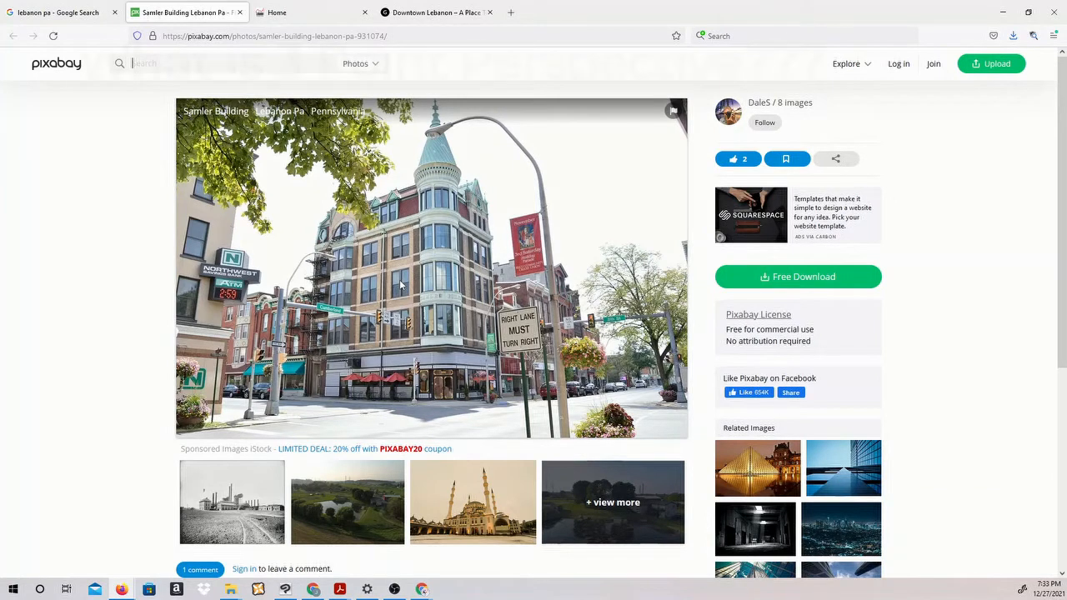
right_click(401, 285)
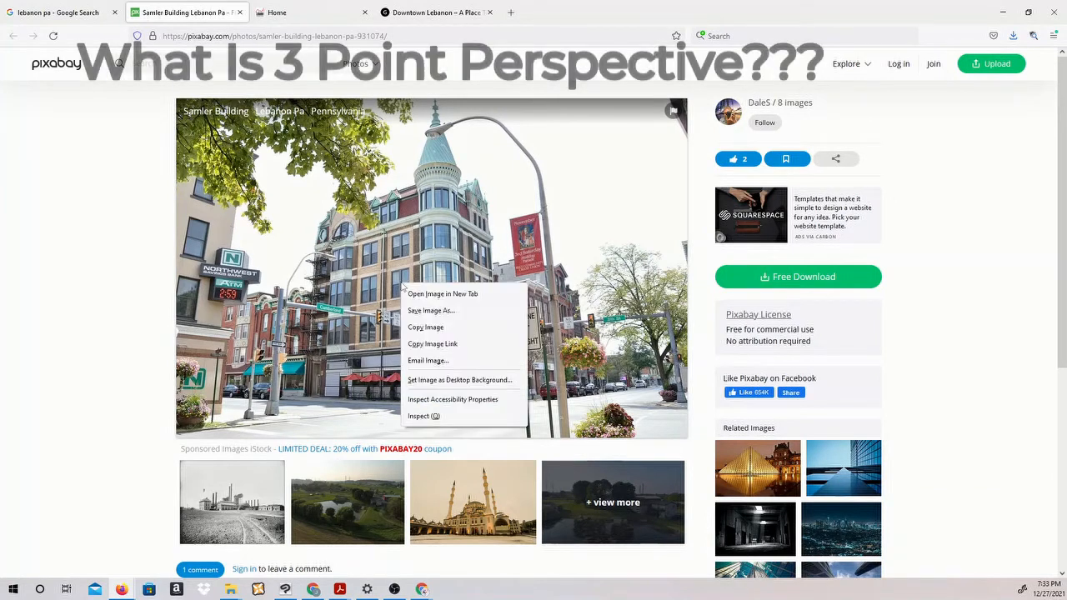
left_click(434, 311)
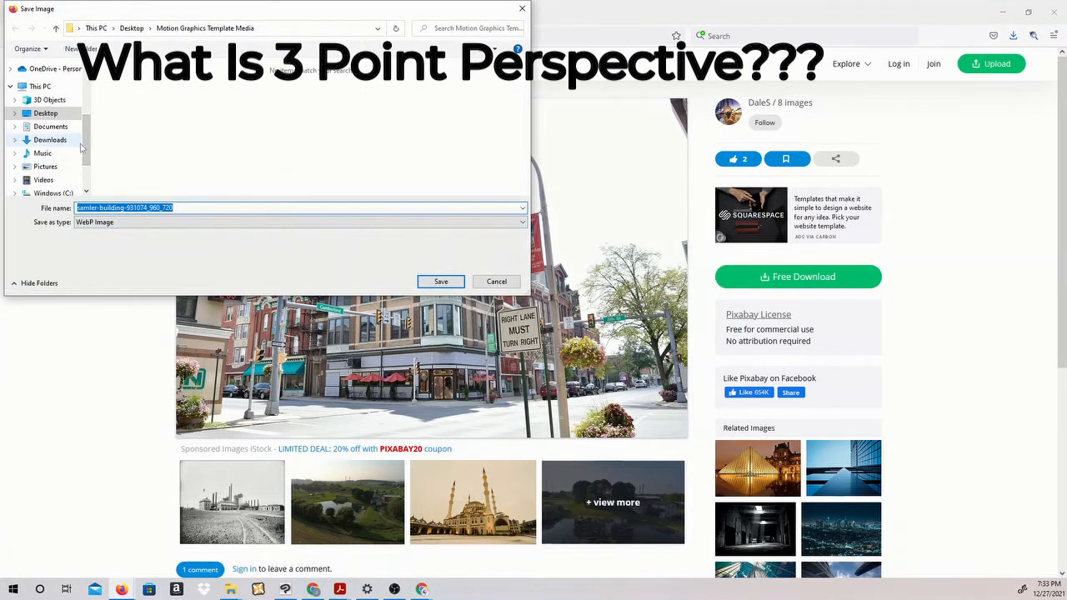
scroll(89, 131, "up", 3)
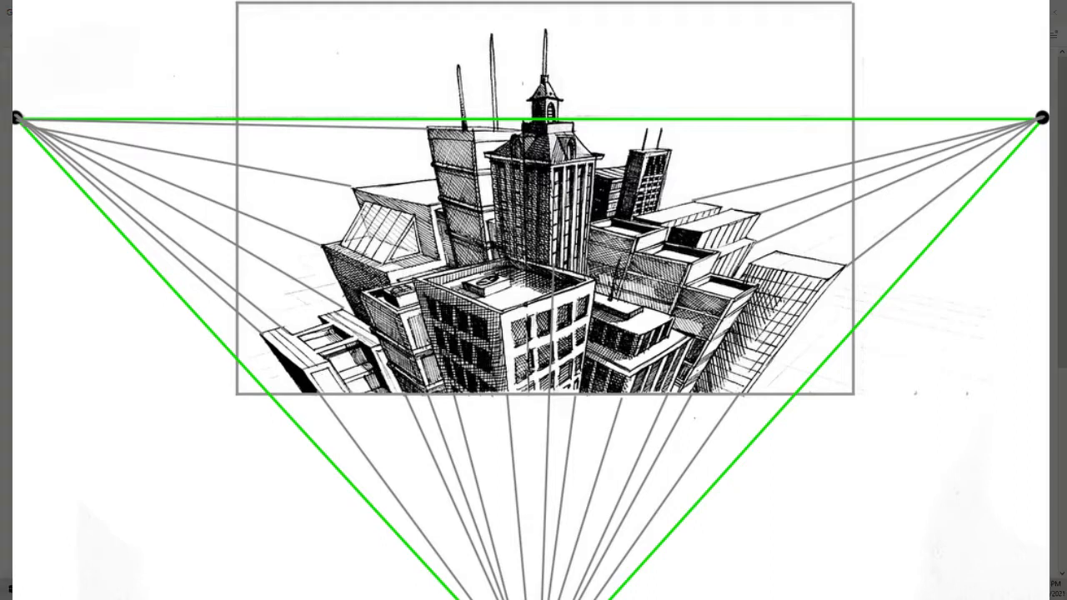
Snip the Samler Building photo from the web page and save it as a PNG named "samler building" in the snips folder
mouse_move(174, 99)
left_mouse_down()
mouse_move(363, 275)
mouse_move(686, 443)
left_mouse_up()
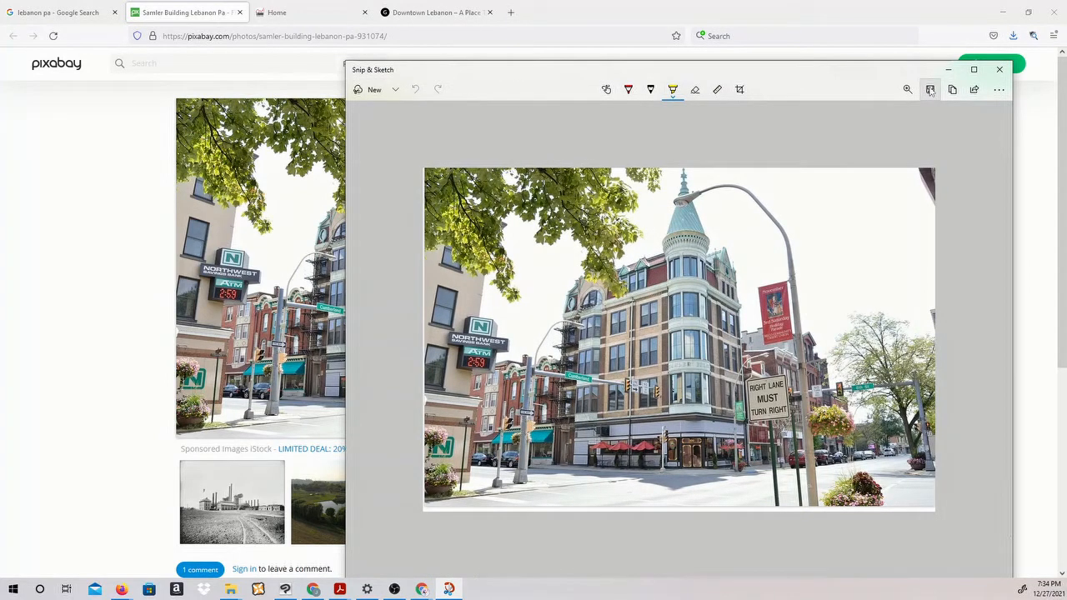
left_click(930, 90)
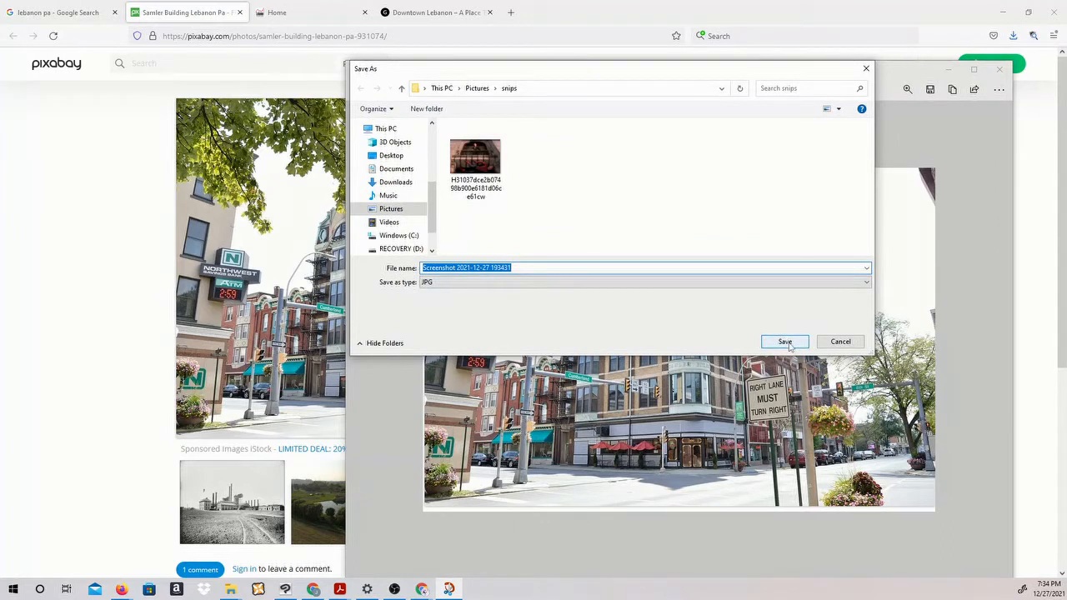
type("samler building")
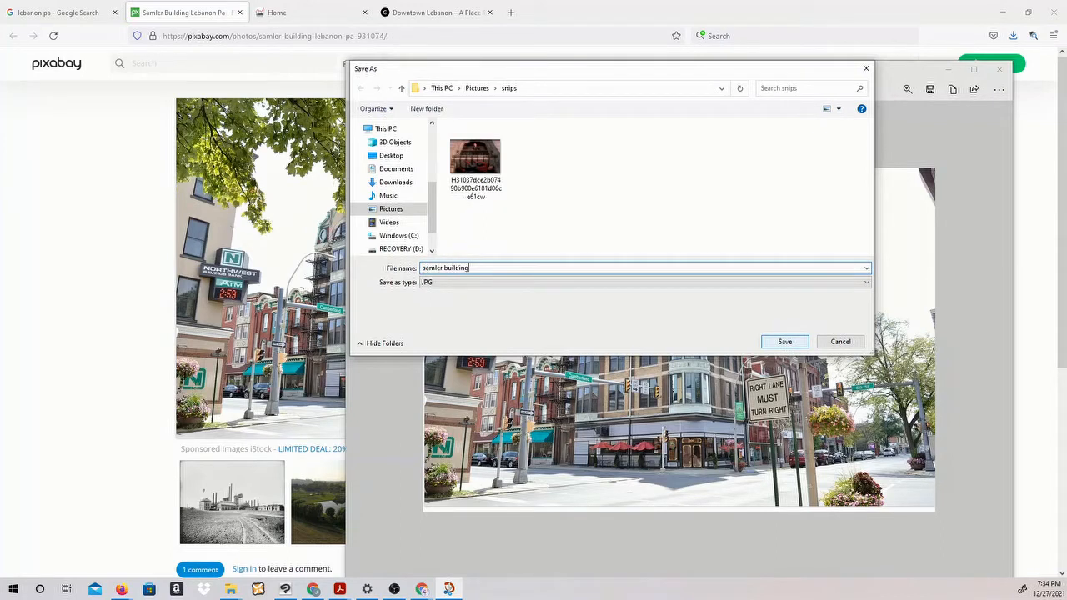
left_click(633, 281)
left_click(600, 294)
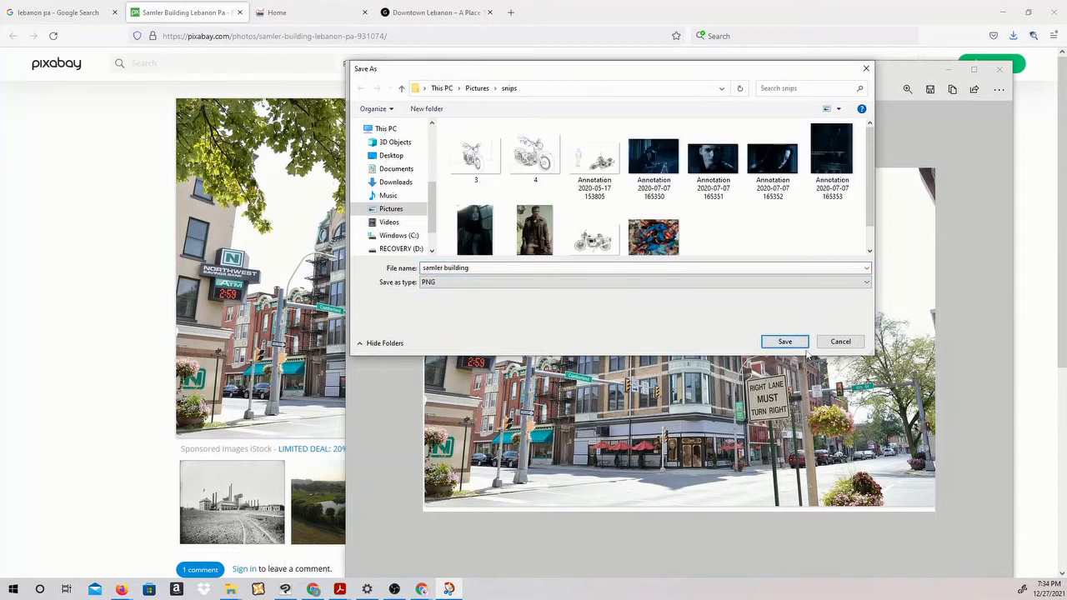
left_click(791, 343)
Switch to Clip Studio Paint and import the samler building image from the snips folder into the canvas
left_click(947, 69)
left_click(1002, 12)
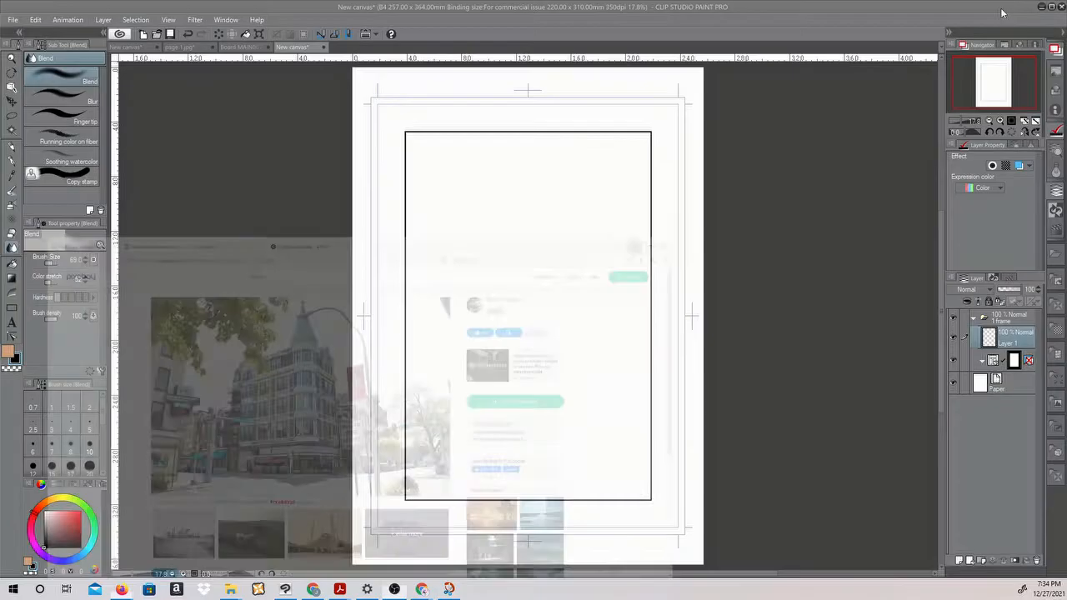
left_click(13, 20)
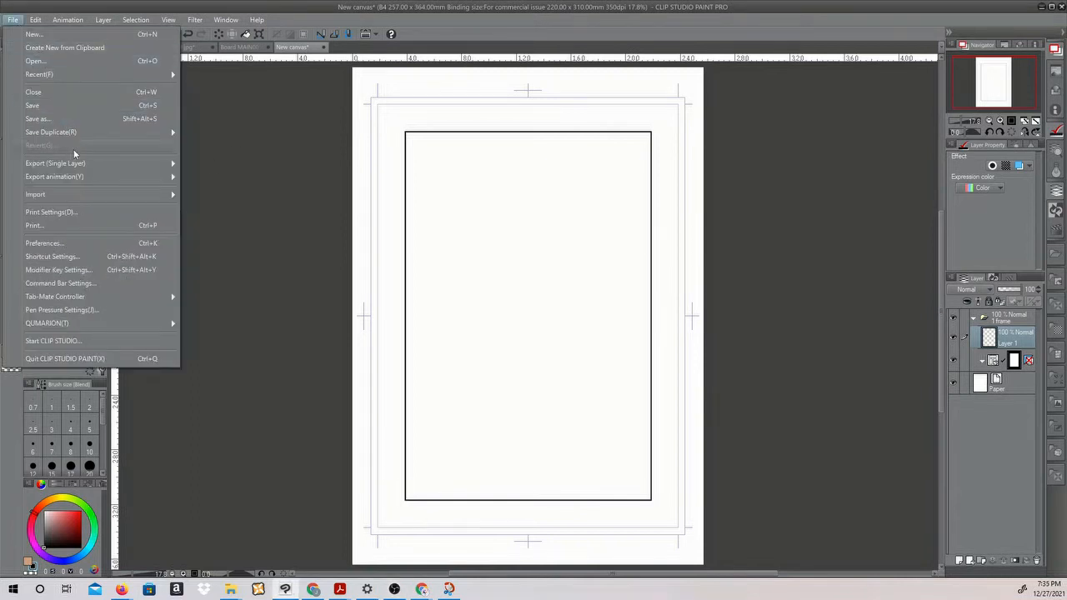
mouse_move(91, 190)
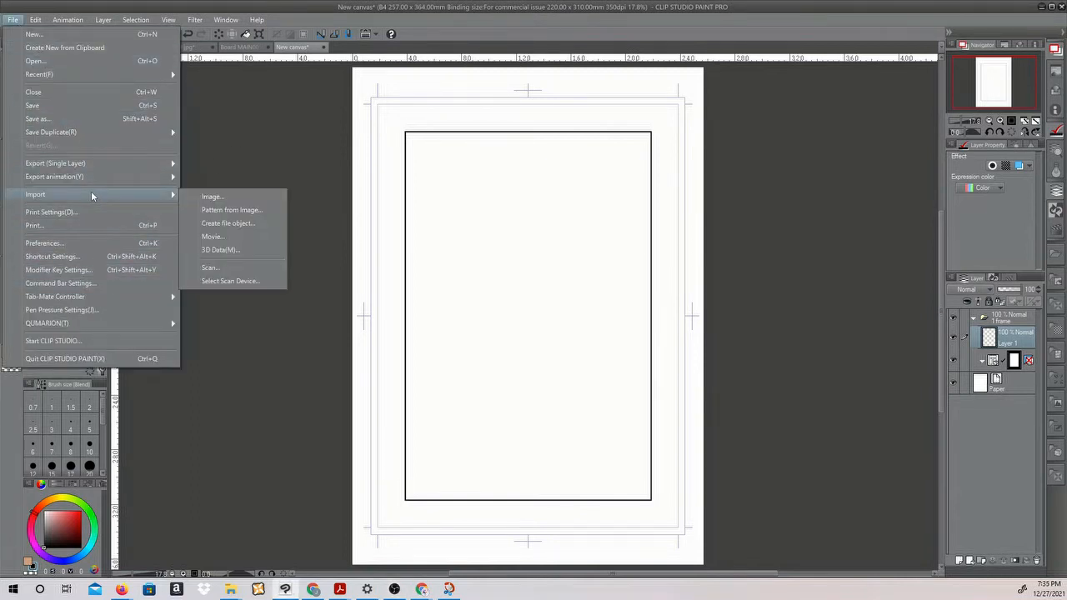
left_click(210, 197)
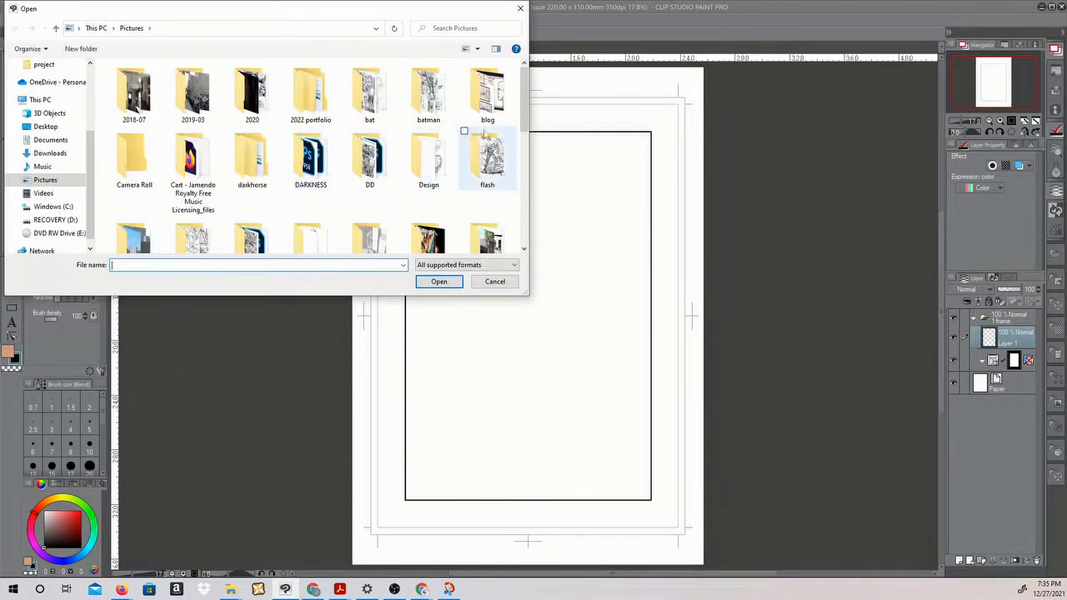
left_click_drag(524, 110, 515, 155)
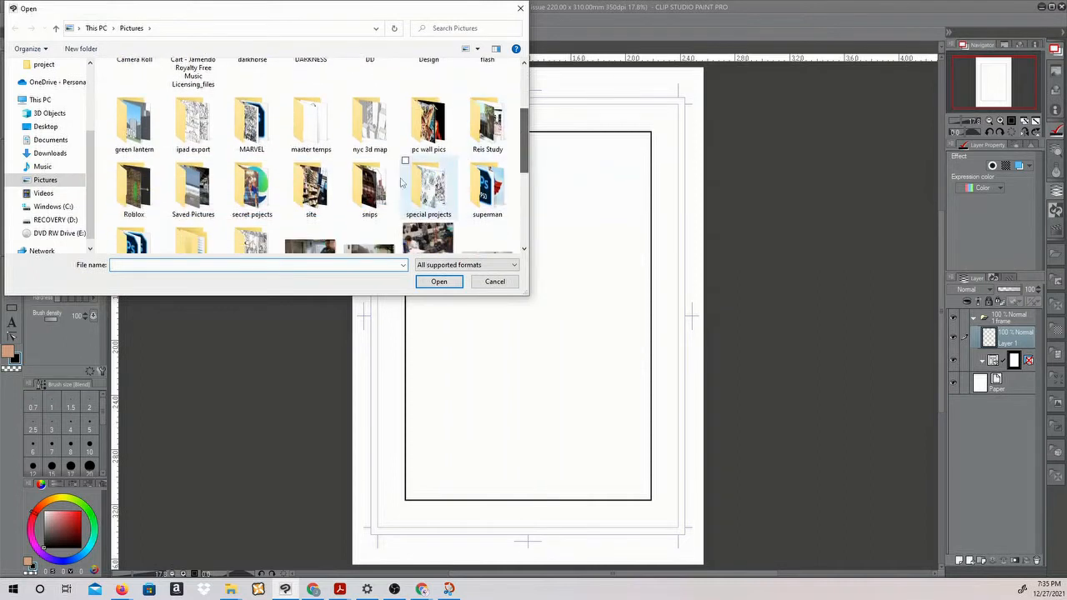
double_click(364, 194)
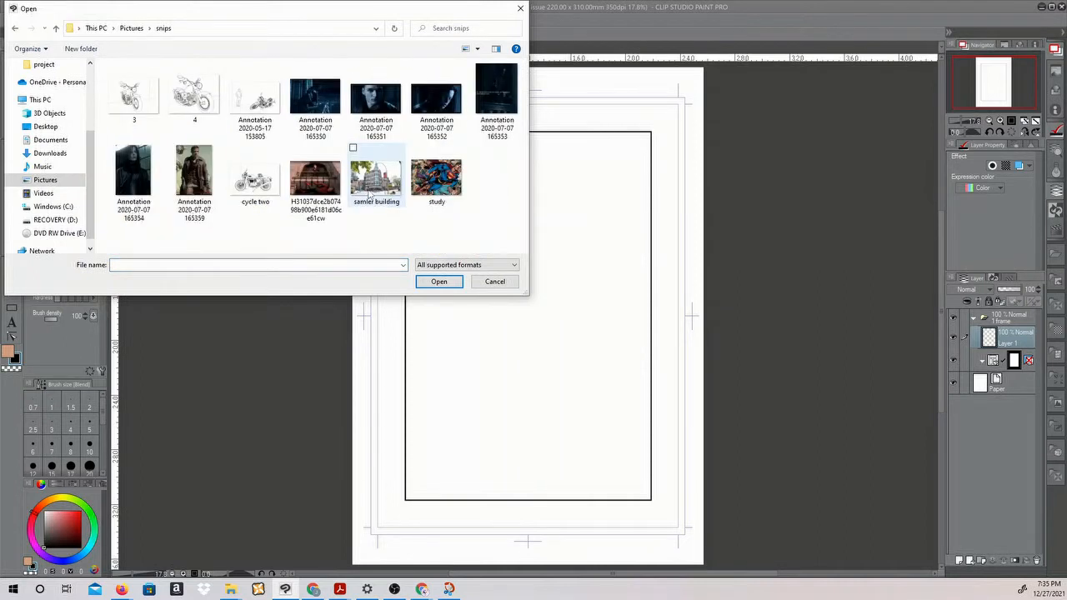
double_click(375, 186)
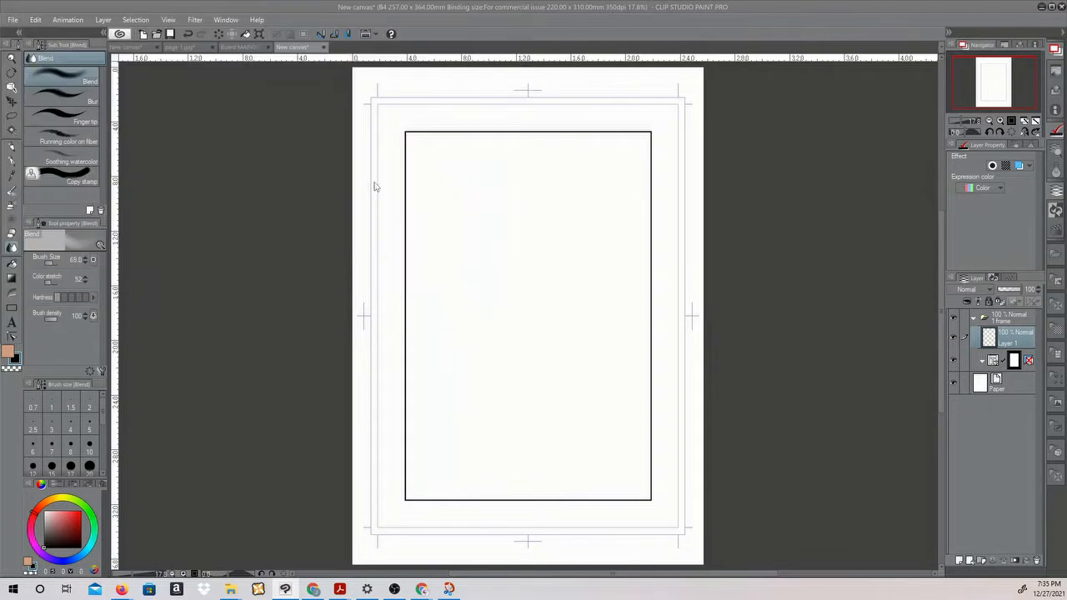
Enlarge the imported photo and position it so the corner building covers most of the comic frame
left_click_drag(574, 284, 836, 108)
left_click_drag(637, 272, 503, 350)
left_click_drag(700, 185, 770, 130)
left_click_drag(681, 300, 717, 328)
left_click_drag(358, 309, 304, 311)
left_click_drag(481, 347, 525, 343)
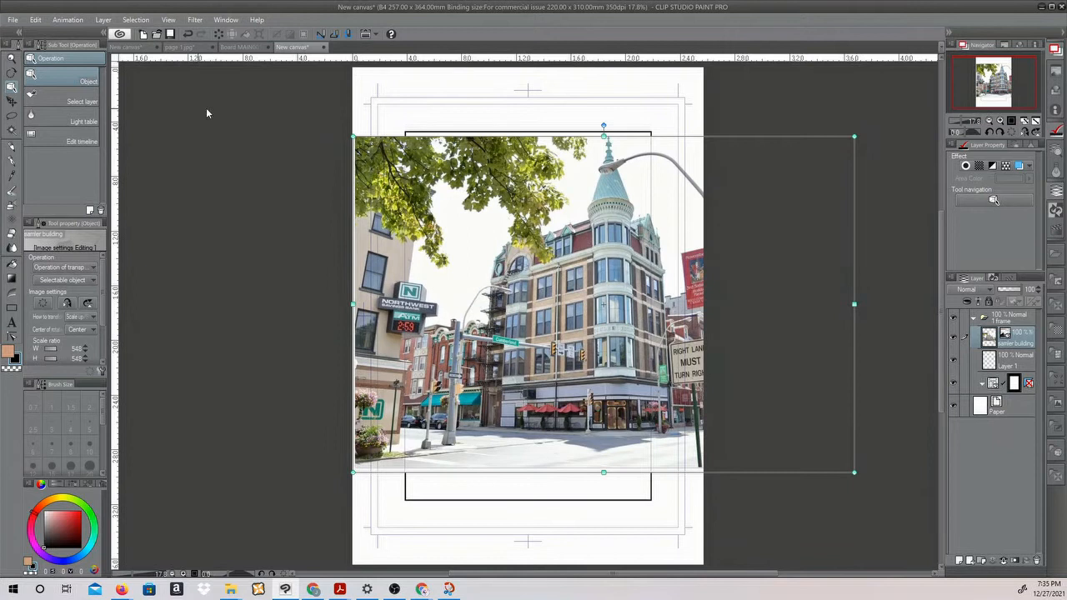
left_click(10, 119)
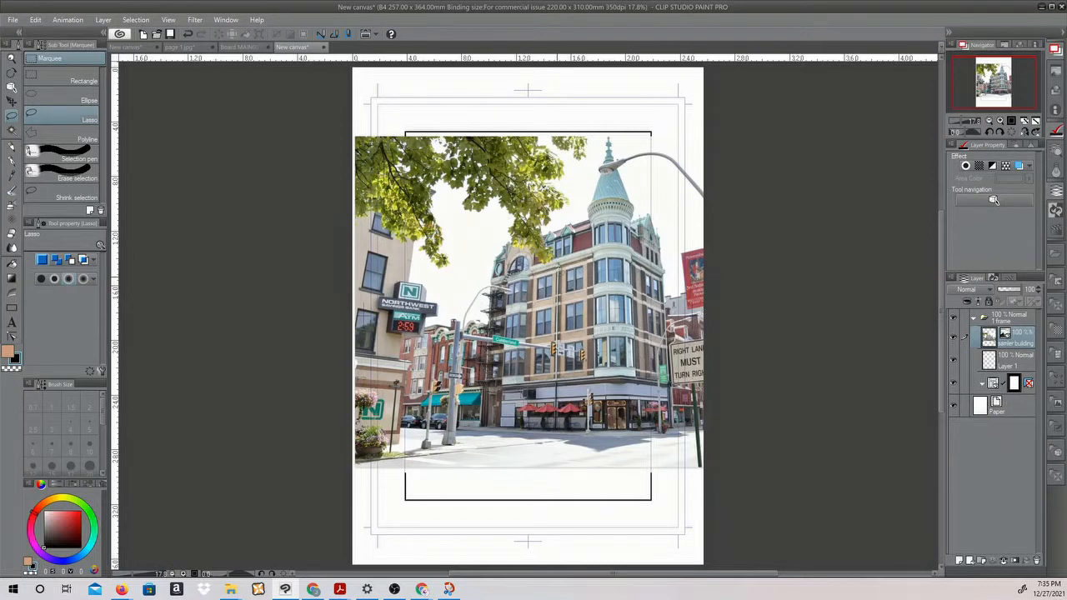
Add a new layer and lower the opacity of the building photo so it looks faded
scroll(558, 271, "up", 5)
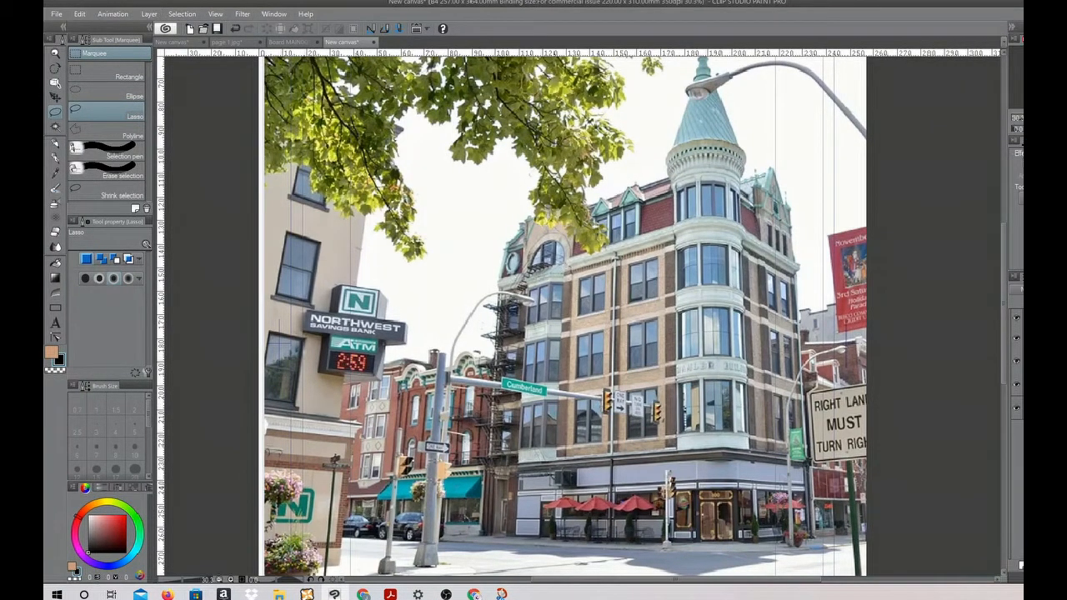
left_click(1015, 360)
left_click(1016, 361)
left_click(1021, 566)
right_click(920, 352)
right_click(1021, 364)
left_click(1008, 228)
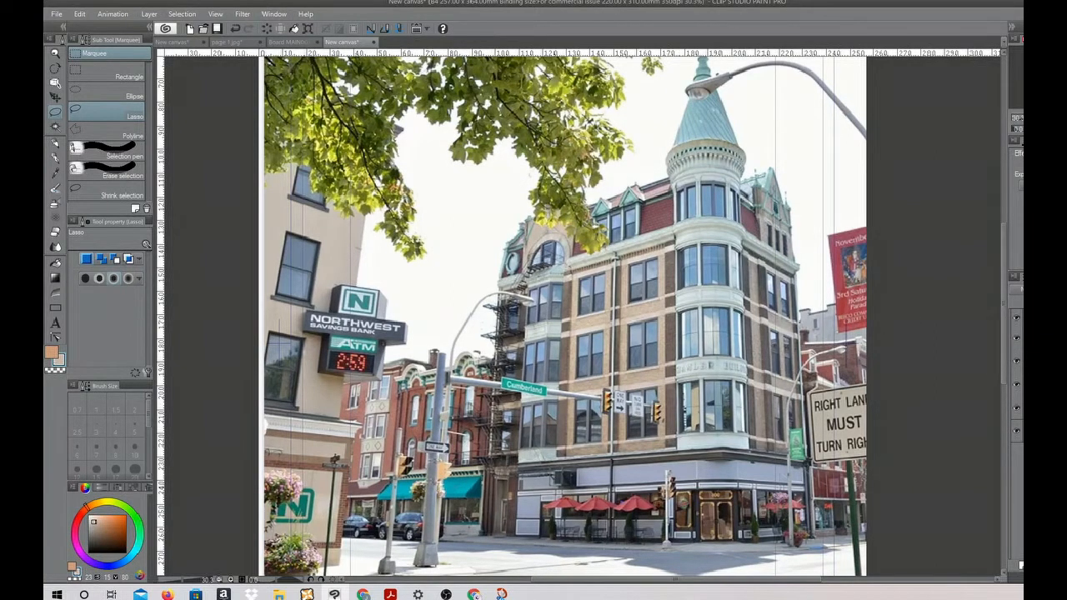
left_click_drag(1062, 289, 1047, 289)
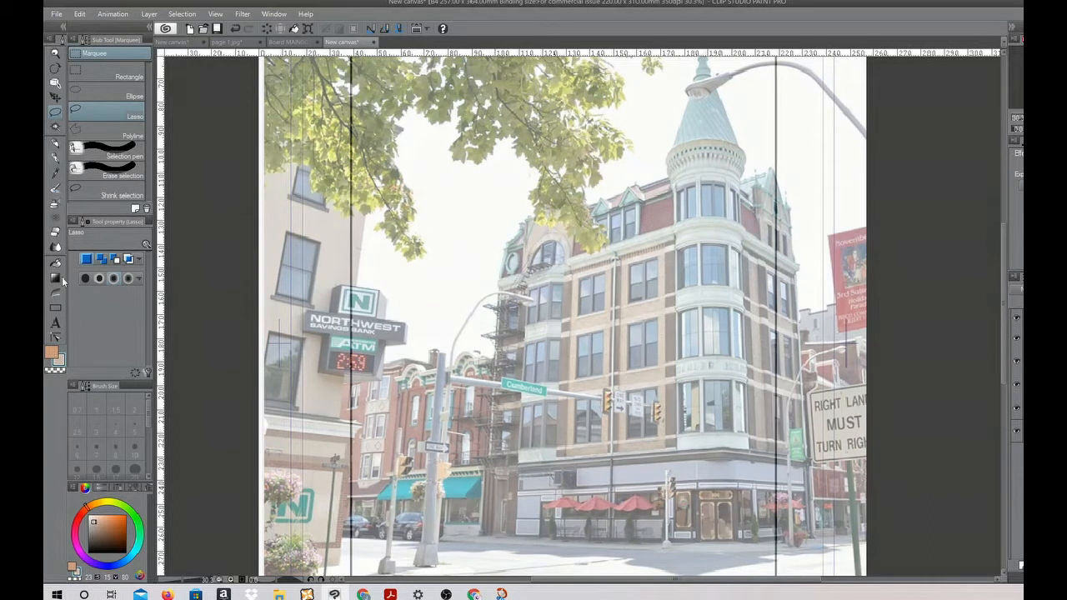
Choose the Perspective ruler as the active drawing tool
left_click(55, 307)
left_click(89, 66)
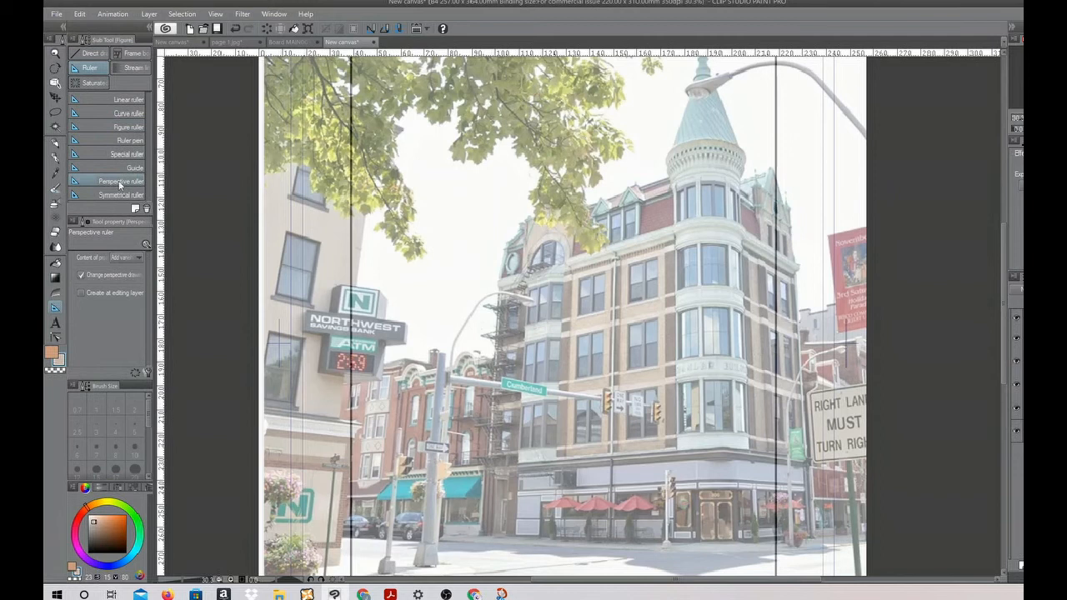
On the blank canvas, draw a square with a line labelled X H above it and a vertical line labelled Y V beside it
left_click_drag(440, 219, 564, 339)
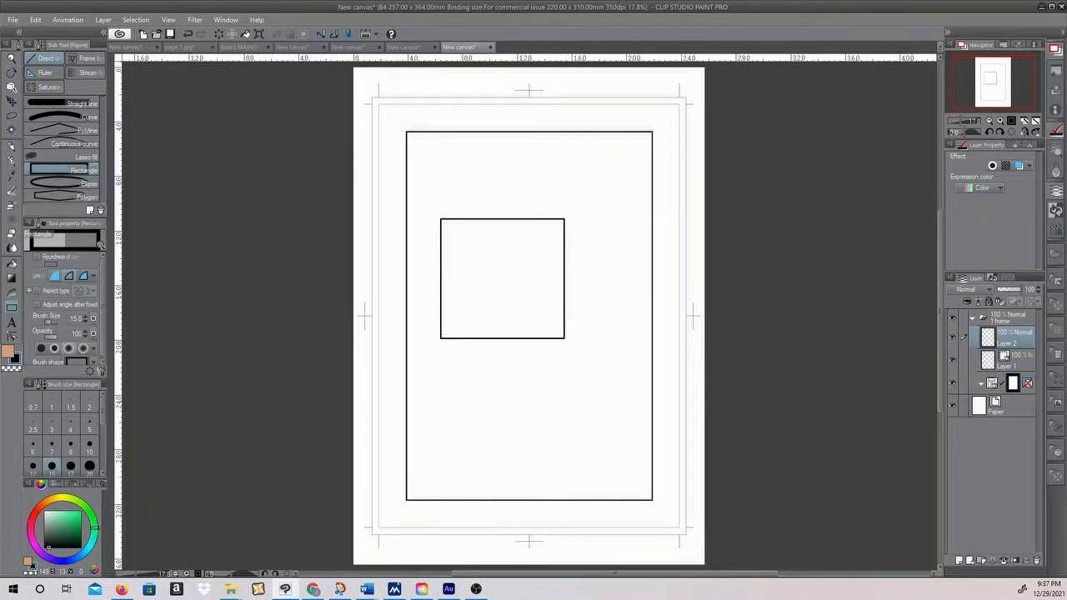
key("p")
left_click_drag(442, 211, 562, 208)
left_click_drag(509, 179, 495, 203)
mouse_move(494, 182)
left_mouse_down()
mouse_move(584, 234)
mouse_move(586, 327)
left_mouse_up()
mouse_move(593, 246)
left_mouse_down()
mouse_move(623, 240)
mouse_move(600, 313)
left_mouse_up()
mouse_move(532, 180)
left_mouse_down()
mouse_move(531, 204)
mouse_move(547, 193)
left_mouse_up()
left_click_drag(545, 180, 546, 207)
mouse_move(623, 264)
left_mouse_down()
mouse_move(626, 275)
mouse_move(640, 260)
left_mouse_up()
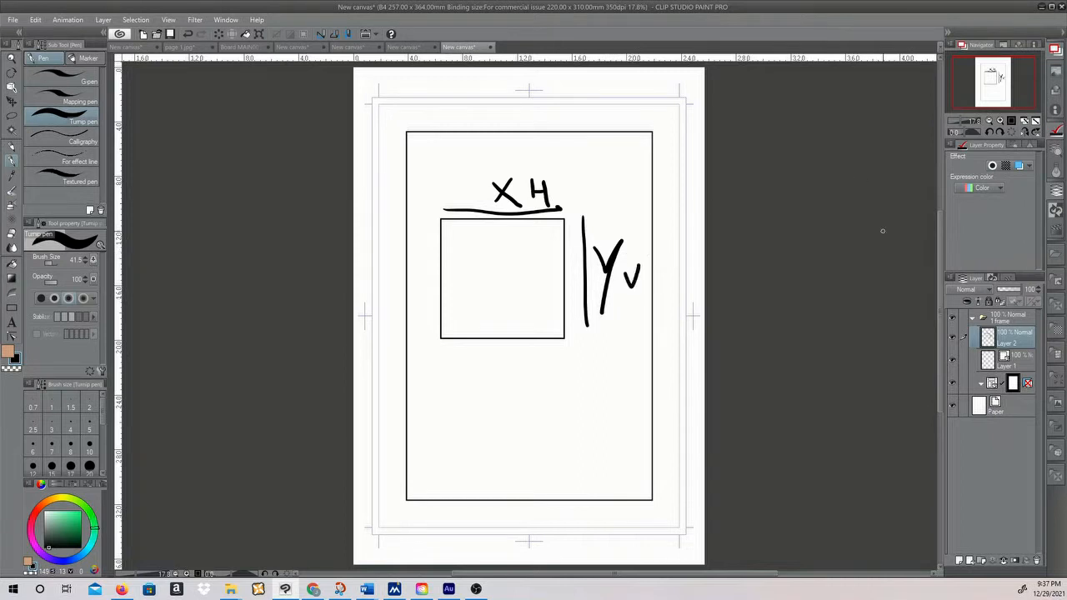
Add a new layer and hide the layer containing the labelled square
left_click(960, 561)
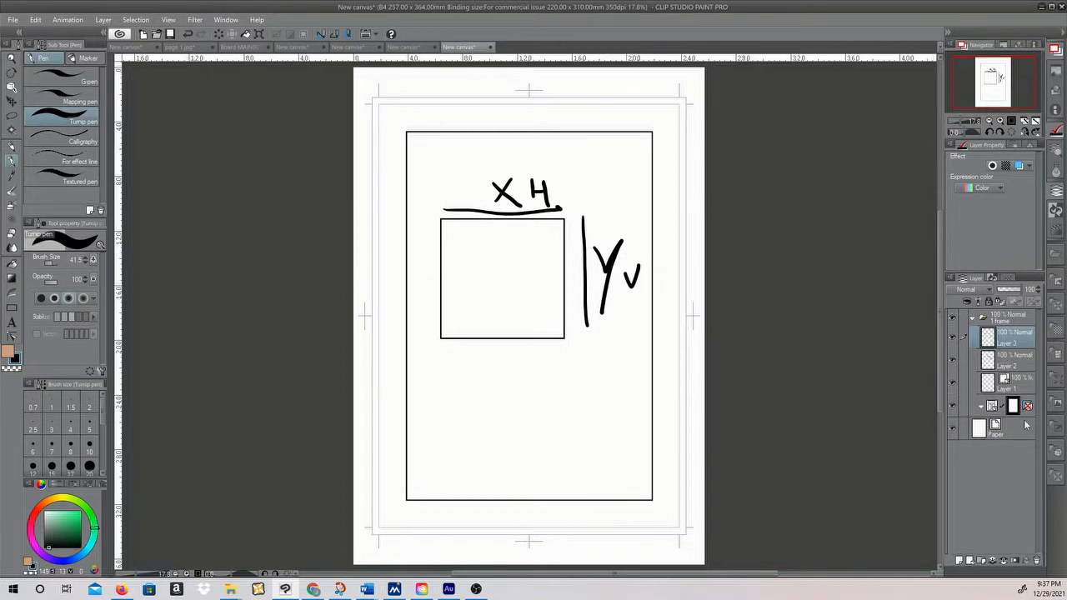
left_click(952, 360)
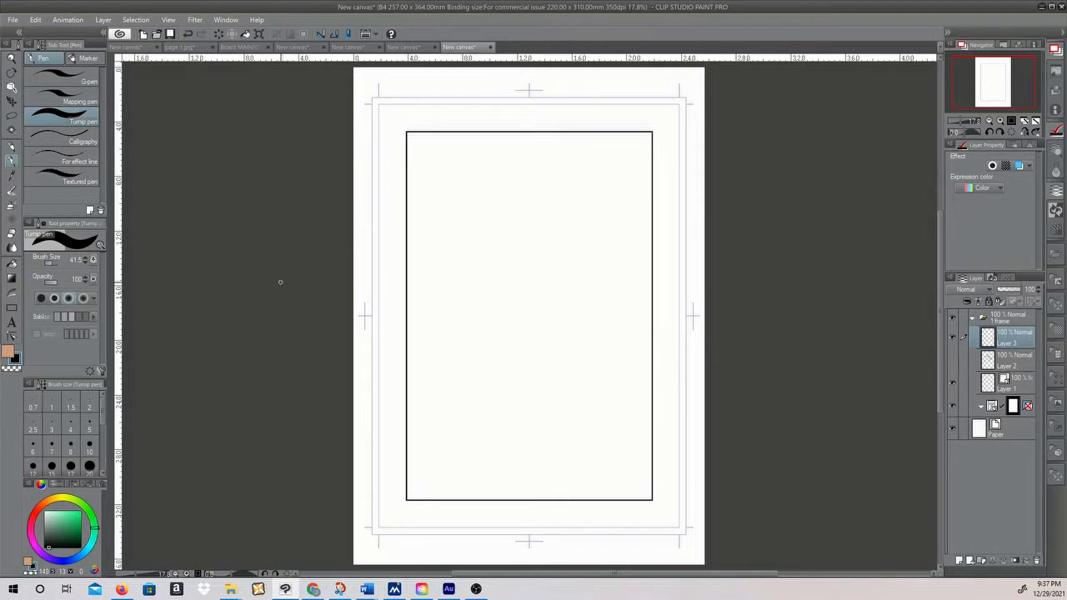
Draw a thick-outlined rectangle in the upper half of the frame with a brush size of about 63
left_click(11, 308)
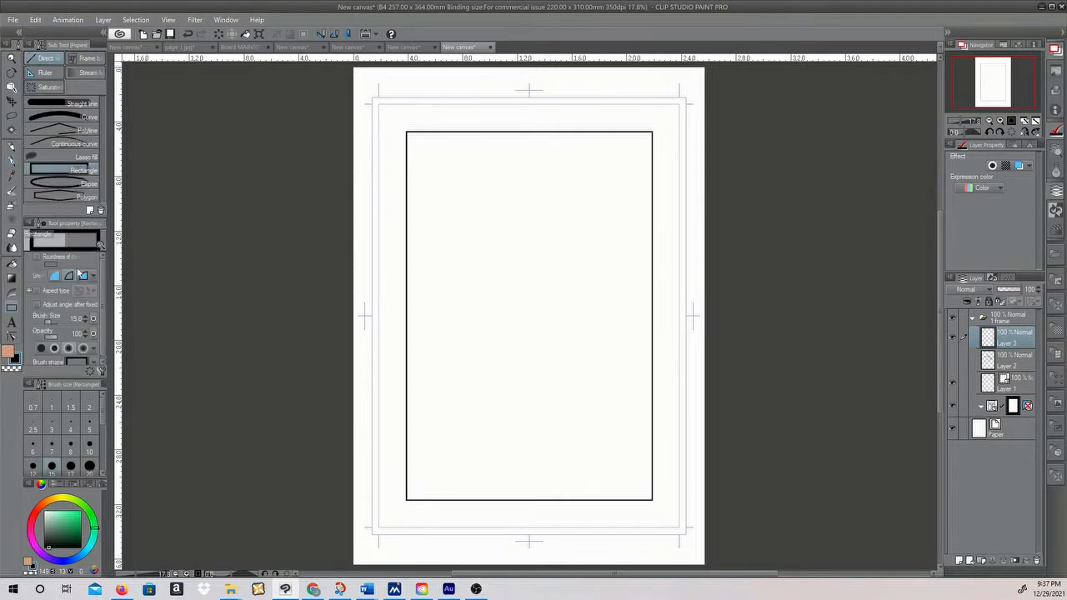
left_click_drag(55, 324, 92, 316)
left_click_drag(471, 221, 611, 337)
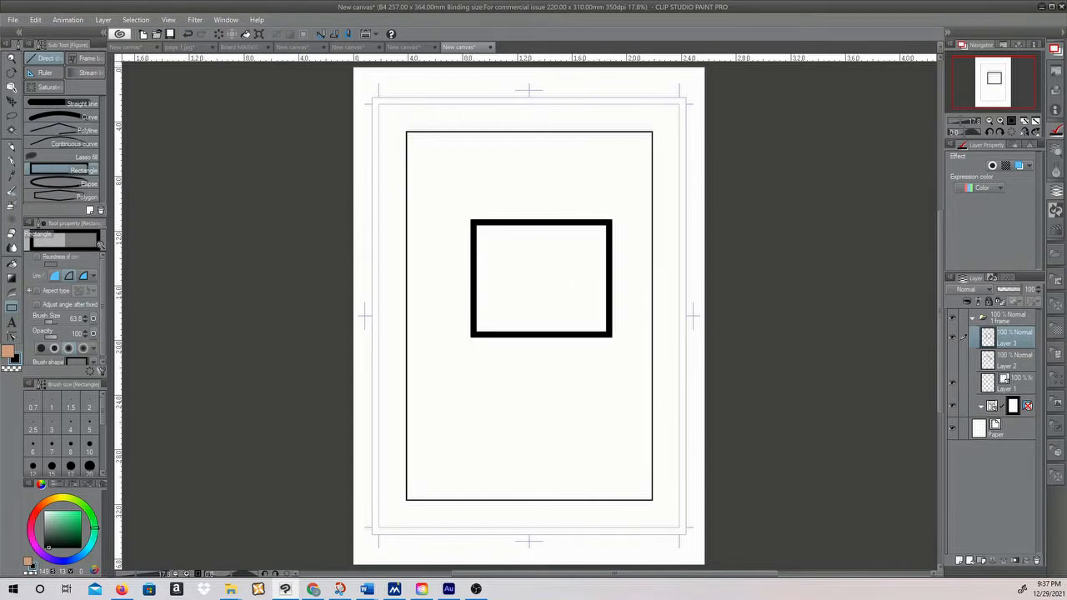
Draw thin straight lines from the rectangle's corners down to the lower left, joining them into the side and underside of a box
left_click(11, 164)
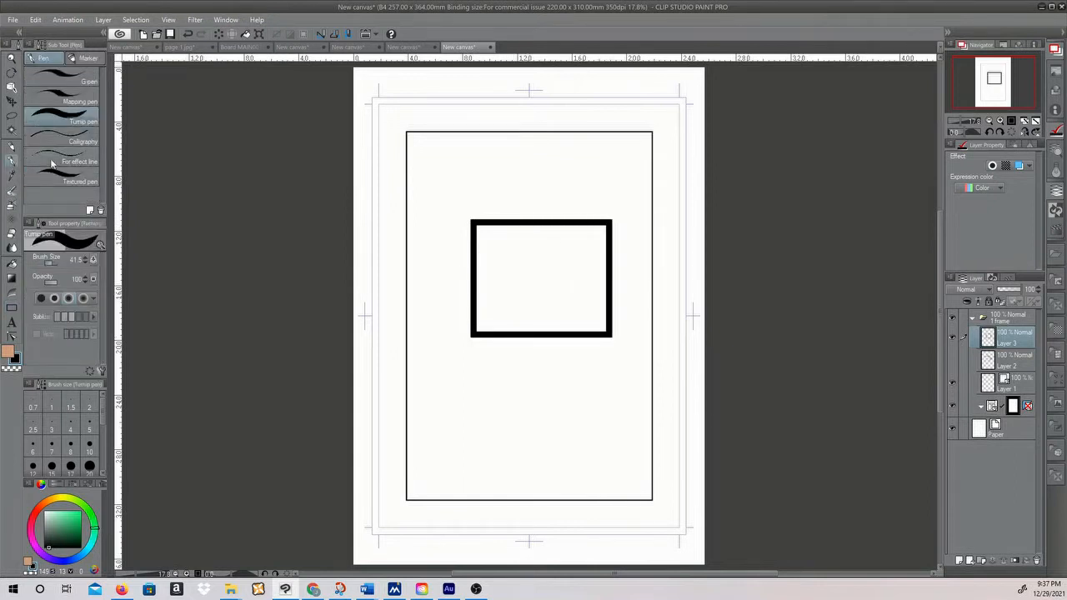
left_click(13, 305)
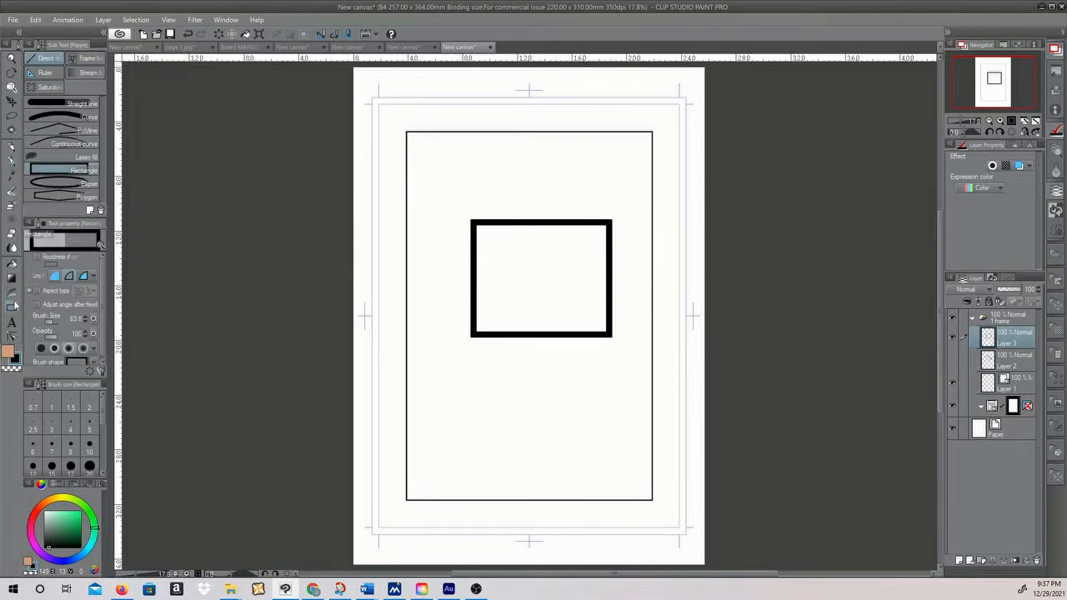
left_click(60, 108)
left_click_drag(471, 223, 416, 315)
left_click_drag(472, 337, 421, 372)
left_click_drag(610, 335, 503, 381)
mouse_move(503, 381)
left_mouse_down()
mouse_move(407, 384)
mouse_move(410, 320)
left_mouse_up()
left_click_drag(410, 320, 417, 314)
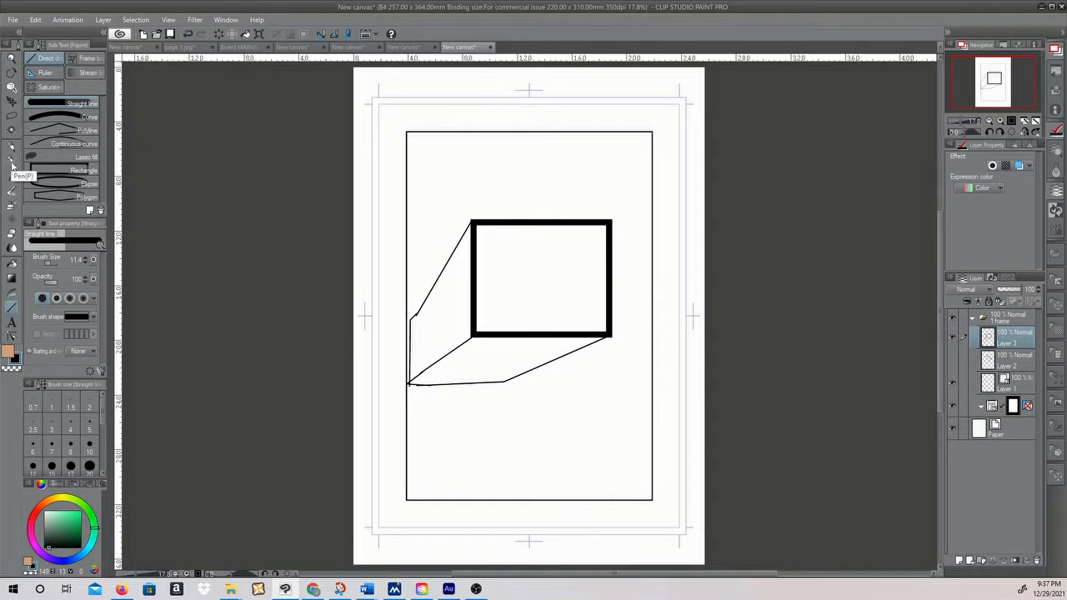
Shade the box's side and underside in grey tones with the Opaque watercolor brush
left_click(12, 190)
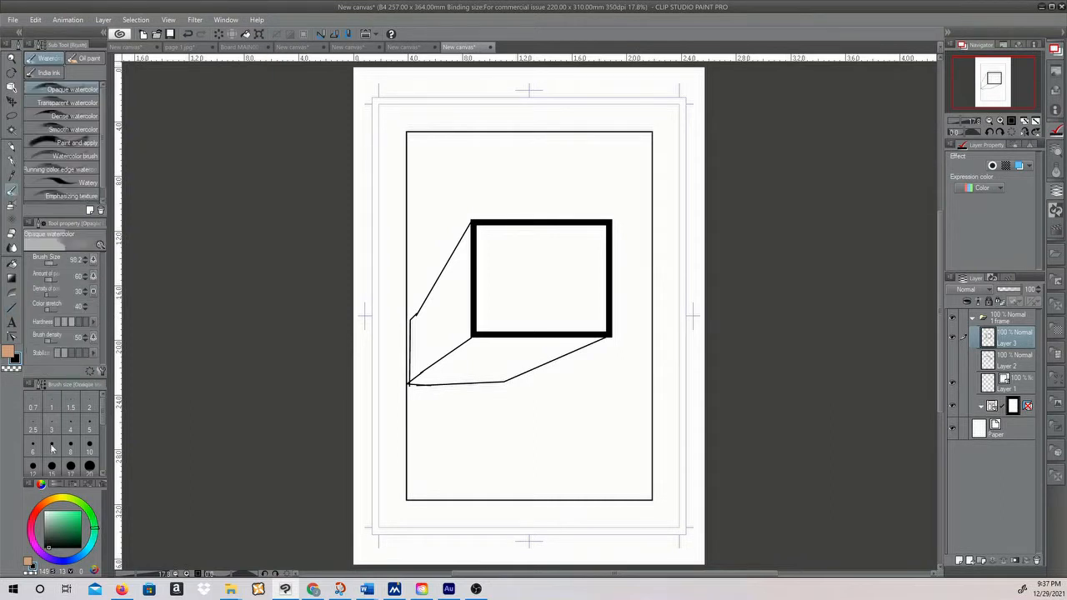
left_click(50, 521)
mouse_move(465, 243)
left_mouse_down()
mouse_move(409, 345)
mouse_move(453, 287)
mouse_move(424, 333)
mouse_move(444, 358)
mouse_move(462, 311)
mouse_move(472, 324)
mouse_move(419, 371)
mouse_move(476, 333)
mouse_move(466, 361)
left_mouse_up()
mouse_move(480, 374)
left_mouse_down()
mouse_move(525, 342)
mouse_move(638, 322)
left_mouse_up()
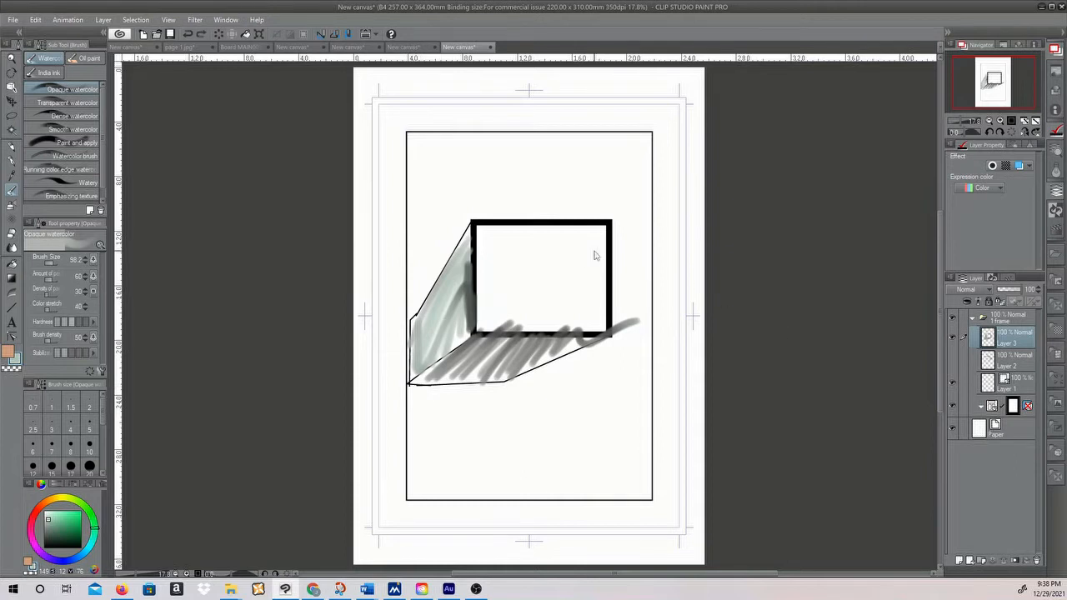
Undo the box drawing, its shading and the layer it was drawn on
key("ctrl+z")
key("ctrl+z")
key("ctrl+z")
key("ctrl+z")
key("ctrl+z")
key("ctrl+z")
key("ctrl+z")
key("ctrl+z")
key("ctrl+z")
key("ctrl+z")
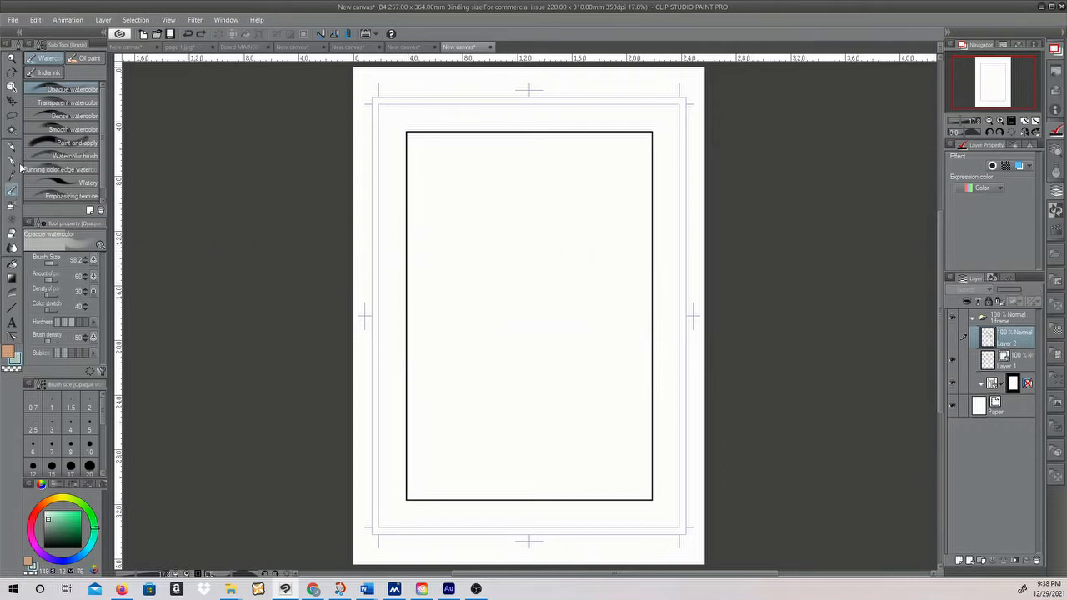
On a new layer, draw a black two-sided pyramid with the Turnip pen in the middle of the frame
left_click(11, 160)
left_click(62, 550)
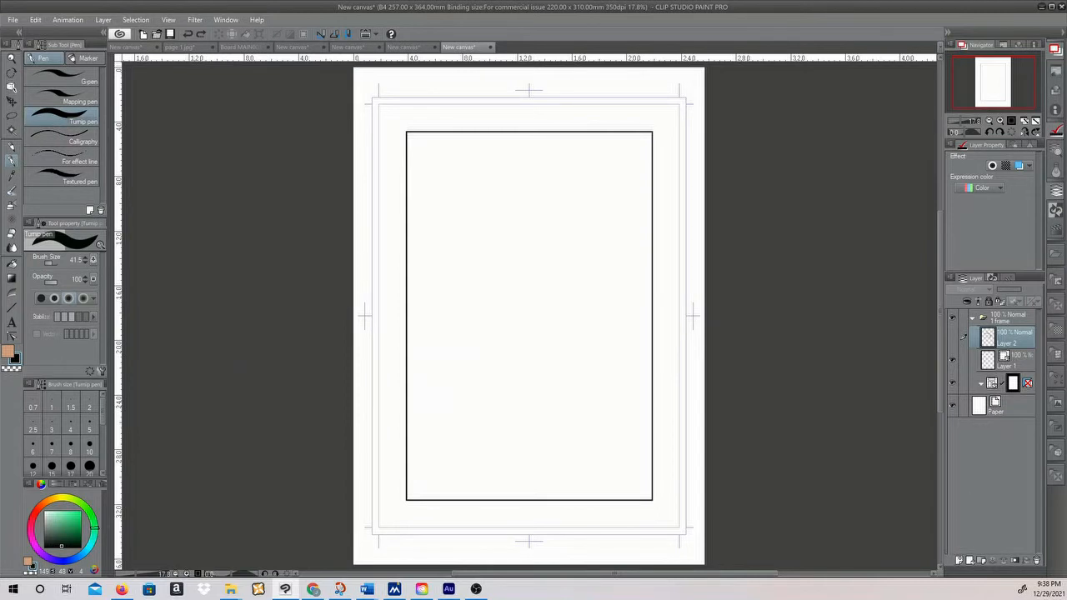
left_click(959, 560)
mouse_move(512, 261)
left_mouse_down()
mouse_move(464, 353)
mouse_move(547, 357)
left_mouse_up()
left_click_drag(465, 350, 552, 360)
mouse_move(524, 242)
left_mouse_down()
mouse_move(580, 329)
mouse_move(547, 370)
left_mouse_up()
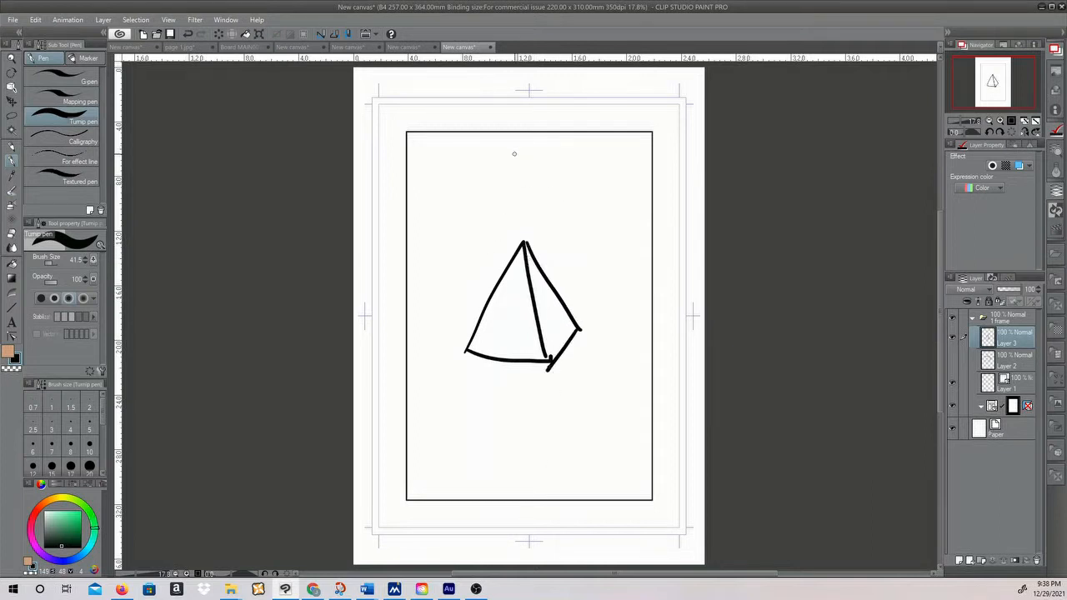
Sketch a second pyramid above the first one, as seen from below with its base showing
mouse_move(554, 105)
left_mouse_down()
mouse_move(500, 191)
mouse_move(560, 177)
mouse_move(563, 211)
left_mouse_up()
left_click_drag(500, 192, 563, 210)
mouse_move(501, 191)
left_mouse_down()
mouse_move(538, 228)
mouse_move(587, 241)
left_mouse_up()
mouse_move(556, 106)
left_mouse_down()
mouse_move(585, 242)
mouse_move(587, 229)
left_mouse_up()
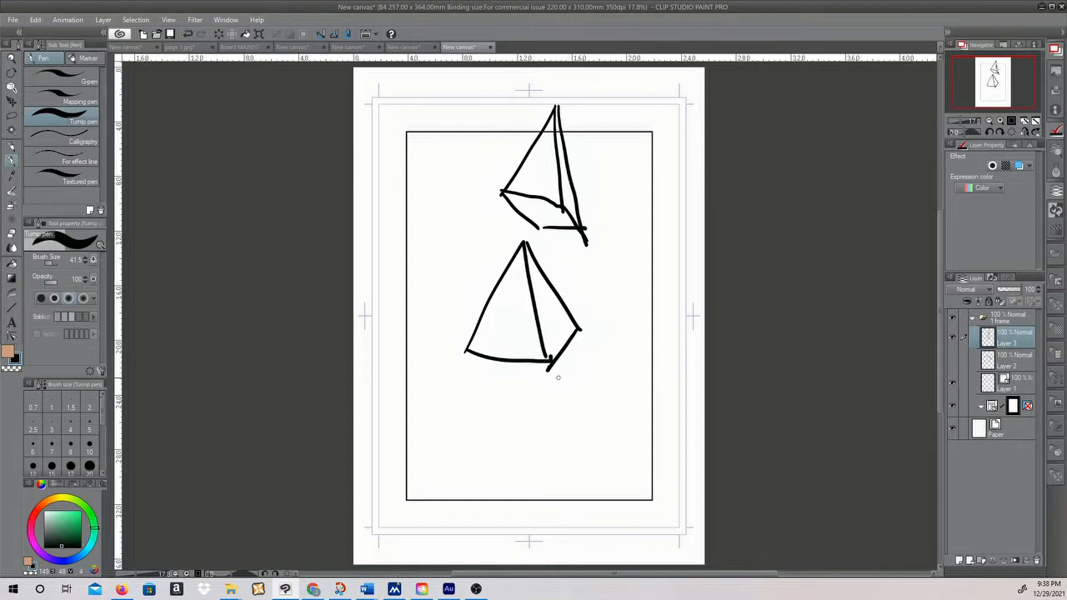
Sketch a third pyramid below the middle one, as seen from above, and add strokes to its right
mouse_move(496, 385)
left_mouse_down()
mouse_move(469, 454)
mouse_move(510, 490)
mouse_move(562, 442)
mouse_move(547, 426)
mouse_move(573, 448)
mouse_move(516, 487)
left_mouse_up()
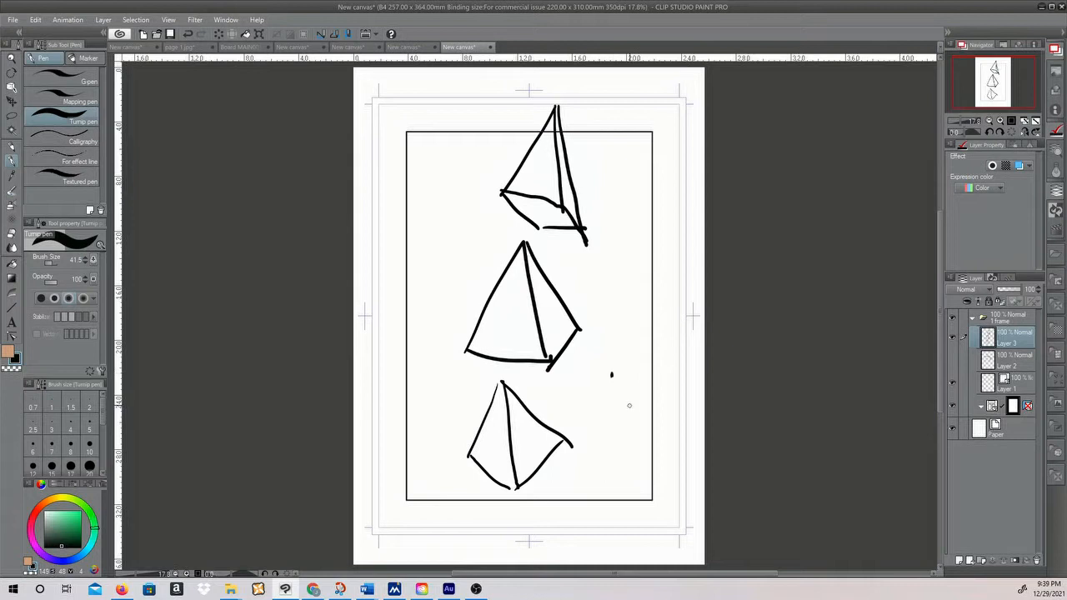
mouse_move(590, 354)
left_mouse_down()
mouse_move(640, 354)
mouse_move(644, 401)
mouse_move(615, 407)
mouse_move(589, 356)
mouse_move(627, 358)
mouse_move(590, 410)
left_mouse_up()
left_click_drag(613, 374, 646, 403)
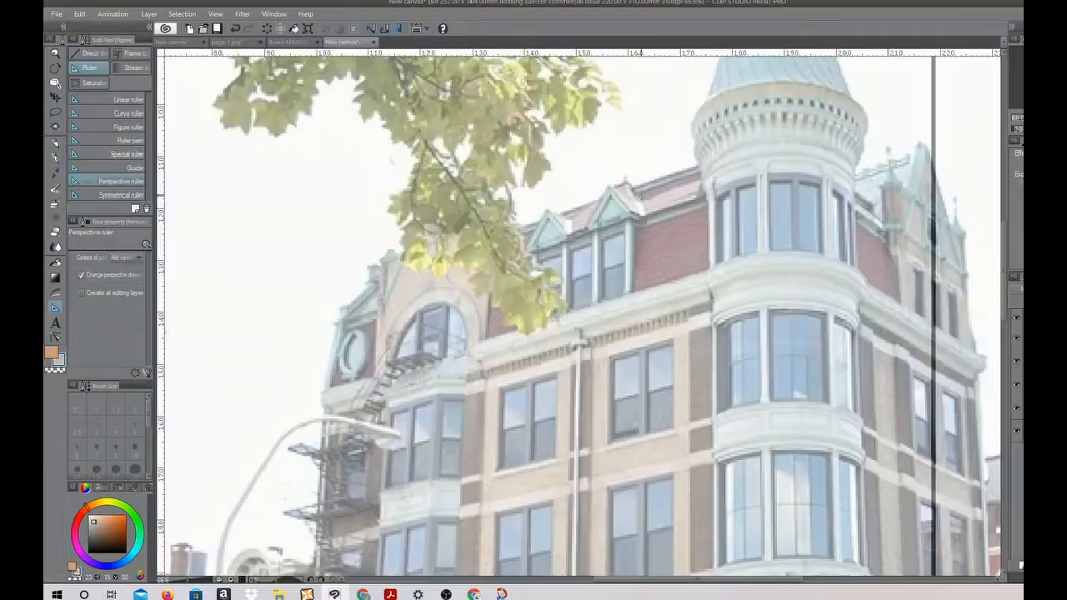
Create a vanishing point with the Perspective ruler by tracing the top and bottom edges of the brick facade's upper window row
scroll(1004, 250, "down", 3)
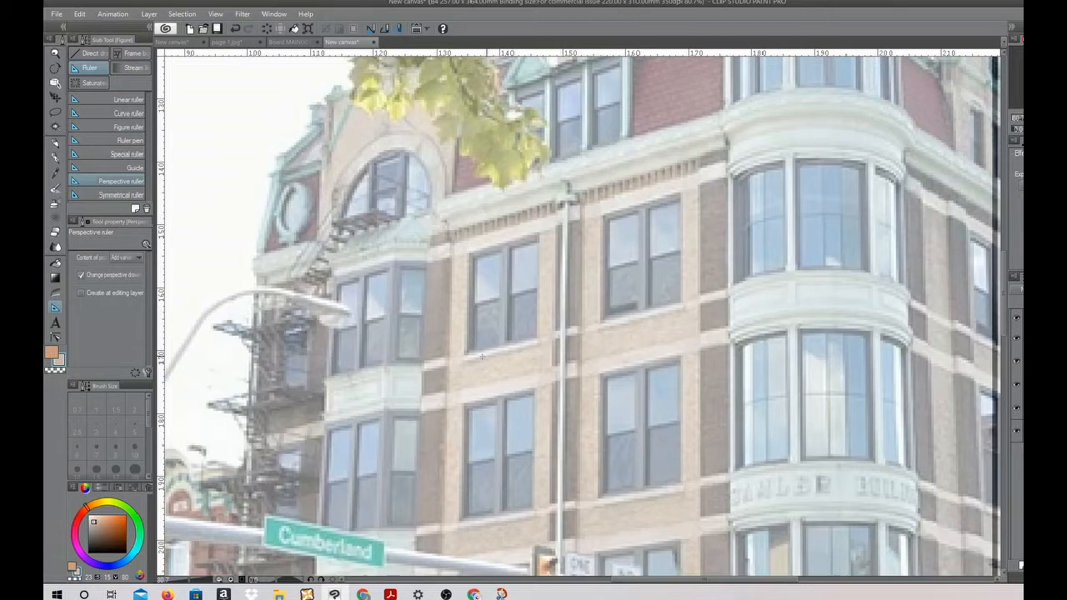
left_click_drag(468, 255, 660, 201)
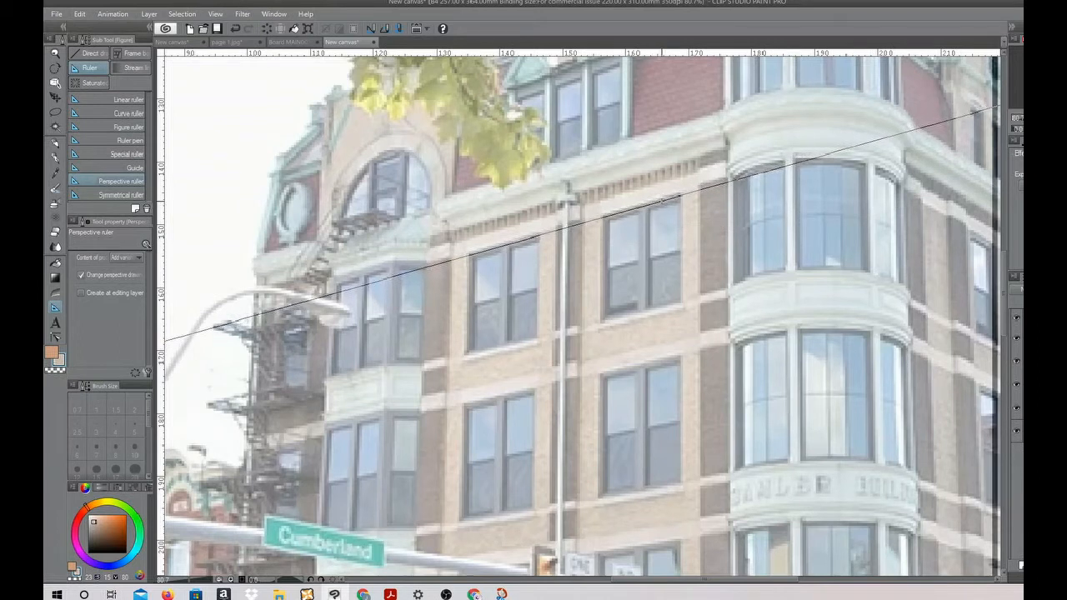
left_click_drag(461, 356, 617, 318)
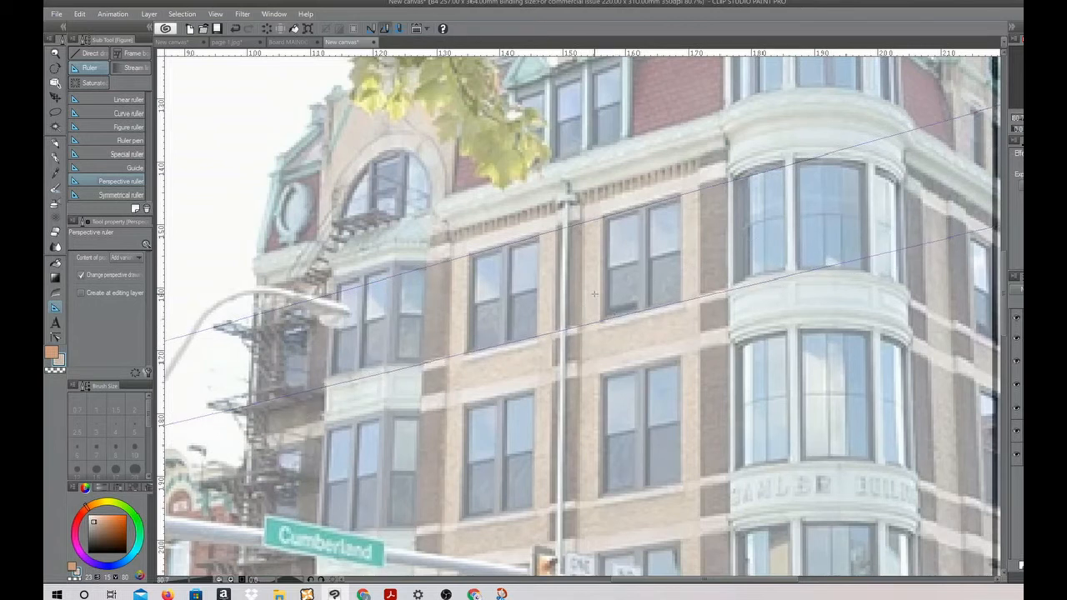
scroll(594, 293, "down", 2)
scroll(594, 293, "down", 3)
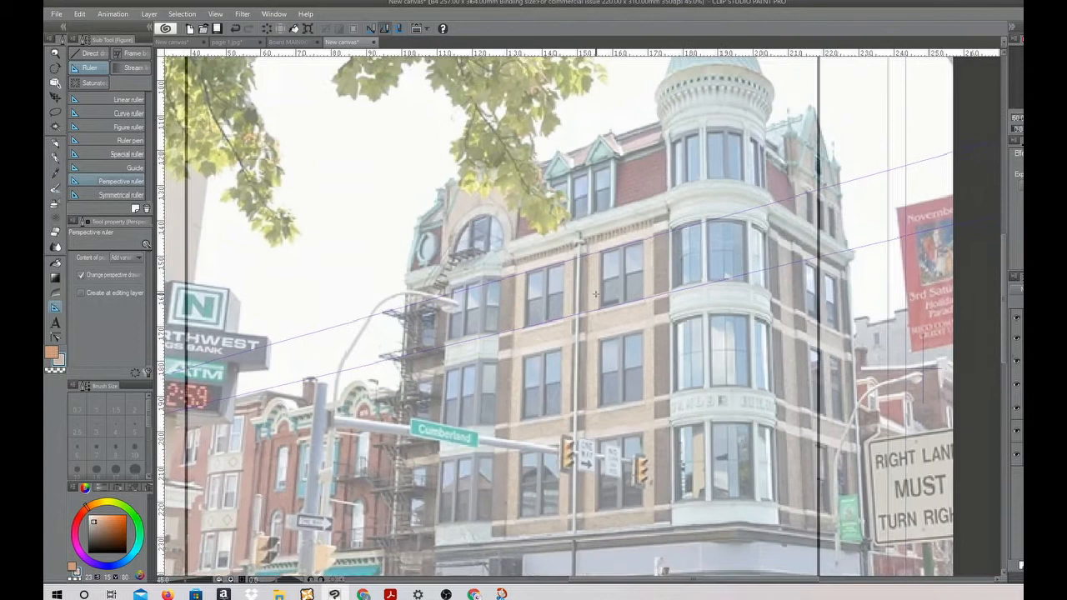
scroll(491, 325, "down", 7)
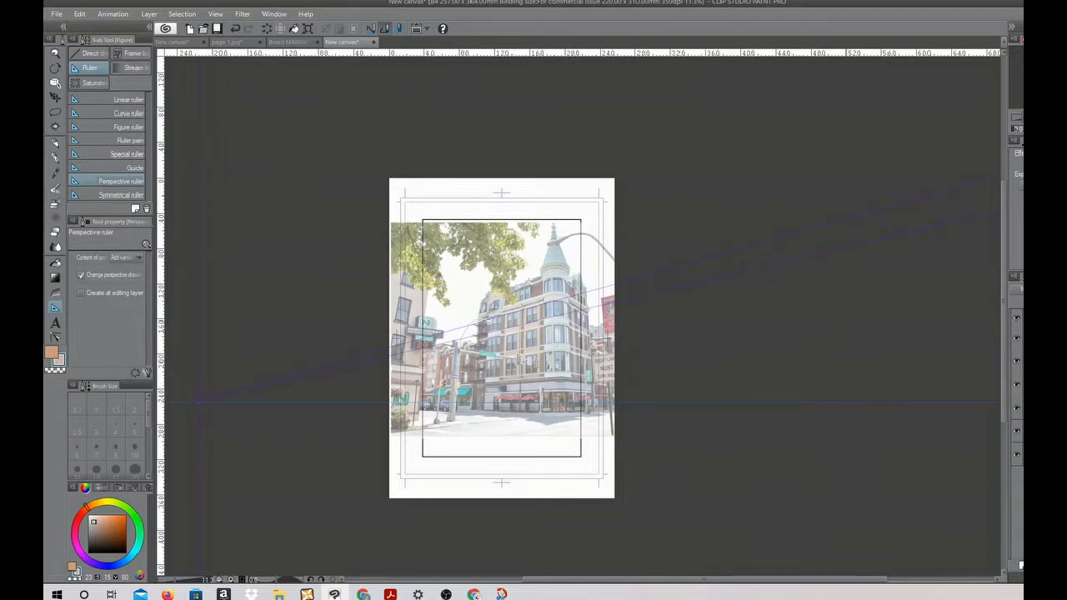
With snapping to the special ruler off, draw an arrow pointing down to a crossed circle on the horizon with the black Turnip pen
key("p")
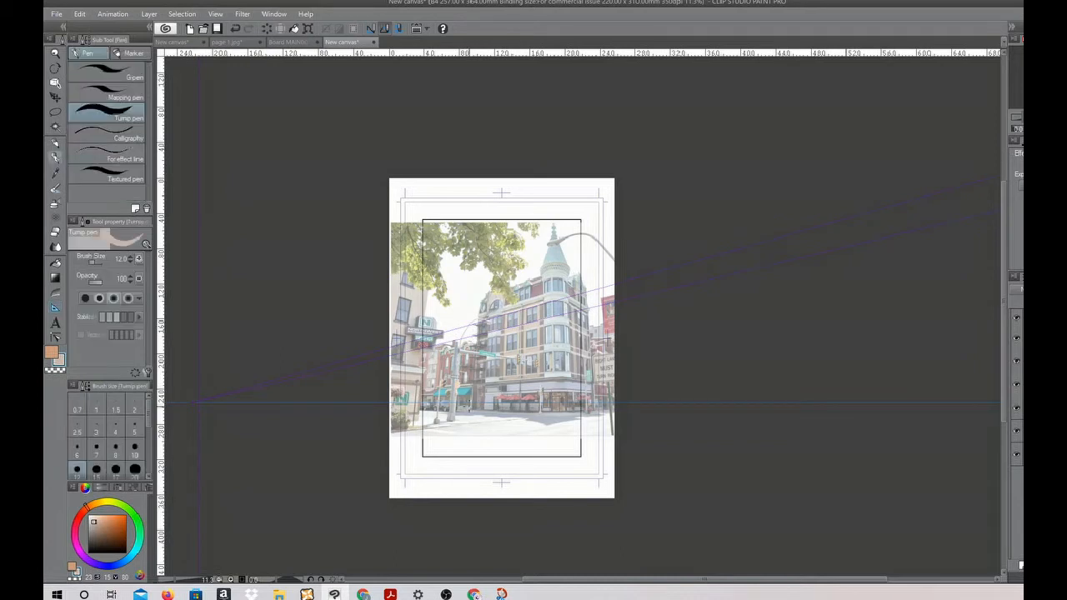
left_click(96, 547)
left_click_drag(435, 444, 474, 444)
left_click(79, 14)
left_click(96, 28)
left_click(384, 28)
left_click_drag(461, 309, 491, 391)
mouse_move(483, 384)
left_mouse_down()
mouse_move(493, 393)
mouse_move(505, 374)
left_mouse_up()
left_click_drag(496, 395, 521, 404)
left_click_drag(498, 390, 496, 418)
Handwrite the note "HORIZON eye level" to the right of the crossed circle
scroll(511, 459, "up", 5)
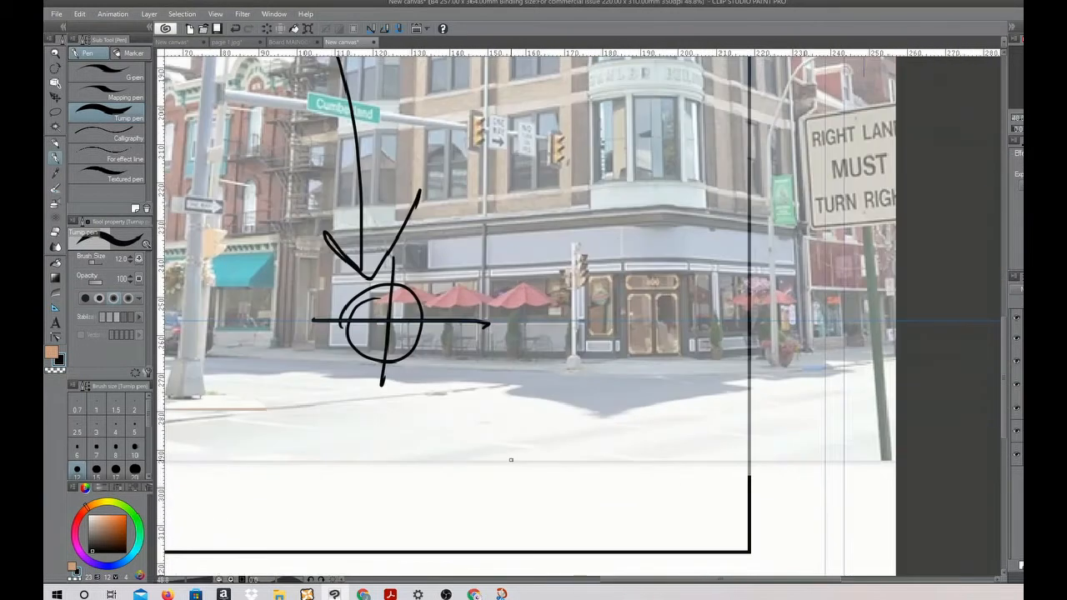
mouse_move(520, 302)
left_mouse_down()
mouse_move(523, 332)
mouse_move(589, 309)
mouse_move(613, 319)
mouse_move(675, 303)
left_mouse_up()
left_click_drag(557, 381, 588, 392)
left_click_drag(584, 366, 599, 412)
left_click_drag(618, 377, 648, 388)
mouse_move(667, 341)
left_mouse_down()
mouse_move(666, 390)
mouse_move(740, 385)
left_mouse_up()
left_click_drag(755, 340, 753, 400)
Sketch a standing mannequin left of the circle with its head on the horizon, adding torso, upper arms, hips and legs
left_click_drag(684, 580, 599, 586)
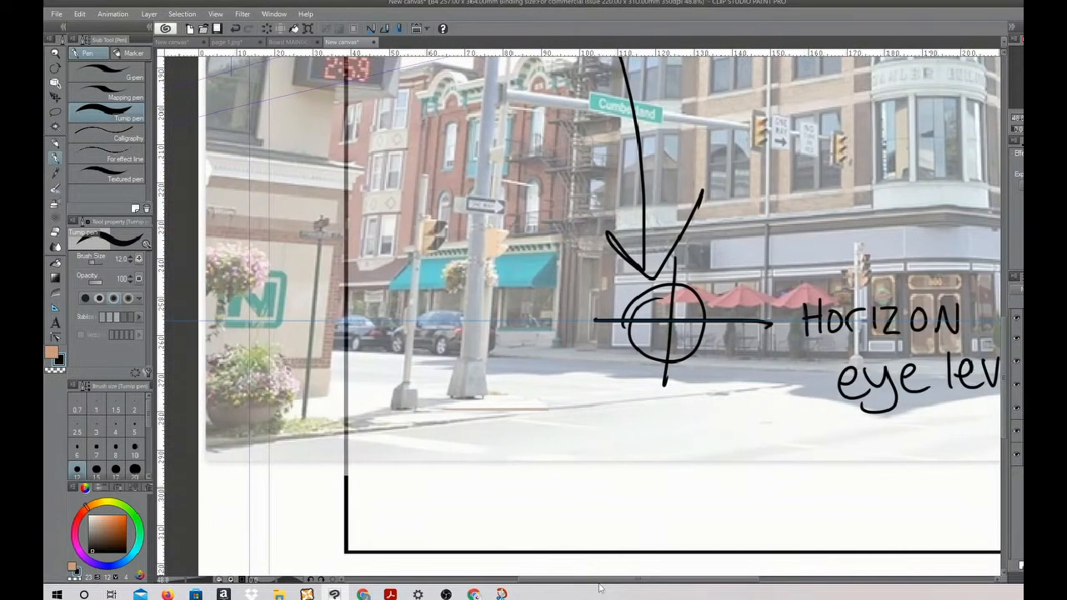
mouse_move(516, 305)
left_mouse_down()
mouse_move(506, 316)
mouse_move(514, 310)
mouse_move(512, 410)
left_mouse_up()
mouse_move(503, 335)
left_mouse_down()
mouse_move(525, 349)
mouse_move(492, 372)
left_mouse_up()
left_click_drag(527, 340, 540, 373)
mouse_move(498, 380)
left_mouse_down()
mouse_move(529, 389)
mouse_move(526, 400)
left_mouse_up()
left_click_drag(503, 382, 486, 444)
mouse_move(524, 383)
left_mouse_down()
mouse_move(536, 399)
mouse_move(533, 443)
left_mouse_up()
left_click_drag(498, 396, 489, 441)
left_click_drag(490, 438, 488, 454)
left_click_drag(537, 426, 540, 450)
left_click_drag(543, 455, 548, 508)
left_click_drag(488, 445, 493, 503)
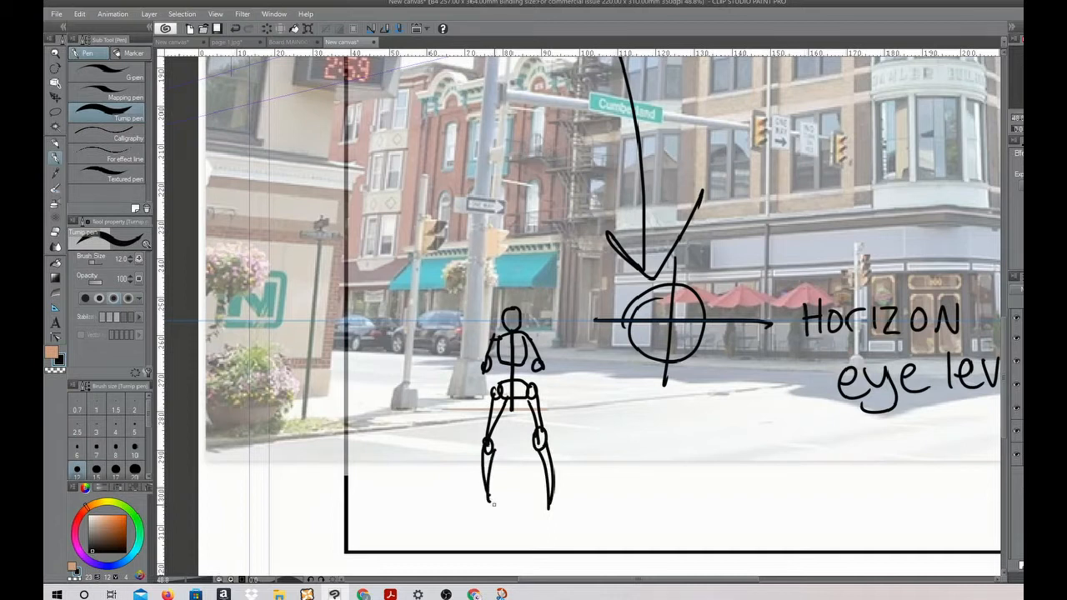
Finish the standing mannequin with forearms, hands, crossed face guidelines and triangular feet
left_click_drag(543, 362, 561, 400)
left_click_drag(539, 370, 556, 405)
left_click_drag(482, 360, 465, 400)
left_click_drag(482, 371, 469, 401)
left_click_drag(463, 399, 466, 400)
left_click_drag(557, 398, 560, 400)
left_click_drag(505, 310, 515, 312)
left_click_drag(546, 500, 564, 518)
left_click_drag(491, 485, 466, 515)
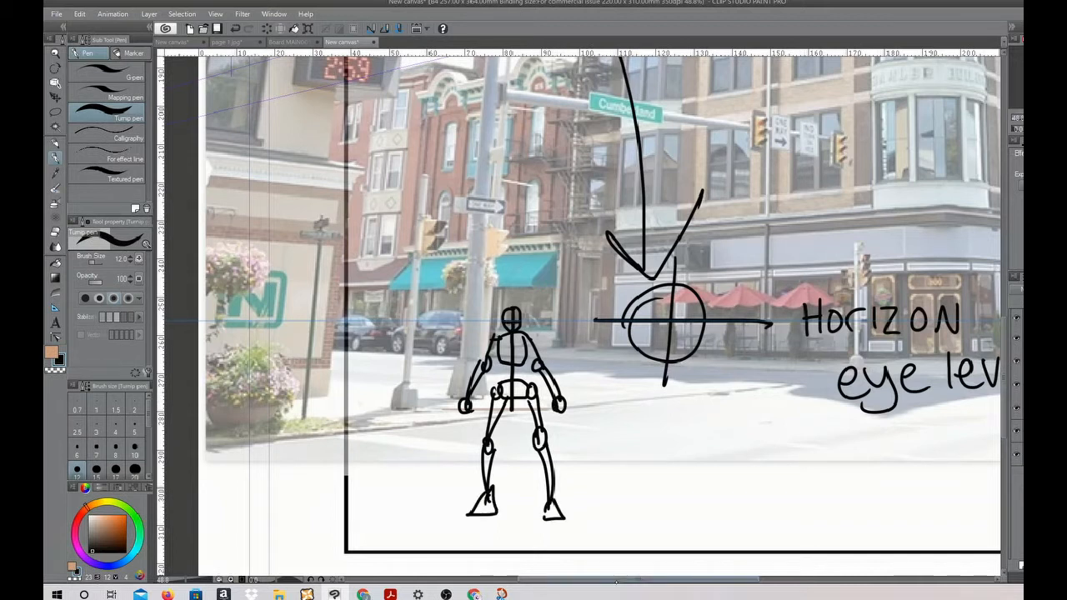
Sketch a larger foreground figure's head on the horizon with crossed guidelines, neck, shoulders and torso sides
left_click_drag(395, 280, 396, 366)
left_click_drag(368, 320, 423, 318)
left_click_drag(409, 370, 409, 380)
mouse_move(387, 375)
left_mouse_down()
mouse_move(452, 410)
mouse_move(412, 375)
left_mouse_up()
left_click_drag(343, 392, 331, 505)
left_click_drag(452, 406, 454, 465)
left_click_drag(342, 392, 333, 446)
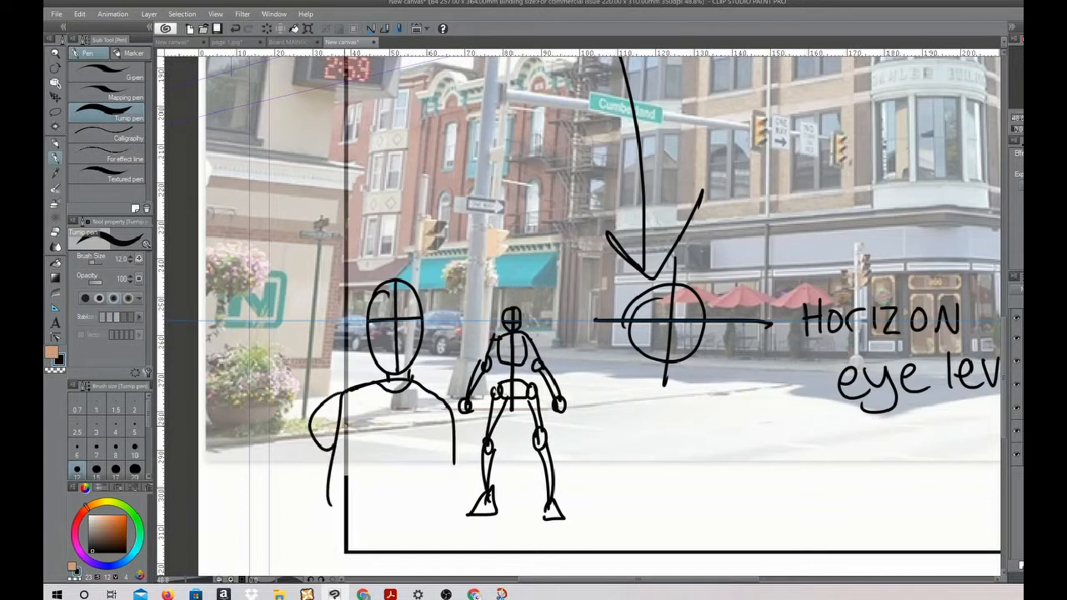
Add the foreground figure's arms, torso centre line, waist and upper legs
left_click_drag(317, 404, 282, 490)
left_click_drag(335, 440, 275, 526)
left_click_drag(393, 388, 392, 485)
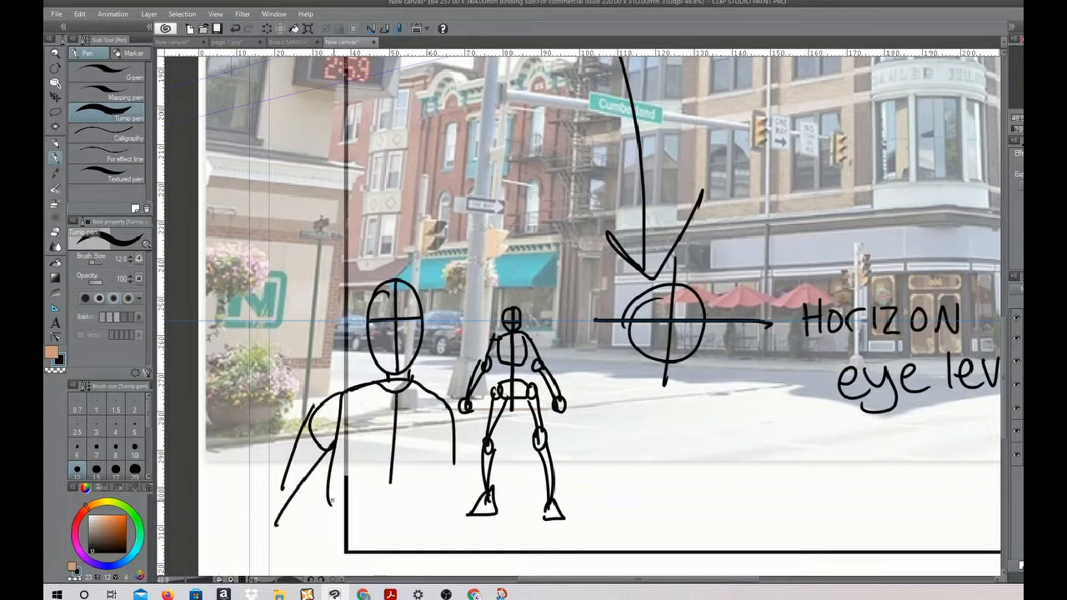
left_click_drag(332, 503, 446, 503)
left_click_drag(457, 442, 503, 548)
left_click_drag(335, 493, 361, 551)
left_click_drag(440, 498, 427, 575)
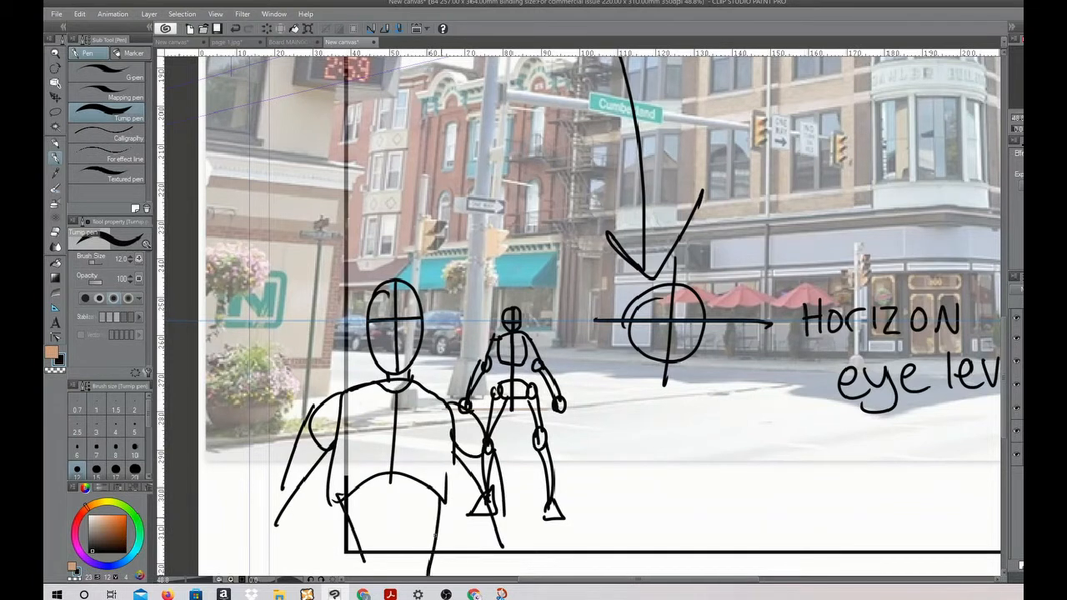
Sketch a smaller, more distant full figure between the circle and the handwritten note, with its head on the horizon
left_click_drag(758, 314, 755, 327)
mouse_move(762, 325)
left_mouse_down()
mouse_move(768, 349)
mouse_move(750, 369)
mouse_move(767, 371)
left_mouse_up()
mouse_move(750, 373)
left_mouse_down()
mouse_move(747, 420)
mouse_move(758, 381)
left_mouse_up()
left_click_drag(761, 380, 768, 415)
mouse_move(750, 328)
left_mouse_down()
mouse_move(738, 366)
mouse_move(783, 369)
left_mouse_up()
left_click_drag(741, 411, 738, 430)
left_click_drag(772, 408, 737, 455)
mouse_move(774, 417)
left_mouse_down()
mouse_move(769, 448)
mouse_move(781, 458)
left_mouse_up()
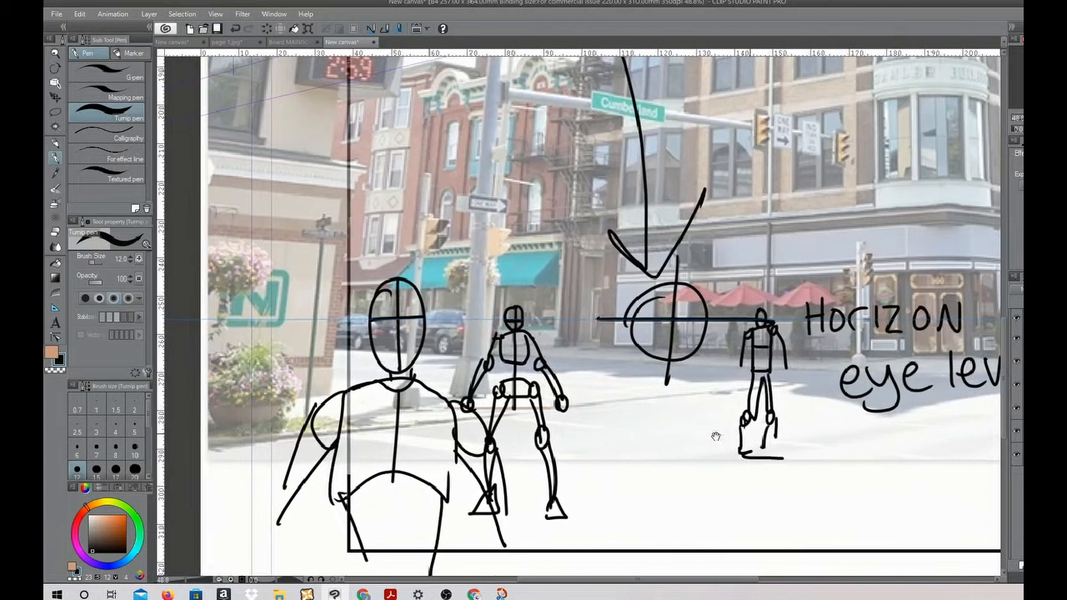
Add tiny distant figures with heads on the horizon, two beside the note and one left of the circle
left_click_drag(712, 436, 480, 453)
mouse_move(754, 380)
left_mouse_down()
mouse_move(756, 344)
mouse_move(756, 379)
left_mouse_up()
left_click_drag(723, 330, 737, 383)
mouse_move(304, 345)
left_mouse_down()
mouse_move(321, 363)
mouse_move(308, 368)
mouse_move(323, 375)
left_mouse_up()
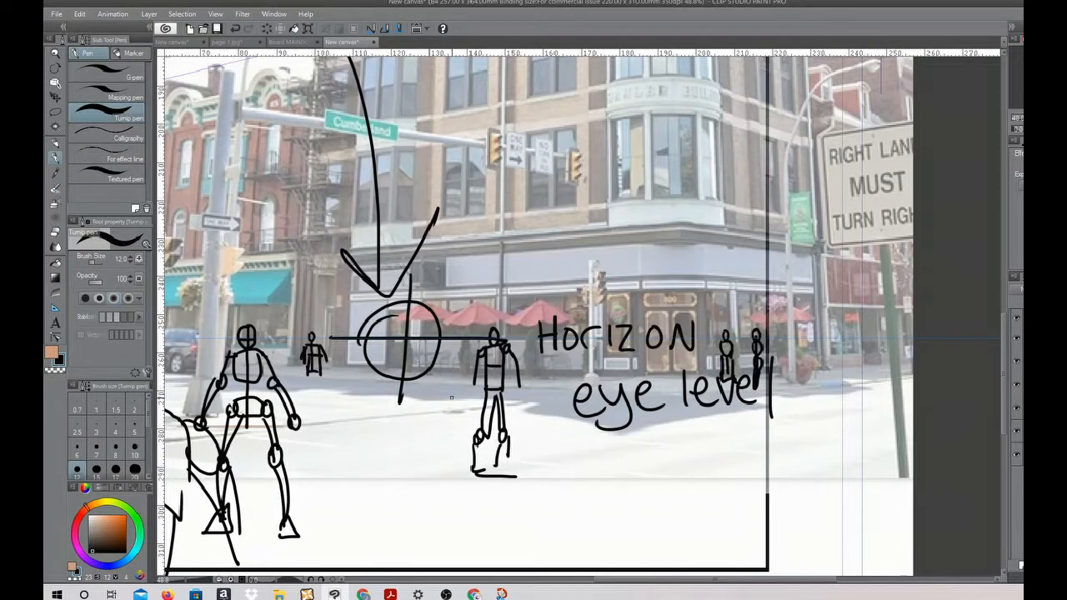
Sketch the body and roof outline of a car on the street below the crossed circle
left_click_drag(332, 425, 458, 414)
mouse_move(327, 427)
left_mouse_down()
mouse_move(390, 441)
mouse_move(477, 433)
left_mouse_up()
left_click_drag(450, 413, 515, 421)
mouse_move(327, 428)
left_mouse_down()
mouse_move(327, 405)
mouse_move(398, 413)
left_mouse_up()
left_click_drag(396, 421, 519, 423)
mouse_move(326, 400)
left_mouse_down()
mouse_move(413, 399)
mouse_move(402, 379)
left_mouse_up()
left_click_drag(403, 400, 456, 381)
left_click_drag(406, 382, 475, 373)
left_click_drag(416, 380, 502, 382)
left_click_drag(483, 378, 517, 391)
left_click_drag(403, 402, 513, 392)
Add the car's front end, wheels, side lines, bumper and ground shadow
left_click_drag(425, 417, 360, 404)
left_click_drag(357, 405, 351, 438)
left_click_drag(416, 424, 418, 455)
left_click_drag(338, 433, 355, 433)
left_click_drag(372, 416, 398, 419)
left_click_drag(332, 410, 378, 415)
left_click_drag(461, 382, 472, 439)
left_click_drag(511, 404, 548, 396)
left_click_drag(534, 408, 527, 440)
left_click_drag(540, 423, 572, 409)
left_click_drag(569, 419, 538, 429)
mouse_move(419, 449)
left_mouse_down()
mouse_move(525, 433)
mouse_move(352, 440)
left_mouse_up()
left_click_drag(403, 426, 340, 427)
left_click_drag(358, 442, 407, 448)
mouse_move(408, 411)
left_mouse_down()
mouse_move(417, 402)
mouse_move(434, 437)
left_mouse_up()
left_click_drag(424, 409, 437, 405)
left_click_drag(473, 401, 484, 400)
left_click_drag(541, 420, 568, 416)
mouse_move(533, 438)
left_mouse_down()
mouse_move(569, 433)
mouse_move(545, 433)
left_mouse_up()
mouse_move(393, 458)
left_mouse_down()
mouse_move(475, 446)
mouse_move(460, 454)
left_mouse_up()
Start a leaping figure high above the horizon with a crossed head, one outstretched arm and the chest curve
left_click_drag(682, 82, 682, 125)
mouse_move(666, 109)
left_mouse_down()
mouse_move(693, 101)
mouse_move(695, 123)
mouse_move(727, 131)
left_mouse_up()
left_click_drag(654, 134, 617, 147)
left_click_drag(663, 144, 625, 164)
mouse_move(619, 142)
left_mouse_down()
mouse_move(614, 162)
mouse_move(571, 168)
left_mouse_up()
left_click_drag(621, 167, 565, 177)
left_click_drag(648, 126, 666, 120)
left_click_drag(658, 142, 676, 145)
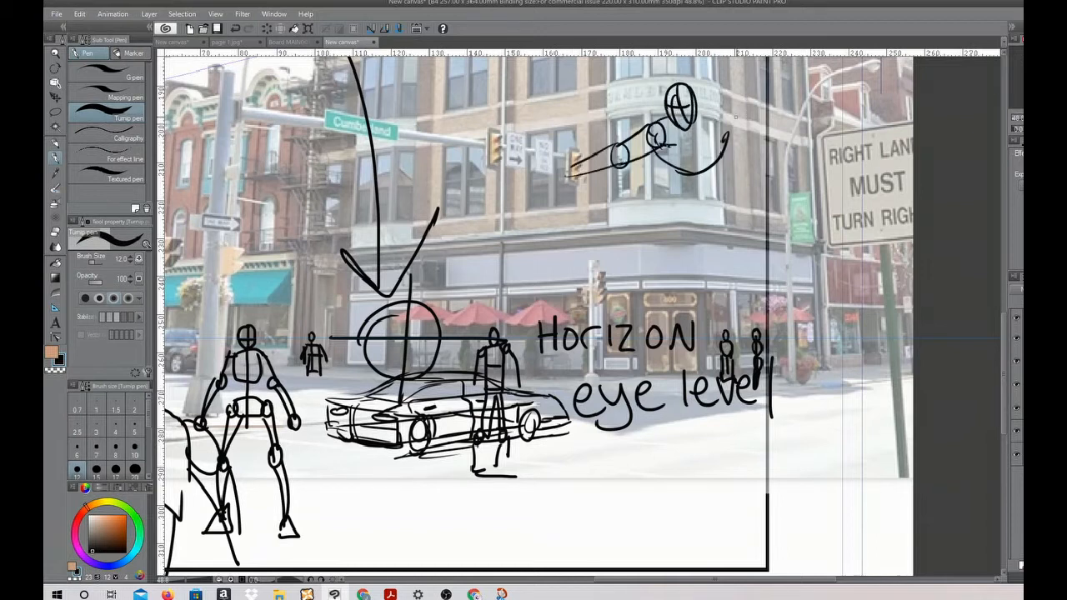
Complete the leaping figure with its other arm, torso, hips and legs, one leg stretching toward the street
left_click_drag(696, 109, 761, 107)
left_click_drag(723, 131, 767, 128)
left_click_drag(776, 110, 812, 150)
mouse_move(786, 145)
left_mouse_down()
mouse_move(801, 168)
mouse_move(809, 145)
left_mouse_up()
left_click_drag(664, 164, 706, 185)
left_click_drag(729, 135, 738, 165)
mouse_move(739, 159)
left_mouse_down()
mouse_move(716, 185)
mouse_move(711, 215)
mouse_move(726, 211)
left_mouse_up()
left_click_drag(688, 193, 665, 293)
left_click_drag(710, 215, 677, 277)
left_click_drag(748, 187, 803, 275)
left_click_drag(713, 219, 821, 291)
mouse_move(820, 280)
left_mouse_down()
mouse_move(874, 350)
mouse_move(882, 399)
mouse_move(863, 438)
left_mouse_up()
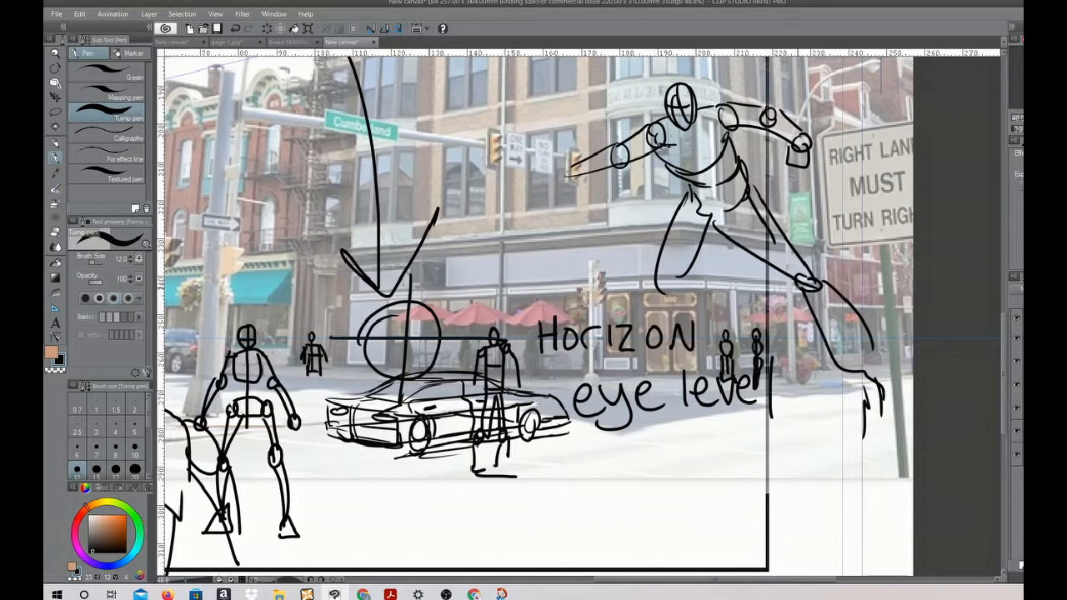
Clear the note, figures, car sketch and the first perspective ruler from over the photo
key("ctrl+minus")
left_click(1016, 361)
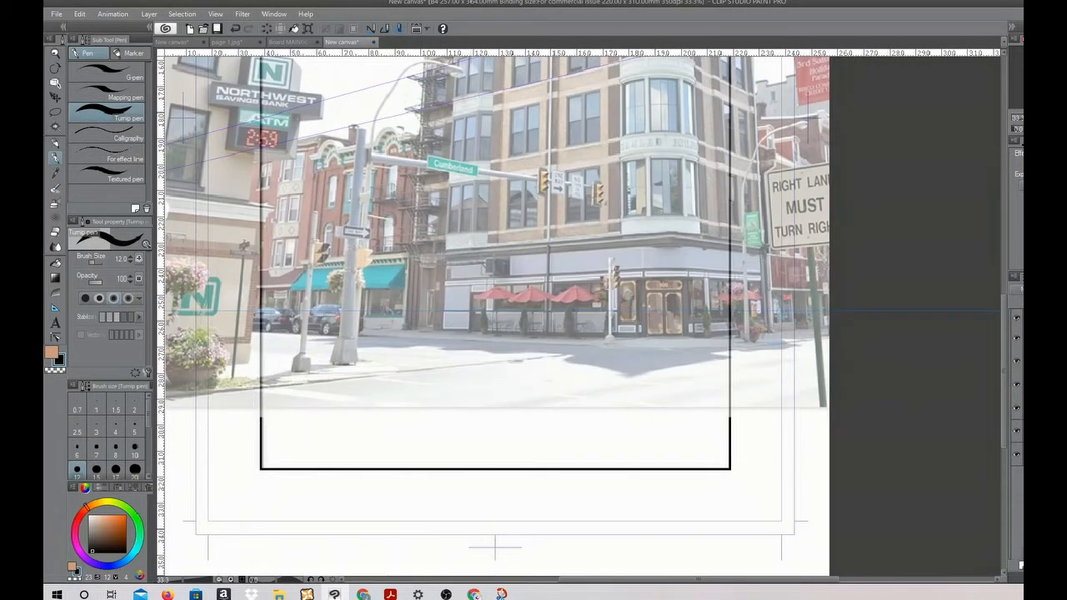
key("ctrl+plus")
key("ctrl+plus")
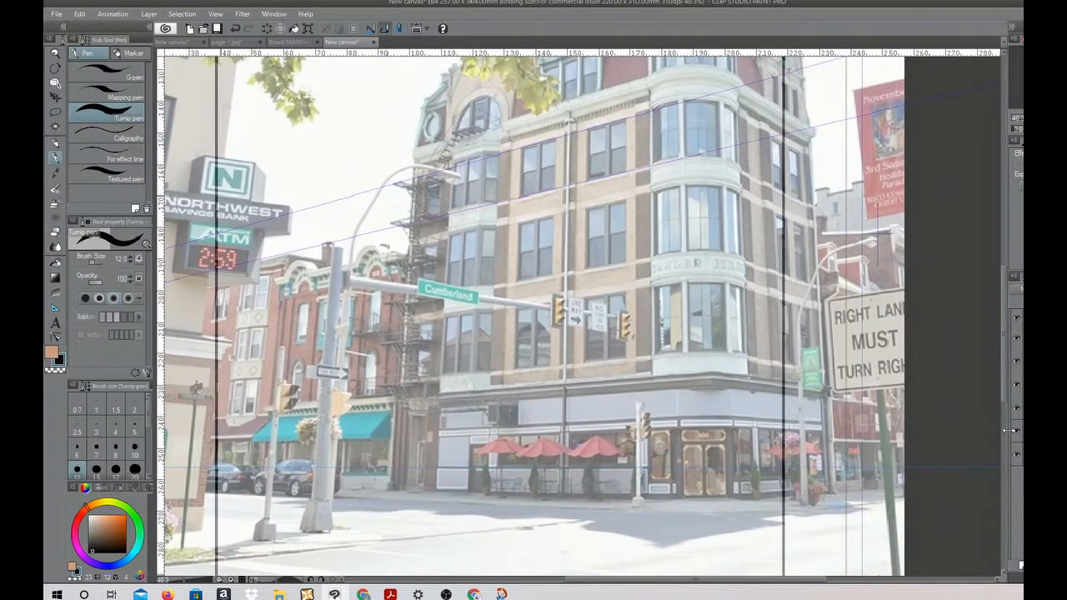
Create a vanishing point with the Perspective ruler by tracing the top and bottom edges of the brick facade's middle window row
left_click(55, 307)
key("ctrl+plus")
key("ctrl+plus")
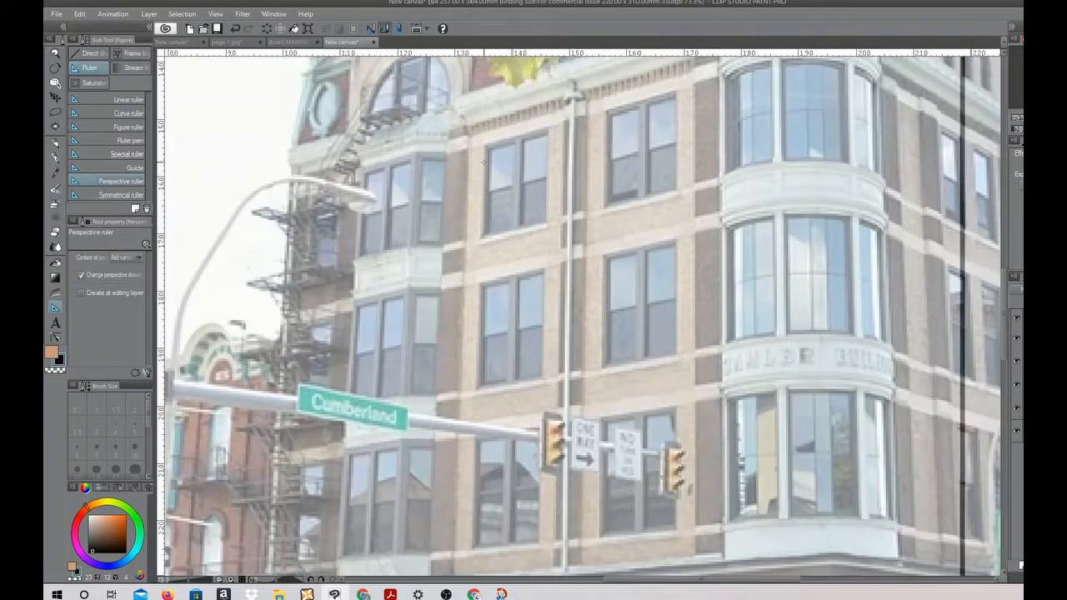
left_click_drag(483, 285, 652, 247)
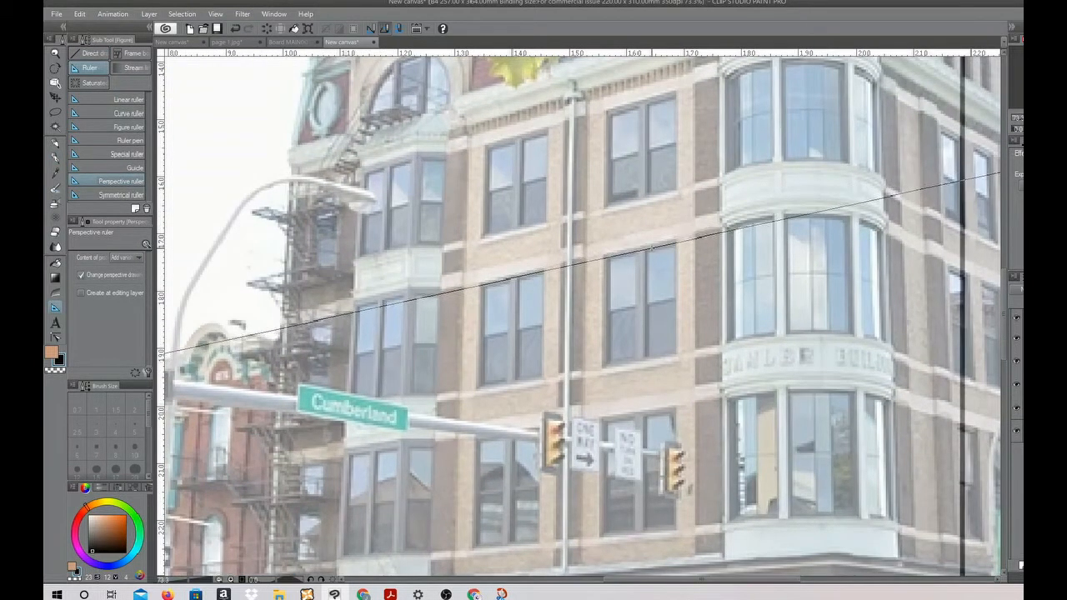
left_click_drag(479, 390, 623, 367)
Add a second vanishing point by tracing two receding stone bands on the building's side facade beyond the corner tower
scroll(623, 364, "down", 12)
scroll(681, 430, "up", 4)
scroll(681, 430, "up", 3)
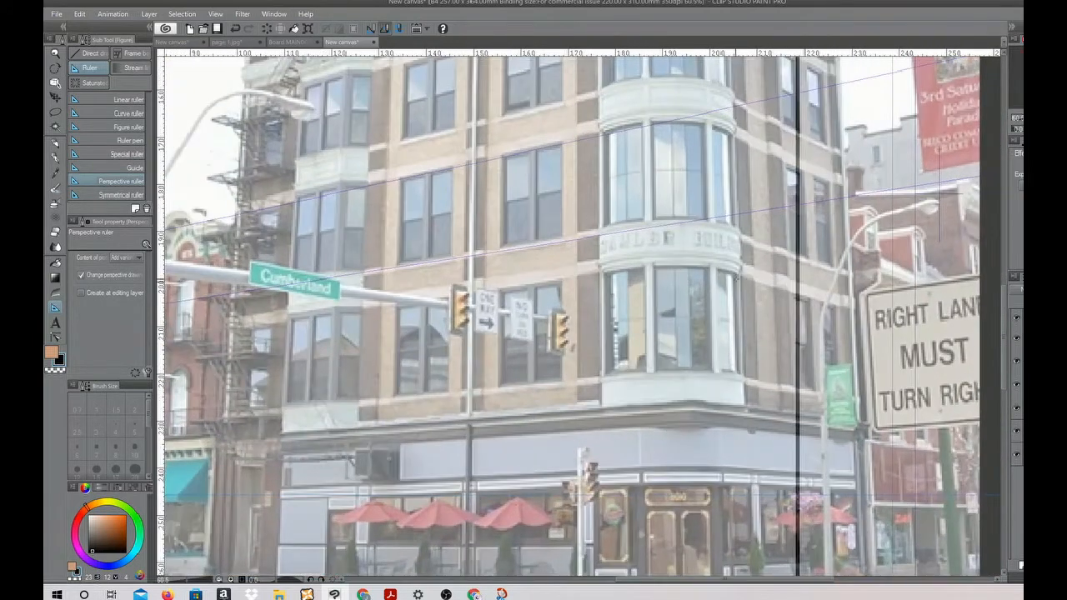
scroll(777, 283, "up", 2)
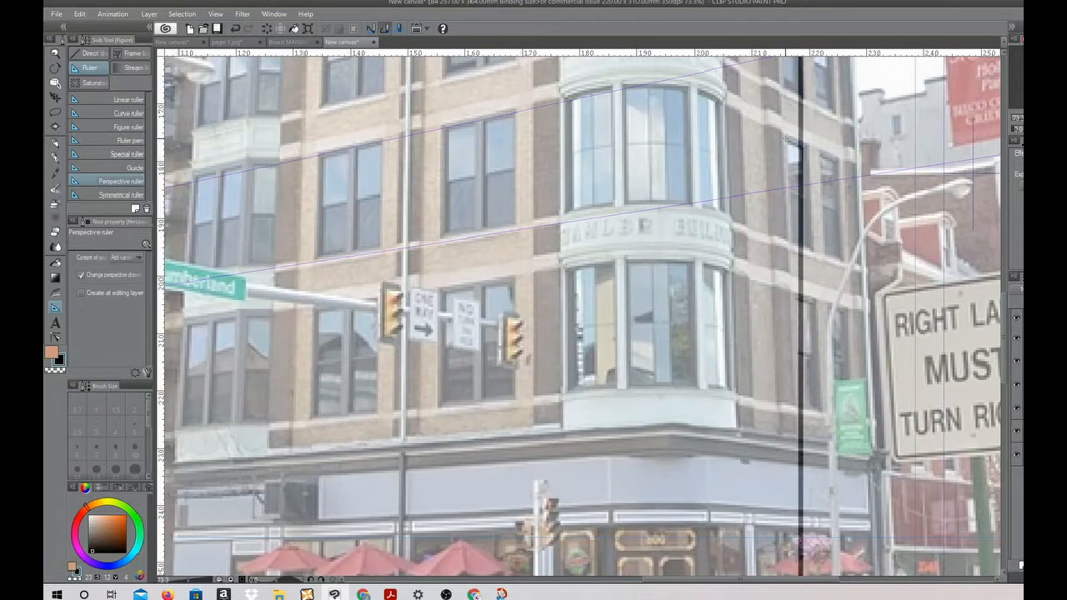
left_click_drag(784, 137, 844, 163)
left_click_drag(829, 250, 833, 255)
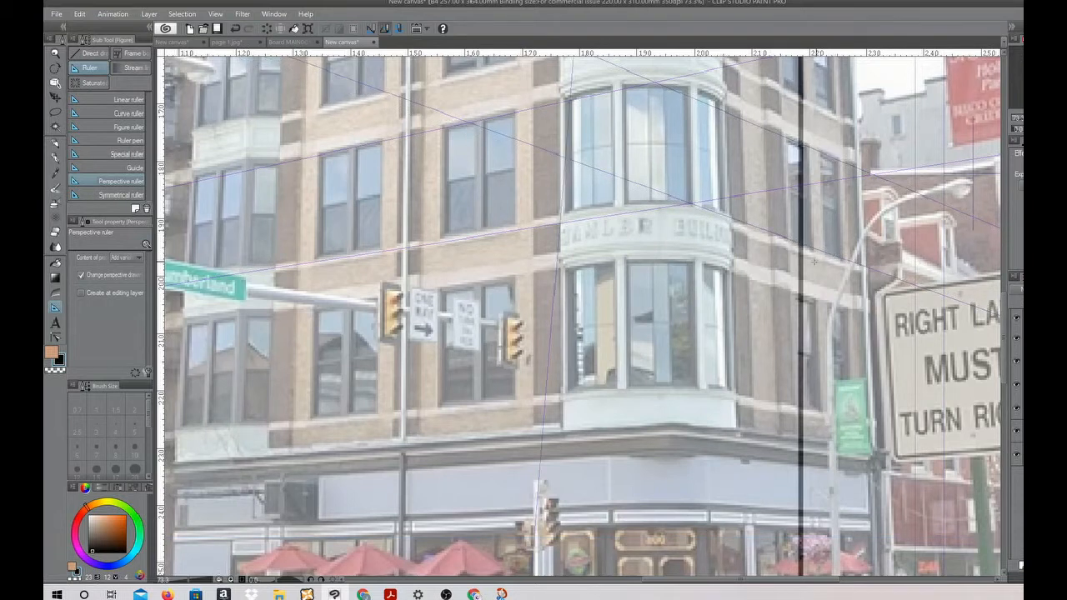
Select the perspective ruler with the Object tool and level its tilted horizon line
scroll(821, 263, "down", 3)
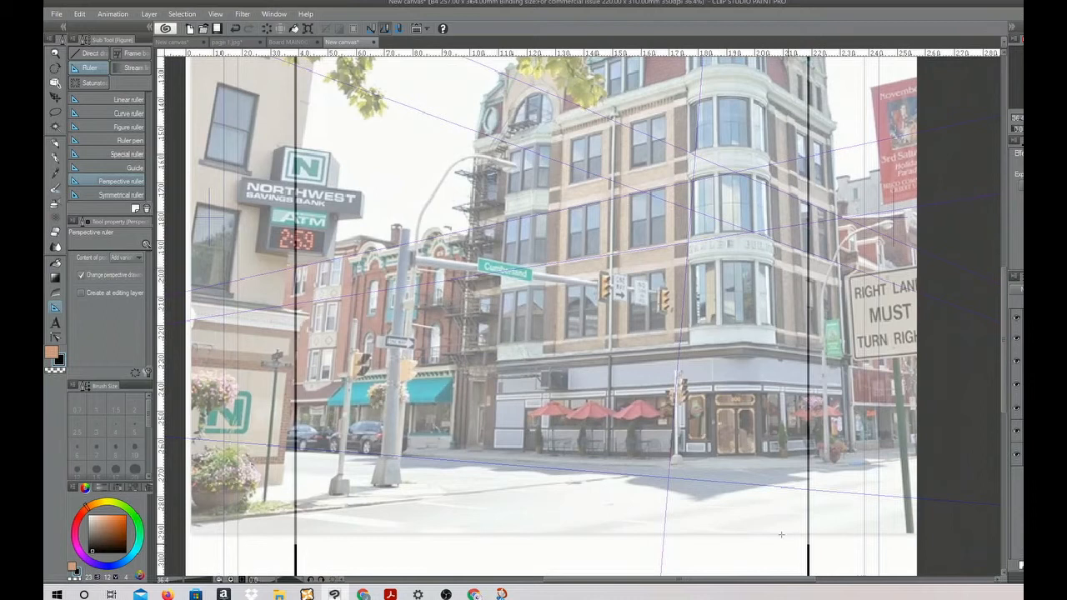
left_click(55, 84)
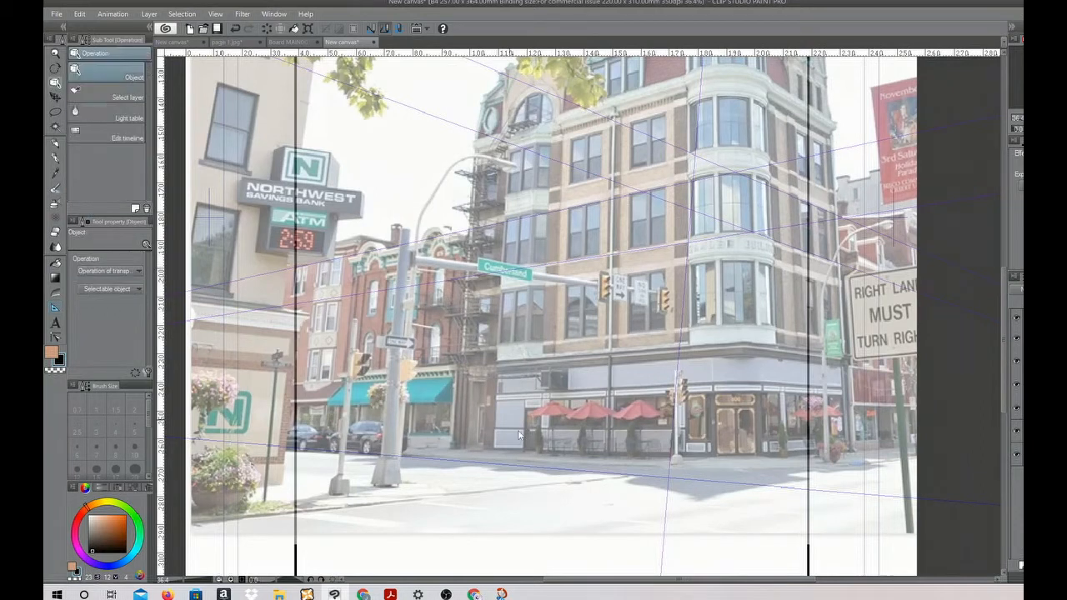
left_click(598, 474)
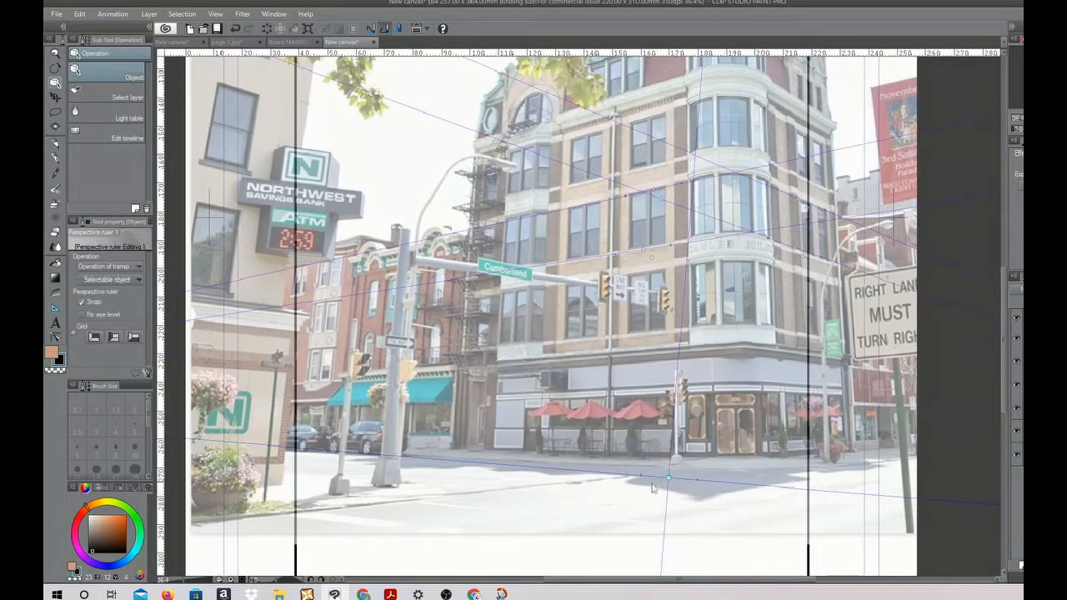
left_click_drag(642, 476, 642, 479)
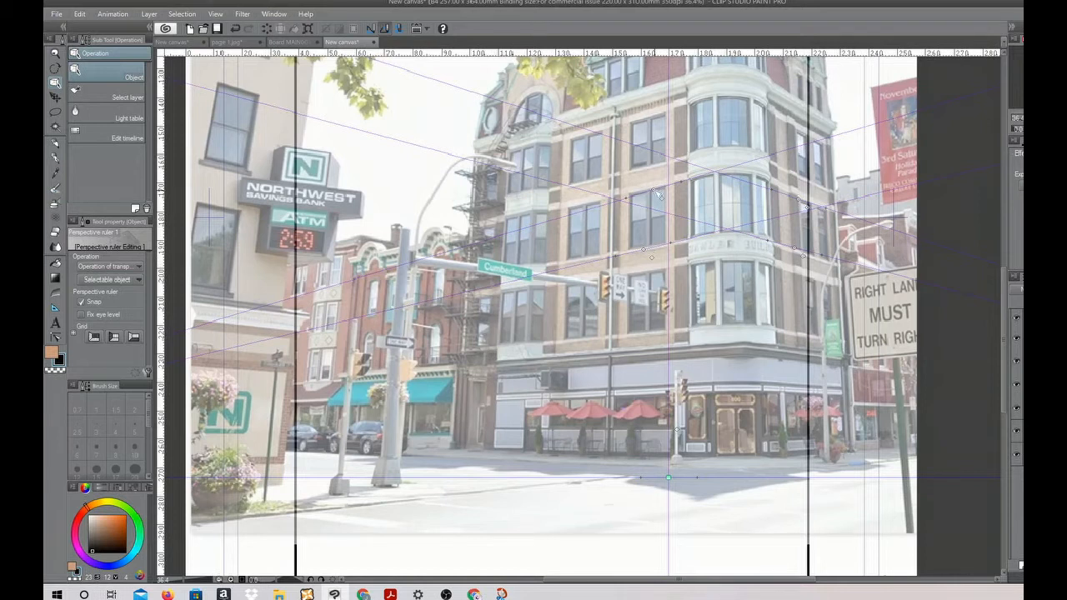
left_click_drag(659, 194, 658, 190)
Fine-tune the far-left vanishing point and straighten the ruler's horizon line again
scroll(508, 446, "down", 5)
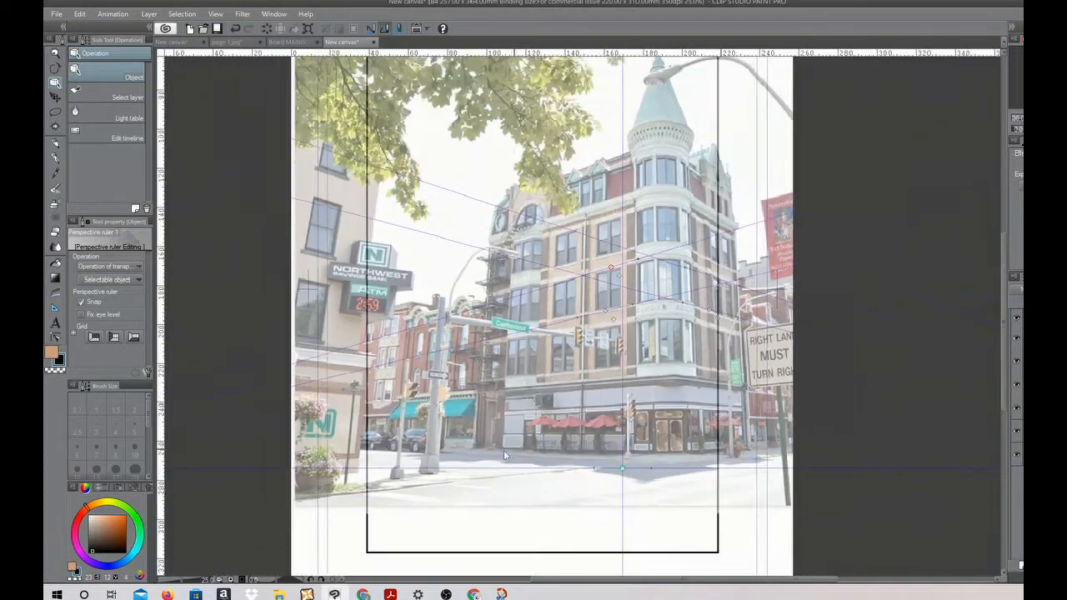
mouse_move(190, 459)
left_mouse_down()
mouse_move(129, 461)
mouse_move(187, 462)
left_mouse_up()
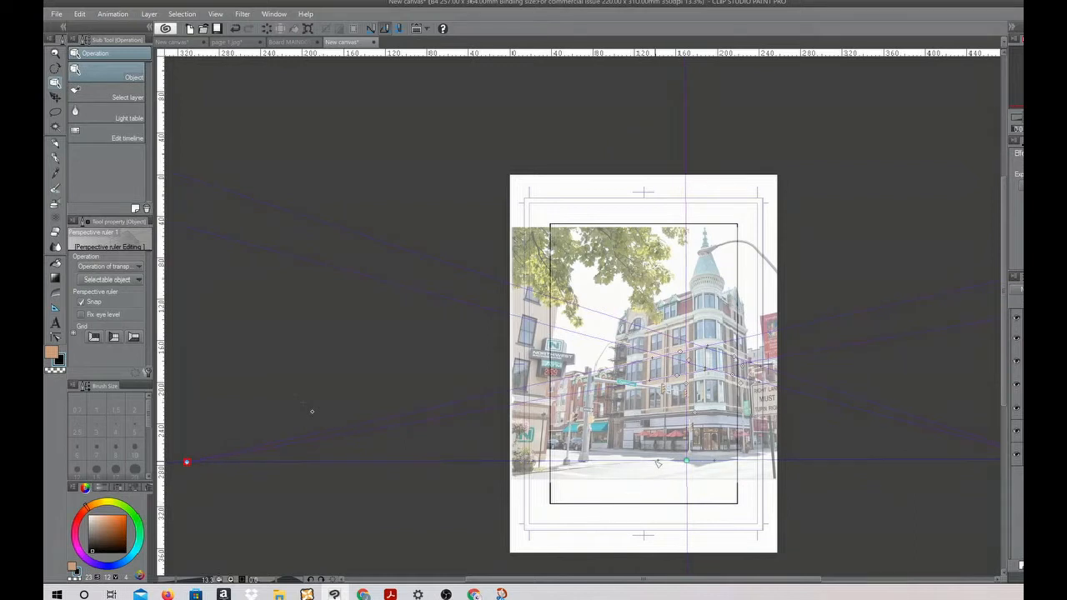
left_click_drag(657, 462, 656, 460)
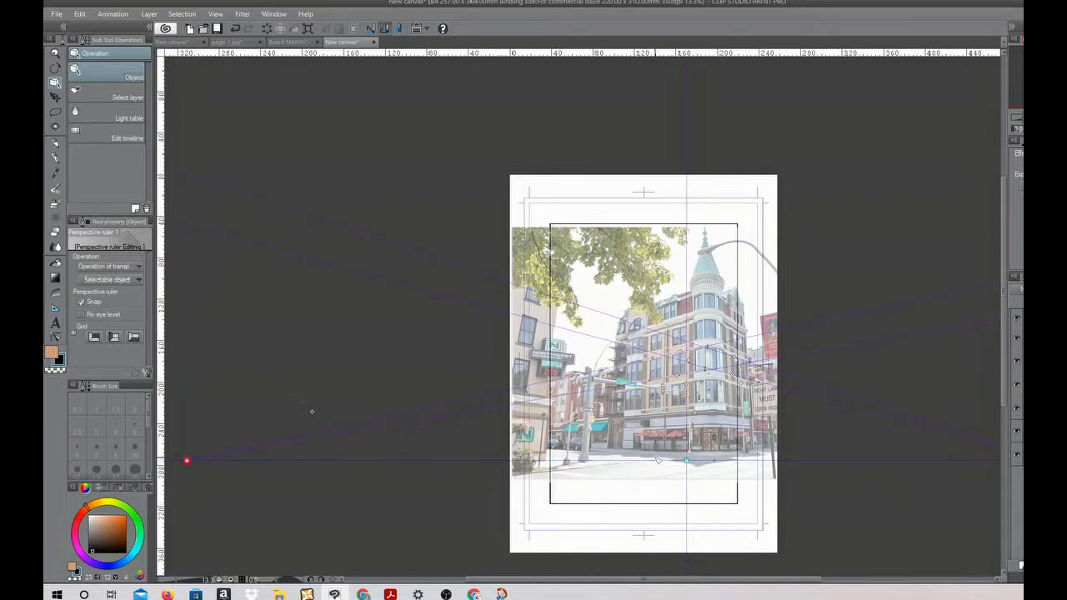
Add a third vanishing point with the Perspective ruler by tracing a vertical window edge on the brick facade and the side facade's outer edge
scroll(659, 459, "up", 5)
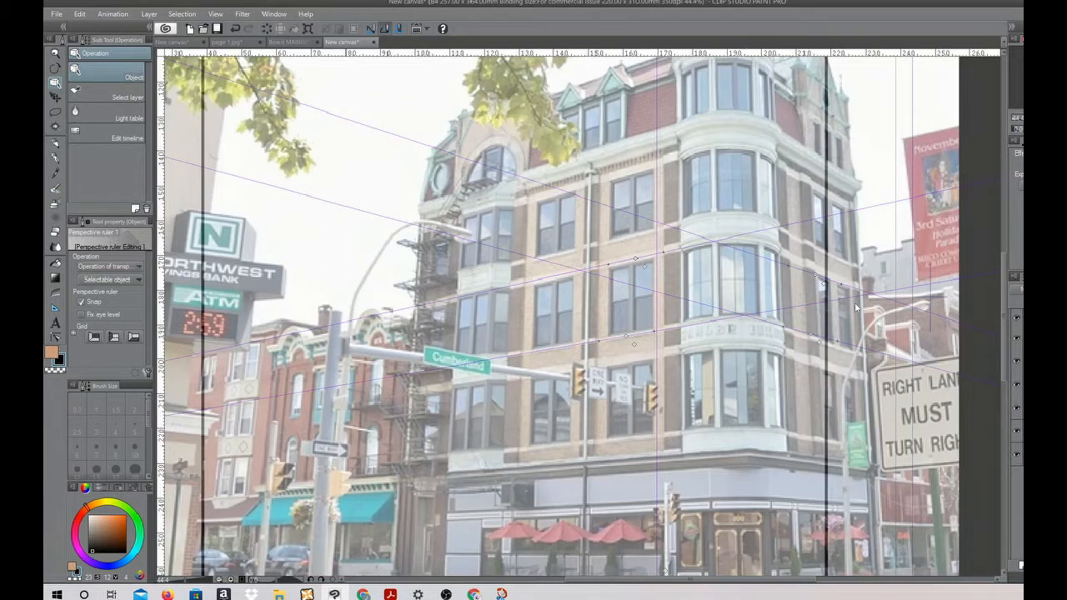
left_click(56, 308)
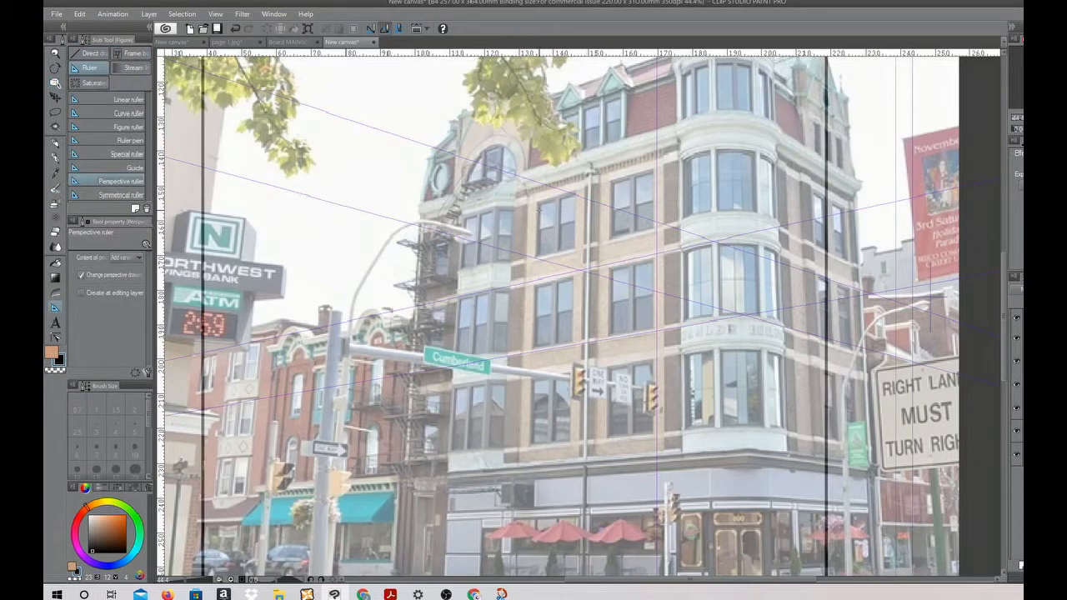
left_click_drag(538, 252, 535, 412)
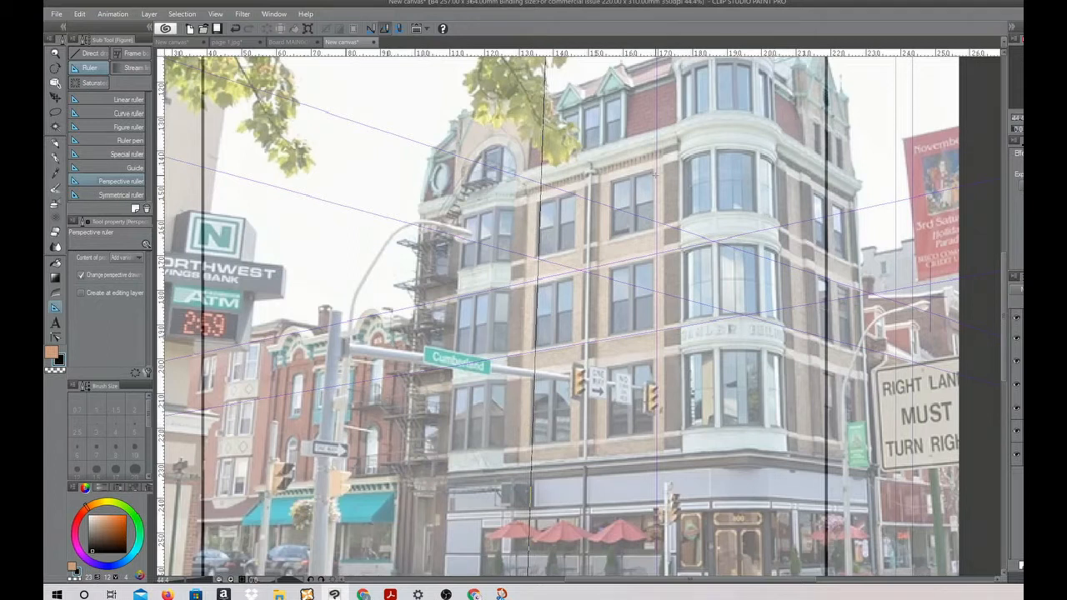
scroll(820, 265, "up", 5)
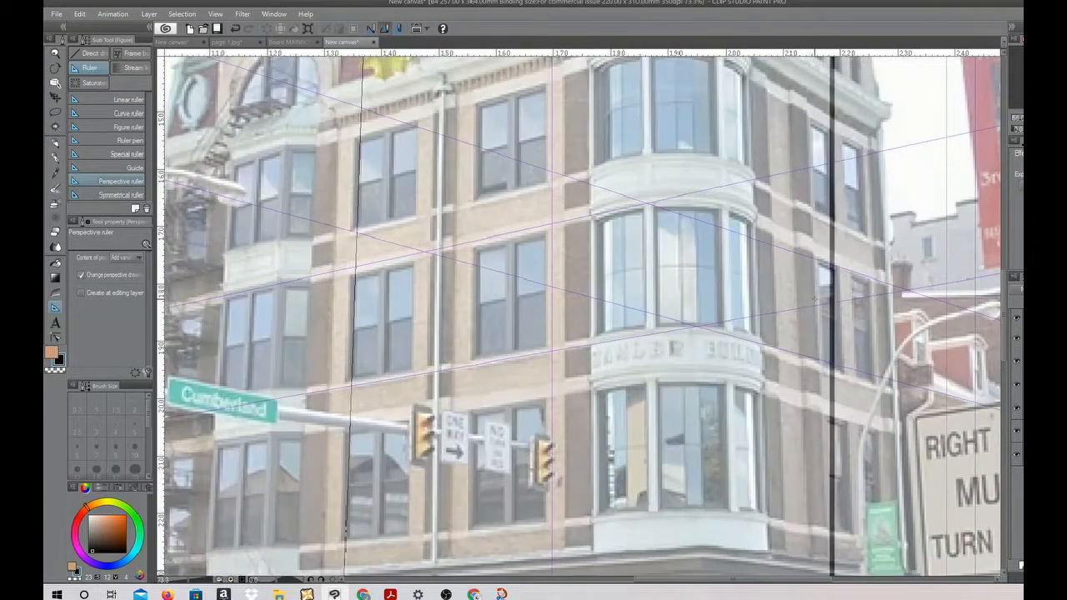
left_click_drag(881, 273, 882, 393)
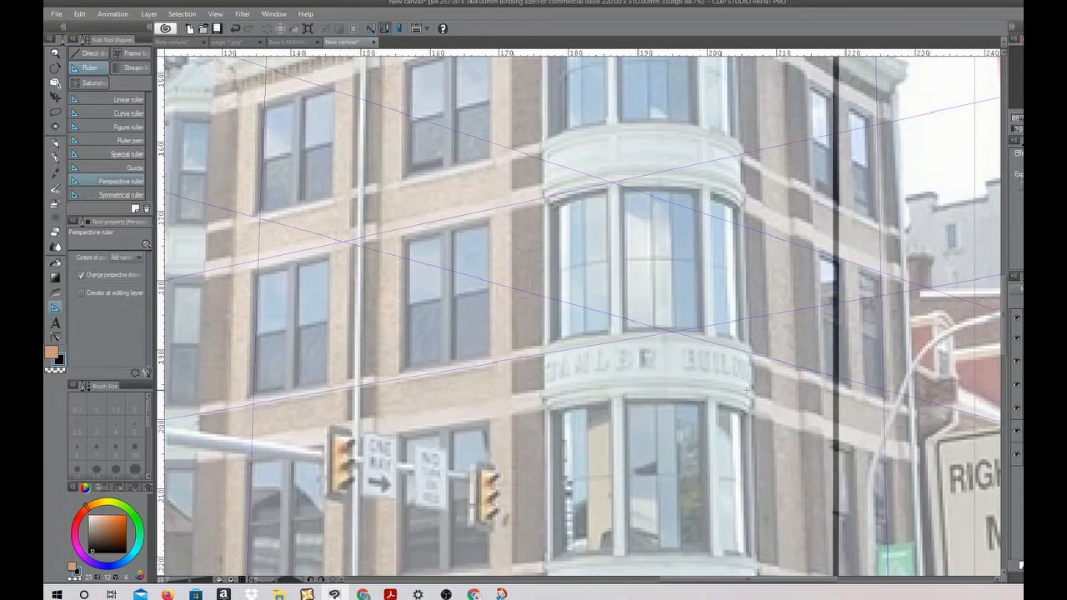
Select the perspective ruler with the Object tool and examine its three vanishing points around the page
scroll(680, 369, "down", 6)
scroll(680, 369, "down", 10)
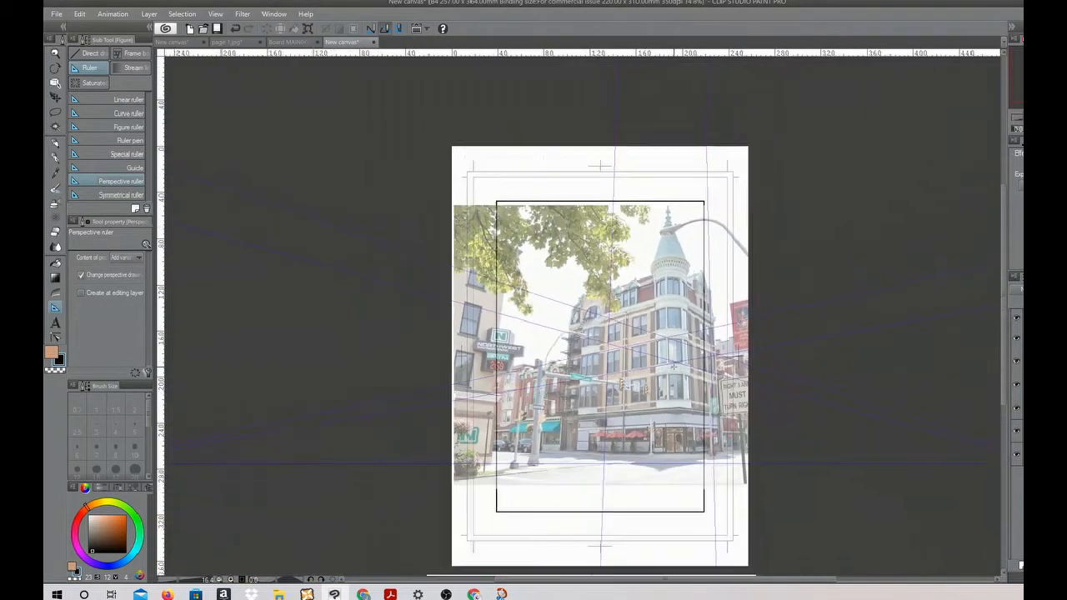
scroll(676, 367, "down", 2)
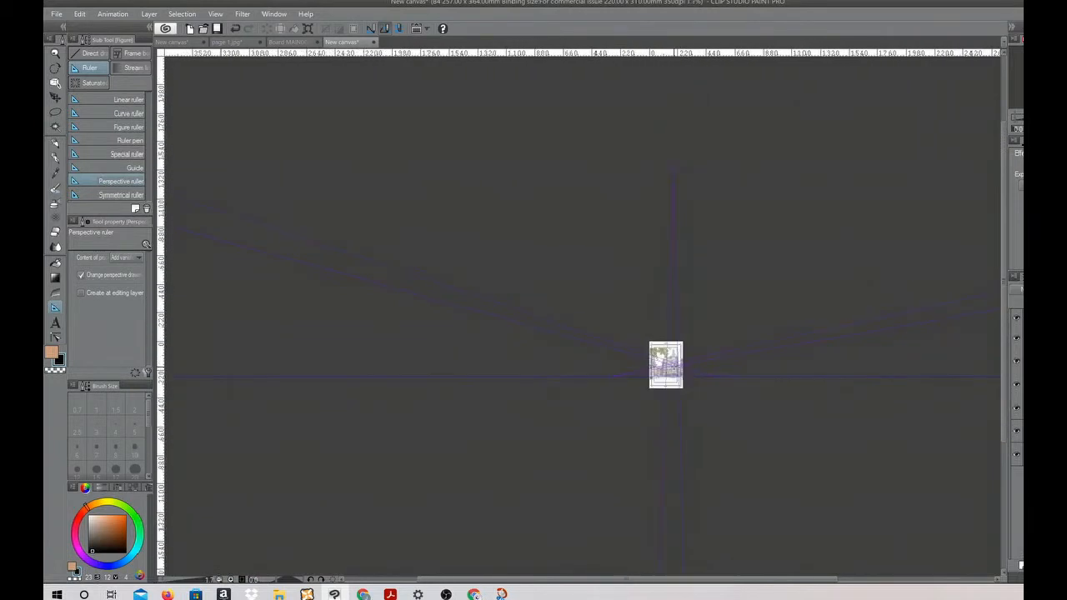
scroll(670, 240, "up", 2)
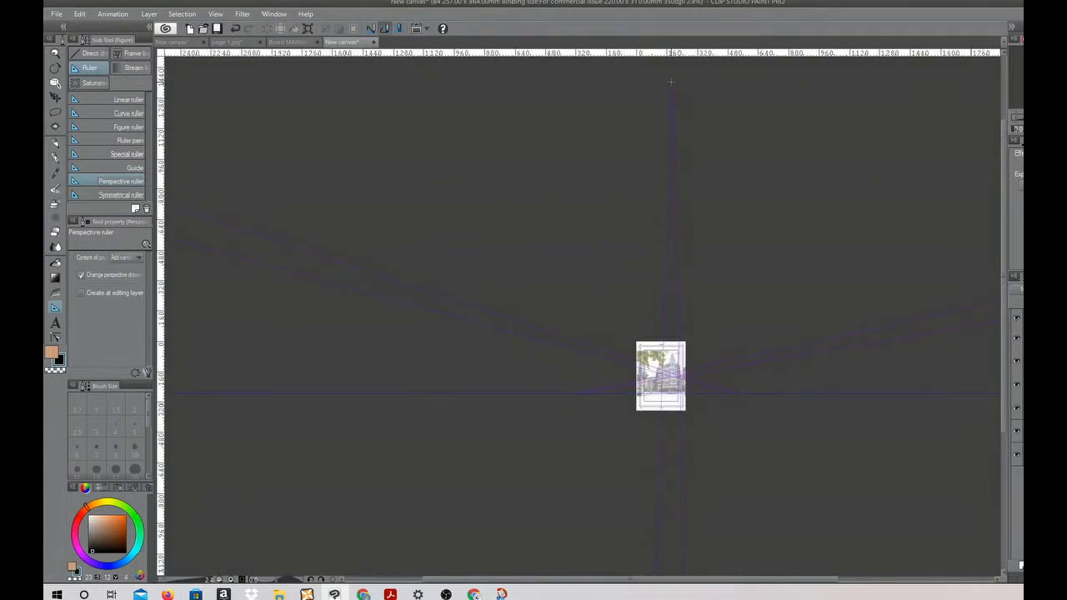
left_click(57, 83)
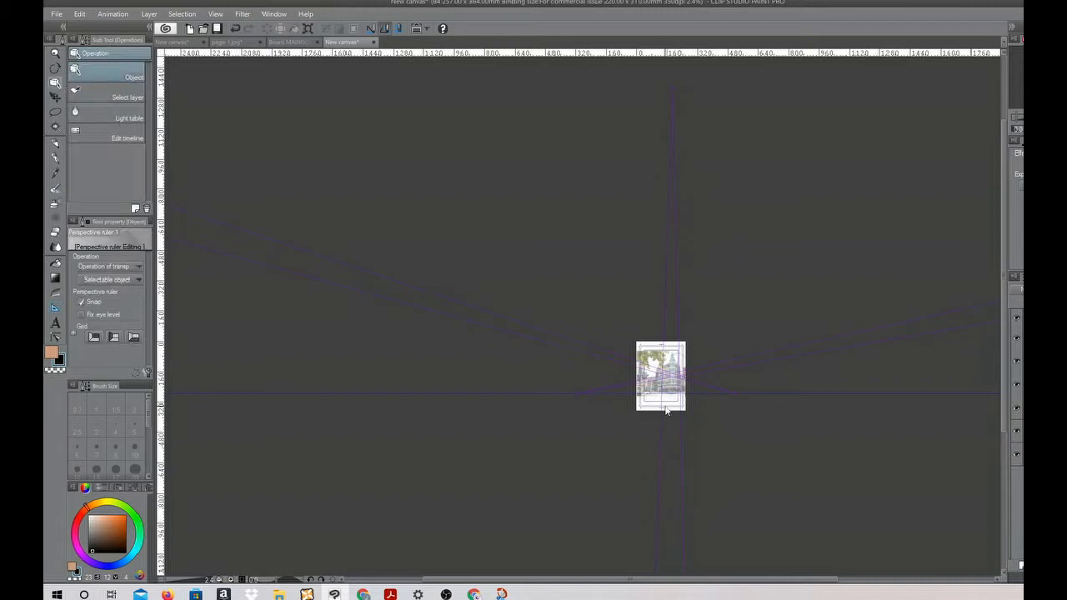
left_click(660, 376)
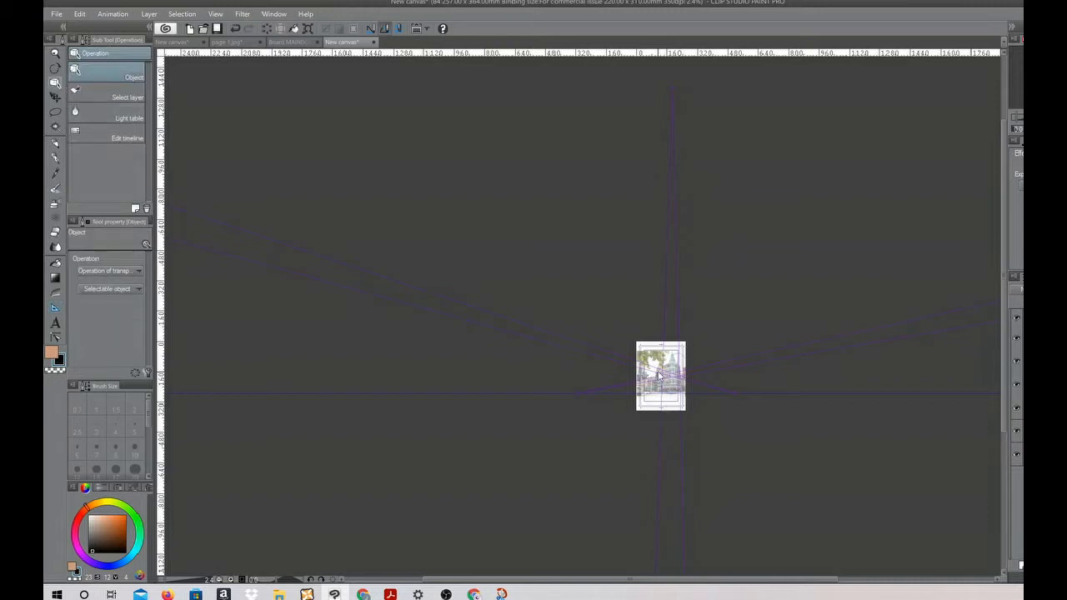
left_click(674, 92)
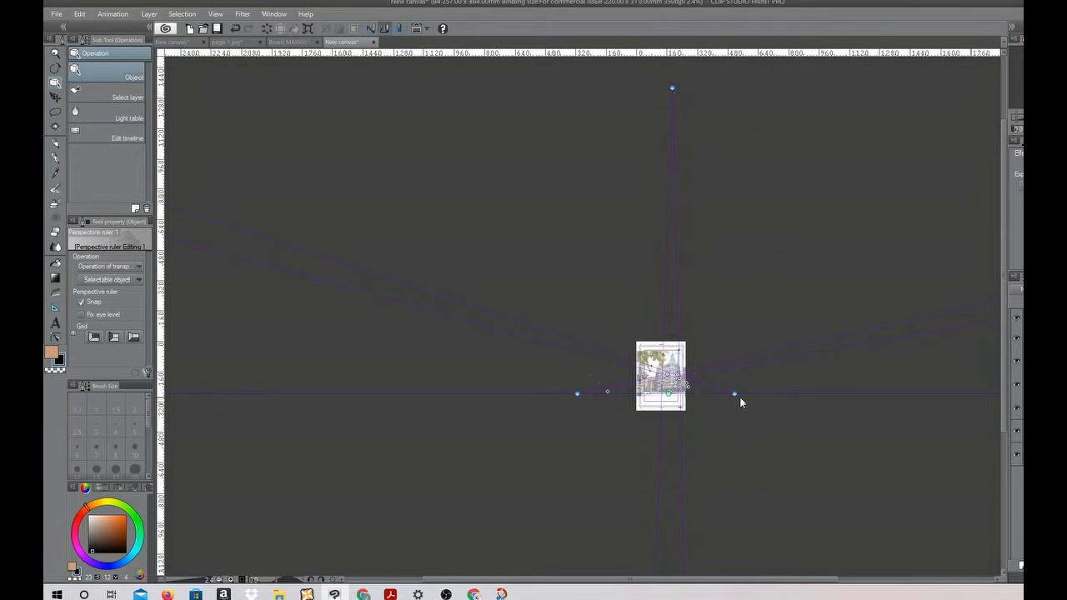
scroll(779, 392, "up", 5)
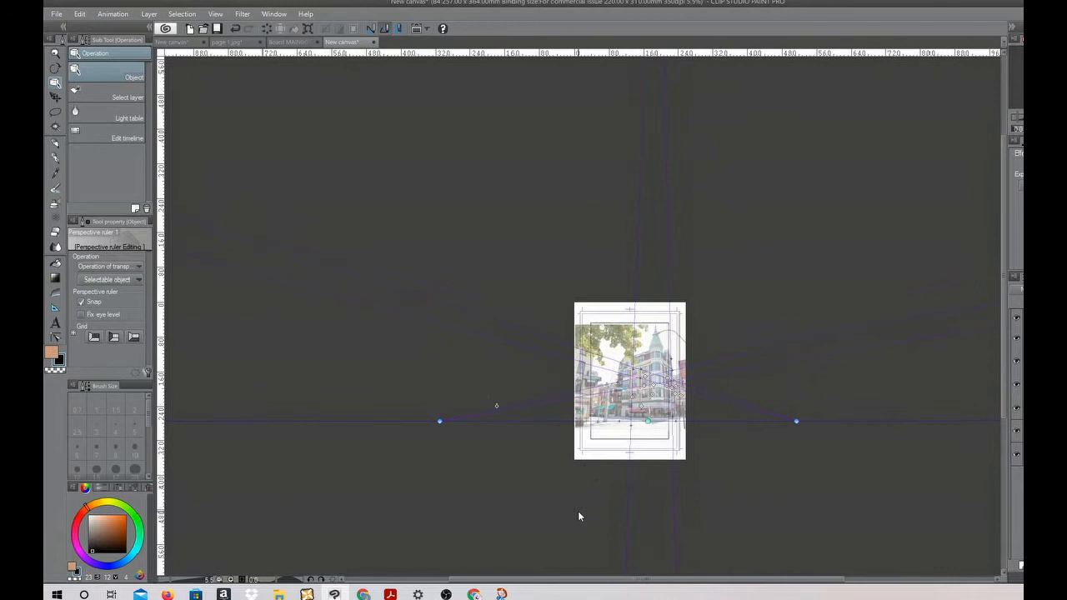
scroll(690, 426, "up", 5)
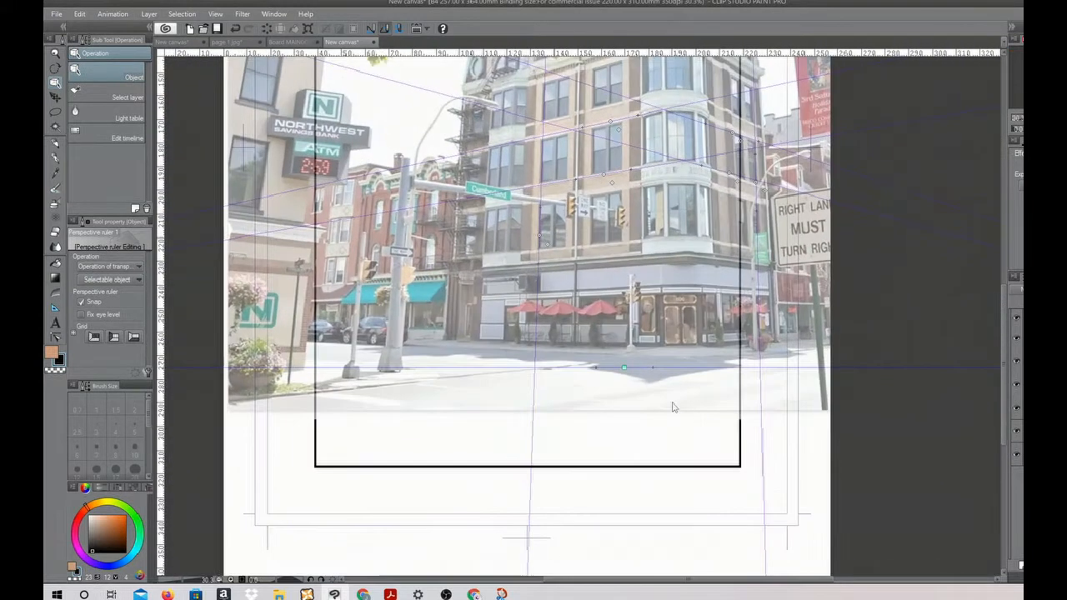
Draw a straight black line across the photo along the ruler's horizon with the Turnip pen
left_click(56, 158)
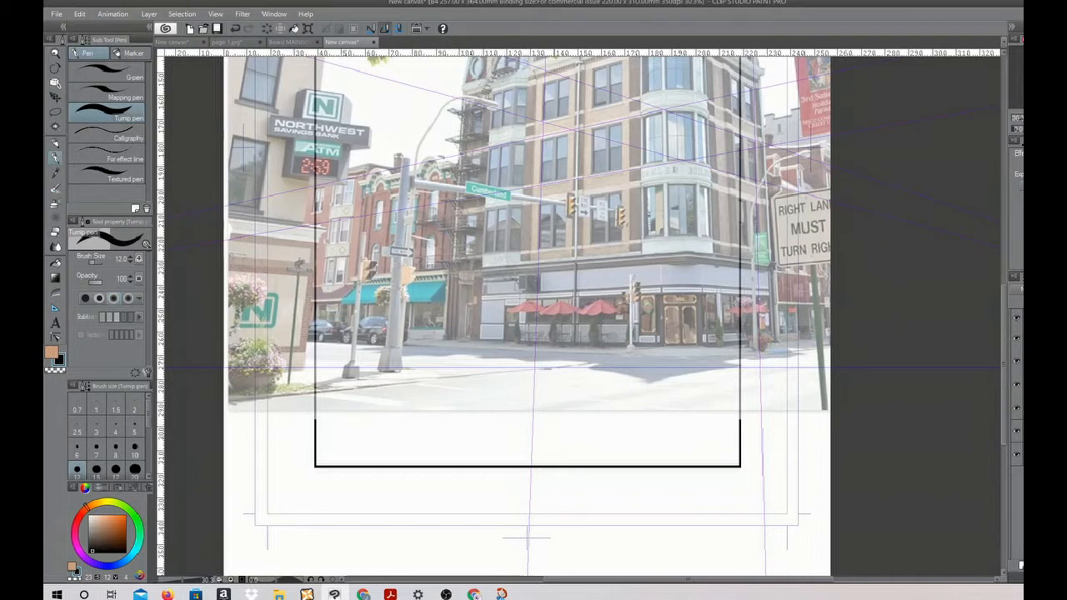
scroll(298, 350, "up", 2)
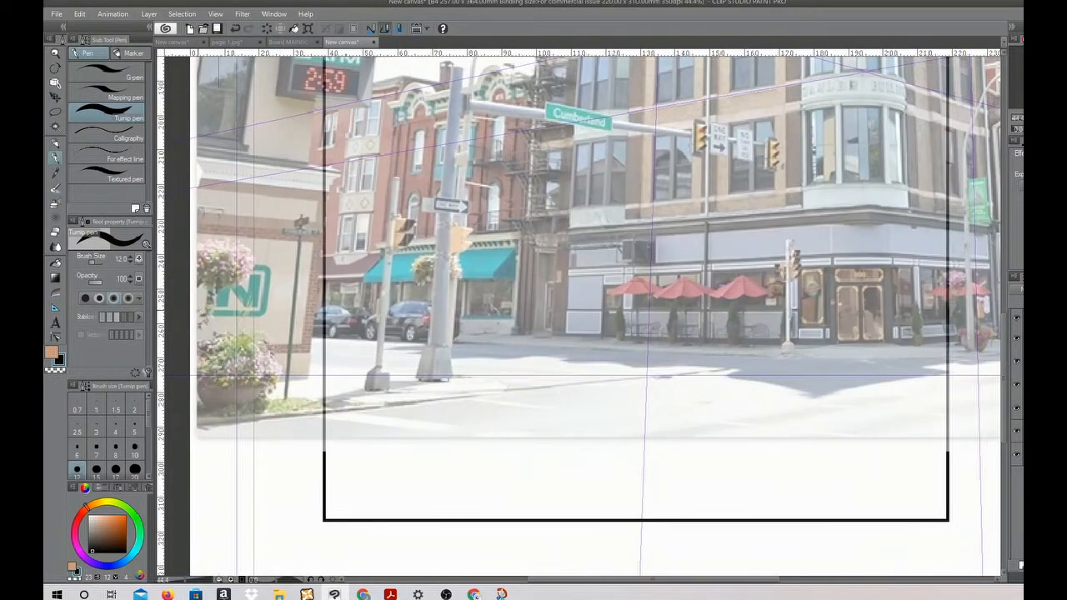
scroll(382, 350, "down", 3)
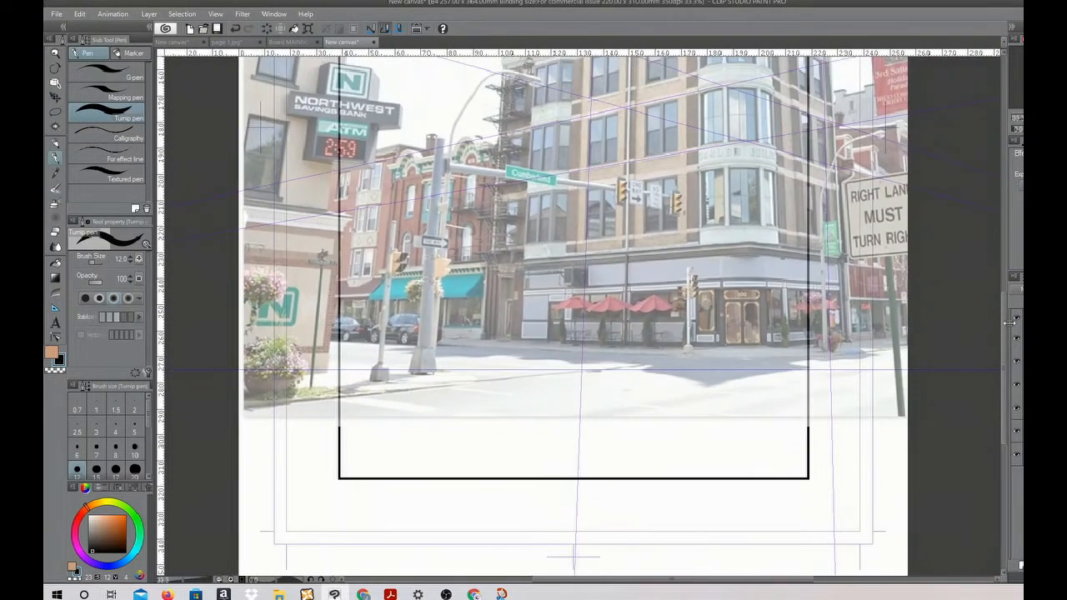
left_click_drag(1002, 321, 1002, 301)
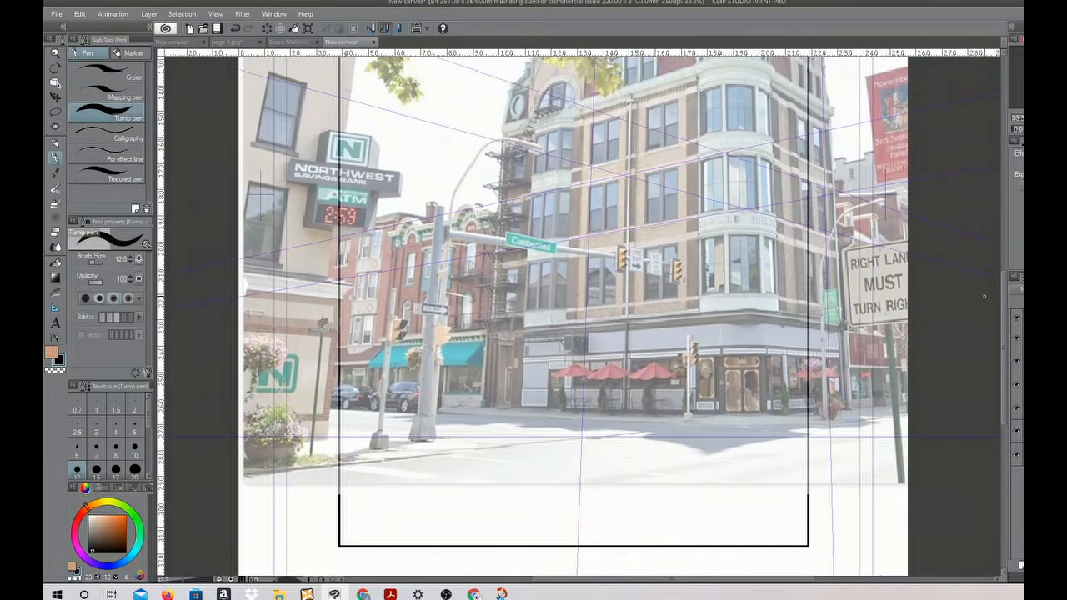
left_click_drag(243, 437, 964, 439)
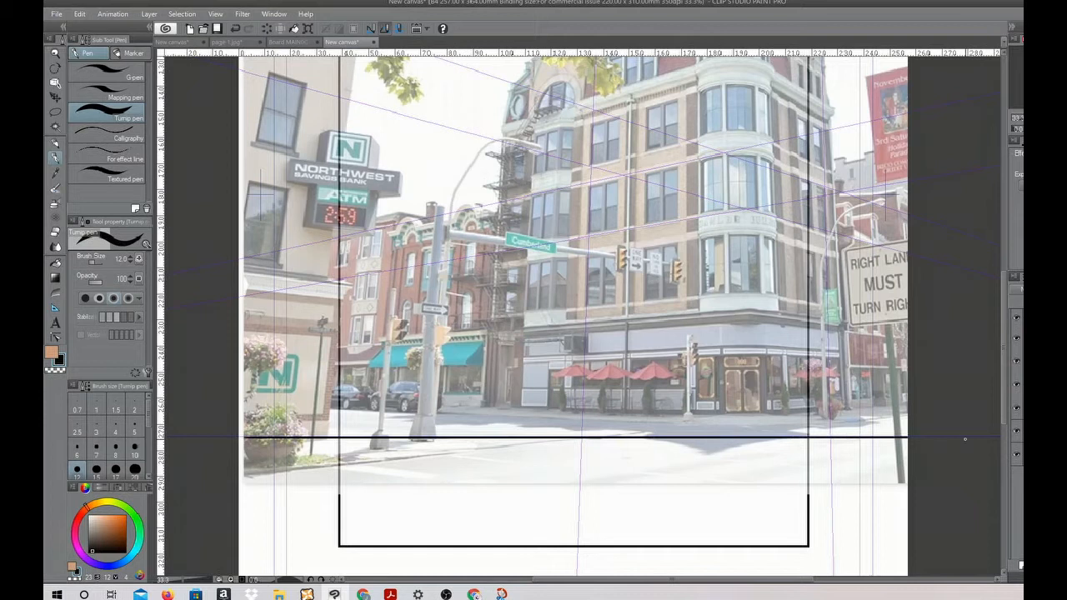
Handwrite the label "HORIZON" beneath the inked horizon line and add a curved arrow pointing up to the line
mouse_move(533, 449)
left_mouse_down()
mouse_move(534, 470)
mouse_move(545, 457)
left_mouse_up()
mouse_move(545, 448)
left_mouse_down()
mouse_move(545, 469)
mouse_move(581, 454)
mouse_move(587, 469)
left_mouse_up()
mouse_move(592, 452)
left_mouse_down()
mouse_move(614, 469)
mouse_move(621, 456)
left_mouse_up()
mouse_move(633, 458)
left_mouse_down()
mouse_move(633, 468)
mouse_move(649, 450)
mouse_move(667, 479)
mouse_move(694, 441)
mouse_move(710, 455)
left_mouse_up()
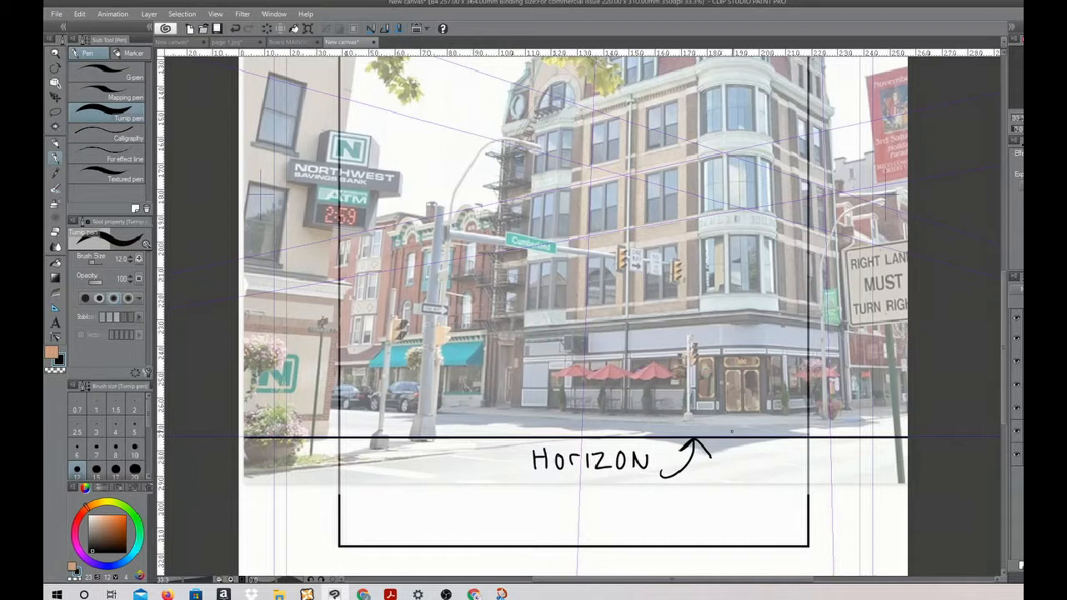
Sketch a face with its eyes on the horizon, plus one box above and one below eye level with arrows to their visible sides
mouse_move(726, 428)
left_mouse_down()
mouse_move(737, 449)
mouse_move(725, 429)
mouse_move(774, 438)
mouse_move(753, 417)
mouse_move(781, 419)
mouse_move(774, 439)
mouse_move(738, 439)
mouse_move(761, 463)
mouse_move(755, 487)
mouse_move(775, 470)
left_mouse_up()
mouse_move(776, 470)
left_mouse_down()
mouse_move(772, 486)
mouse_move(729, 484)
left_mouse_up()
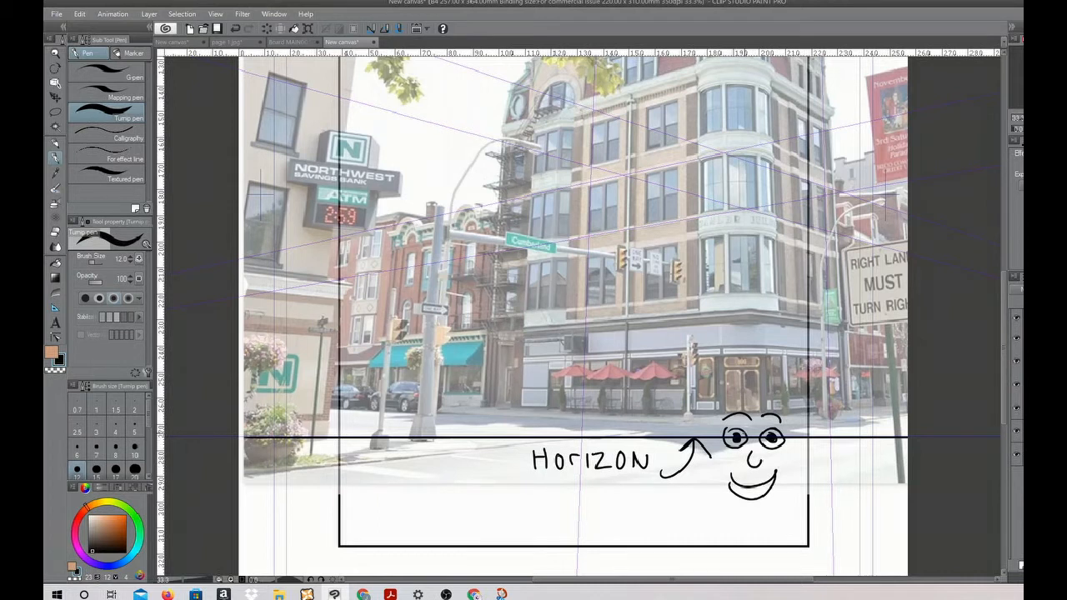
mouse_move(768, 329)
left_mouse_down()
mouse_move(799, 346)
mouse_move(767, 330)
mouse_move(756, 349)
mouse_move(785, 363)
mouse_move(798, 348)
mouse_move(784, 383)
left_mouse_up()
mouse_move(798, 345)
left_mouse_down()
mouse_move(785, 385)
mouse_move(774, 367)
mouse_move(778, 381)
left_mouse_up()
mouse_move(696, 508)
left_mouse_down()
mouse_move(733, 512)
mouse_move(715, 495)
mouse_move(740, 504)
mouse_move(698, 528)
mouse_move(733, 522)
mouse_move(732, 511)
mouse_move(746, 510)
mouse_move(715, 504)
mouse_move(727, 492)
left_mouse_up()
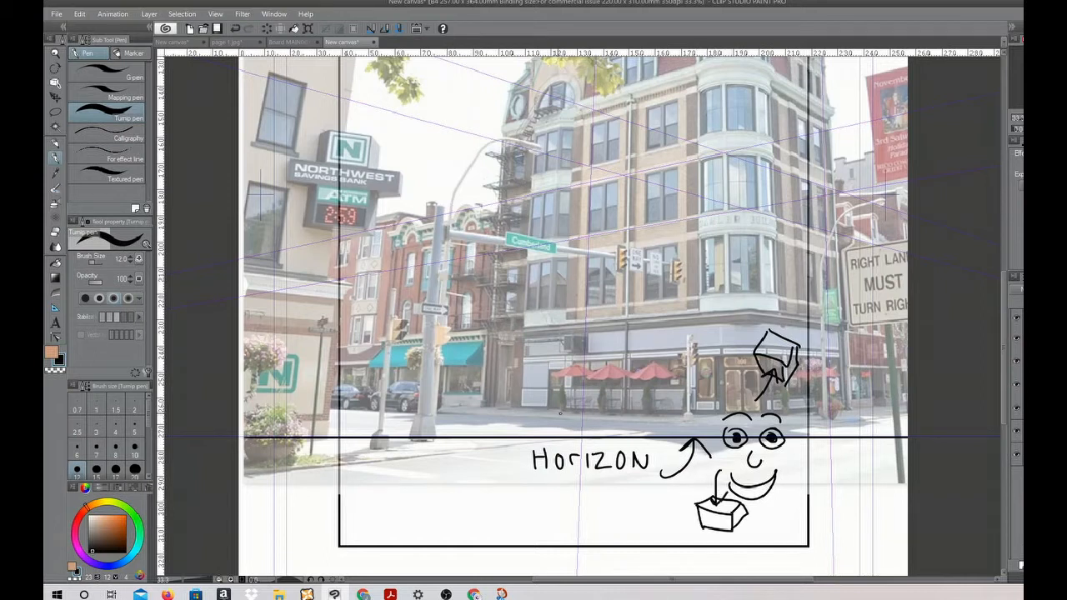
Sketch a flat box straddling the horizon with arrows at its front, top and underside, and write "Not Visible" below it
mouse_move(436, 423)
left_mouse_down()
mouse_move(470, 423)
mouse_move(467, 450)
mouse_move(437, 443)
mouse_move(437, 425)
left_mouse_up()
mouse_move(503, 432)
left_mouse_down()
mouse_move(477, 432)
mouse_move(490, 445)
left_mouse_up()
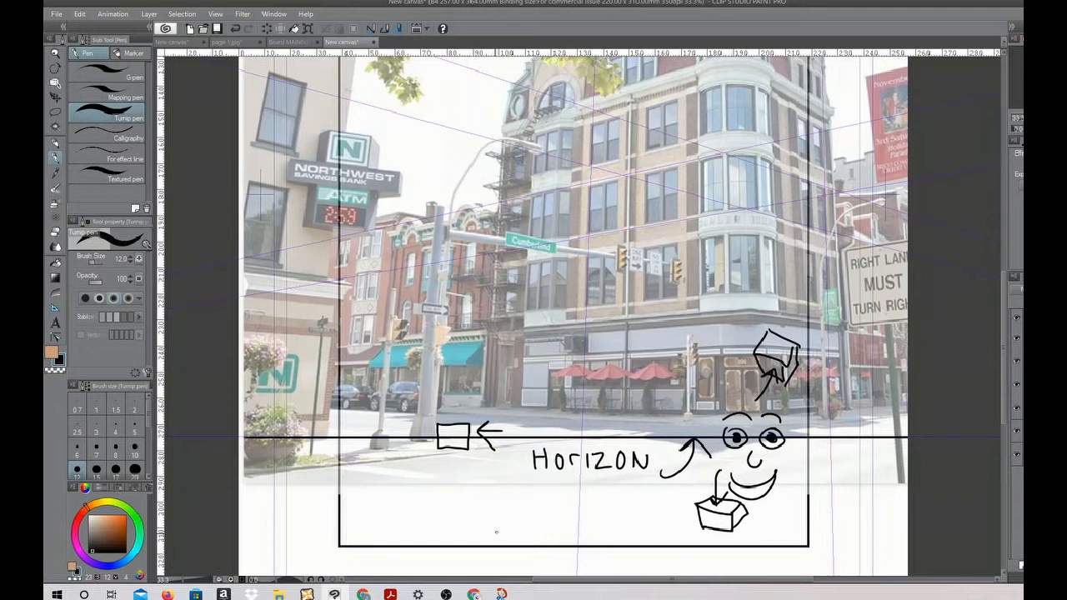
mouse_move(476, 371)
left_mouse_down()
mouse_move(451, 388)
mouse_move(451, 421)
left_mouse_up()
mouse_move(439, 470)
left_mouse_down()
mouse_move(448, 453)
mouse_move(457, 467)
mouse_move(427, 512)
mouse_move(466, 502)
left_mouse_up()
mouse_move(473, 485)
left_mouse_down()
mouse_move(475, 510)
mouse_move(483, 494)
left_mouse_up()
mouse_move(459, 520)
left_mouse_down()
mouse_move(468, 530)
mouse_move(473, 512)
left_mouse_up()
left_click_drag(480, 516, 486, 527)
mouse_move(497, 515)
left_mouse_down()
mouse_move(499, 527)
mouse_move(542, 516)
left_mouse_up()
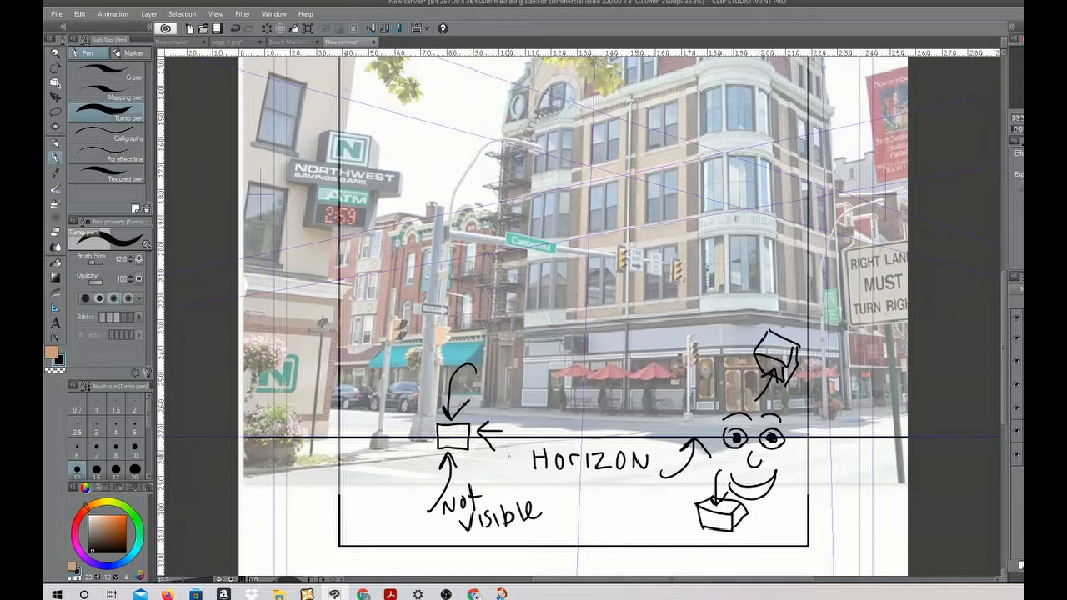
Link "Not Visible" to the box's top arrow with a curved line and write "Visible" beside the front arrow
mouse_move(460, 523)
left_mouse_down()
mouse_move(449, 338)
mouse_move(468, 374)
left_mouse_up()
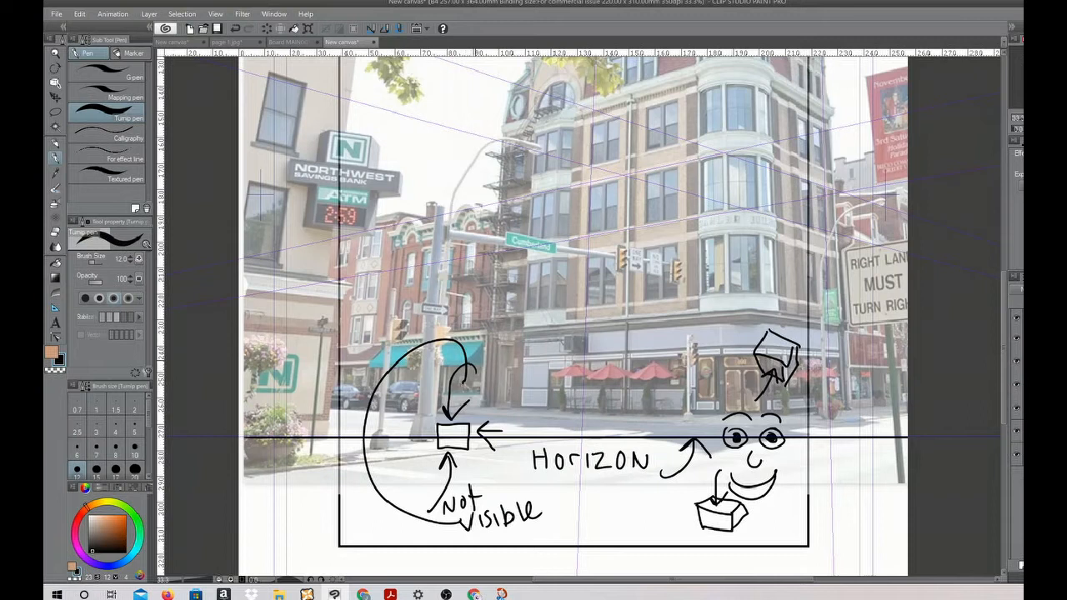
mouse_move(509, 424)
left_mouse_down()
mouse_move(526, 422)
mouse_move(532, 436)
left_mouse_up()
mouse_move(544, 422)
left_mouse_down()
mouse_move(538, 438)
mouse_move(550, 437)
left_mouse_up()
mouse_move(558, 415)
left_mouse_down()
mouse_move(560, 439)
mouse_move(578, 438)
left_mouse_up()
mouse_move(583, 430)
left_mouse_down()
mouse_move(591, 422)
mouse_move(604, 436)
left_mouse_up()
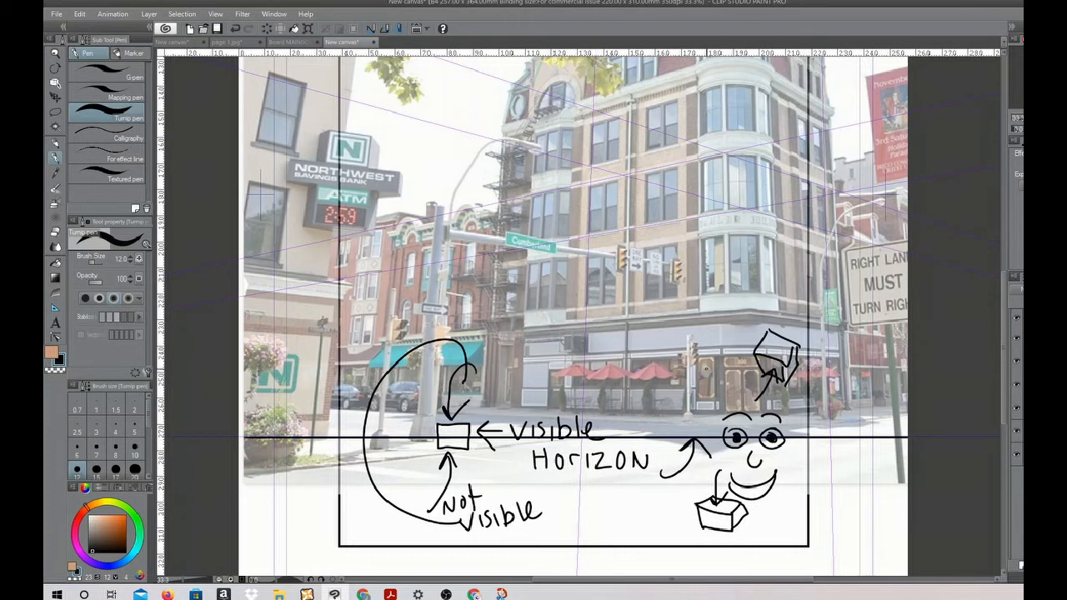
Undo the handwritten labels, arrows, face and boxes back to the plain inked horizon line
key("ctrl+z")
key("ctrl+z")
key("ctrl+z")
key("ctrl+z")
key("ctrl+z")
key("ctrl+z")
key("ctrl+z")
key("ctrl+z")
key("ctrl+z")
key("ctrl+z")
key("ctrl+z")
key("ctrl+z")
key("ctrl+z")
key("ctrl+z")
key("ctrl+z")
key("ctrl+z")
key("ctrl+z")
key("ctrl+z")
key("ctrl+z")
key("ctrl+z")
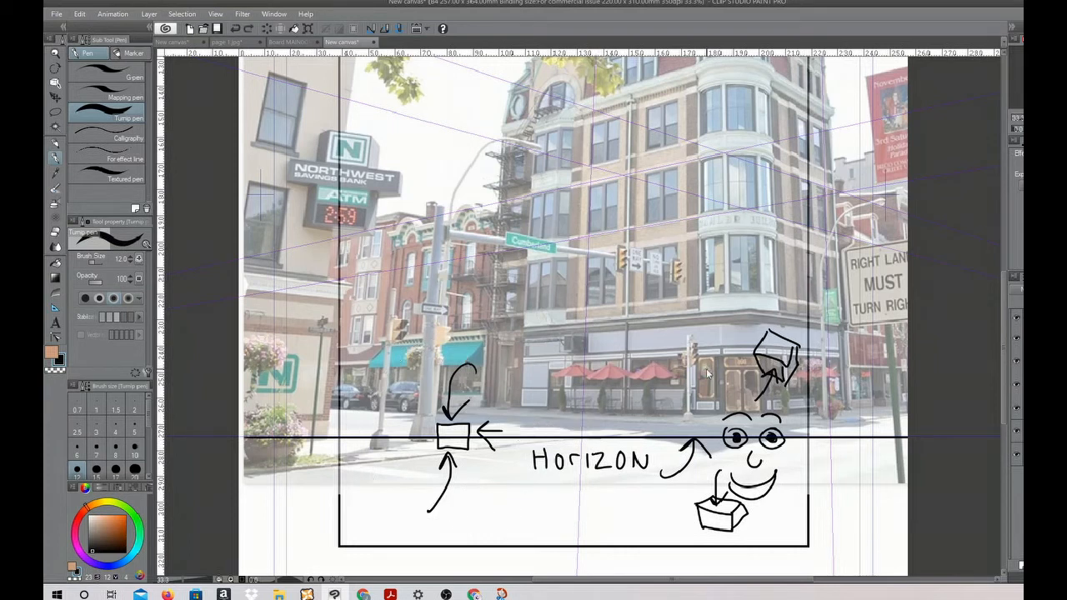
key("ctrl+z")
key("ctrl+z")
key("ctrl+z")
key("ctrl+z")
key("ctrl+z")
key("ctrl+z")
key("ctrl+z")
key("ctrl+z")
key("ctrl+z")
key("ctrl+z")
key("ctrl+z")
key("ctrl+z")
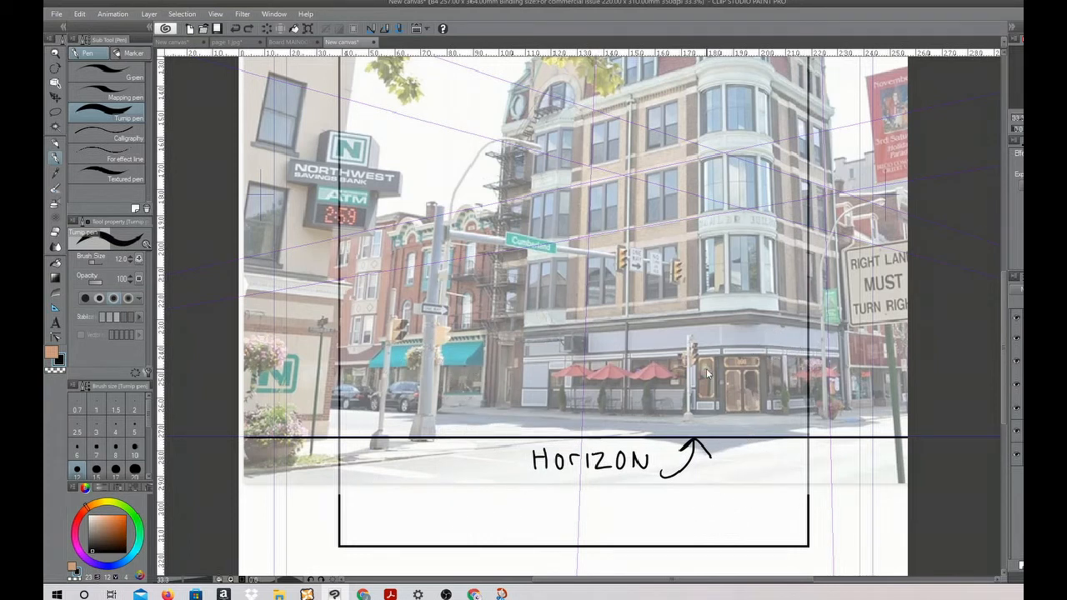
key("ctrl+z")
key("ctrl+z")
key("ctrl+z")
key("ctrl+z")
key("ctrl+z")
key("ctrl+z")
key("ctrl+z")
key("ctrl+z")
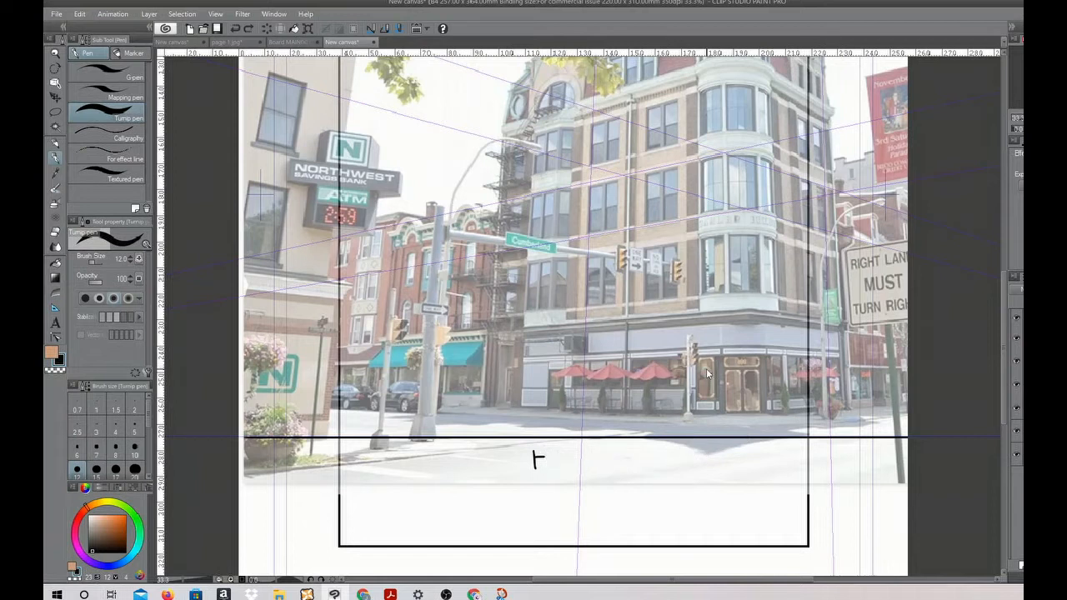
key("ctrl+z")
Draw three straight lines across the building's middle floors, snapped to the left vanishing point
left_click_drag(904, 181, 242, 295)
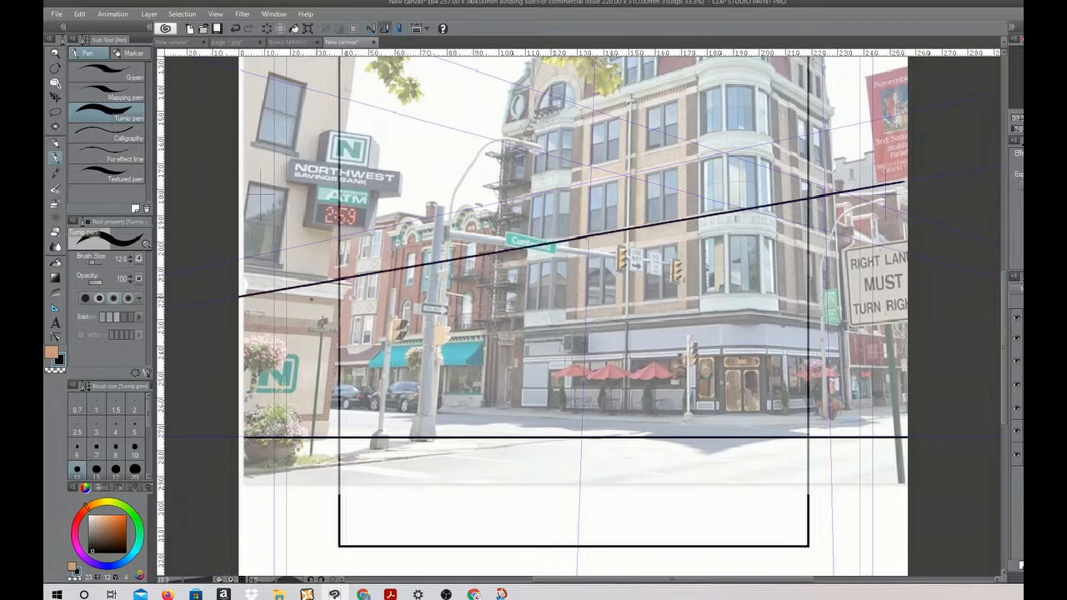
left_click_drag(908, 109, 240, 257)
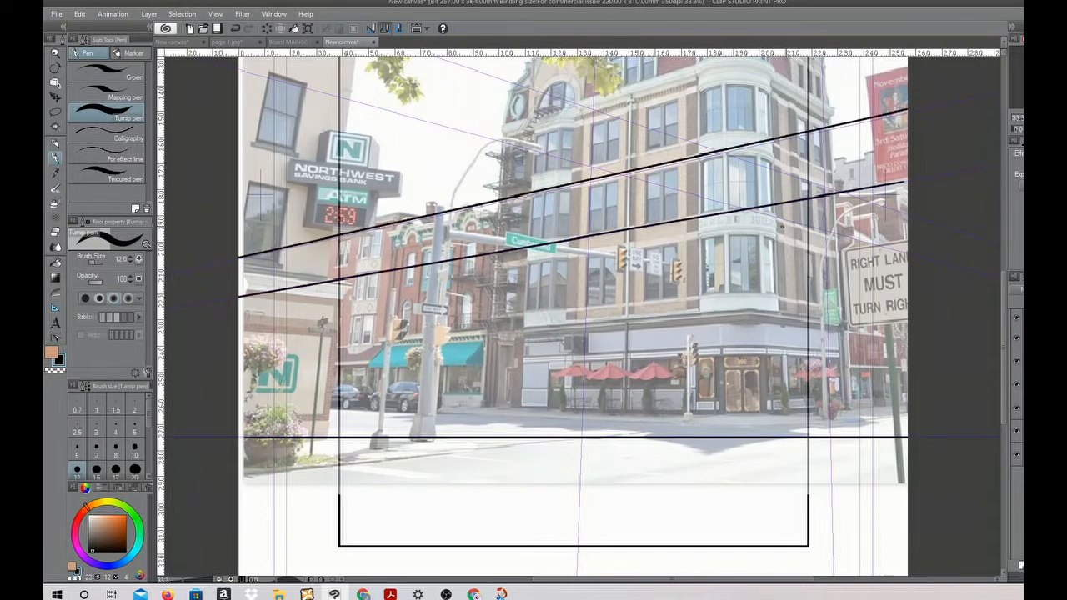
left_click_drag(923, 232, 238, 327)
Draw more lines to the left vanishing point across the storefront level and the building's upper windows
left_click_drag(910, 290, 238, 359)
left_click_drag(938, 339, 239, 386)
left_click_drag(934, 392, 243, 414)
left_click_drag(660, 107, 679, 100)
left_click_drag(238, 210, 875, 33)
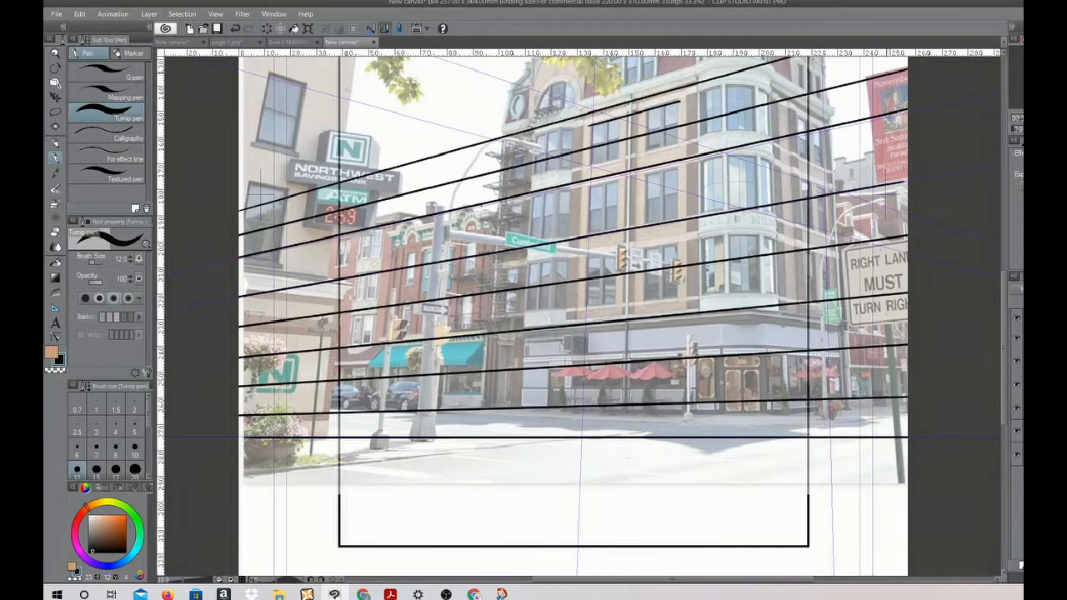
Extend the fan of lines to the left vanishing point over the roof, turret and tree foliage
left_click_drag(616, 250, 617, 342)
left_click_drag(237, 263, 903, 44)
left_click_drag(238, 234, 883, 2)
left_click_drag(616, 250, 613, 387)
left_click_drag(235, 339, 867, 83)
left_click_drag(235, 315, 812, 62)
left_click_drag(617, 250, 574, 347)
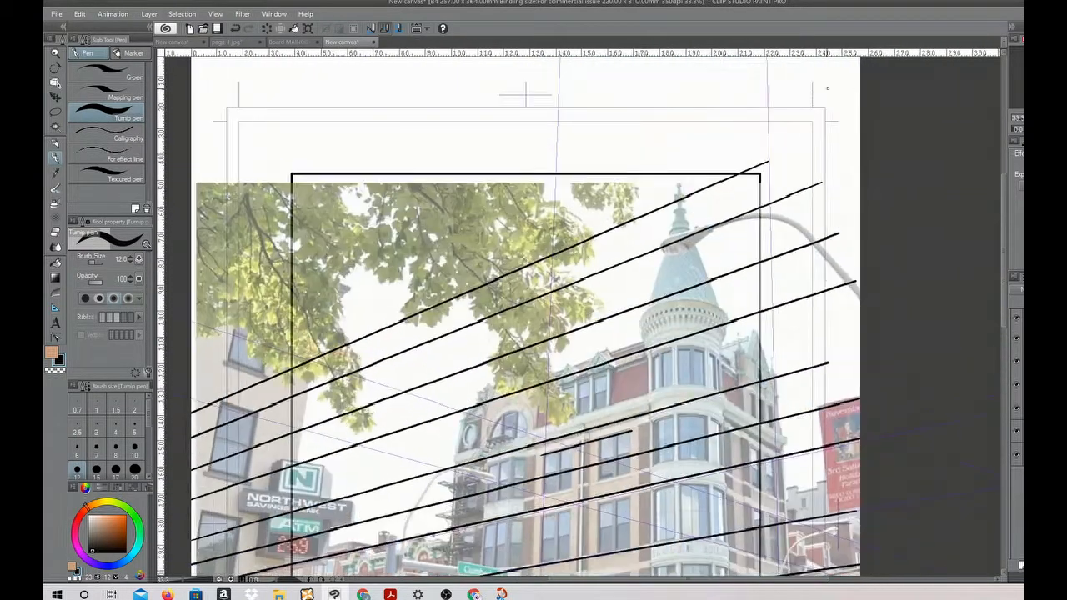
left_click_drag(192, 386, 818, 91)
left_click_drag(191, 336, 693, 69)
Draw lines from the left vanishing point across the page area below the horizon
left_click_drag(583, 483, 566, 133)
left_click_drag(175, 438, 842, 459)
left_click_drag(174, 472, 842, 518)
left_click_drag(174, 511, 841, 590)
left_click_drag(217, 497, 516, 564)
Draw near-vertical lines across the whole page width, snapped to the vanishing point above the building
left_click_drag(584, 250, 570, 502)
left_click_drag(479, 201, 457, 575)
left_click_drag(544, 186, 530, 575)
left_click_drag(613, 140, 604, 575)
left_click_drag(669, 108, 665, 575)
left_click_drag(731, 96, 736, 575)
left_click_drag(786, 114, 797, 575)
left_click_drag(350, 92, 300, 575)
left_click_drag(275, 93, 218, 575)
left_click_drag(257, 75, 205, 488)
left_click_drag(226, 126, 201, 317)
Undo the perspective lines over the photo and redo the horizon line and the first three receding lines
key("ctrl+z")
key("ctrl+z")
key("ctrl+z")
key("ctrl+z")
key("ctrl+z")
key("ctrl+z")
key("ctrl+z")
key("ctrl+z")
key("ctrl+z")
key("ctrl+z")
key("ctrl+z")
key("ctrl+z")
key("ctrl+z")
key("ctrl+z")
key("ctrl+z")
key("ctrl+z")
key("ctrl+z")
key("ctrl+z")
key("ctrl+z")
key("ctrl+z")
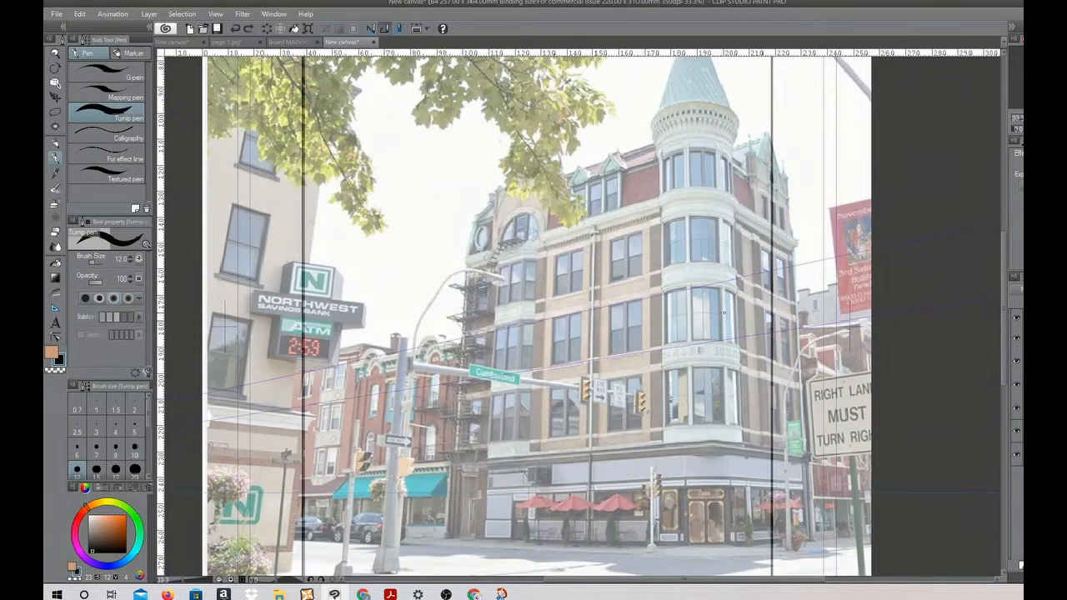
left_click(79, 14)
left_click(108, 42)
left_click(79, 14)
left_click(105, 42)
key("ctrl+y")
key("ctrl+y")
key("ctrl+y")
key("ctrl+y")
key("ctrl+y")
key("ctrl+y")
key("ctrl+y")
key("ctrl+y")
key("ctrl+y")
key("ctrl+y")
key("ctrl+y")
key("ctrl+y")
key("ctrl+y")
key("ctrl+y")
key("ctrl+y")
key("ctrl+y")
key("ctrl+y")
key("ctrl+y")
key("ctrl+y")
key("ctrl+y")
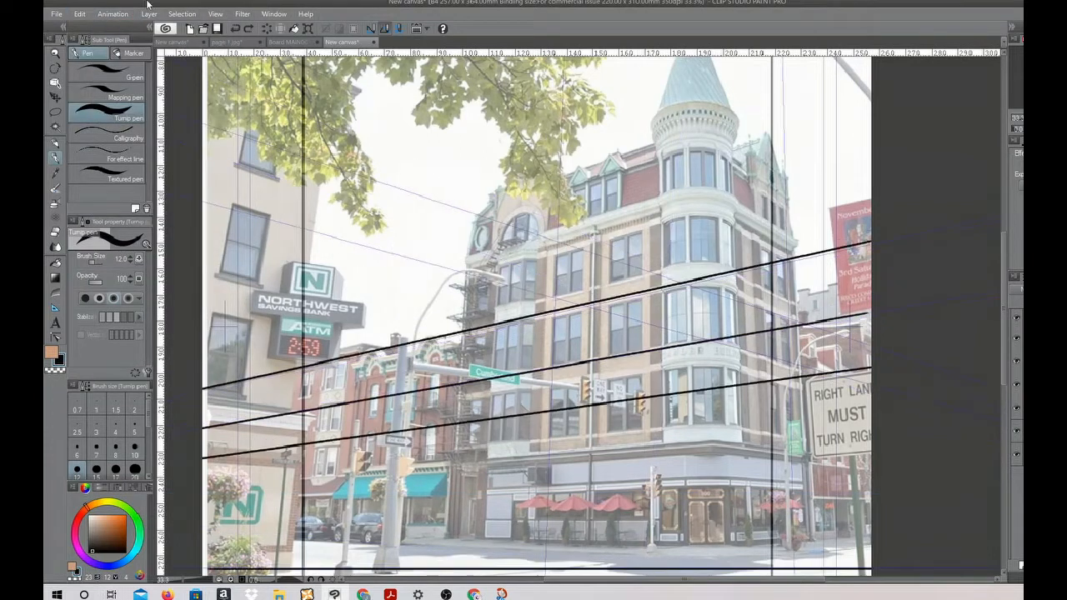
Draw four lines to the left vanishing point across the upper part of the photo
left_click_drag(533, 283, 555, 368)
left_click_drag(224, 200, 480, 56)
left_click_drag(223, 175, 406, 67)
left_click_drag(223, 141, 345, 64)
left_click_drag(223, 112, 296, 63)
Draw five near-vertical lines to the upper vanishing point and two more lines to the left vanishing point
left_click_drag(751, 57, 752, 209)
left_click_drag(690, 83, 691, 230)
left_click_drag(640, 76, 634, 289)
left_click_drag(513, 90, 498, 312)
left_click_drag(341, 106, 294, 575)
left_click_drag(223, 496, 892, 357)
left_click_drag(224, 412, 892, 210)
Draw lines snapped to the right vanishing point across the buildings above the horizon, undoing a stray stroke
left_click_drag(223, 213, 874, 433)
left_click_drag(245, 167, 892, 406)
left_click_drag(234, 90, 892, 369)
left_click_drag(344, 70, 892, 333)
left_click_drag(503, 91, 892, 296)
left_click_drag(545, 60, 892, 263)
left_click_drag(458, 286, 616, 286)
left_click(79, 14)
left_click(87, 27)
left_click_drag(640, 59, 892, 220)
left_click_drag(726, 58, 892, 174)
Continue the lines to the right vanishing point across the lower facades and the area below the horizon
left_click_drag(868, 460, 909, 206)
left_click_drag(265, 130, 934, 265)
left_click_drag(265, 256, 933, 328)
left_click_drag(265, 535, 933, 466)
left_click_drag(265, 504, 933, 453)
left_click_drag(265, 466, 933, 432)
Draw seven near-vertical lines through the lower part of the page, snapped to the upper vanishing point
left_click_drag(666, 420, 662, 575)
left_click_drag(588, 429, 582, 575)
left_click_drag(334, 341, 313, 575)
left_click_drag(364, 419, 347, 575)
left_click_drag(728, 413, 730, 575)
left_click_drag(790, 412, 791, 575)
left_click_drag(853, 418, 859, 575)
Fill the remaining gaps in the perspective grid with three more receding lines above and below the horizon
left_click_drag(560, 566, 934, 503)
left_click_drag(265, 430, 934, 458)
left_click_drag(265, 178, 933, 293)
scroll(722, 284, "down", 1)
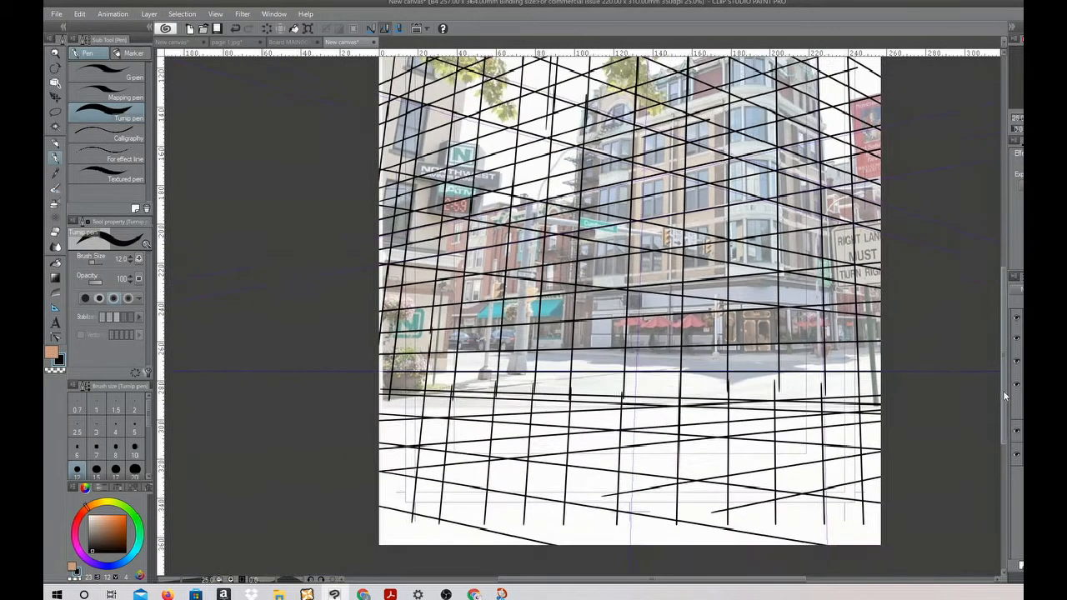
Draw a thick black horizon line across the full page width on the ruler's eye level, using brush size 41.5
left_click_drag(721, 283, 722, 305)
left_click_drag(334, 314, 359, 313)
left_click_drag(372, 395, 892, 395)
key("ctrl+z")
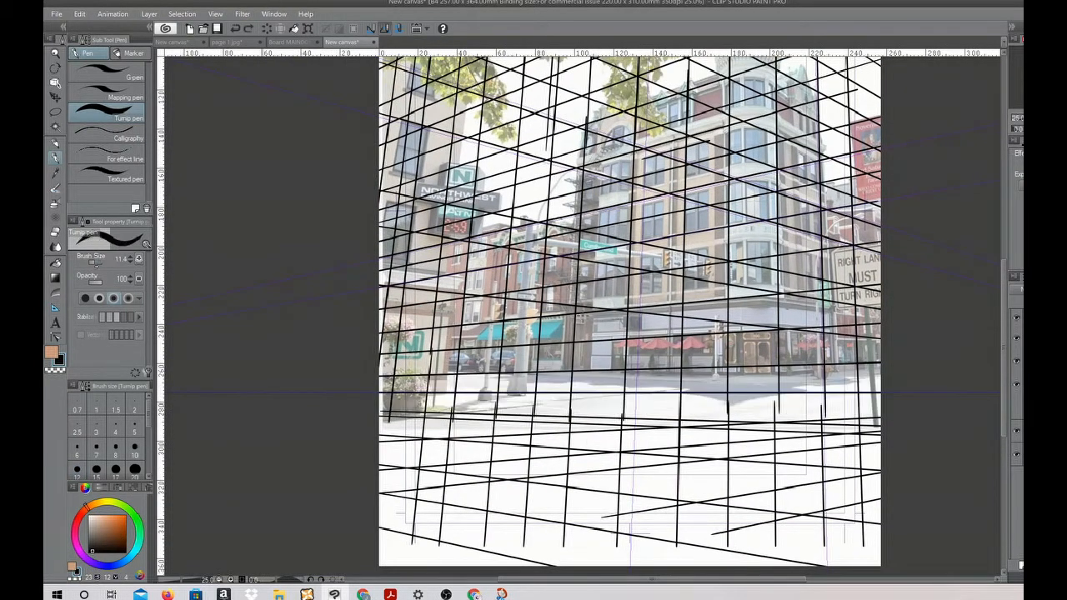
left_click_drag(372, 392, 891, 392)
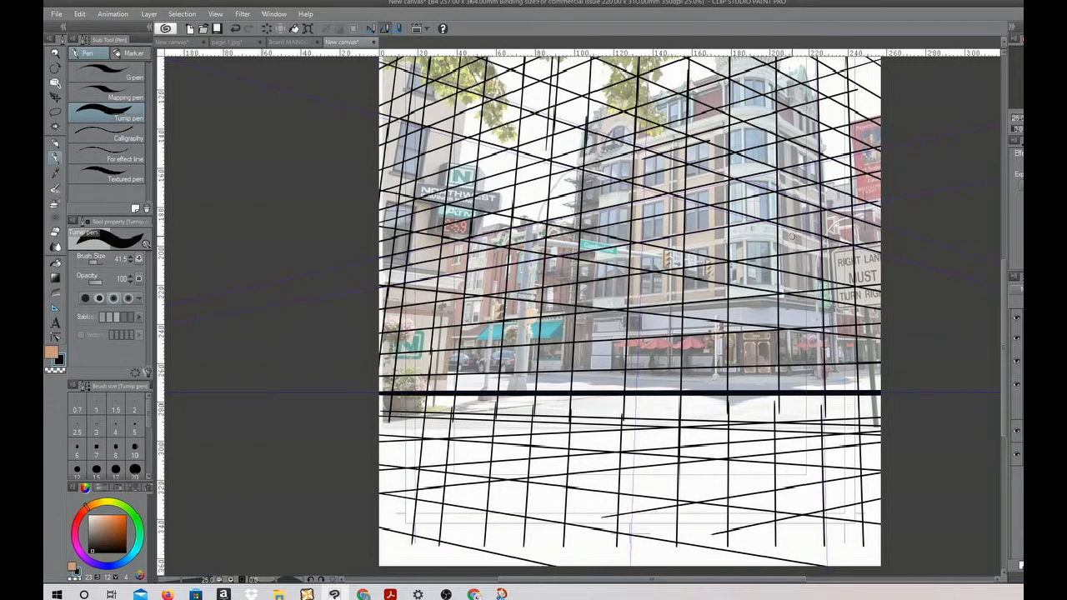
Add a new layer and fade the perspective grid so the building photo shows through beneath it
left_click(1020, 566)
left_click_drag(1023, 289, 1017, 289)
scroll(996, 268, "up", 3)
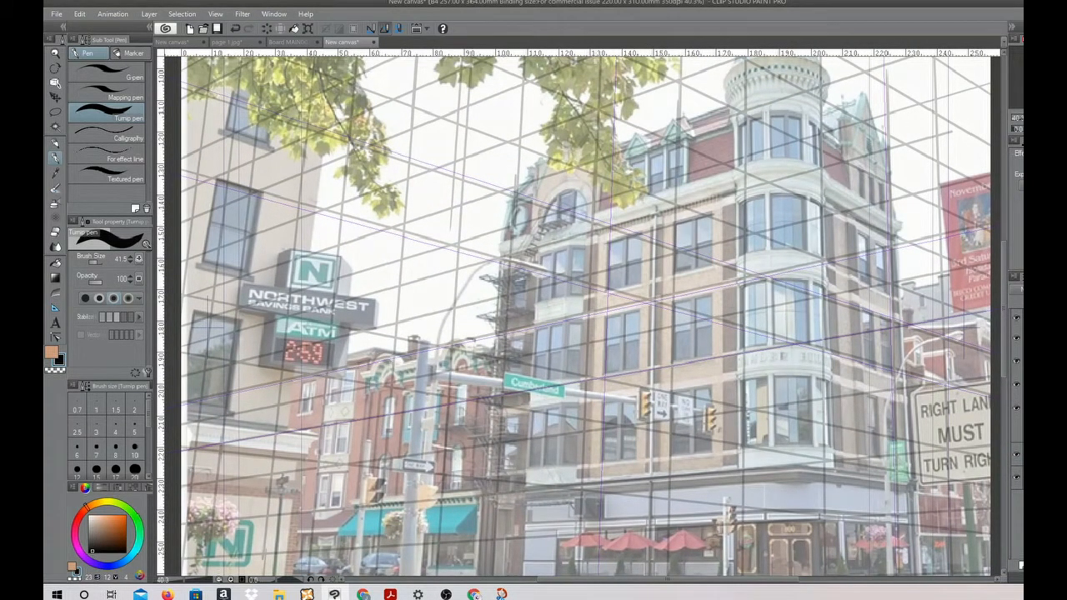
left_click(1015, 385)
left_click(1016, 385)
left_click_drag(1022, 289, 1022, 289)
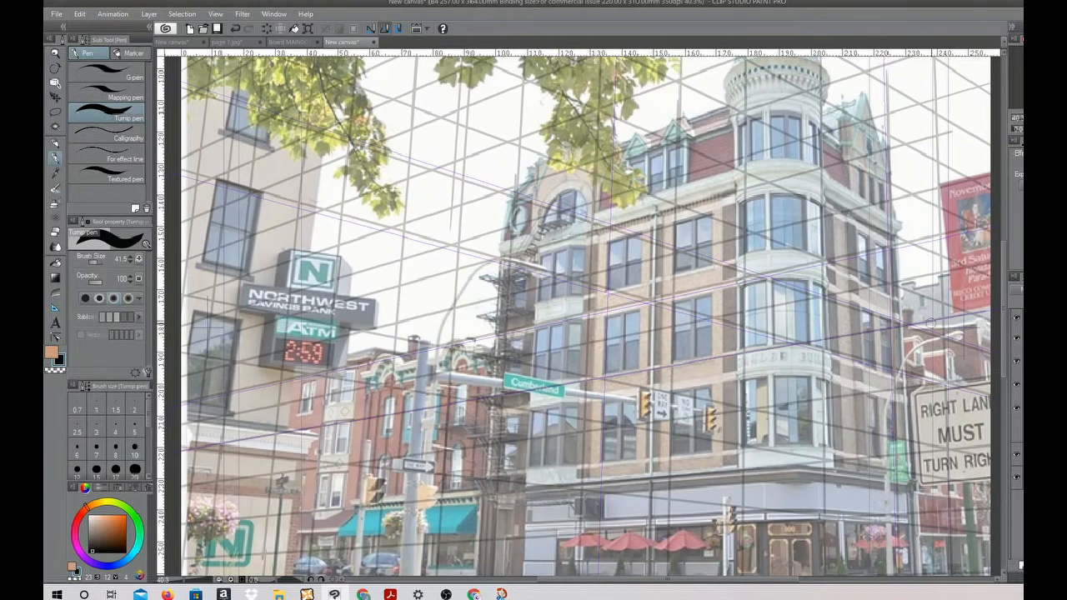
left_click_drag(316, 203, 480, 249)
left_click(112, 14)
mouse_move(79, 14)
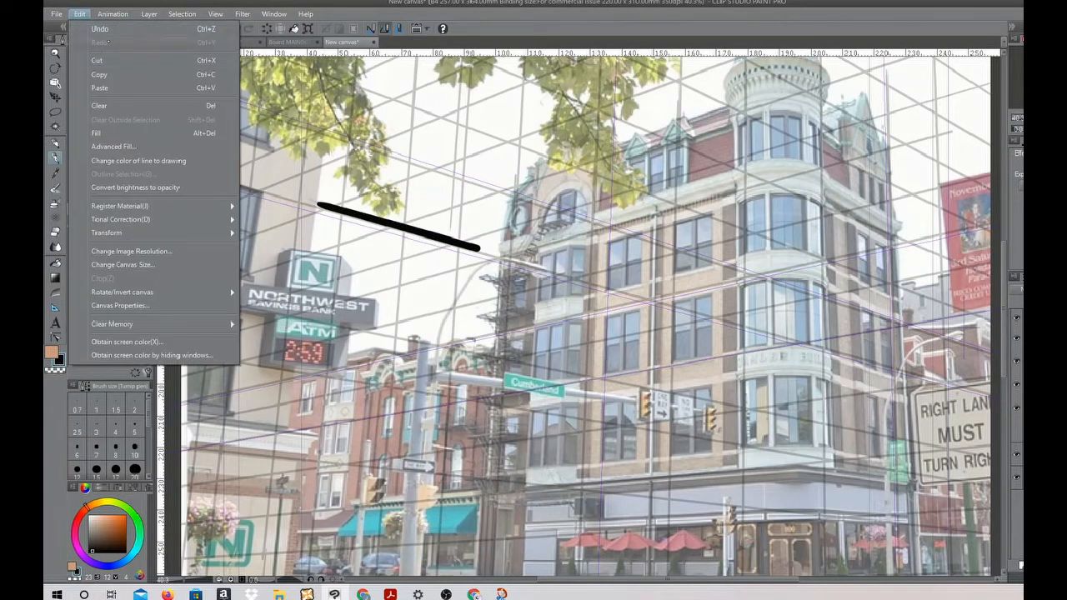
left_click(100, 28)
Set the brush size to 11.4 and draw a bridge deck's receding edges between the bank and the corner building
left_click(96, 262)
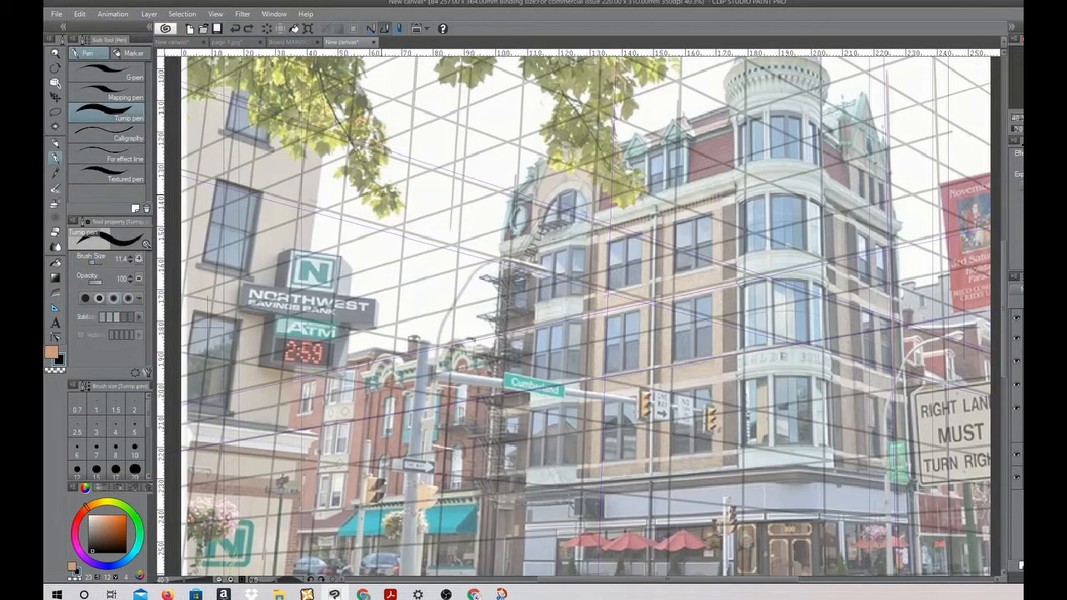
left_click_drag(339, 215, 498, 258)
left_click_drag(311, 242, 505, 291)
mouse_move(310, 246)
left_mouse_down()
mouse_move(505, 297)
mouse_move(394, 302)
mouse_move(390, 352)
mouse_move(457, 289)
mouse_move(480, 293)
left_mouse_up()
left_click_drag(480, 294, 476, 360)
left_click_drag(395, 304, 353, 295)
Sketch a tall box-shaped tower rising from the bridge deck, with its front and narrow side following the perspective grid
mouse_move(460, 248)
left_mouse_down()
mouse_move(469, 107)
mouse_move(497, 83)
left_mouse_up()
left_click_drag(497, 92, 486, 225)
mouse_move(459, 246)
left_mouse_down()
mouse_move(460, 220)
mouse_move(371, 243)
left_mouse_up()
left_click_drag(370, 242, 362, 351)
left_click_drag(365, 353, 373, 244)
mouse_move(373, 244)
left_mouse_down()
mouse_move(430, 219)
mouse_move(448, 307)
mouse_move(445, 385)
mouse_move(468, 214)
mouse_move(472, 401)
left_mouse_up()
Draw the supports beneath the deck and add parallel deck edges with railing lines along the bridge
left_click_drag(357, 460, 355, 490)
left_click_drag(352, 462, 350, 490)
left_click_drag(357, 446, 392, 434)
mouse_move(331, 346)
left_mouse_down()
mouse_move(333, 382)
mouse_move(372, 361)
mouse_move(424, 409)
mouse_move(471, 421)
left_mouse_up()
left_click_drag(303, 343, 500, 398)
left_click_drag(300, 367, 512, 423)
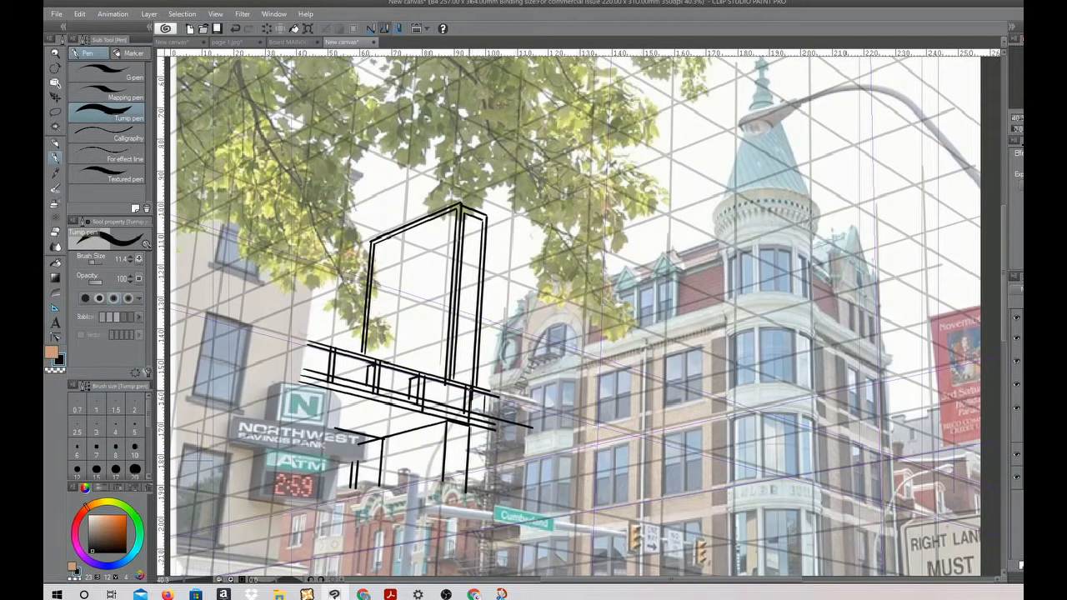
mouse_move(332, 351)
left_mouse_down()
mouse_move(322, 356)
mouse_move(470, 398)
left_mouse_up()
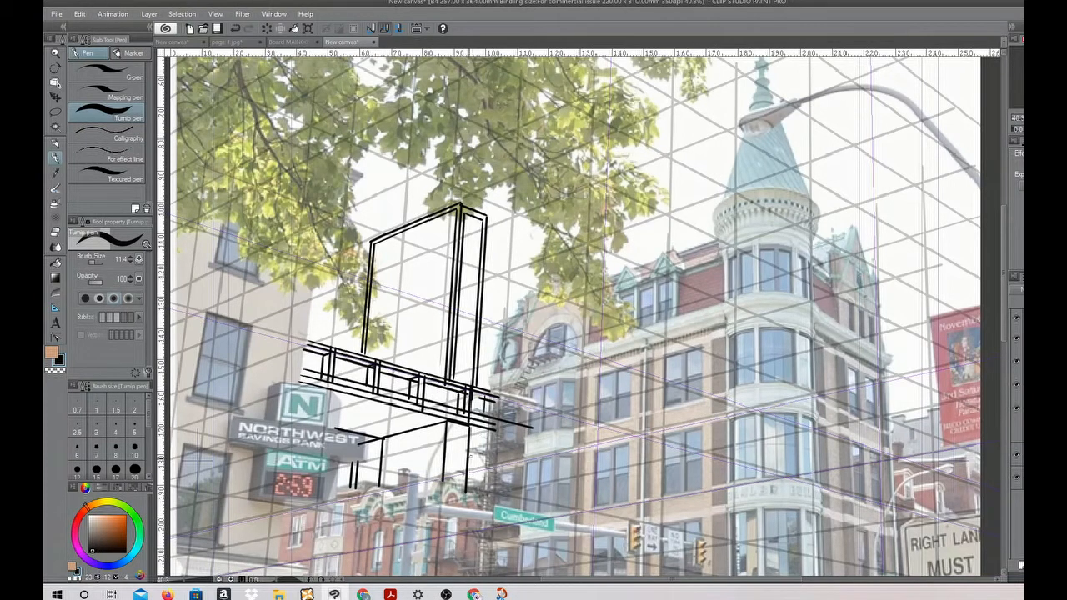
Draw curved suspension cables from the tower top, with paired vertical hangers running down to the deck
mouse_move(460, 204)
left_mouse_down()
mouse_move(337, 313)
mouse_move(290, 336)
left_mouse_up()
mouse_move(487, 219)
left_mouse_down()
mouse_move(527, 297)
mouse_move(313, 330)
mouse_move(331, 345)
left_mouse_up()
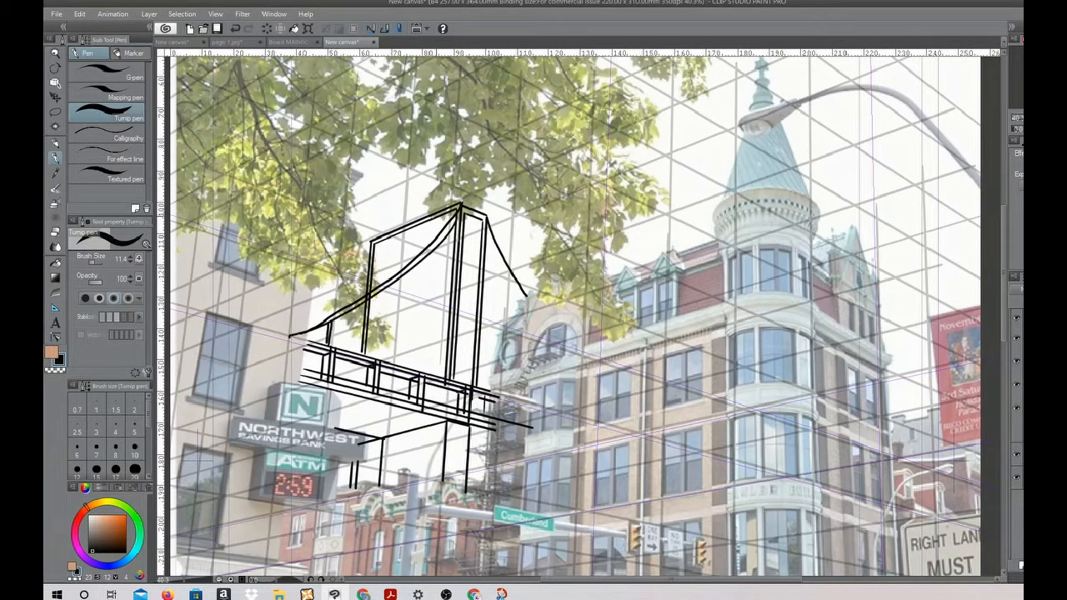
left_click_drag(405, 280, 395, 369)
left_click_drag(402, 281, 391, 369)
left_click_drag(440, 245, 425, 389)
left_click_drag(439, 252, 428, 390)
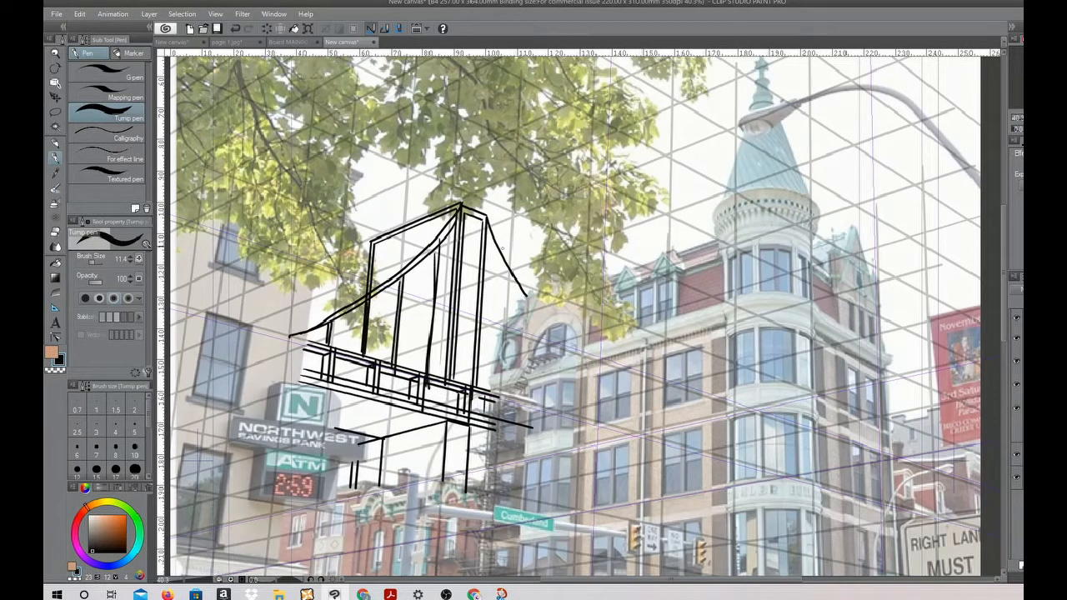
left_click_drag(503, 260, 491, 359)
left_click_drag(510, 268, 496, 368)
mouse_move(371, 241)
left_mouse_down()
mouse_move(298, 318)
mouse_move(299, 307)
left_mouse_up()
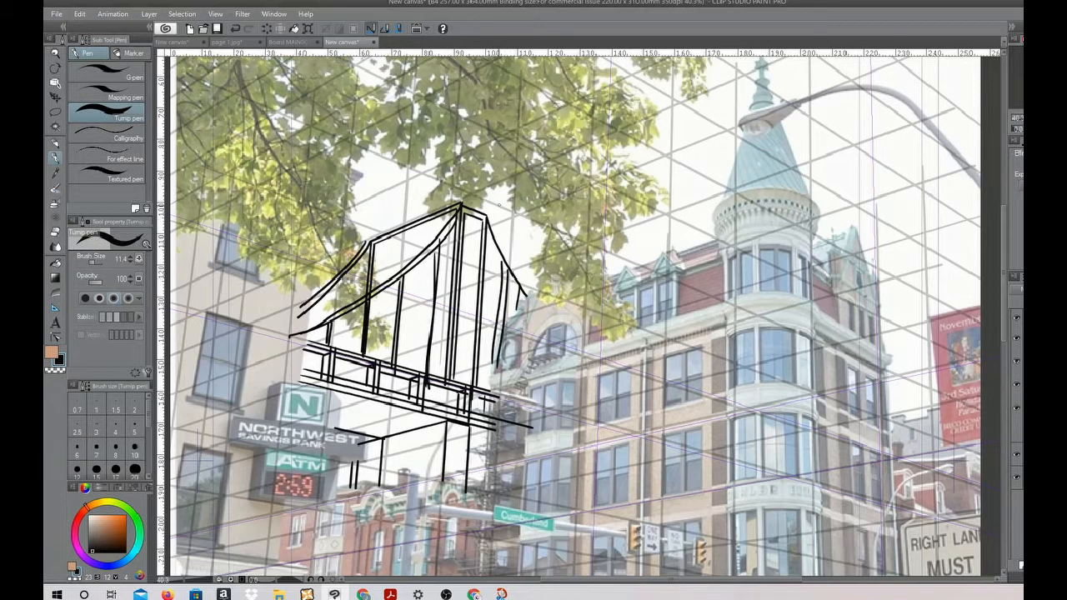
Add a small flag on top of the tower and outline an inner opening within its front face
mouse_move(411, 191)
left_mouse_down()
mouse_move(410, 224)
mouse_move(443, 193)
mouse_move(435, 191)
left_mouse_up()
mouse_move(375, 357)
left_mouse_down()
mouse_move(383, 254)
mouse_move(440, 234)
mouse_move(429, 378)
left_mouse_up()
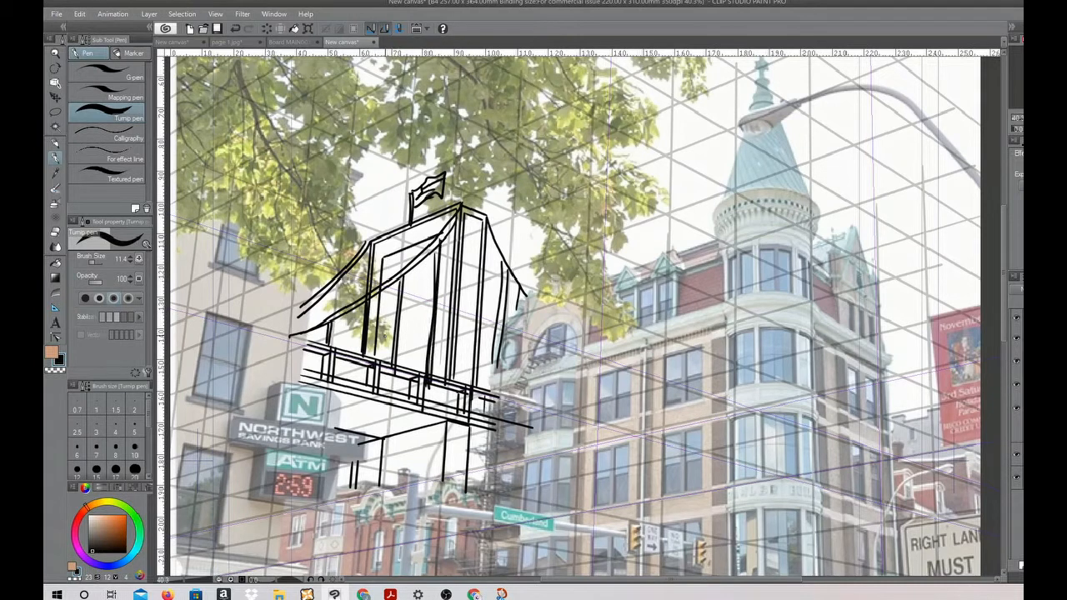
left_click_drag(392, 258, 390, 367)
left_click_drag(397, 265, 443, 245)
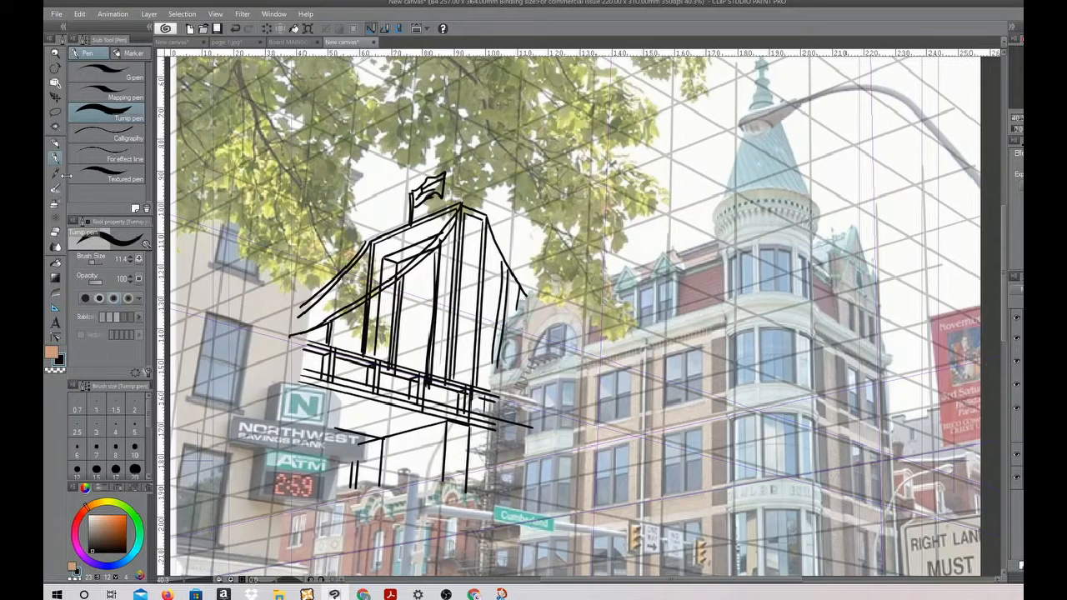
Shade the tower's narrow side and inner opening in black with the Opaque watercolor brush
key("b")
mouse_move(387, 261)
left_mouse_down()
mouse_move(386, 357)
mouse_move(431, 244)
left_mouse_up()
left_click_drag(465, 213, 475, 377)
left_click_drag(469, 247, 460, 383)
mouse_move(474, 250)
left_mouse_down()
mouse_move(467, 381)
mouse_move(470, 370)
left_mouse_up()
mouse_move(473, 218)
left_mouse_down()
mouse_move(472, 362)
mouse_move(439, 248)
mouse_move(354, 311)
left_mouse_up()
left_click_drag(419, 267, 415, 380)
left_click_drag(357, 312, 355, 344)
mouse_move(347, 312)
left_mouse_down()
mouse_move(345, 347)
mouse_move(305, 346)
left_mouse_up()
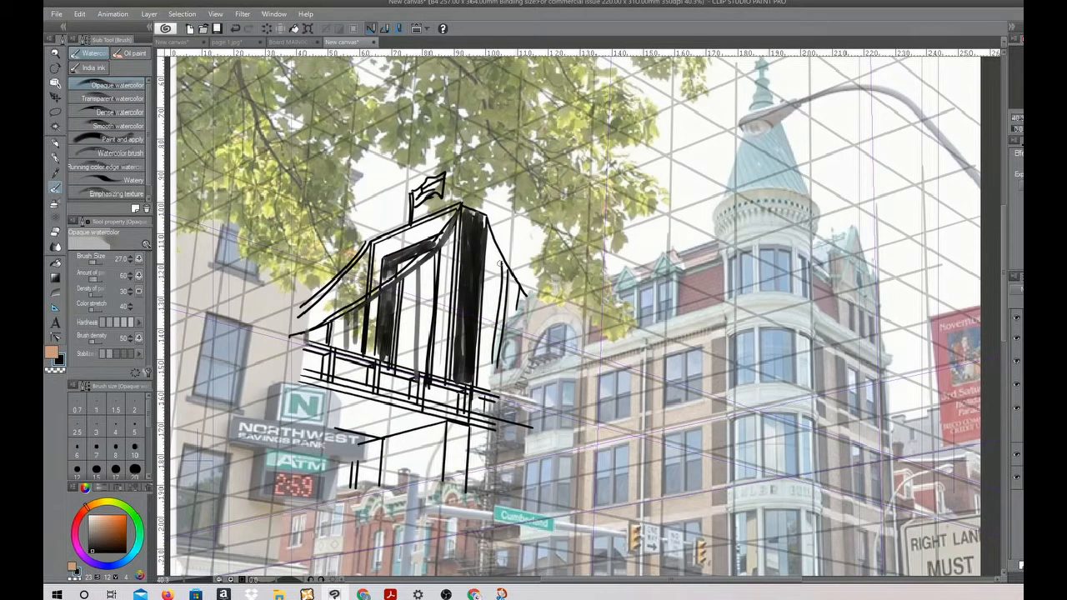
Brush more shading along the suspension cables, hangers and front of the tower
left_click_drag(504, 260, 494, 402)
left_click_drag(489, 236, 521, 281)
left_click_drag(459, 250, 327, 331)
left_click_drag(457, 276, 344, 327)
left_click_drag(448, 310, 387, 339)
left_click_drag(447, 334, 381, 364)
mouse_move(484, 262)
left_mouse_down()
mouse_move(530, 317)
mouse_move(515, 396)
left_mouse_up()
left_click_drag(368, 239, 298, 308)
Darken the support leg and the underside of the upper bridge deck with broad brush strokes
mouse_move(445, 416)
left_mouse_down()
mouse_move(450, 489)
mouse_move(470, 489)
left_mouse_up()
left_click_drag(445, 421, 350, 436)
left_click_drag(438, 414, 355, 430)
left_click_drag(409, 408, 330, 428)
left_click_drag(375, 400, 330, 415)
left_click_drag(345, 395, 311, 408)
Add short loose brush strokes in the sky and foliage area beside the bridge tower
left_click_drag(536, 133, 501, 178)
left_click_drag(500, 155, 530, 166)
mouse_move(547, 95)
left_mouse_down()
mouse_move(572, 122)
mouse_move(572, 147)
left_mouse_up()
left_click_drag(607, 83, 628, 120)
left_click_drag(641, 80, 642, 112)
left_click_drag(636, 97, 695, 94)
Draw a curved arrow from the traffic light toward the bank sign and undo it
mouse_move(724, 444)
left_mouse_down()
mouse_move(753, 184)
mouse_move(650, 406)
mouse_move(630, 307)
mouse_move(630, 200)
mouse_move(702, 192)
left_mouse_up()
mouse_move(648, 263)
left_mouse_down()
mouse_move(640, 275)
mouse_move(291, 240)
mouse_move(385, 251)
left_mouse_up()
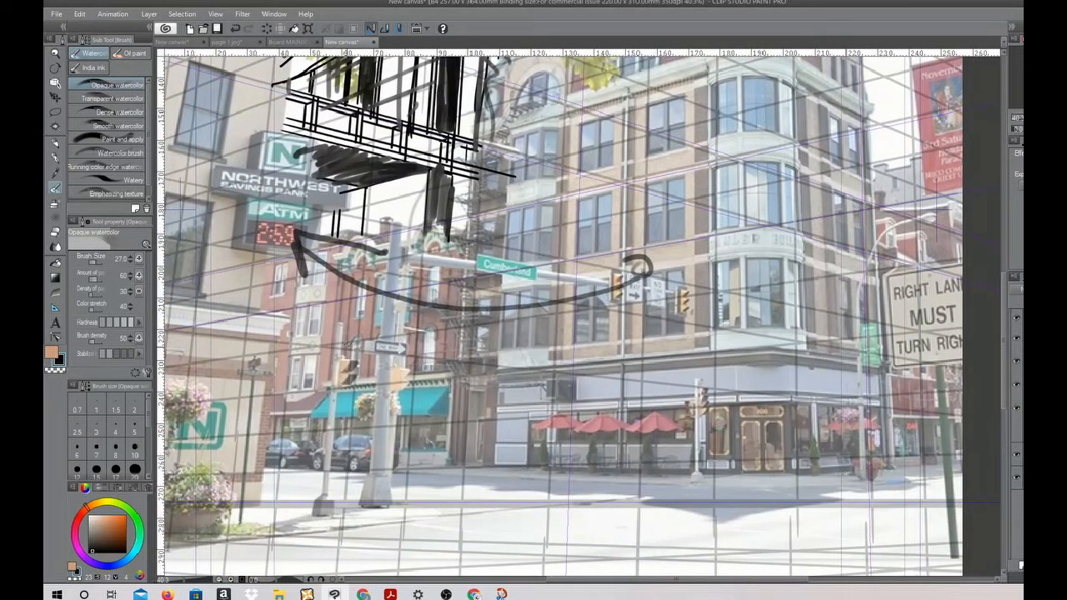
key("ctrl+z")
key("ctrl+z")
key("ctrl+z")
key("p")
mouse_move(581, 344)
left_mouse_down()
mouse_move(625, 343)
mouse_move(577, 338)
mouse_move(576, 450)
left_mouse_up()
left_click_drag(682, 333, 683, 472)
mouse_move(583, 428)
left_mouse_down()
mouse_move(585, 481)
mouse_move(714, 473)
left_mouse_up()
left_click(113, 14)
key("Escape")
key("ctrl+z")
key("ctrl+z")
key("ctrl+z")
key("ctrl+z")
key("ctrl+z")
key("ctrl+z")
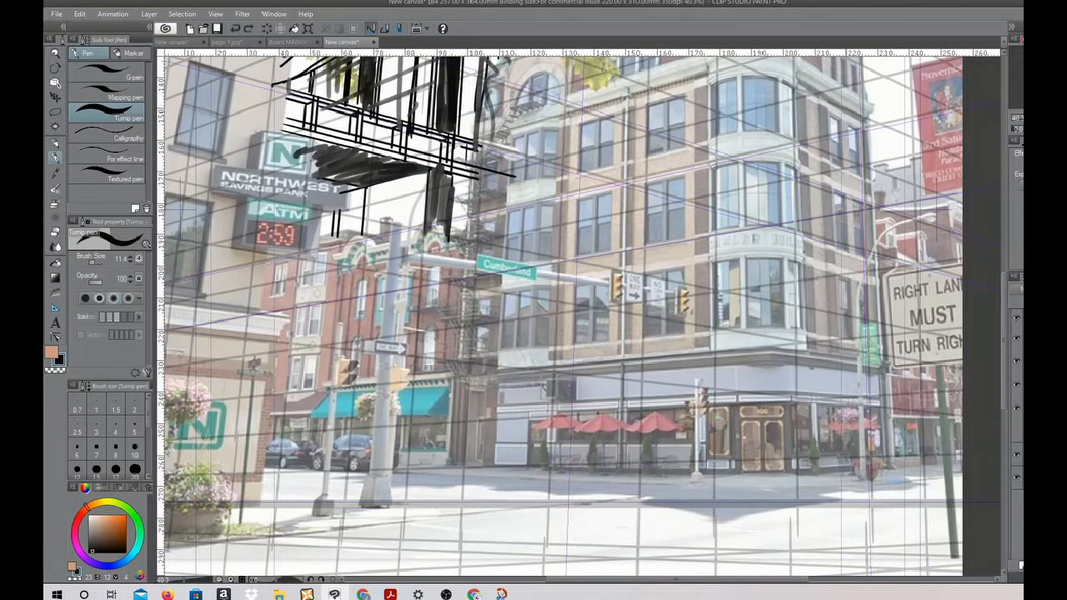
Draw the near end and long receding edges of a second bridge deck across the street with the Turnip pen
left_click_drag(575, 345, 691, 335)
left_click_drag(575, 345, 265, 304)
left_click_drag(573, 344, 433, 359)
left_click_drag(691, 332, 270, 264)
Draw doubled upright supports under the near end of the lower bridge and add another receding edge along its deck
left_click_drag(575, 349, 573, 471)
left_click_drag(690, 337, 679, 475)
mouse_move(573, 472)
left_mouse_down()
mouse_move(583, 354)
mouse_move(592, 469)
left_mouse_up()
left_click_drag(696, 340, 695, 485)
left_click_drag(265, 253, 710, 329)
left_click_drag(698, 328, 695, 500)
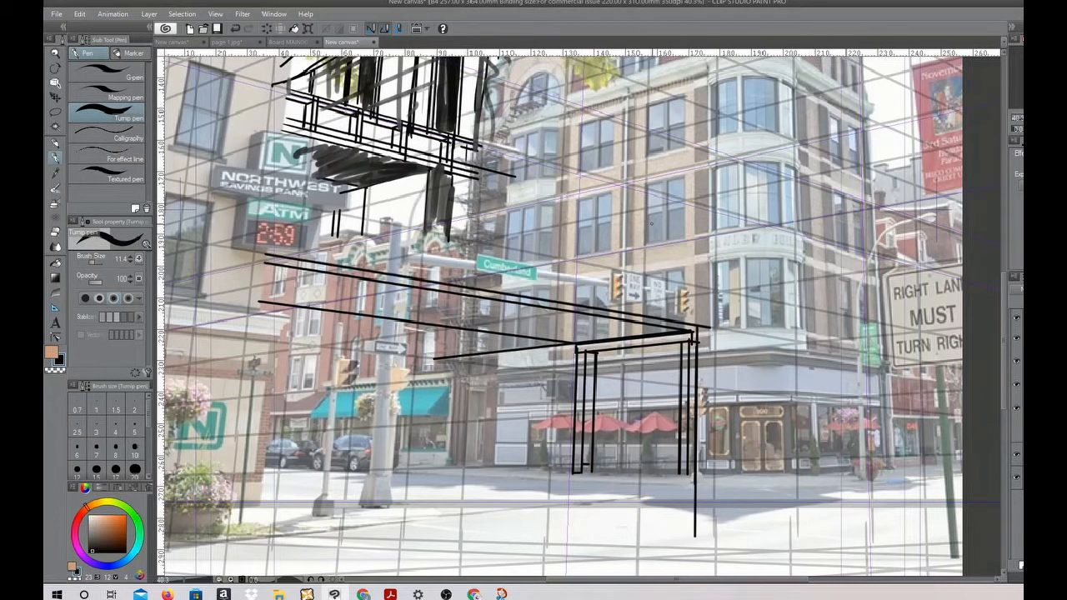
Sketch a doubled rectangular frame above the near end of the lower bridge and extend its outer uprights
left_click_drag(684, 327, 693, 236)
mouse_move(683, 265)
left_mouse_down()
mouse_move(683, 241)
mouse_move(592, 261)
left_mouse_up()
mouse_move(587, 305)
left_mouse_down()
mouse_move(588, 261)
mouse_move(578, 257)
mouse_move(697, 237)
mouse_move(706, 484)
left_mouse_up()
left_click_drag(563, 354, 562, 475)
mouse_move(569, 304)
left_mouse_down()
mouse_move(569, 248)
mouse_move(713, 225)
left_mouse_up()
left_click_drag(704, 230, 704, 397)
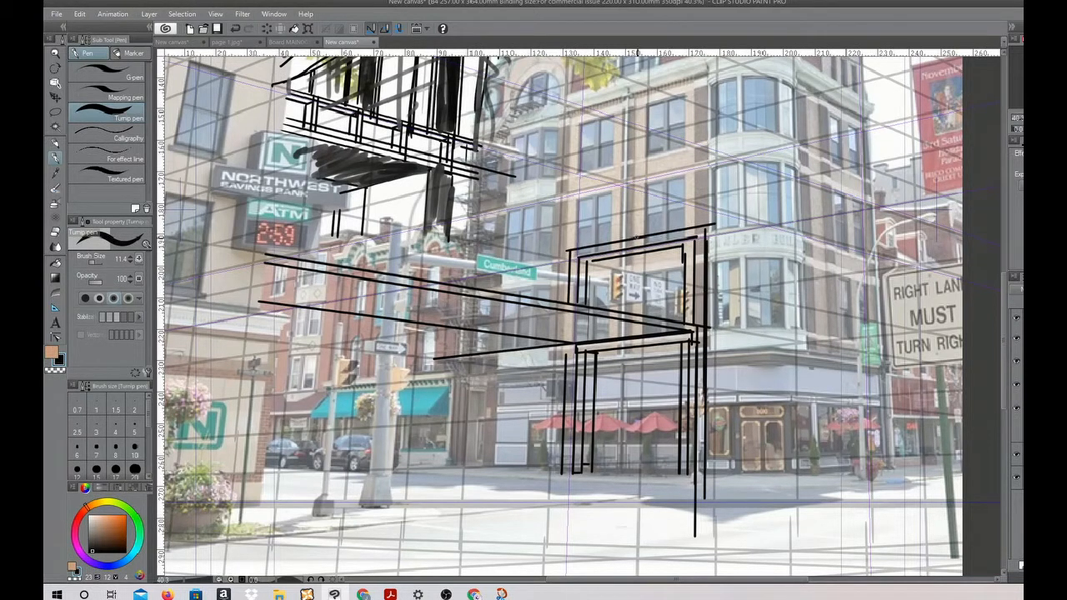
Close the base of the near support, draw a pillar under the deck's far end, and double the lower deck edge
left_click_drag(582, 472, 698, 475)
mouse_move(352, 511)
left_mouse_down()
mouse_move(371, 280)
mouse_move(337, 517)
left_mouse_up()
left_click_drag(344, 281, 325, 516)
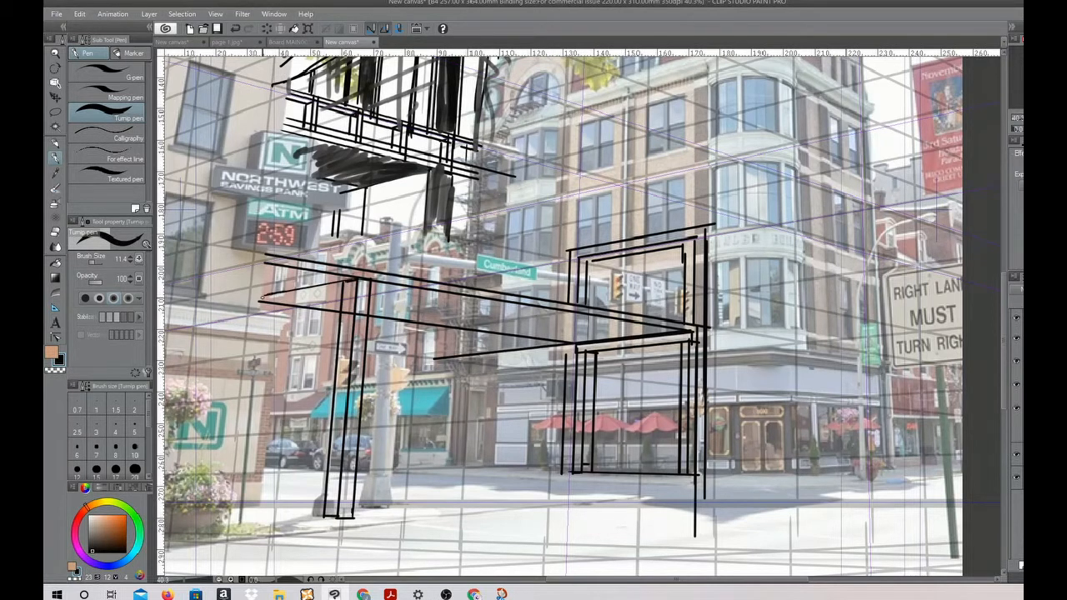
left_click_drag(259, 302, 599, 350)
left_click_drag(268, 313, 636, 358)
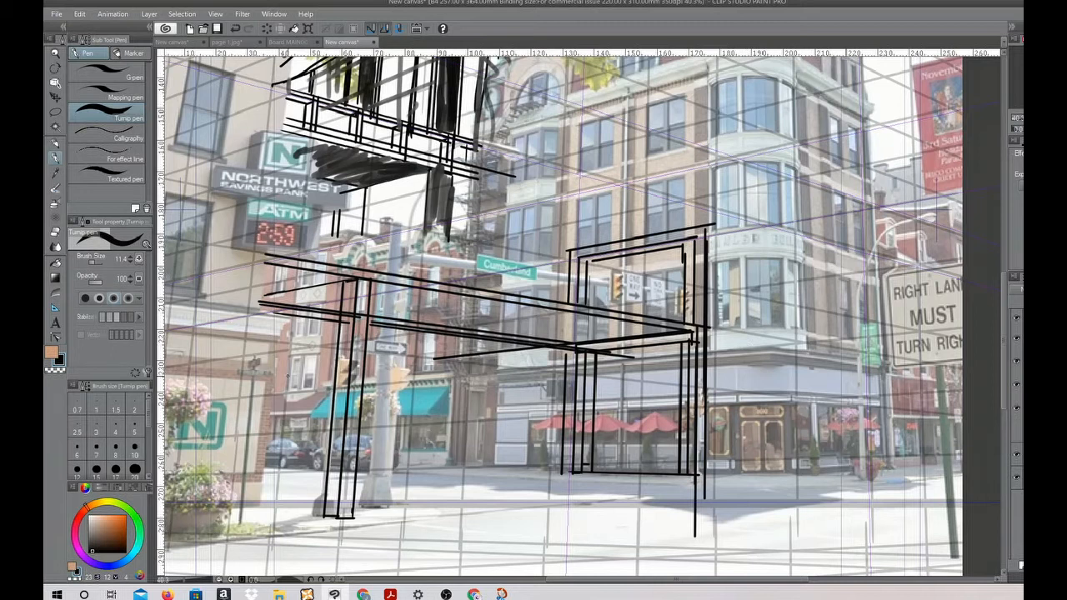
Add a railing with posts along the lower bridge, plus two rounded shapes on poles and several small figures
left_click_drag(304, 241, 706, 313)
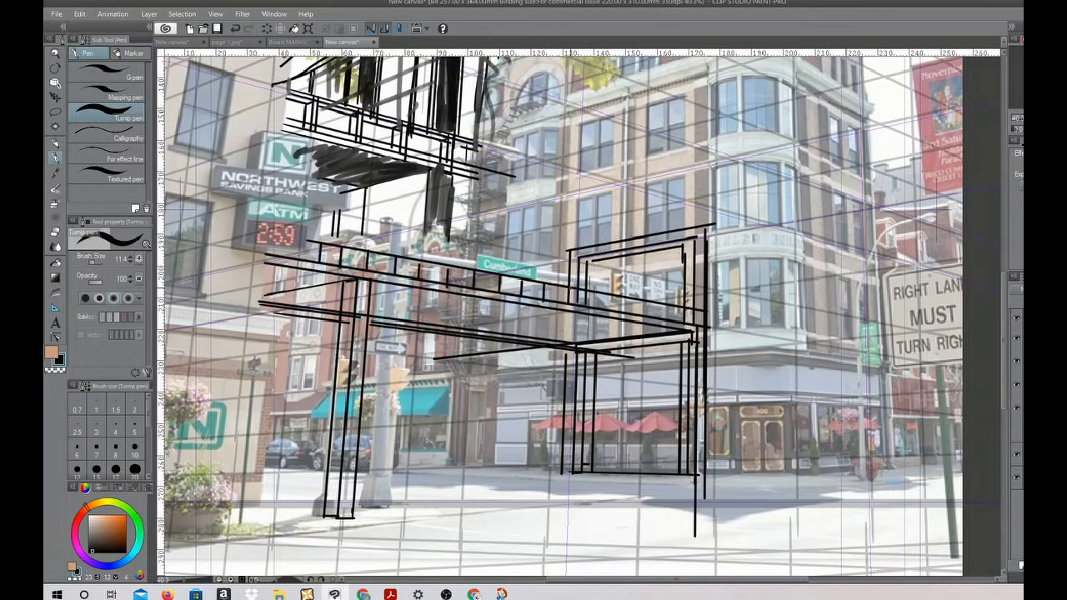
left_click_drag(553, 246, 553, 285)
mouse_move(360, 221)
left_mouse_down()
mouse_move(411, 206)
mouse_move(362, 222)
left_mouse_up()
left_click_drag(533, 247, 533, 244)
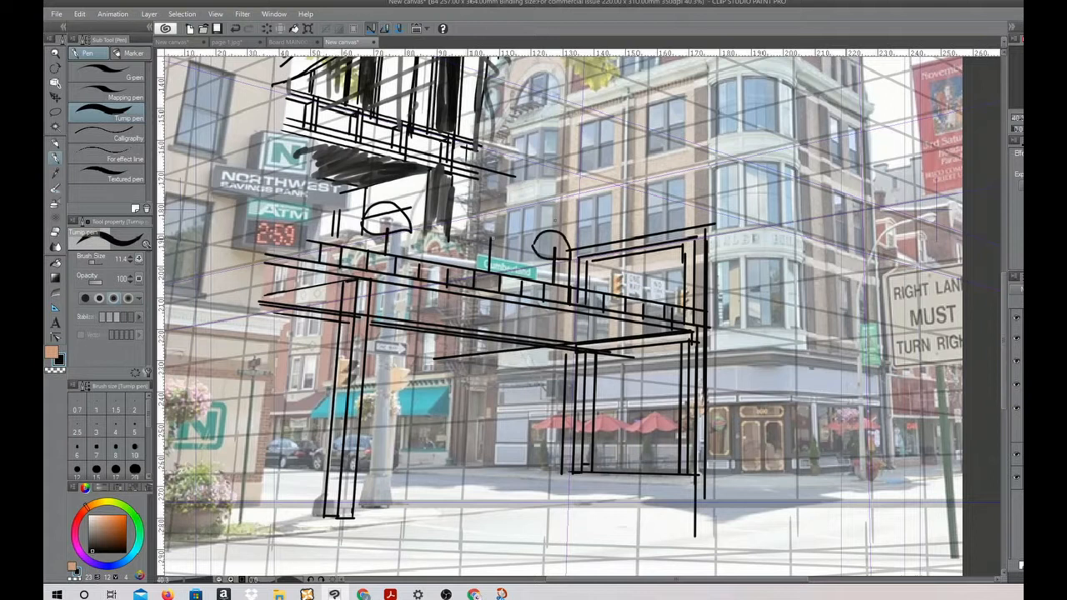
mouse_move(466, 237)
left_mouse_down()
mouse_move(470, 271)
mouse_move(442, 267)
left_mouse_up()
left_click_drag(595, 292, 624, 295)
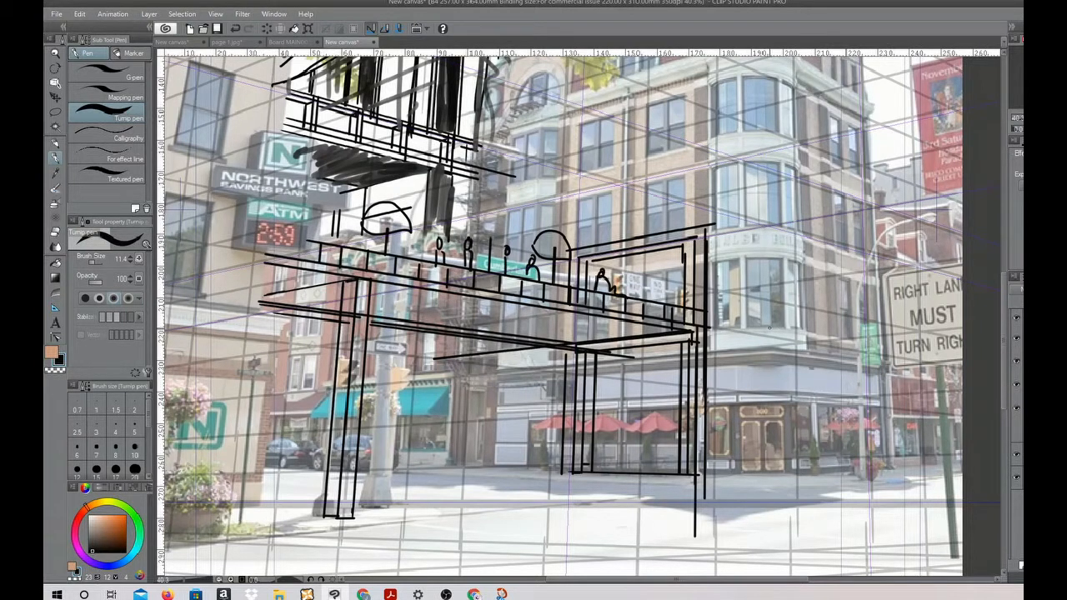
Shade the lower bridge's deck side and pillars with the Opaque watercolor brush at an enlarged size
key("b")
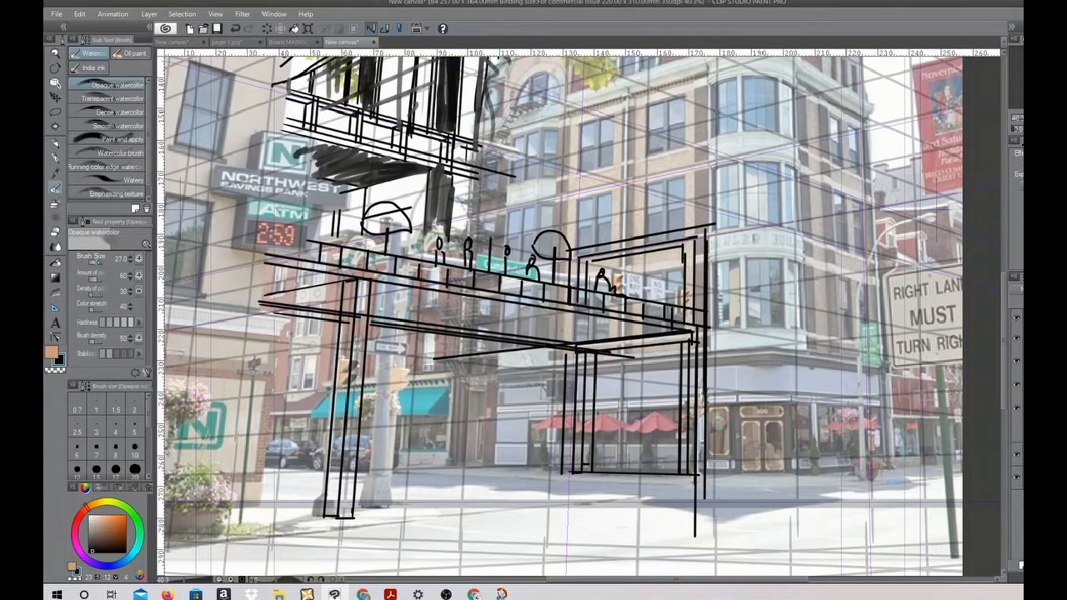
mouse_move(265, 284)
left_mouse_down()
mouse_move(346, 308)
mouse_move(389, 267)
mouse_move(363, 311)
mouse_move(351, 510)
left_mouse_up()
left_click_drag(351, 510, 365, 295)
left_click_drag(590, 359, 588, 464)
mouse_move(704, 348)
left_mouse_down()
mouse_move(696, 472)
mouse_move(705, 238)
left_mouse_up()
mouse_move(392, 282)
left_mouse_down()
mouse_move(467, 330)
mouse_move(622, 369)
left_mouse_up()
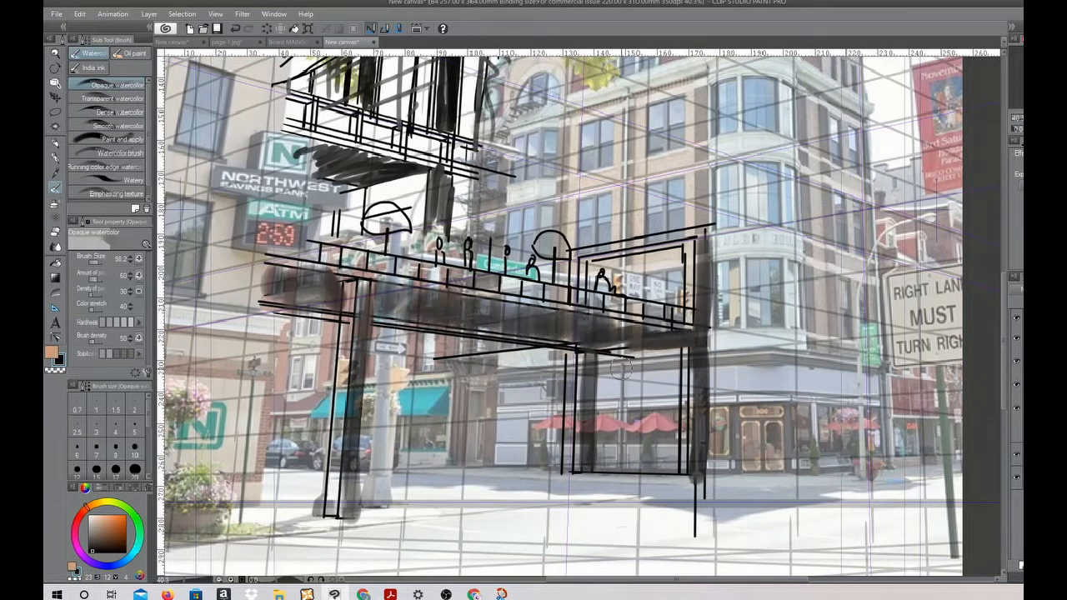
Select a thin strip of street beneath the lower bridge with the Polyline marquee and brush in a dark shadow
key("m")
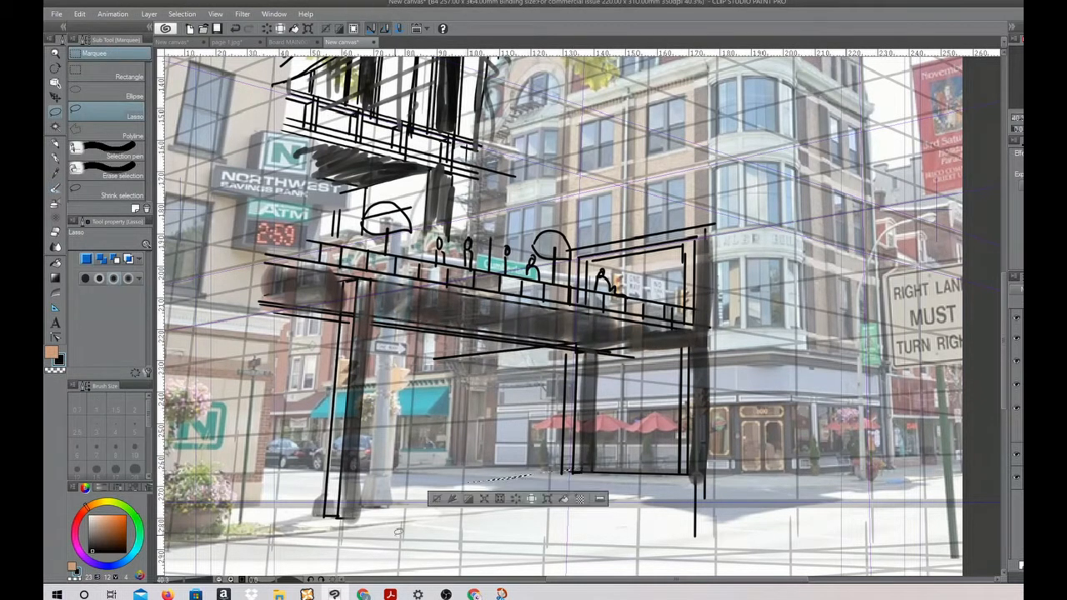
left_click(124, 132)
left_click(576, 472)
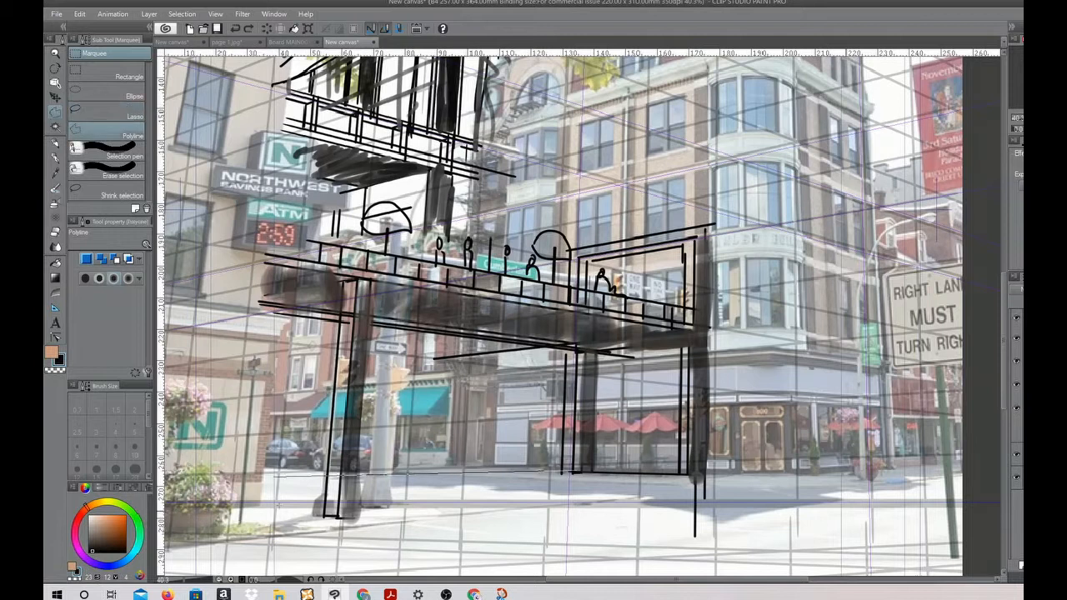
left_click(265, 485, "shift")
left_click(632, 479, "shift")
left_click(578, 472, "shift")
key("b")
left_click_drag(634, 478, 269, 477)
Clear the thin street selection beneath the lower bridge
key("m")
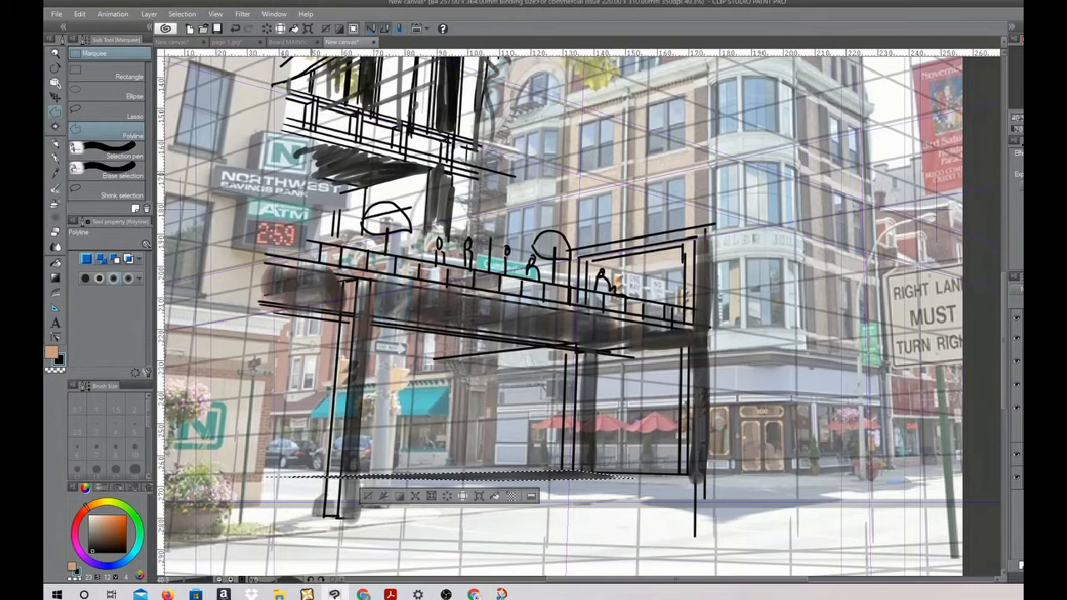
mouse_move(181, 209)
left_mouse_down()
mouse_move(698, 351)
mouse_move(314, 142)
left_mouse_up()
left_click(123, 112)
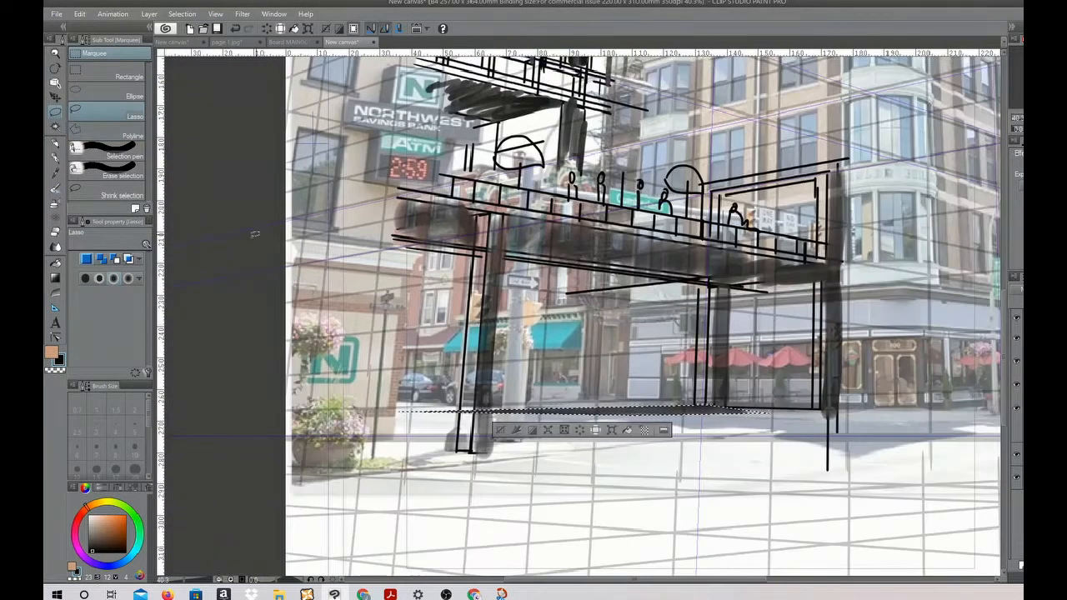
left_click(255, 234)
Outline a tall box-shaped tower behind the corner building, on the street-lamp side of the turret, with the Lighter pencil
left_click(57, 186)
mouse_move(500, 418)
left_mouse_down()
mouse_move(803, 421)
mouse_move(431, 421)
mouse_move(883, 425)
mouse_move(564, 433)
mouse_move(1000, 429)
left_mouse_up()
mouse_move(564, 110)
left_mouse_down()
mouse_move(515, 125)
mouse_move(557, 115)
left_mouse_up()
left_click_drag(617, 252, 490, 552)
left_click_drag(775, 393, 620, 379)
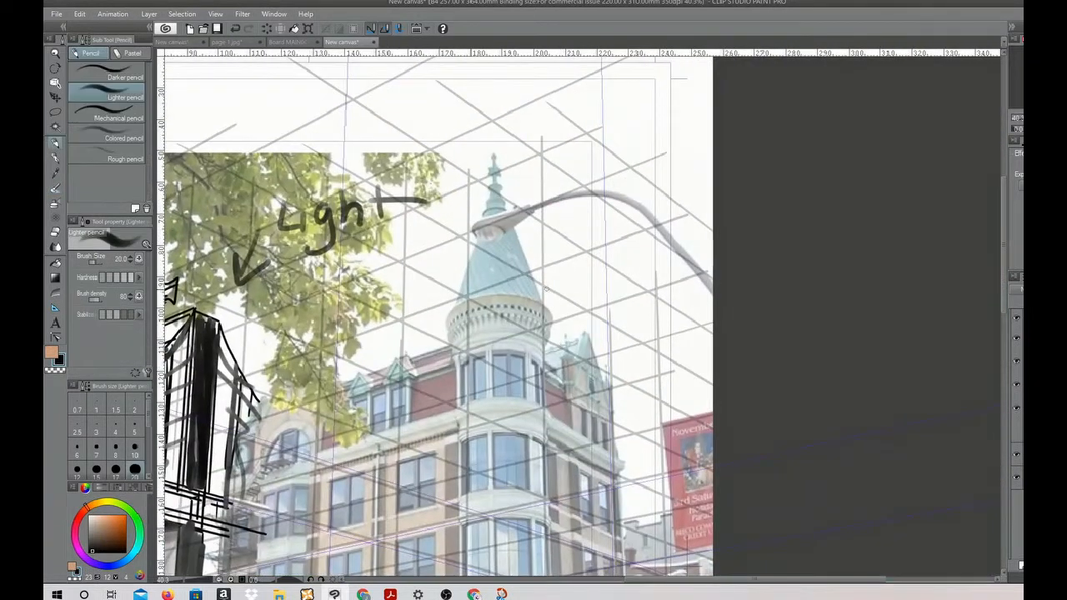
mouse_move(556, 345)
left_mouse_down()
mouse_move(655, 125)
mouse_move(666, 575)
left_mouse_up()
left_click_drag(655, 125, 690, 331)
left_click_drag(655, 139, 677, 159)
left_click_drag(545, 276, 640, 242)
mouse_move(640, 243)
left_mouse_down()
mouse_move(647, 575)
mouse_move(674, 266)
left_mouse_up()
left_click_drag(544, 277, 545, 359)
mouse_move(547, 279)
left_mouse_down()
mouse_move(640, 247)
mouse_move(675, 269)
mouse_move(679, 408)
left_mouse_up()
Add converging vertical facade lines to the tall tower and the higher block behind it
left_click_drag(571, 170, 573, 260)
left_click_drag(594, 158, 594, 256)
mouse_move(649, 137)
left_mouse_down()
mouse_move(650, 238)
mouse_move(663, 250)
left_mouse_up()
left_click_drag(558, 275, 558, 375)
left_click_drag(621, 250, 624, 380)
left_click_drag(625, 348, 631, 556)
left_click_drag(700, 326, 702, 395)
Sketch two smaller background towers between the tree and the turret, filling their faces with vertical lines
left_click_drag(385, 298, 384, 370)
left_click_drag(384, 298, 417, 286)
mouse_move(417, 286)
left_mouse_down()
mouse_move(416, 335)
mouse_move(433, 293)
mouse_move(400, 360)
left_mouse_up()
left_click_drag(404, 240, 436, 225)
left_click_drag(435, 226, 434, 380)
left_click_drag(451, 236, 450, 354)
left_click_drag(406, 240, 406, 301)
left_click_drag(419, 234, 419, 286)
left_click_drag(428, 230, 428, 287)
left_click_drag(445, 234, 444, 365)
left_click_drag(597, 71, 596, 152)
Hide the bridge sketch and building photo layers, keeping the perspective grid visible
left_click_drag(725, 369, 683, 224)
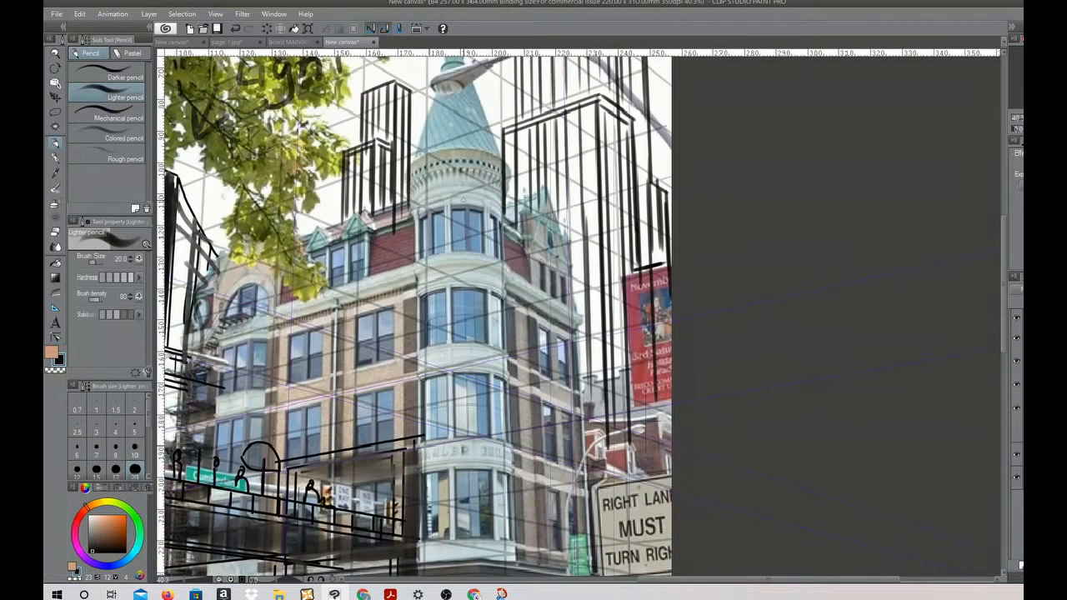
scroll(408, 268, "down", 5)
scroll(359, 338, "up", 2)
left_click_drag(295, 437, 420, 402)
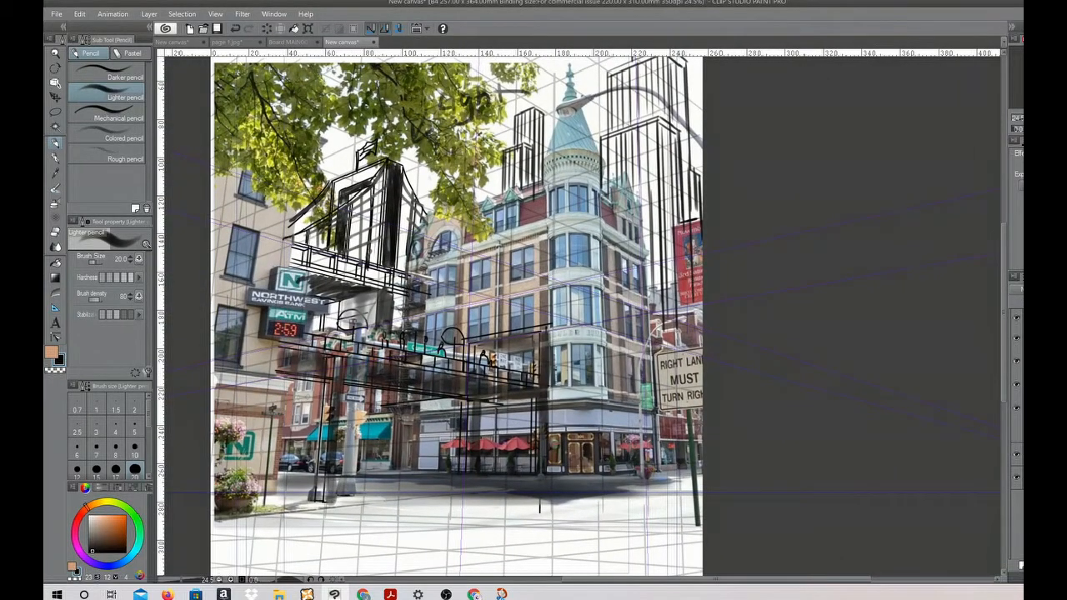
left_click(1016, 340)
left_click(1017, 362)
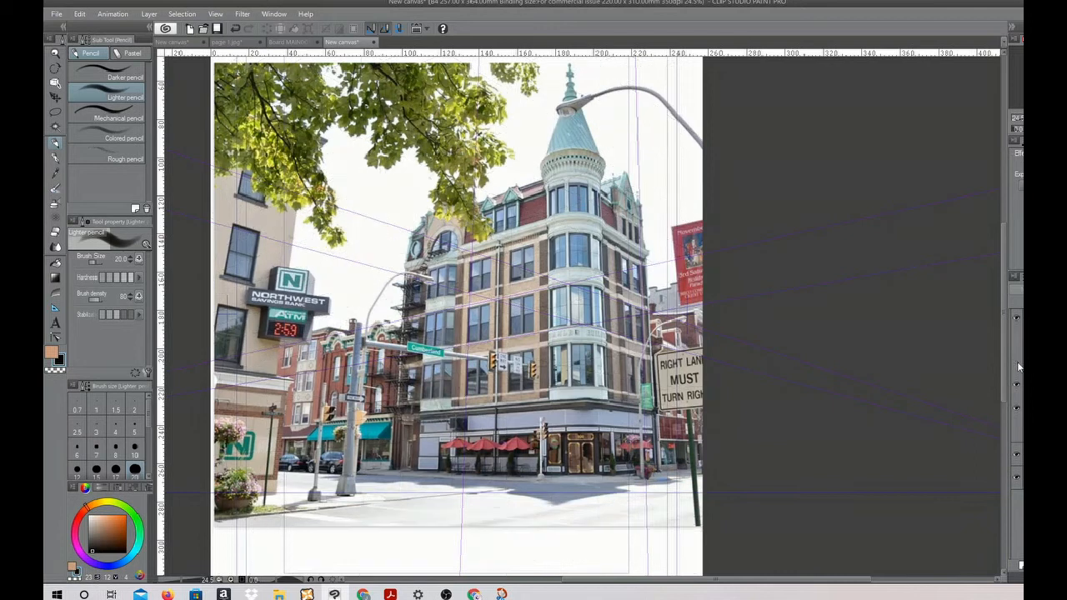
left_click(1019, 365)
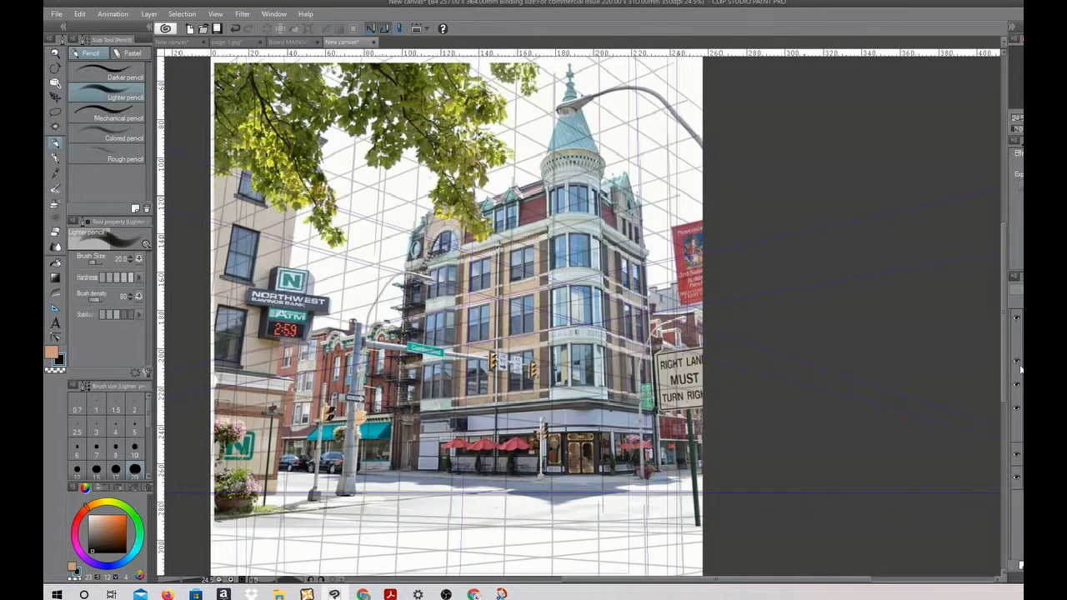
left_click(1021, 363)
left_click(1016, 385)
scroll(407, 264, "up", 1)
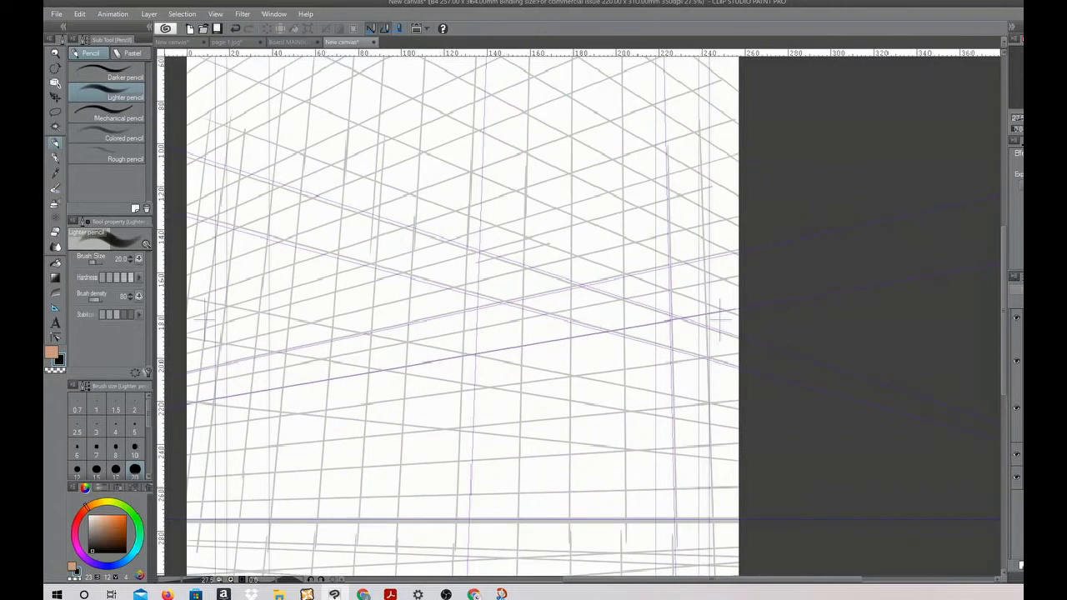
Add a new layer over the perspective grid for a fresh building sketch
left_click(1022, 564)
scroll(449, 154, "up", 1)
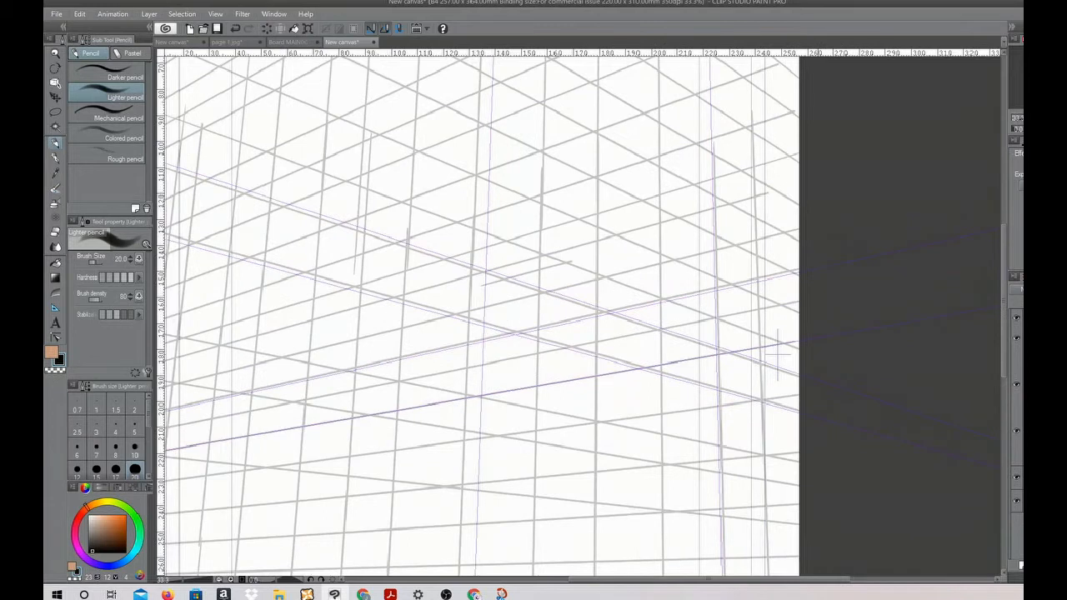
left_click_drag(774, 580, 743, 585)
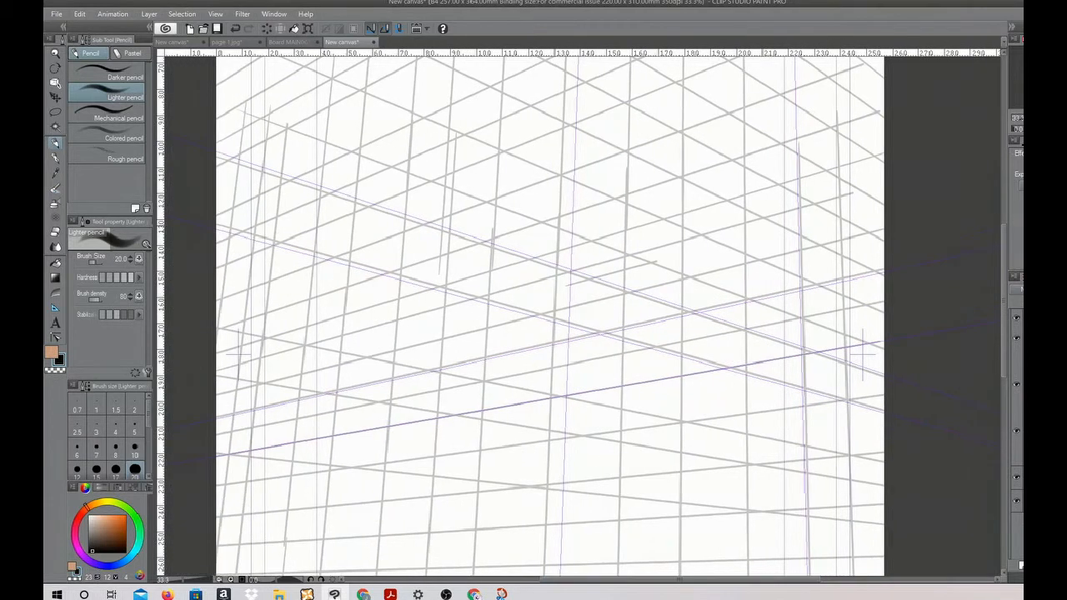
mouse_move(1002, 242)
left_mouse_down()
mouse_move(1006, 287)
mouse_move(1000, 261)
left_mouse_up()
scroll(782, 331, "down", 1)
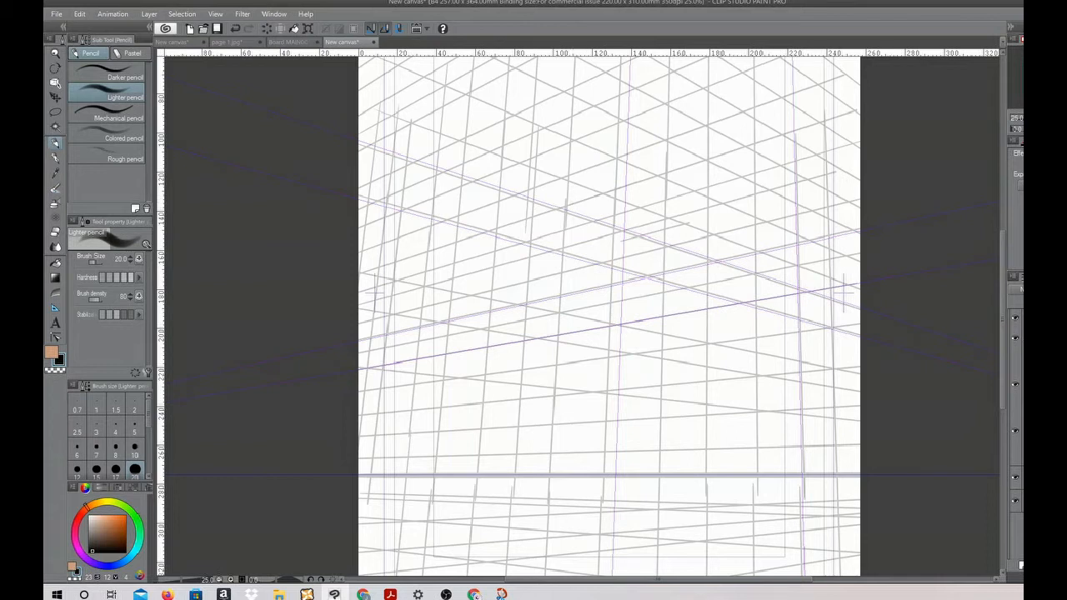
Outline the large front face of a building along the grid and start the receding top edge of its side wall
left_click_drag(565, 209, 723, 157)
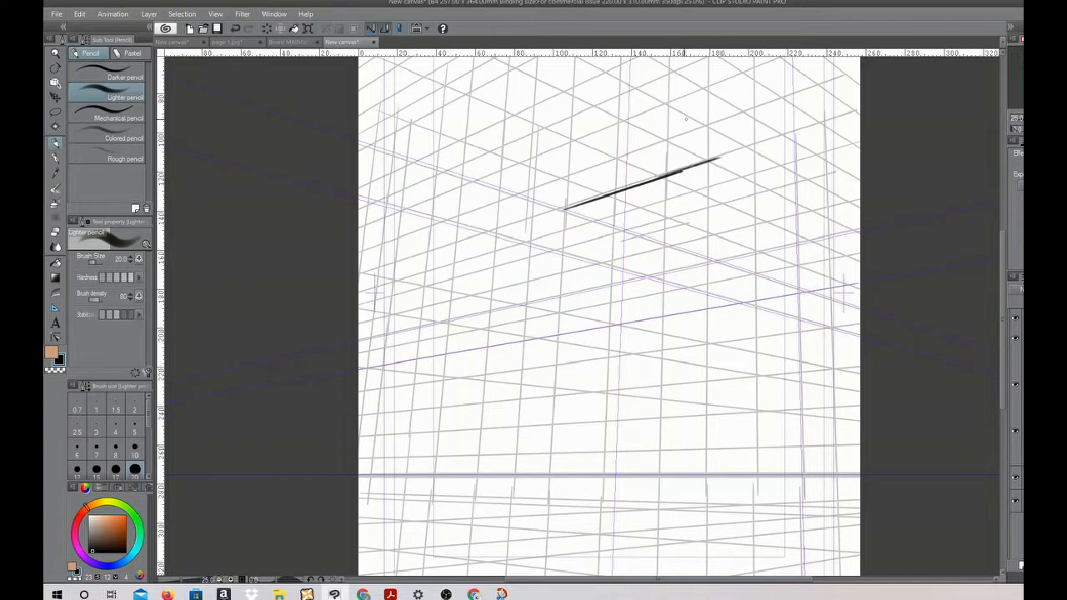
left_click_drag(564, 210, 547, 435)
left_click_drag(552, 387, 548, 460)
left_click_drag(555, 365, 549, 453)
mouse_move(552, 417)
left_mouse_down()
mouse_move(545, 502)
mouse_move(752, 509)
left_mouse_up()
mouse_move(755, 143)
left_mouse_down()
mouse_move(728, 505)
mouse_move(758, 510)
left_mouse_up()
mouse_move(701, 164)
left_mouse_down()
mouse_move(748, 147)
mouse_move(830, 184)
left_mouse_up()
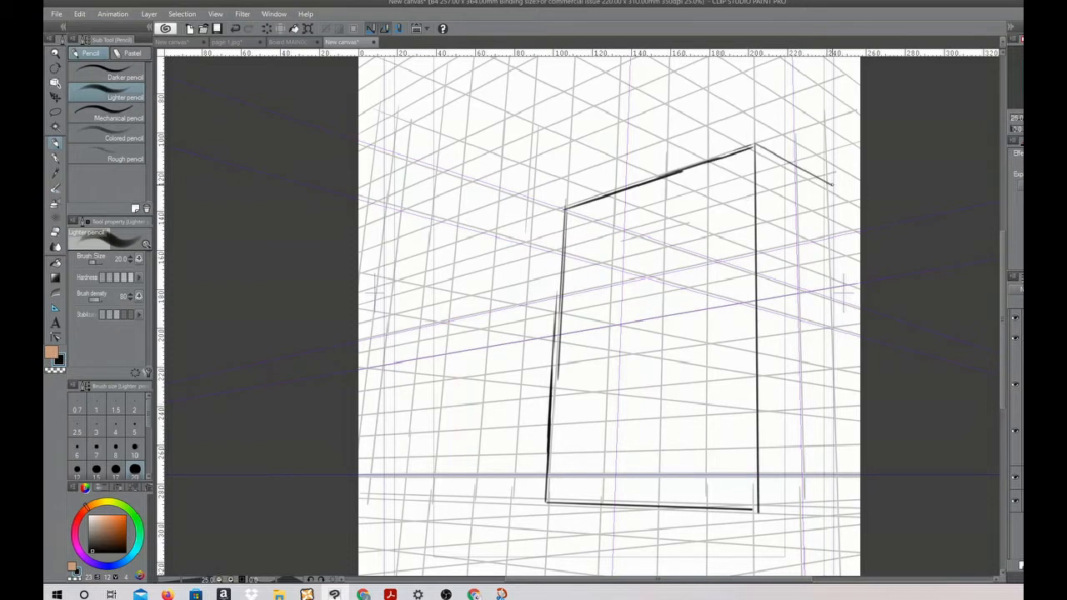
Draw the narrow entrance section and the lower wing beside the main block, and close the side wall's far edge
mouse_move(559, 295)
left_mouse_down()
mouse_move(503, 317)
mouse_move(493, 297)
mouse_move(491, 308)
mouse_move(486, 497)
mouse_move(544, 494)
left_mouse_up()
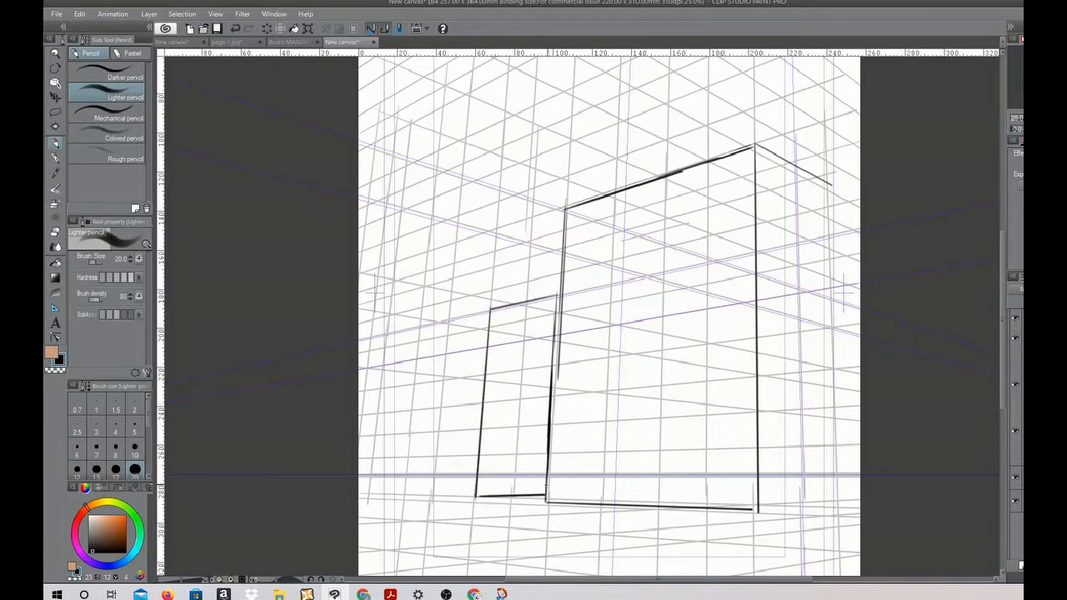
mouse_move(379, 492)
left_mouse_down()
mouse_move(405, 265)
mouse_move(620, 185)
left_mouse_up()
mouse_move(405, 262)
left_mouse_down()
mouse_move(513, 224)
mouse_move(533, 235)
mouse_move(527, 293)
left_mouse_up()
left_click_drag(832, 187, 843, 537)
left_click_drag(504, 225, 496, 314)
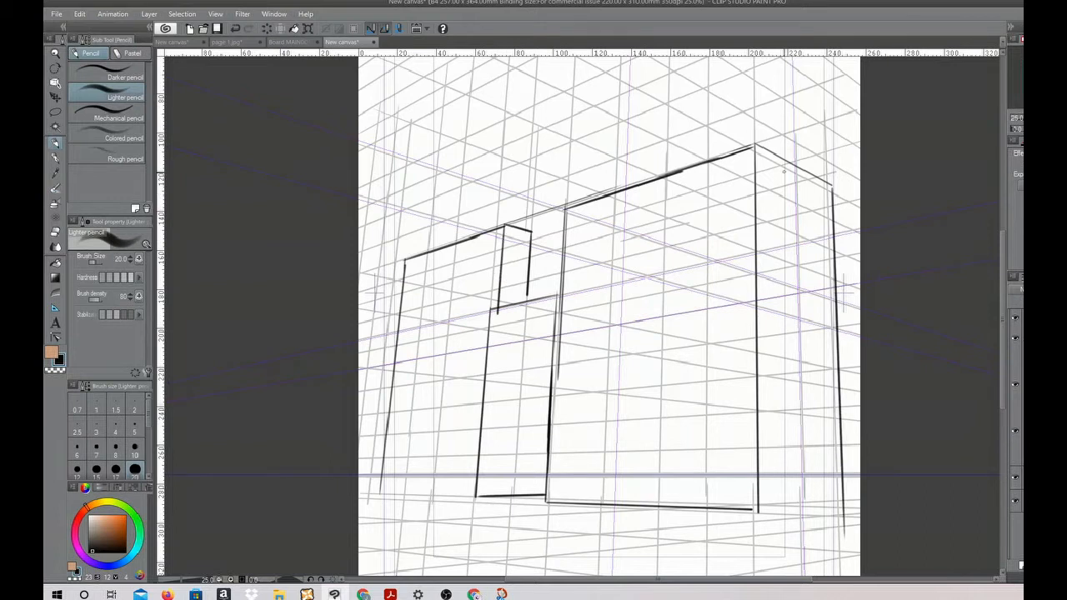
Add roof-edge bands beneath the top edges of the main block and the wing, and double the ledge over the entrance
mouse_move(504, 226)
left_mouse_down()
mouse_move(492, 320)
mouse_move(567, 298)
left_mouse_up()
mouse_move(557, 221)
left_mouse_down()
mouse_move(750, 165)
mouse_move(837, 211)
left_mouse_up()
left_click_drag(558, 211, 559, 225)
left_click_drag(403, 269, 522, 228)
mouse_move(399, 261)
left_mouse_down()
mouse_move(398, 272)
mouse_move(412, 268)
left_mouse_up()
left_click_drag(501, 238, 533, 252)
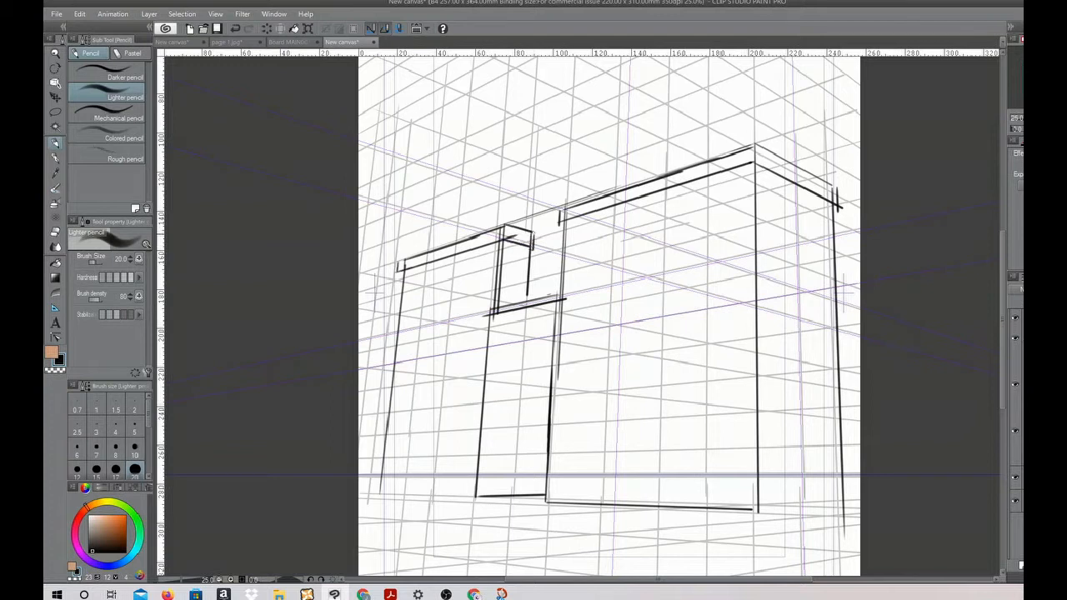
Draw a low plinth with parallel lines along the base of the whole building and around its corner
left_click_drag(379, 493, 489, 495)
left_click_drag(373, 498, 847, 517)
left_click_drag(380, 486, 843, 495)
mouse_move(762, 514)
left_mouse_down()
mouse_move(851, 508)
mouse_move(828, 496)
mouse_move(775, 511)
left_mouse_up()
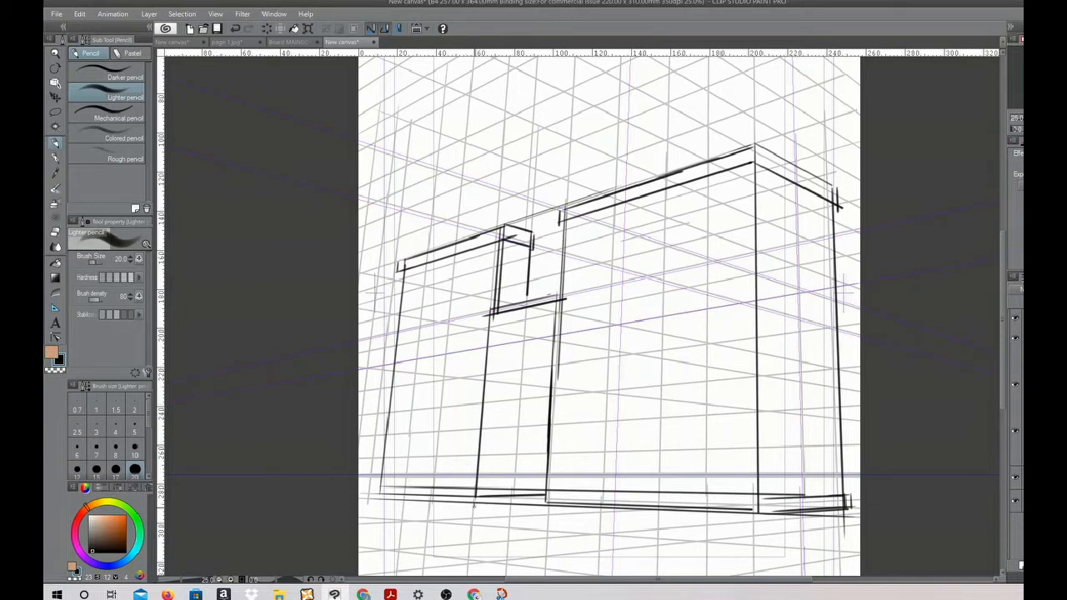
Draw a flight of widening steps descending from the entrance to the page's lower edge
left_click_drag(472, 506, 551, 512)
left_click_drag(457, 508, 539, 515)
left_click_drag(455, 510, 544, 518)
mouse_move(437, 519)
left_mouse_down()
mouse_move(543, 527)
mouse_move(543, 517)
left_mouse_up()
left_click_drag(421, 525, 537, 532)
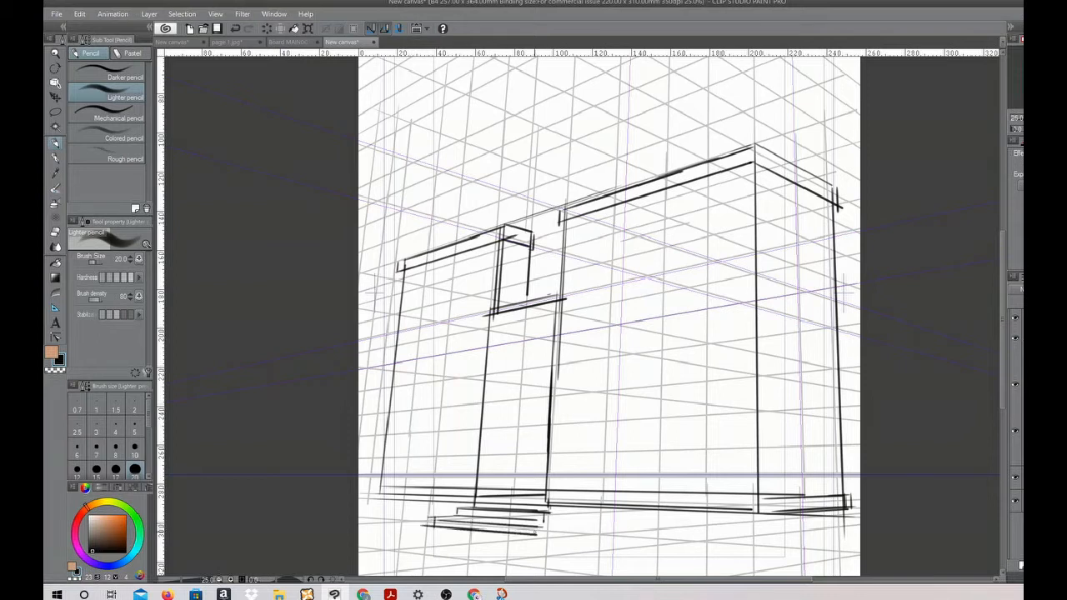
mouse_move(417, 523)
left_mouse_down()
mouse_move(417, 535)
mouse_move(550, 548)
left_mouse_up()
left_click_drag(400, 541, 531, 557)
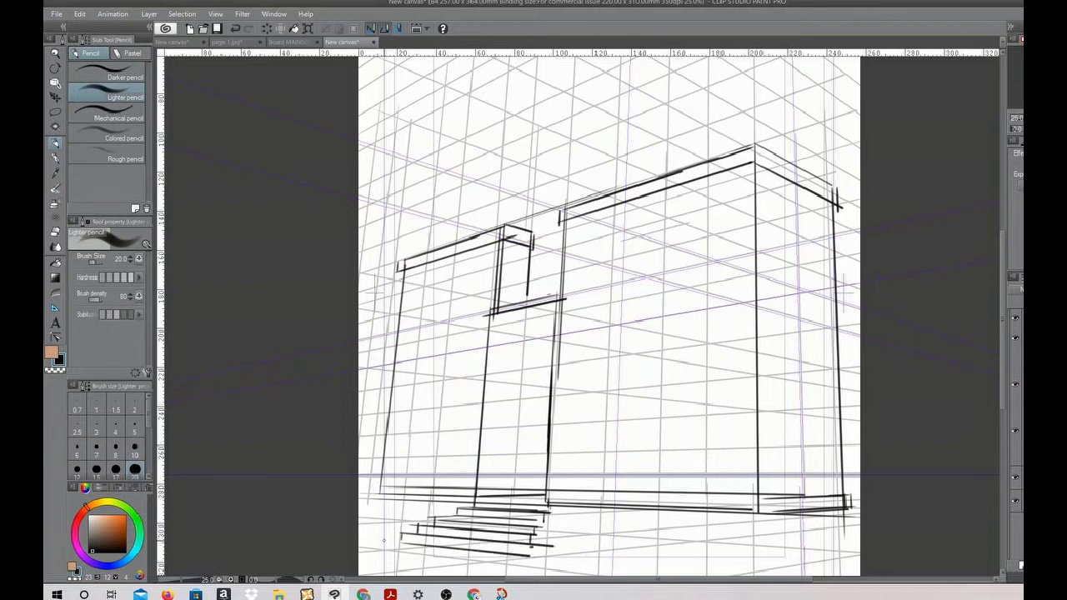
left_click_drag(367, 542, 533, 568)
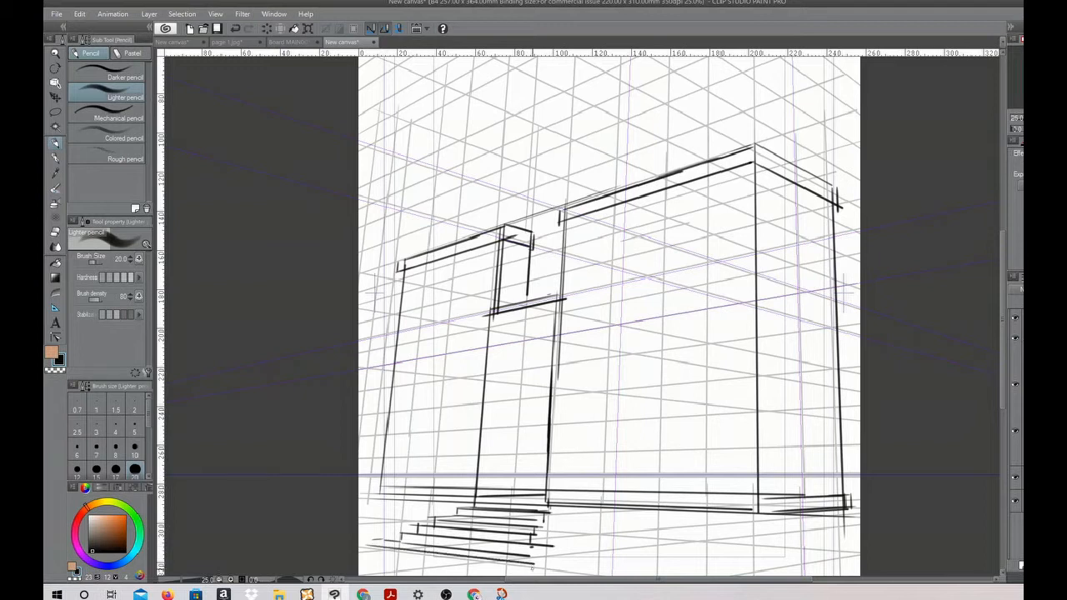
left_click_drag(358, 542, 516, 575)
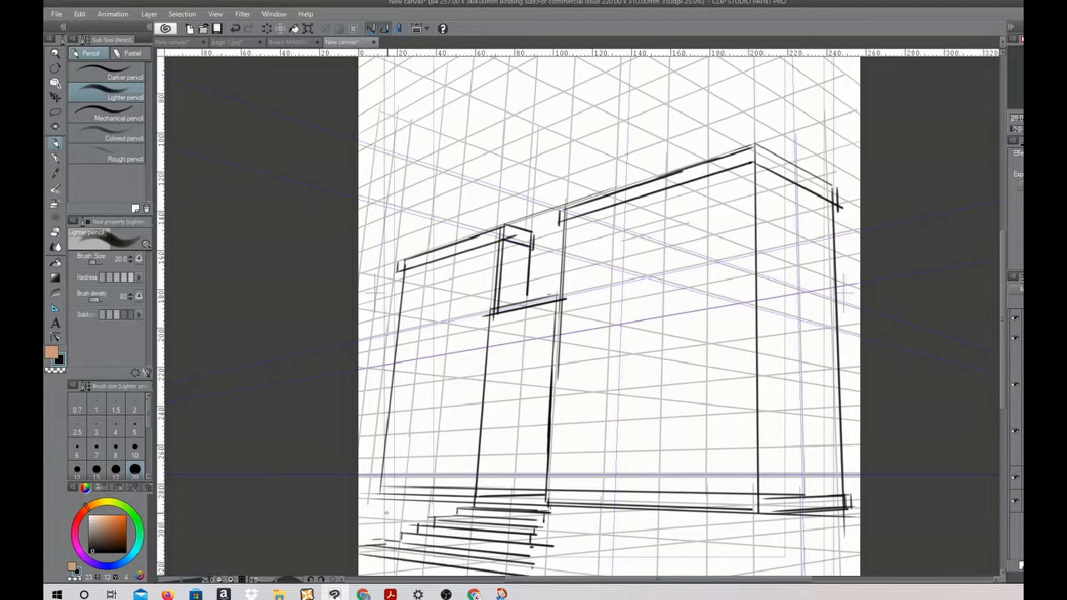
Outline the raised platform on both sides of the steps and around the building's corner
mouse_move(533, 574)
left_mouse_down()
mouse_move(544, 525)
mouse_move(743, 553)
left_mouse_up()
mouse_move(756, 517)
left_mouse_down()
mouse_move(754, 551)
mouse_move(860, 544)
left_mouse_up()
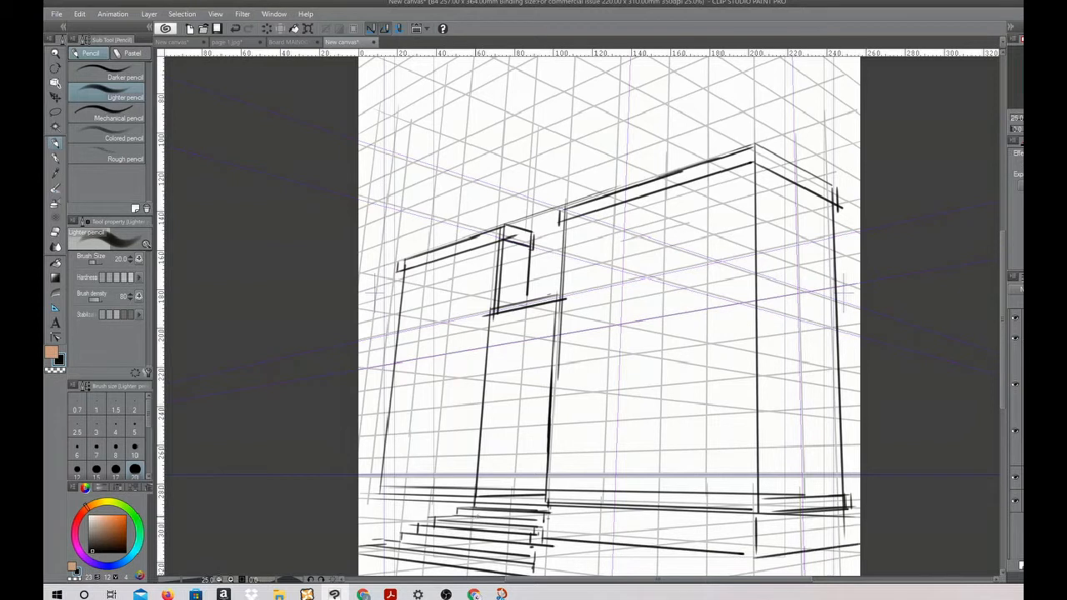
mouse_move(372, 526)
left_mouse_down()
mouse_move(425, 524)
mouse_move(365, 519)
left_mouse_up()
mouse_move(369, 492)
left_mouse_down()
mouse_move(367, 502)
mouse_move(405, 494)
left_mouse_up()
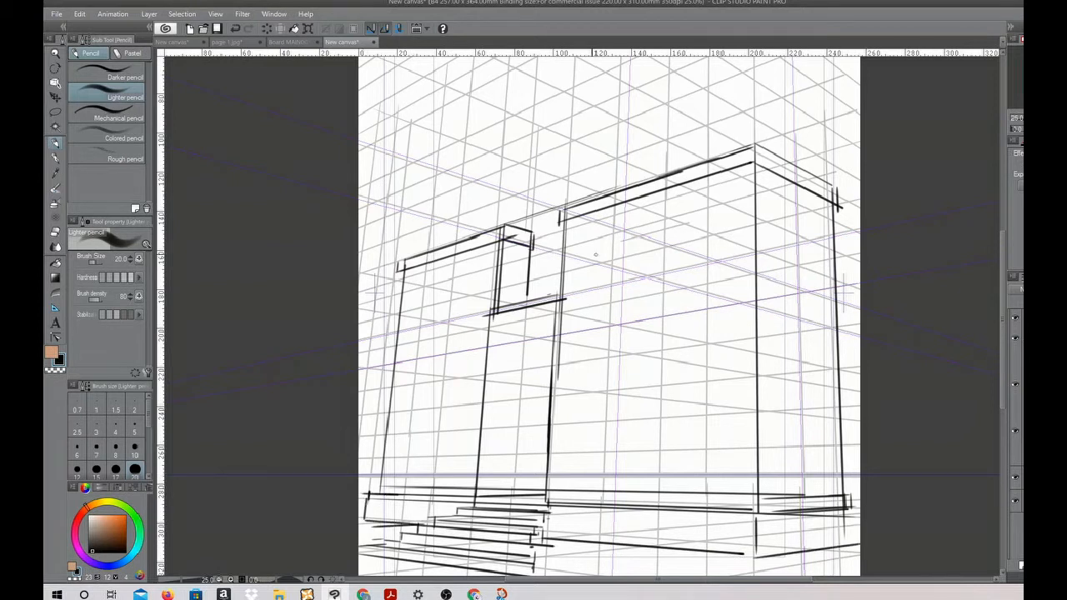
Add a smaller upper storey with a doubled roof edge above the main block
mouse_move(485, 170)
left_mouse_down()
mouse_move(482, 233)
mouse_move(611, 111)
mouse_move(616, 183)
left_mouse_up()
mouse_move(618, 110)
left_mouse_down()
mouse_move(695, 147)
mouse_move(695, 163)
left_mouse_up()
mouse_move(484, 162)
left_mouse_down()
mouse_move(622, 103)
mouse_move(700, 142)
mouse_move(691, 158)
left_mouse_up()
left_click_drag(541, 153, 528, 424)
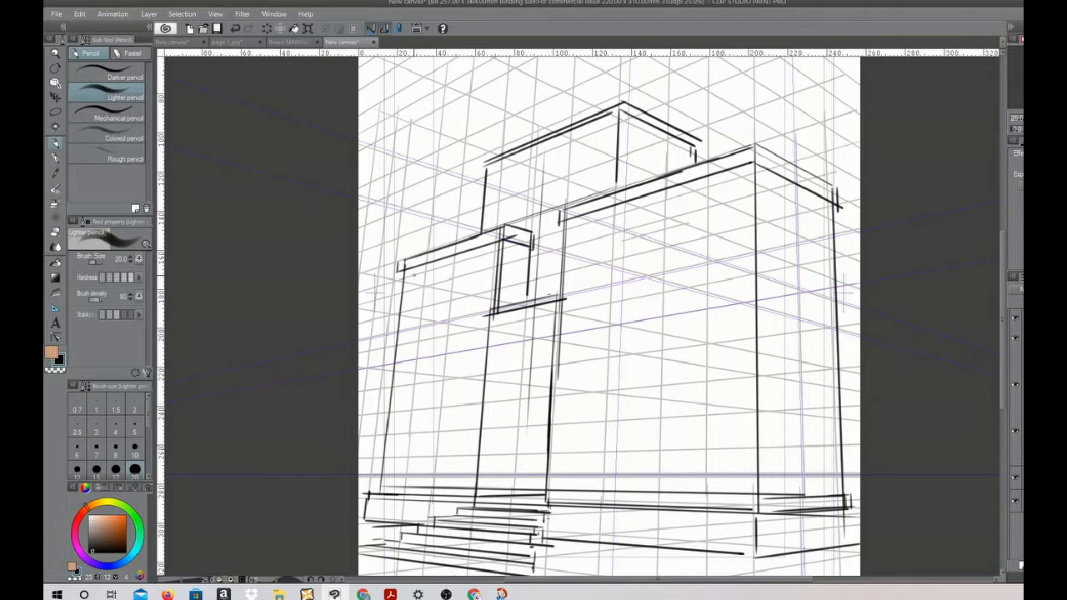
Draw three tall upper-floor windows on the wing and three on the main front, following the grid
mouse_move(423, 271)
left_mouse_down()
mouse_move(419, 321)
mouse_move(405, 285)
mouse_move(401, 330)
mouse_move(423, 325)
left_mouse_up()
left_click_drag(430, 271, 426, 327)
mouse_move(430, 269)
left_mouse_down()
mouse_move(451, 264)
mouse_move(453, 317)
left_mouse_up()
mouse_move(458, 263)
left_mouse_down()
mouse_move(457, 316)
mouse_move(490, 252)
mouse_move(485, 309)
left_mouse_up()
left_click_drag(570, 227, 571, 291)
mouse_move(573, 228)
left_mouse_down()
mouse_move(600, 220)
mouse_move(597, 288)
mouse_move(571, 292)
left_mouse_up()
left_click_drag(611, 216, 609, 286)
mouse_move(611, 218)
left_mouse_down()
mouse_move(645, 204)
mouse_move(643, 279)
left_mouse_up()
left_click_drag(654, 205, 654, 280)
mouse_move(651, 205)
left_mouse_down()
mouse_move(686, 194)
mouse_move(683, 270)
left_mouse_up()
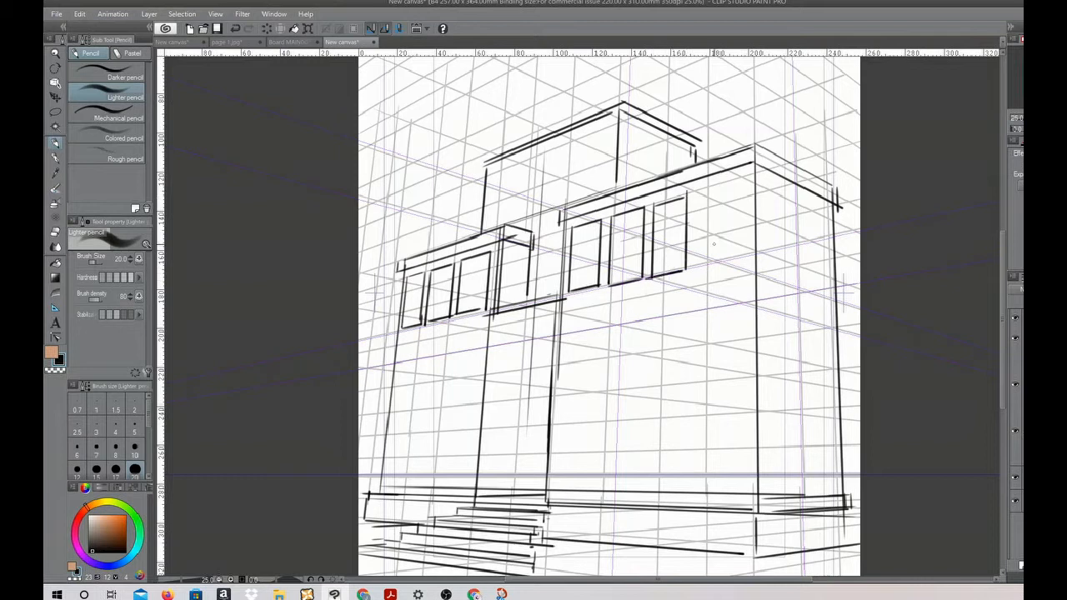
Draw ledge lines beneath both window rows and add a fourth window near the main block's corner
left_click_drag(393, 338, 491, 323)
left_click_drag(557, 307, 780, 264)
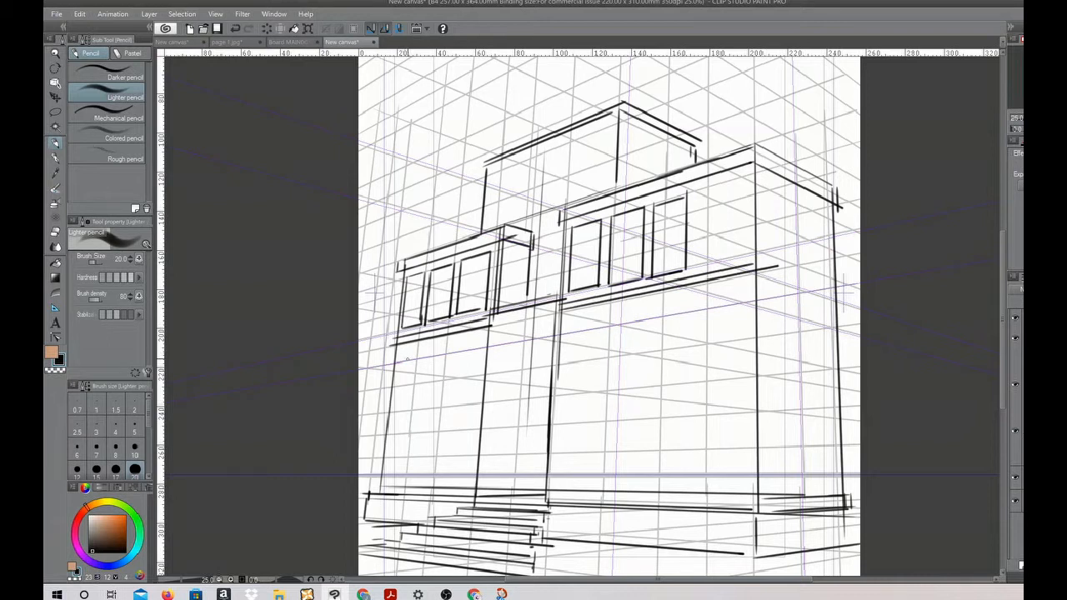
left_click_drag(699, 190, 699, 261)
left_click_drag(701, 185, 741, 173)
left_click_drag(740, 173, 747, 257)
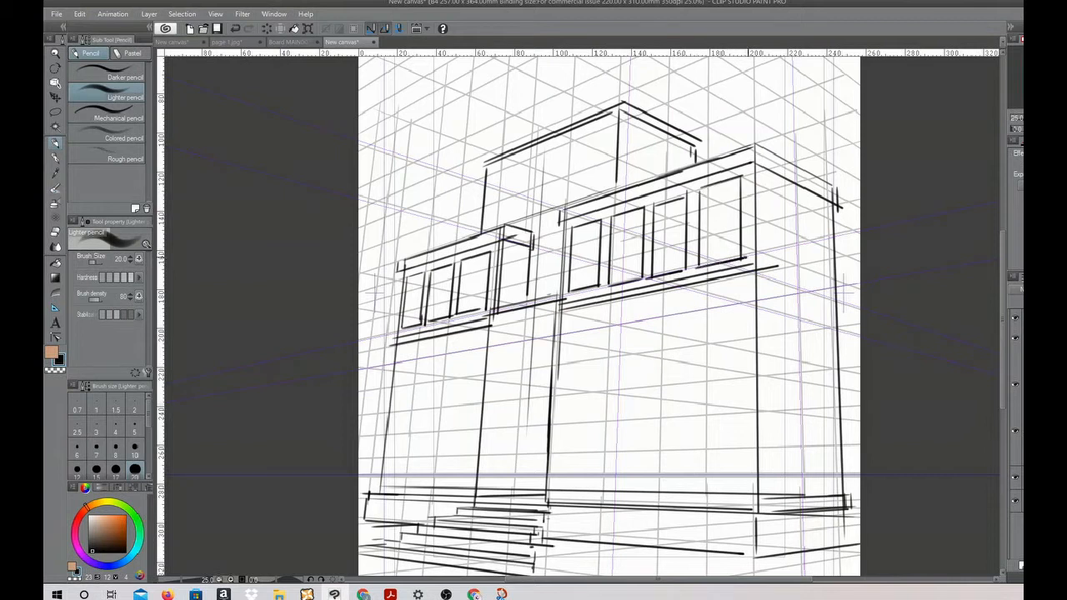
Thicken the upper storey's roof edge and draw inset frames on its two faces
mouse_move(490, 168)
left_mouse_down()
mouse_move(615, 117)
mouse_move(710, 165)
left_mouse_up()
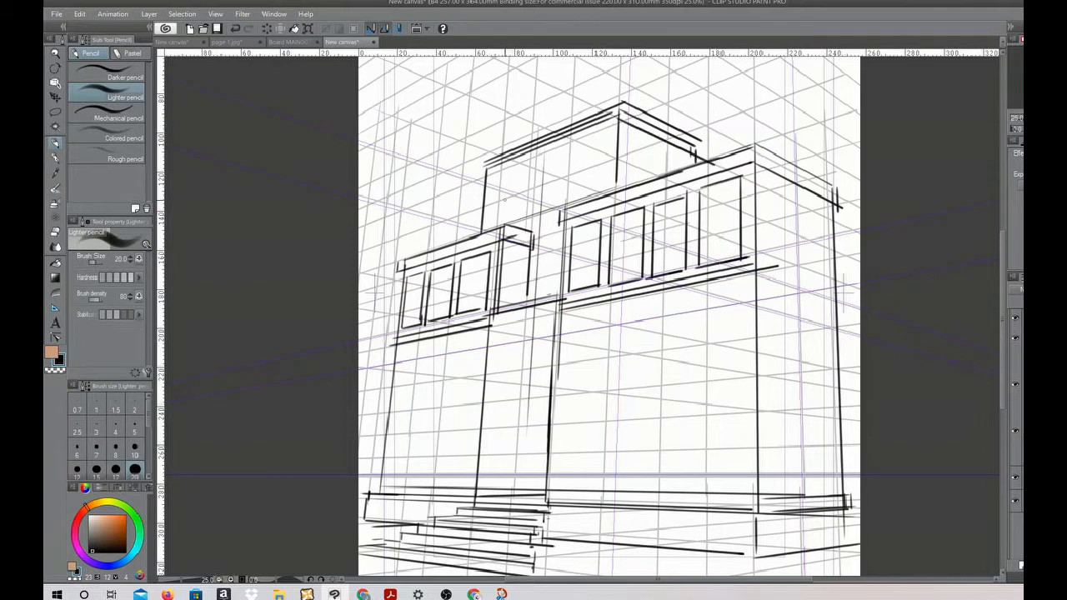
mouse_move(494, 225)
left_mouse_down()
mouse_move(498, 175)
mouse_move(594, 132)
mouse_move(605, 197)
mouse_move(625, 142)
mouse_move(700, 164)
left_mouse_up()
mouse_move(505, 174)
left_mouse_down()
mouse_move(507, 220)
mouse_move(607, 134)
mouse_move(703, 177)
left_mouse_up()
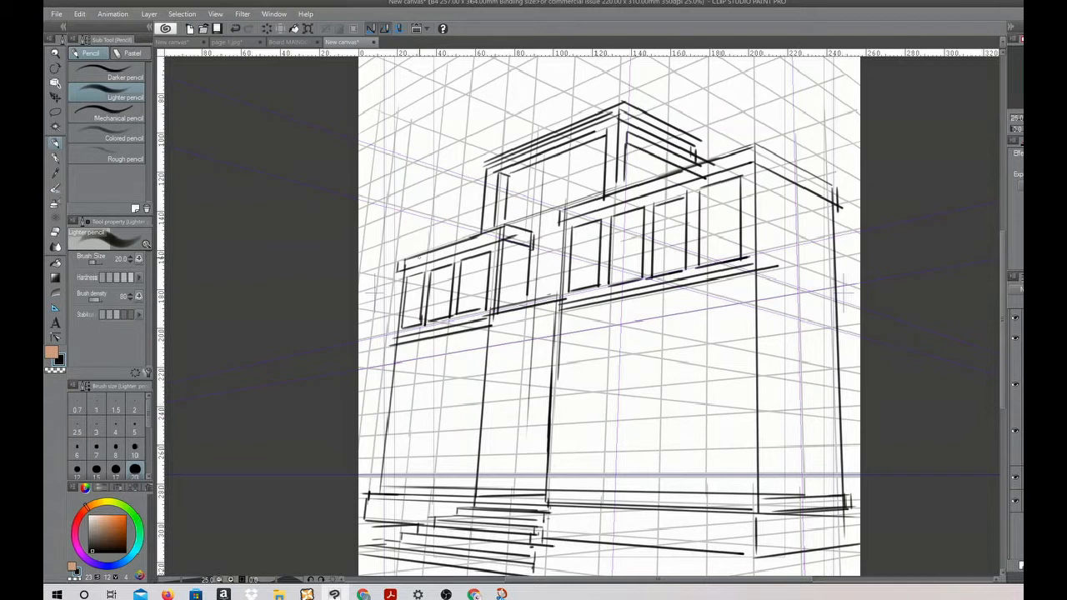
Frame the recessed doorway at the top of the steps with a side jamb, lintel and threshold
mouse_move(531, 278)
left_mouse_down()
mouse_move(508, 349)
mouse_move(497, 496)
left_mouse_up()
left_click_drag(512, 321, 558, 310)
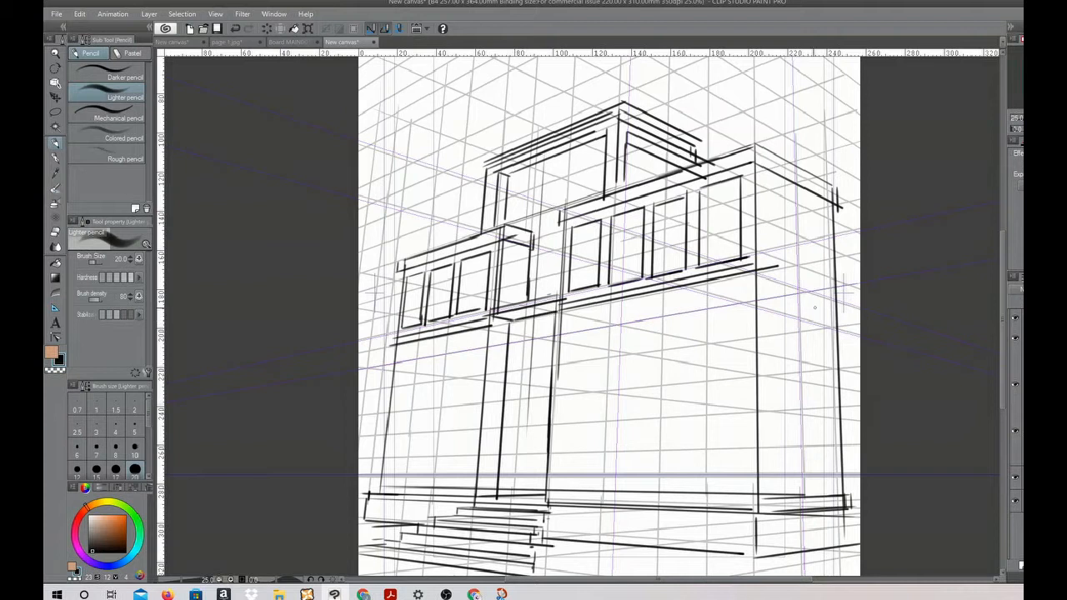
left_click_drag(494, 486, 538, 482)
Draw a large overhanging roof slab above the upper storey with supporting posts at both ends
left_click_drag(393, 164, 617, 56)
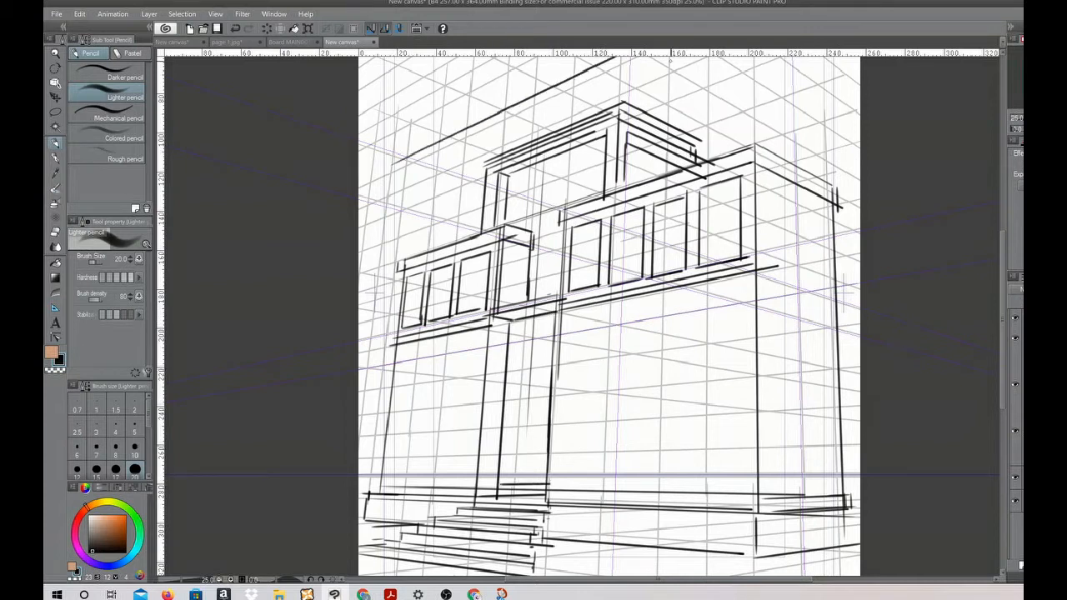
mouse_move(395, 163)
left_mouse_down()
mouse_move(389, 188)
mouse_move(719, 56)
left_mouse_up()
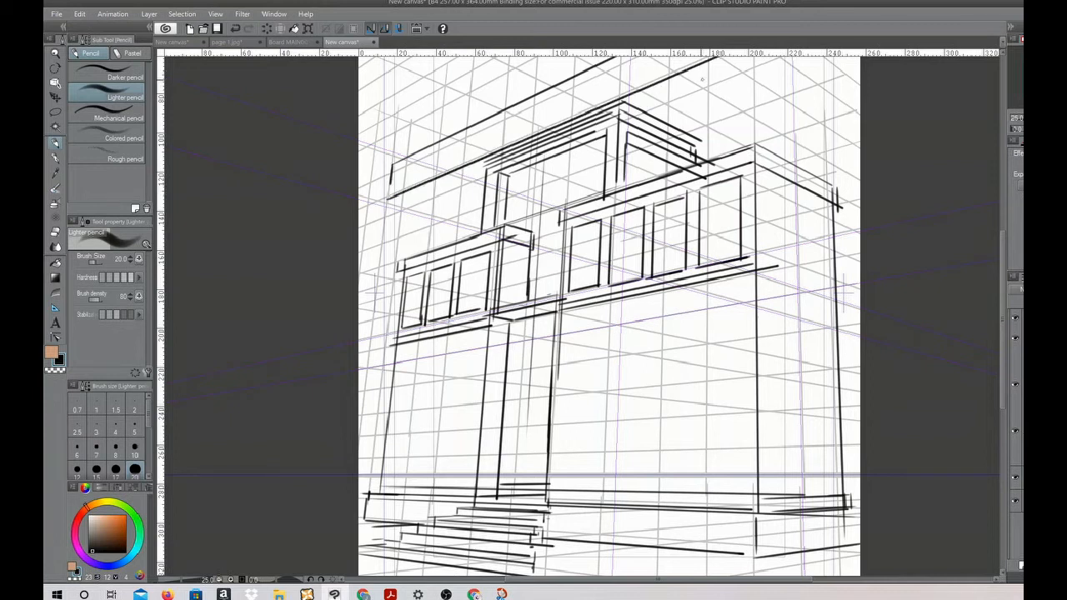
left_click_drag(389, 200, 742, 57)
left_click_drag(428, 187, 421, 249)
left_click_drag(437, 179, 427, 250)
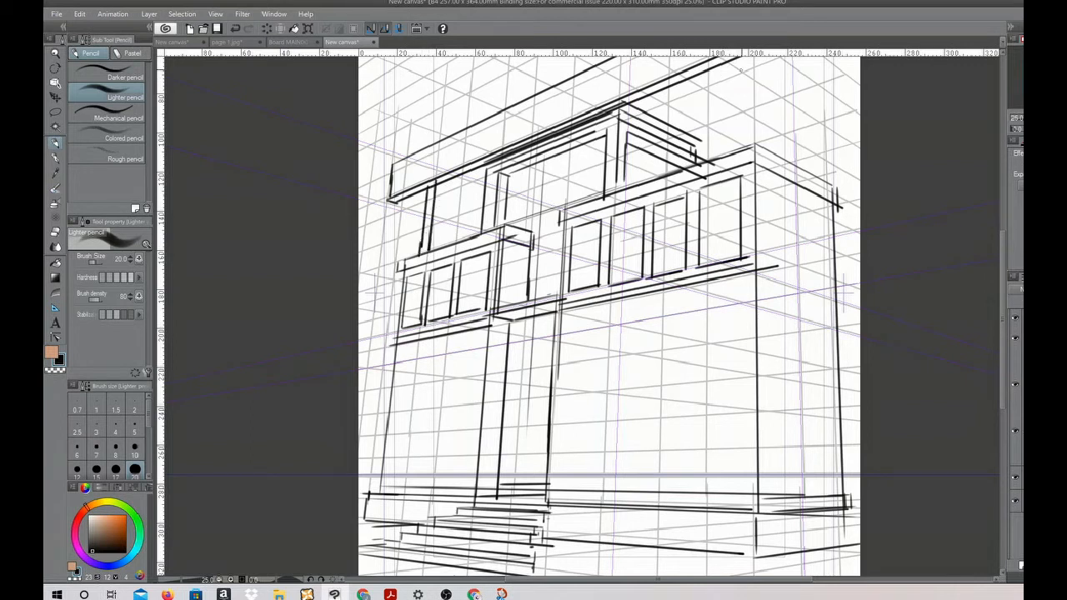
left_click_drag(741, 60, 731, 137)
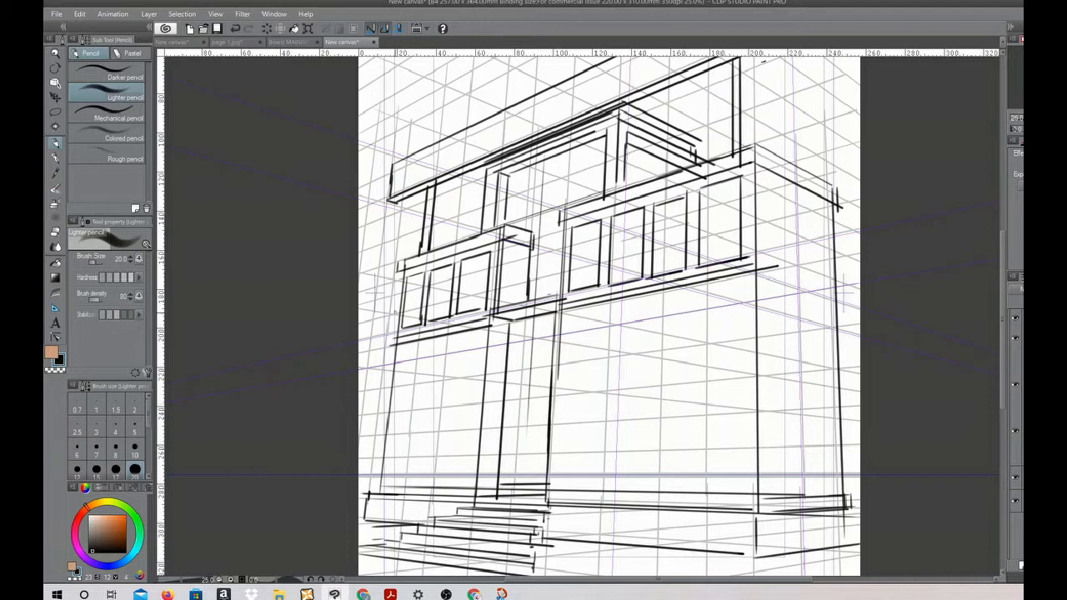
Extend a ledge from the wing to the page edge and draw a flat-roofed annex with inner frames beside the main block
left_click_drag(358, 339, 409, 317)
mouse_move(797, 522)
left_mouse_down()
mouse_move(792, 267)
mouse_move(917, 233)
left_mouse_up()
left_click_drag(791, 249, 874, 231)
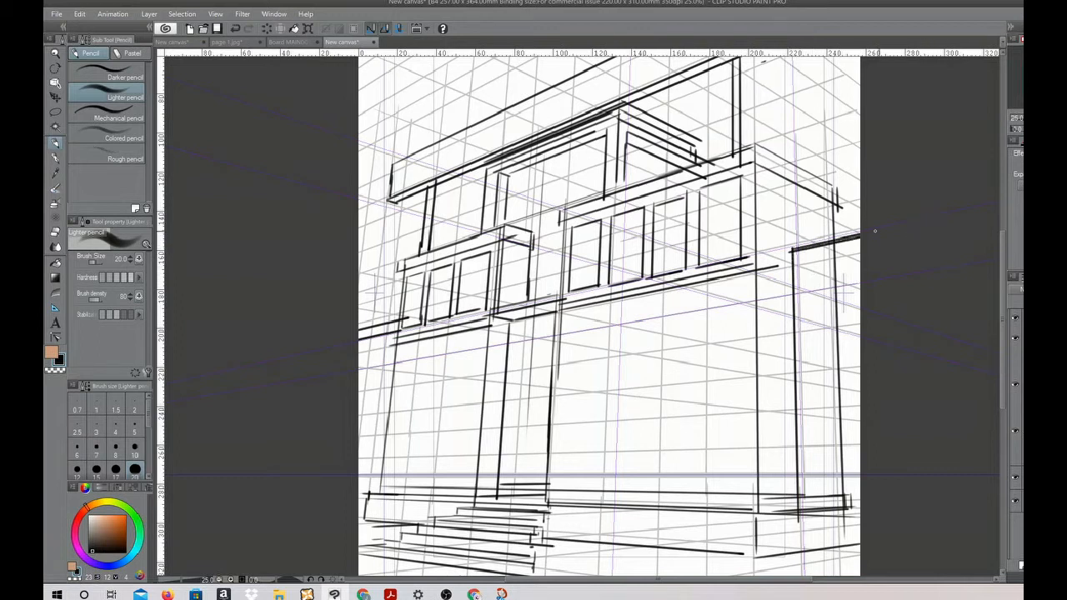
left_click_drag(790, 247, 893, 222)
left_click_drag(798, 513, 863, 506)
left_click_drag(806, 265, 813, 494)
mouse_move(809, 265)
left_mouse_down()
mouse_move(863, 251)
mouse_move(832, 526)
left_mouse_up()
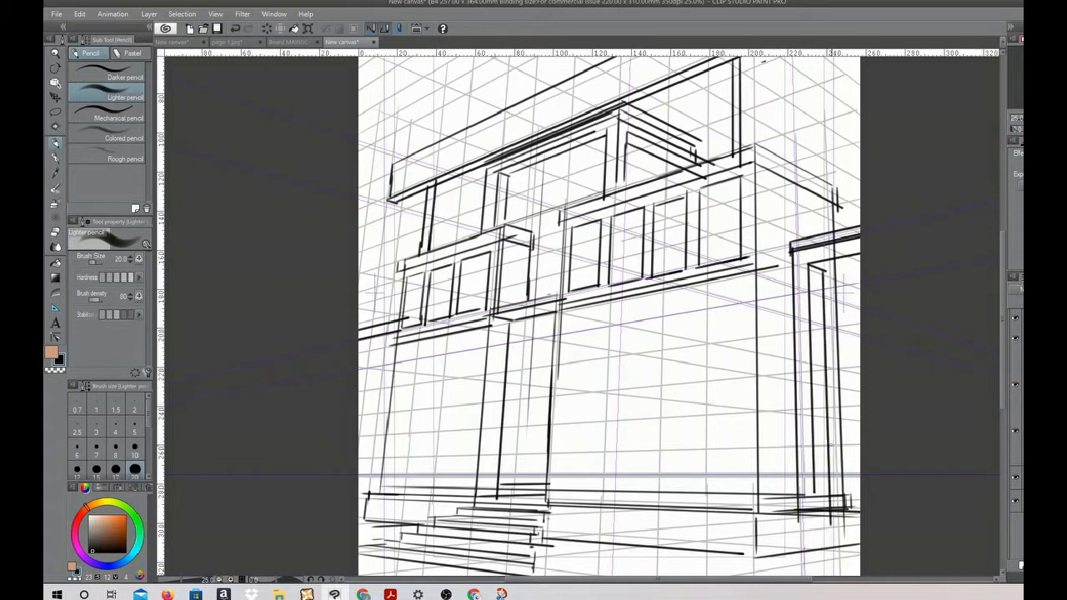
Add the remaining inner frame lines on the flanking annexes and outline three tall windows across the main block's ground floor
mouse_move(825, 270)
left_mouse_down()
mouse_move(864, 265)
mouse_move(834, 538)
left_mouse_up()
mouse_move(367, 455)
left_mouse_down()
mouse_move(388, 341)
mouse_move(359, 351)
left_mouse_up()
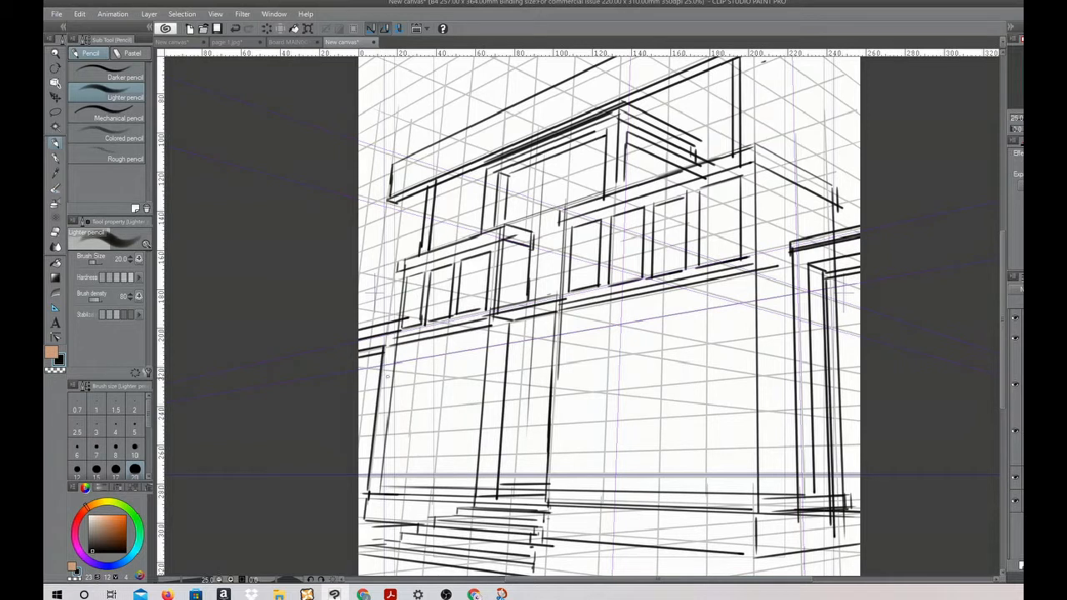
mouse_move(558, 481)
left_mouse_down()
mouse_move(568, 320)
mouse_move(618, 310)
mouse_move(604, 481)
mouse_move(559, 481)
mouse_move(623, 482)
left_mouse_up()
left_click_drag(626, 308, 622, 480)
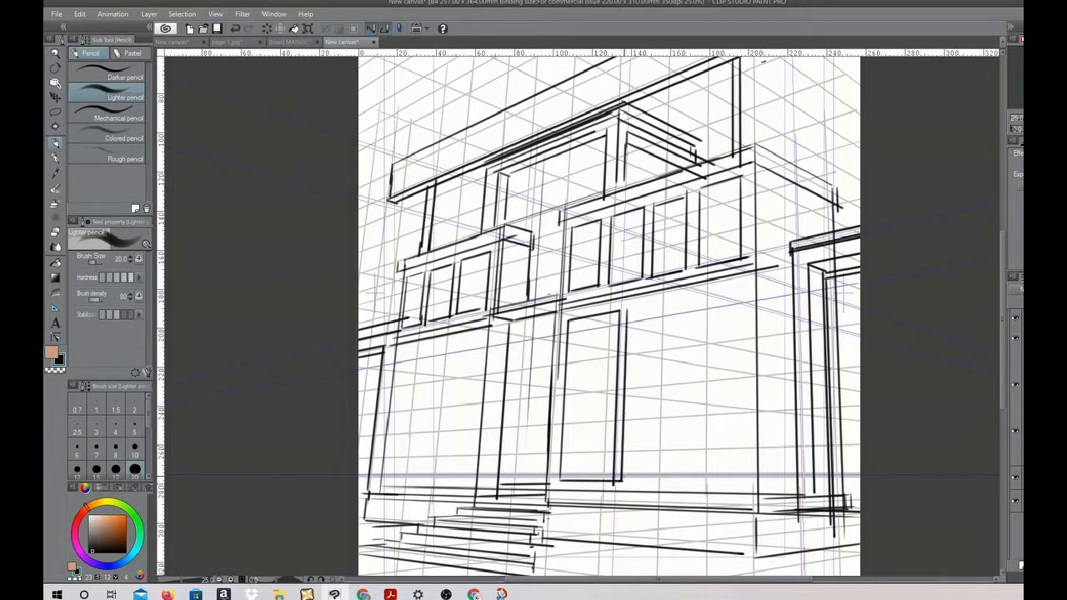
mouse_move(678, 296)
left_mouse_down()
mouse_move(675, 480)
mouse_move(685, 482)
left_mouse_up()
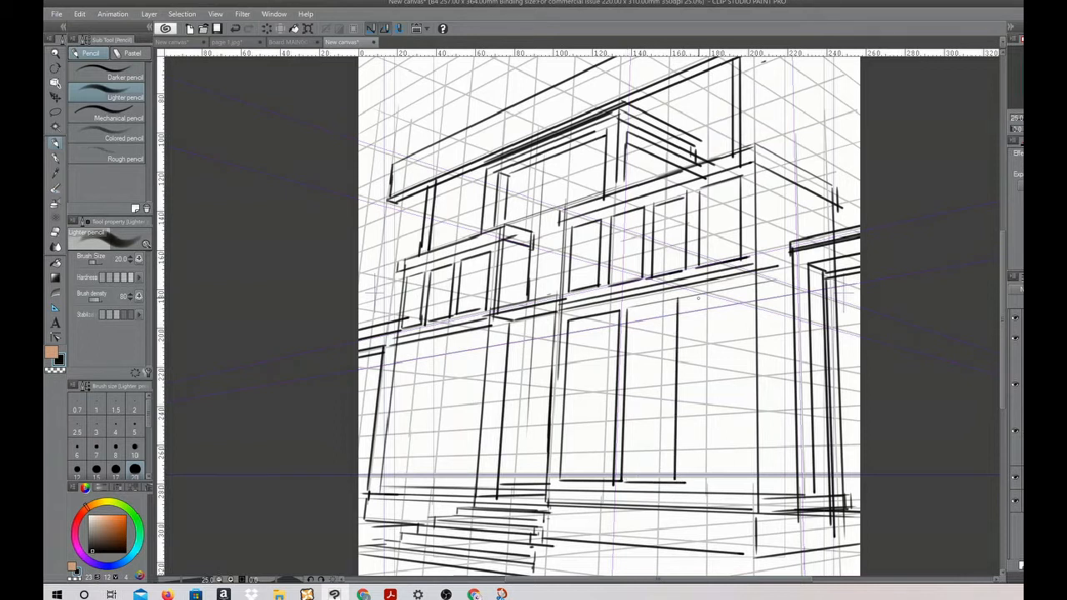
left_click_drag(695, 323, 691, 481)
mouse_move(749, 286)
left_mouse_down()
mouse_move(750, 488)
mouse_move(760, 481)
left_mouse_up()
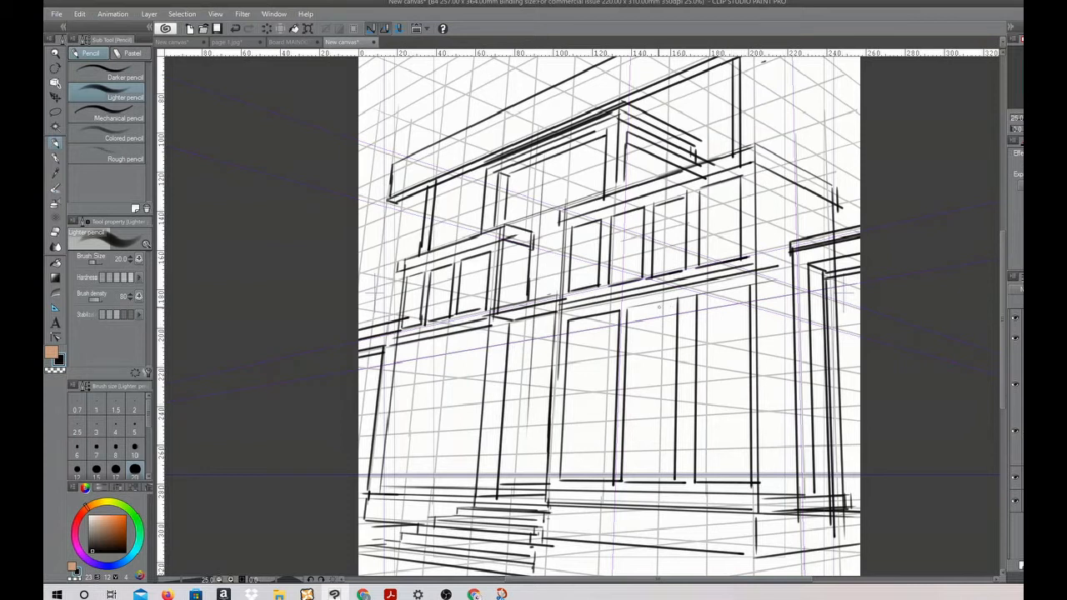
left_click_drag(627, 307, 753, 284)
Draw tall, narrow window panels with thin dividers across the wing's ground floor
left_click_drag(406, 350, 510, 332)
left_click_drag(380, 480, 486, 479)
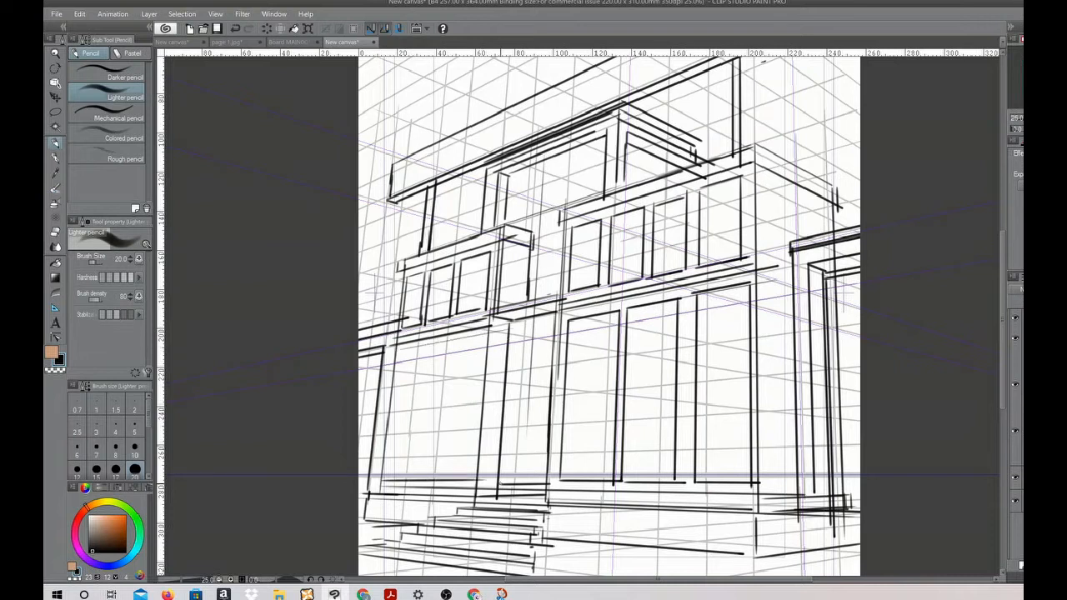
left_click_drag(402, 352, 388, 480)
left_click_drag(425, 337, 408, 481)
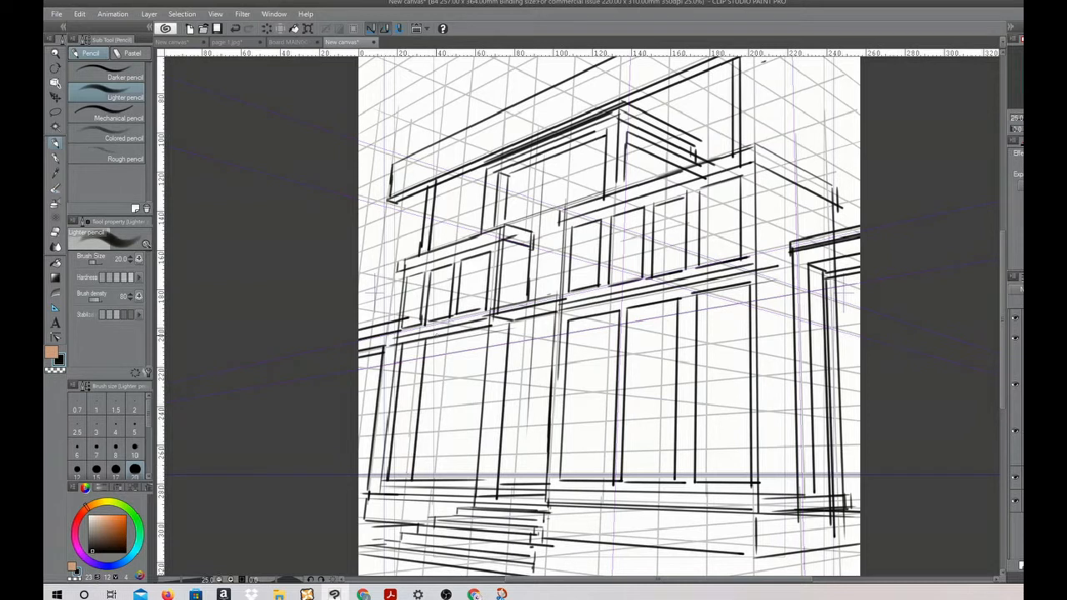
left_click_drag(435, 354, 422, 482)
mouse_move(464, 330)
left_mouse_down()
mouse_move(446, 487)
mouse_move(465, 435)
mouse_move(454, 496)
left_mouse_up()
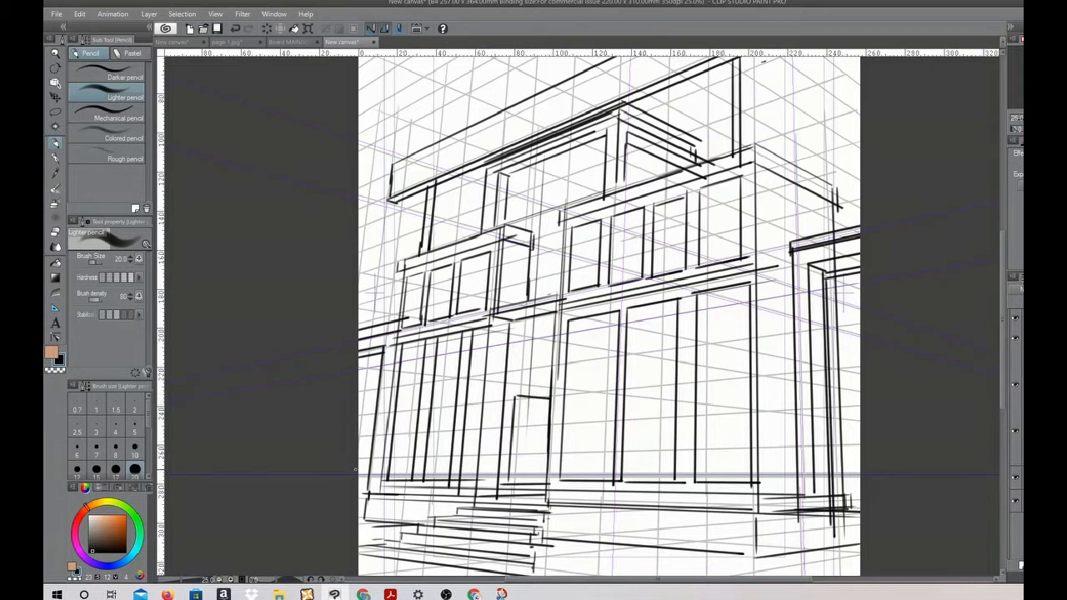
Redraw the doorway's top as a nested door frame and outline a rectangular panel above it
key("ctrl+z")
left_click_drag(514, 394, 546, 392)
mouse_move(513, 482)
left_mouse_down()
mouse_move(521, 397)
mouse_move(554, 394)
left_mouse_up()
left_click_drag(519, 471, 526, 409)
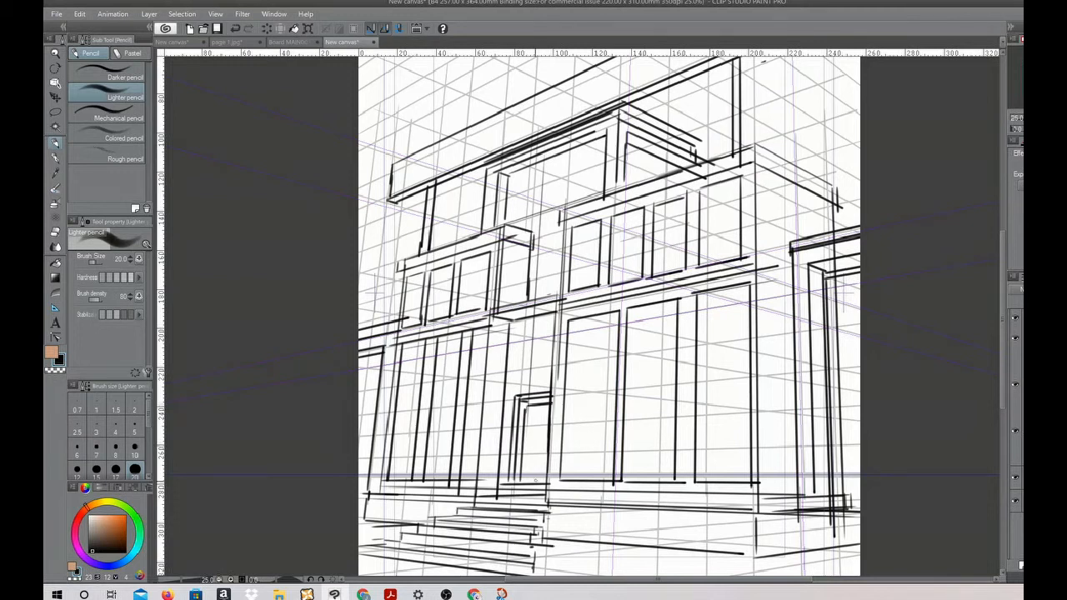
mouse_move(511, 332)
left_mouse_down()
mouse_move(510, 377)
mouse_move(545, 374)
mouse_move(515, 382)
mouse_move(559, 376)
left_mouse_up()
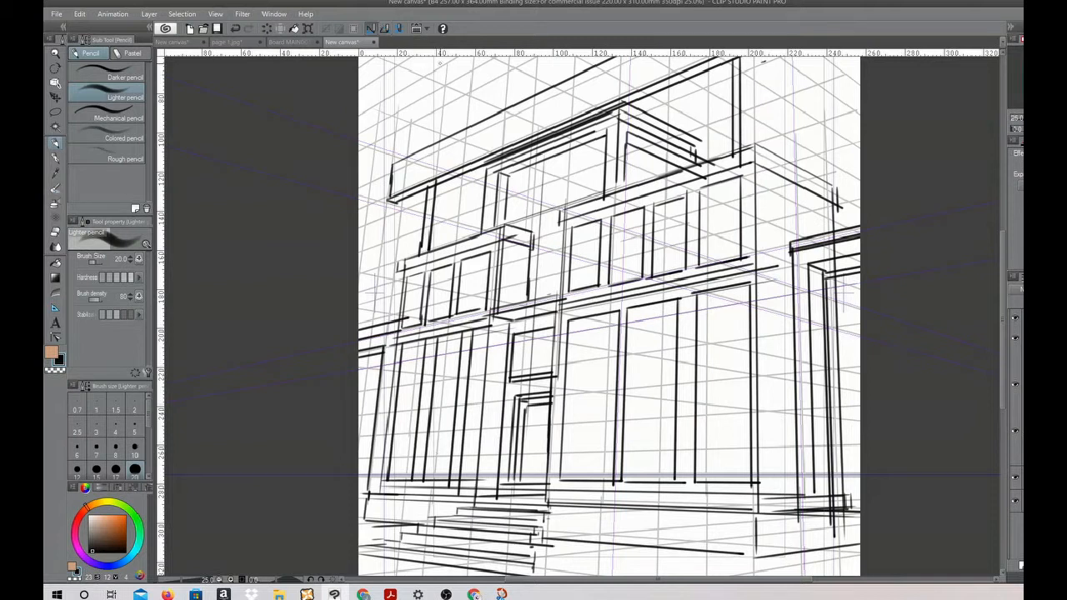
Turn off Snap to Special Ruler and sketch freehand handrails beside the steps, plus posts and grass along the foundation with the Turnip pen
left_click_drag(534, 578, 534, 575)
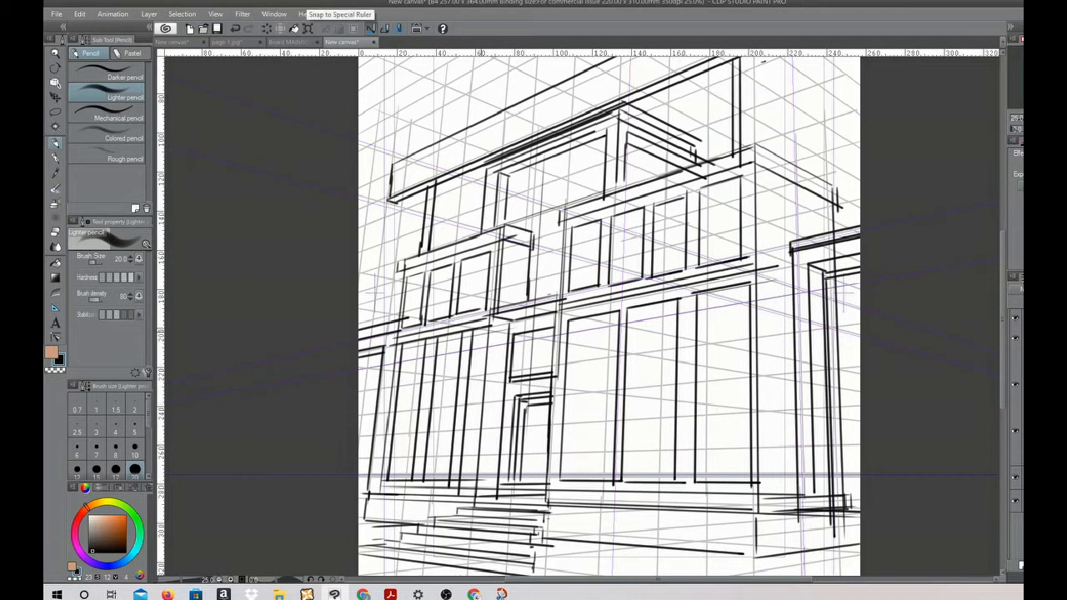
key("p")
left_click_drag(522, 508, 530, 575)
mouse_move(520, 518)
left_mouse_down()
mouse_move(568, 472)
mouse_move(565, 573)
left_mouse_up()
mouse_move(480, 465)
left_mouse_down()
mouse_move(363, 520)
mouse_move(377, 518)
mouse_move(390, 543)
left_mouse_up()
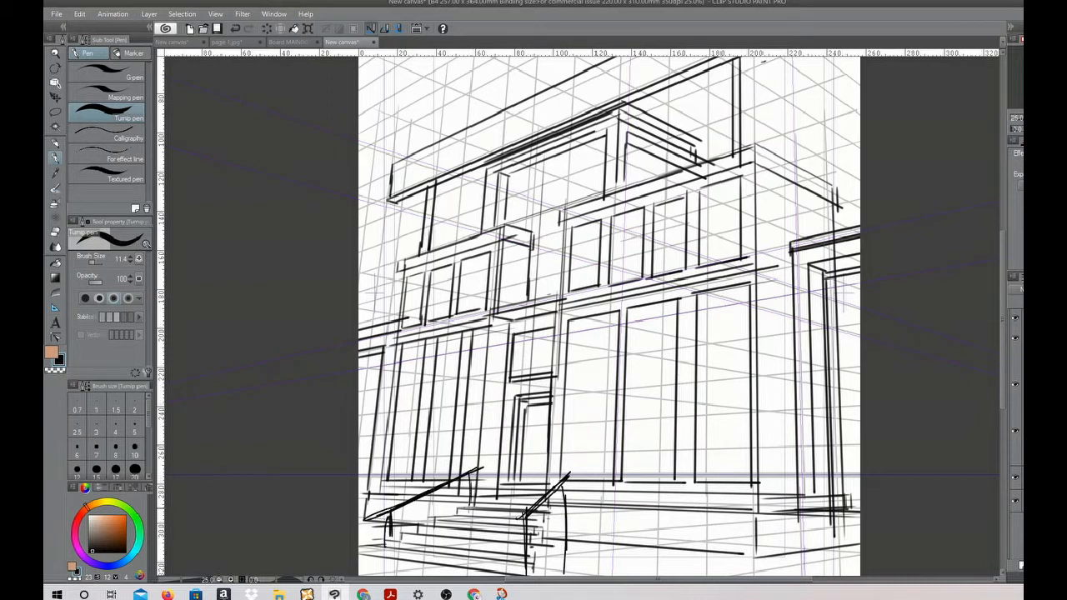
left_click_drag(570, 473, 568, 573)
mouse_move(598, 508)
left_mouse_down()
mouse_move(600, 543)
mouse_move(660, 510)
left_mouse_up()
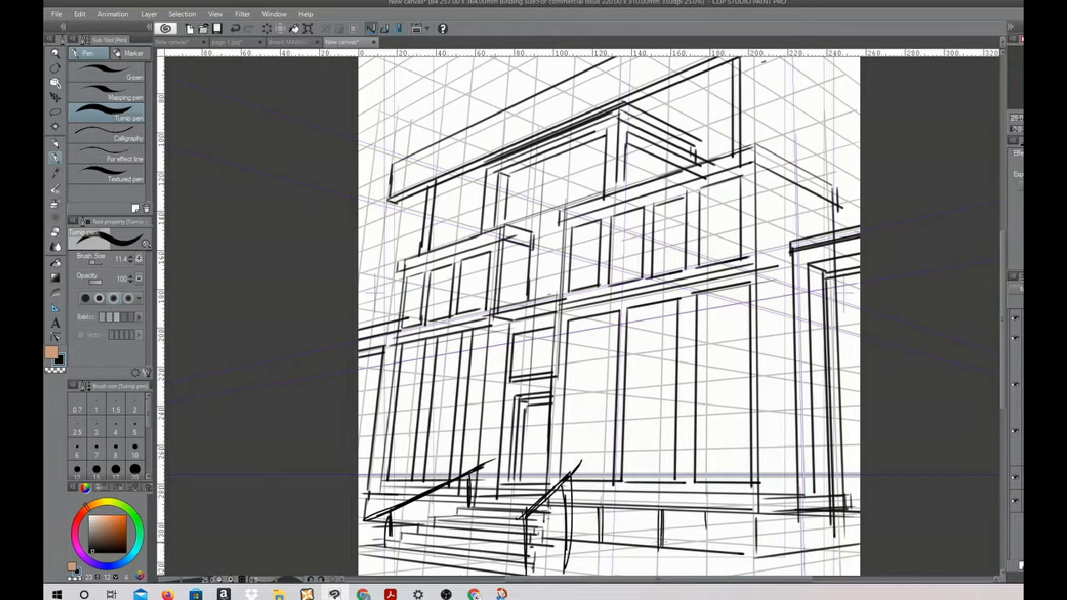
mouse_move(620, 548)
left_mouse_down()
mouse_move(714, 545)
mouse_move(755, 560)
mouse_move(789, 545)
mouse_move(802, 502)
mouse_move(808, 527)
mouse_move(832, 538)
mouse_move(853, 520)
mouse_move(862, 549)
mouse_move(575, 552)
left_mouse_up()
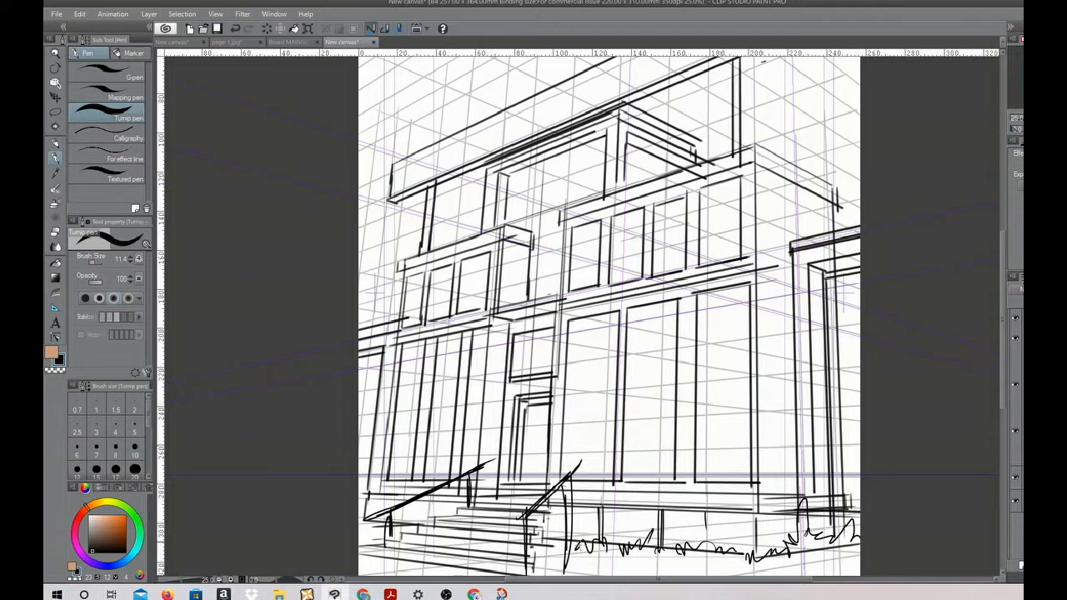
Paint dark overhanging tree branches and a foreground bush at the page edge beside the main block with Opaque watercolor
left_click_drag(906, 367, 839, 486)
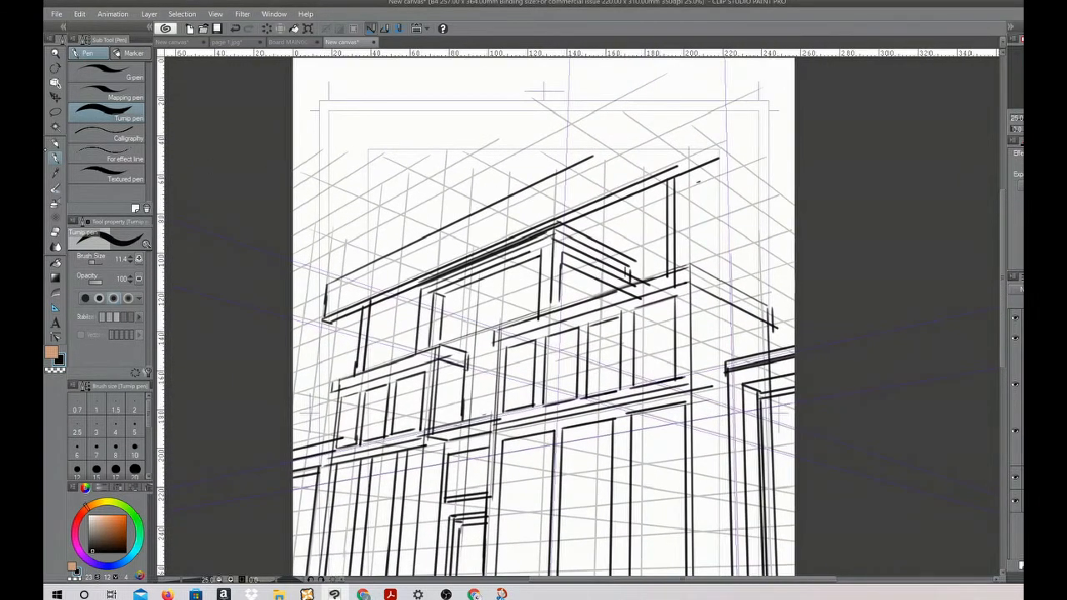
key("b")
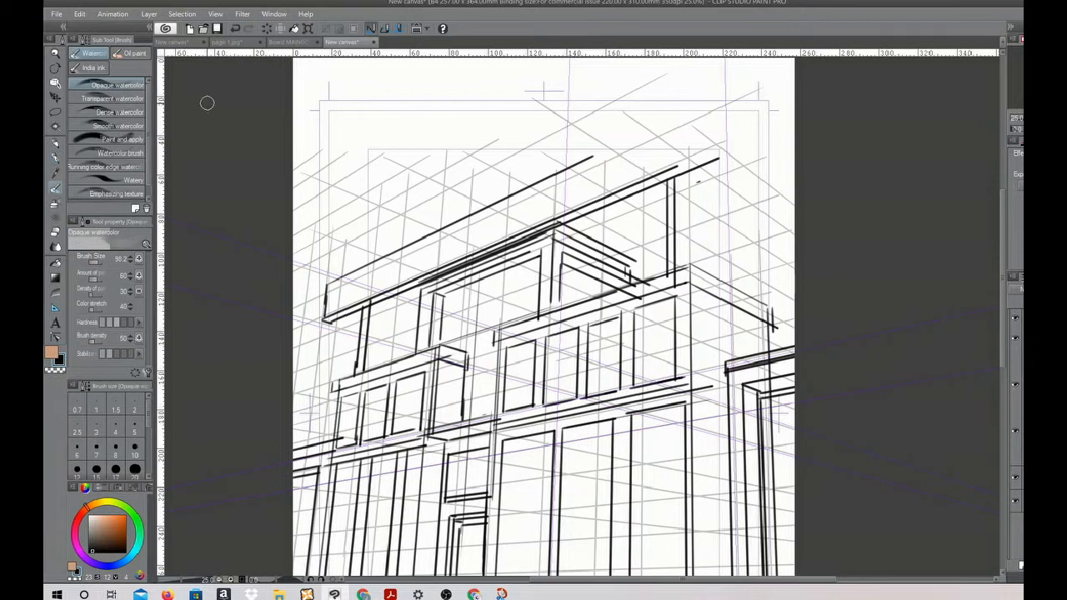
mouse_move(792, 79)
left_mouse_down()
mouse_move(732, 144)
mouse_move(767, 116)
mouse_move(680, 171)
mouse_move(771, 116)
mouse_move(741, 125)
mouse_move(754, 88)
mouse_move(638, 197)
mouse_move(621, 185)
mouse_move(575, 200)
mouse_move(690, 214)
mouse_move(717, 162)
mouse_move(658, 275)
mouse_move(730, 177)
mouse_move(679, 250)
mouse_move(712, 237)
mouse_move(726, 133)
mouse_move(787, 86)
mouse_move(684, 159)
mouse_move(575, 171)
mouse_move(637, 209)
mouse_move(656, 184)
mouse_move(583, 207)
mouse_move(596, 188)
mouse_move(538, 229)
mouse_move(630, 217)
mouse_move(696, 165)
mouse_move(741, 71)
mouse_move(727, 125)
left_mouse_up()
left_click_drag(796, 339, 789, 198)
mouse_move(802, 146)
left_mouse_down()
mouse_move(727, 196)
mouse_move(590, 191)
mouse_move(617, 221)
mouse_move(712, 195)
left_mouse_up()
mouse_move(758, 257)
left_mouse_down()
mouse_move(667, 282)
mouse_move(771, 258)
mouse_move(713, 289)
mouse_move(682, 283)
mouse_move(688, 318)
left_mouse_up()
mouse_move(787, 422)
left_mouse_down()
mouse_move(654, 574)
mouse_move(667, 575)
mouse_move(775, 437)
mouse_move(683, 575)
mouse_move(774, 459)
mouse_move(725, 567)
mouse_move(779, 466)
mouse_move(741, 558)
mouse_move(774, 569)
mouse_move(801, 546)
left_mouse_up()
mouse_move(710, 484)
left_mouse_down()
mouse_move(698, 471)
mouse_move(704, 437)
mouse_move(673, 417)
mouse_move(682, 462)
mouse_move(689, 410)
mouse_move(671, 430)
mouse_move(704, 392)
mouse_move(734, 408)
mouse_move(754, 333)
mouse_move(775, 407)
left_mouse_up()
Outline leafy shapes around the foreground bush with the Turnip pen and fill them and the middle branch with Opaque watercolor
left_click(55, 157)
mouse_move(683, 437)
left_mouse_down()
mouse_move(620, 393)
mouse_move(629, 429)
mouse_move(550, 468)
mouse_move(642, 500)
mouse_move(551, 566)
left_mouse_up()
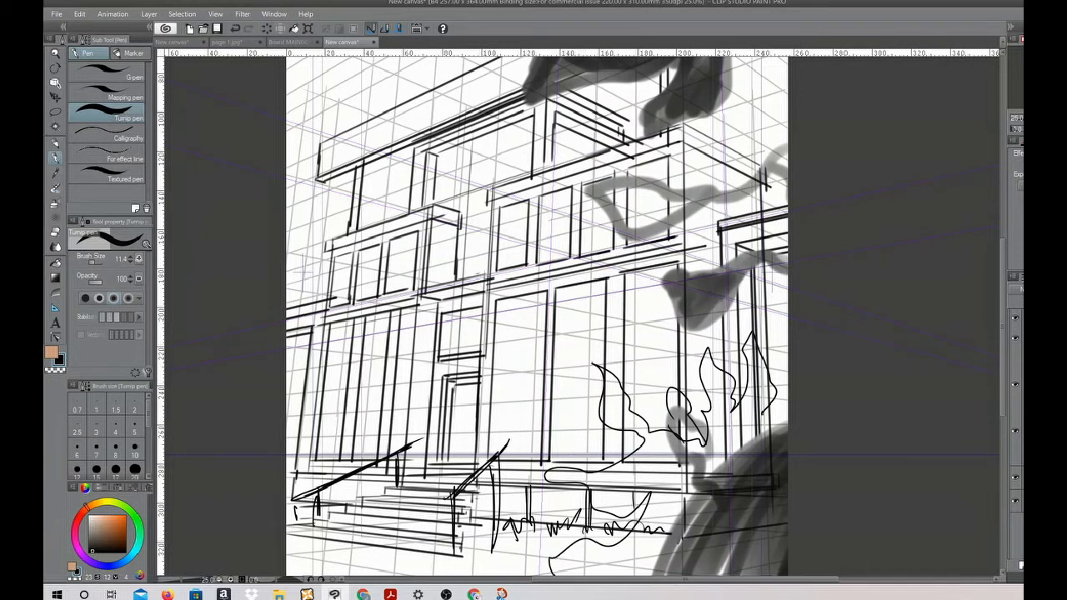
key("b")
mouse_move(647, 450)
left_mouse_down()
mouse_move(685, 569)
mouse_move(723, 417)
mouse_move(714, 367)
mouse_move(740, 446)
mouse_move(750, 341)
mouse_move(780, 450)
mouse_move(683, 508)
mouse_move(666, 554)
mouse_move(638, 567)
mouse_move(550, 560)
mouse_move(671, 457)
mouse_move(642, 491)
mouse_move(616, 500)
mouse_move(633, 483)
mouse_move(602, 471)
mouse_move(608, 500)
mouse_move(621, 391)
mouse_move(606, 420)
mouse_move(674, 413)
mouse_move(709, 455)
mouse_move(722, 400)
mouse_move(759, 383)
left_mouse_up()
mouse_move(638, 221)
left_mouse_down()
mouse_move(658, 204)
mouse_move(616, 196)
mouse_move(735, 201)
mouse_move(779, 133)
mouse_move(762, 283)
mouse_move(784, 304)
left_mouse_up()
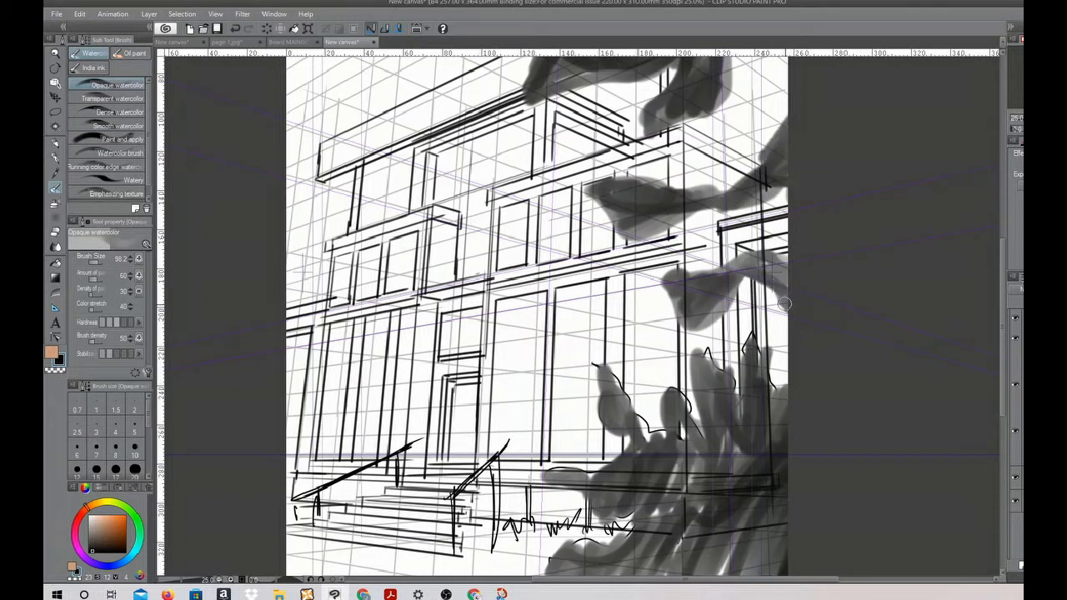
Shade the ground in front of the building with broad diagonal strokes spreading from the bush past the steps
left_click_drag(618, 548, 532, 572)
mouse_move(901, 383)
left_mouse_down()
mouse_move(837, 554)
mouse_move(947, 376)
mouse_move(945, 303)
mouse_move(933, 378)
mouse_move(968, 199)
left_mouse_up()
mouse_move(718, 443)
left_mouse_down()
mouse_move(659, 476)
mouse_move(575, 500)
mouse_move(556, 490)
mouse_move(613, 455)
mouse_move(742, 454)
mouse_move(783, 487)
mouse_move(858, 503)
left_mouse_up()
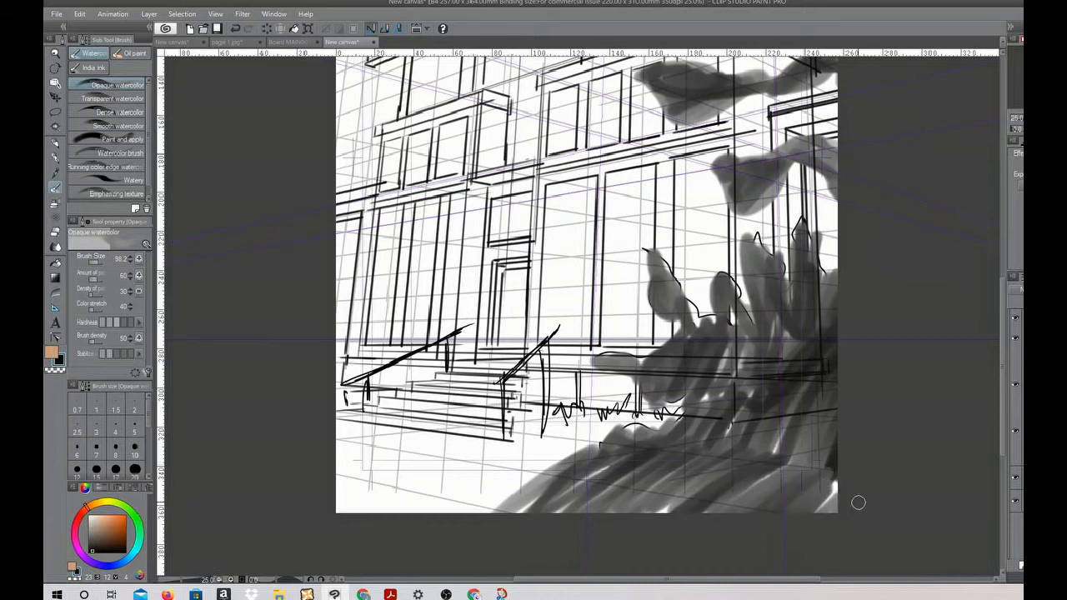
mouse_move(510, 441)
left_mouse_down()
mouse_move(310, 525)
mouse_move(512, 430)
mouse_move(358, 521)
mouse_move(533, 425)
mouse_move(469, 493)
mouse_move(533, 450)
mouse_move(588, 466)
left_mouse_up()
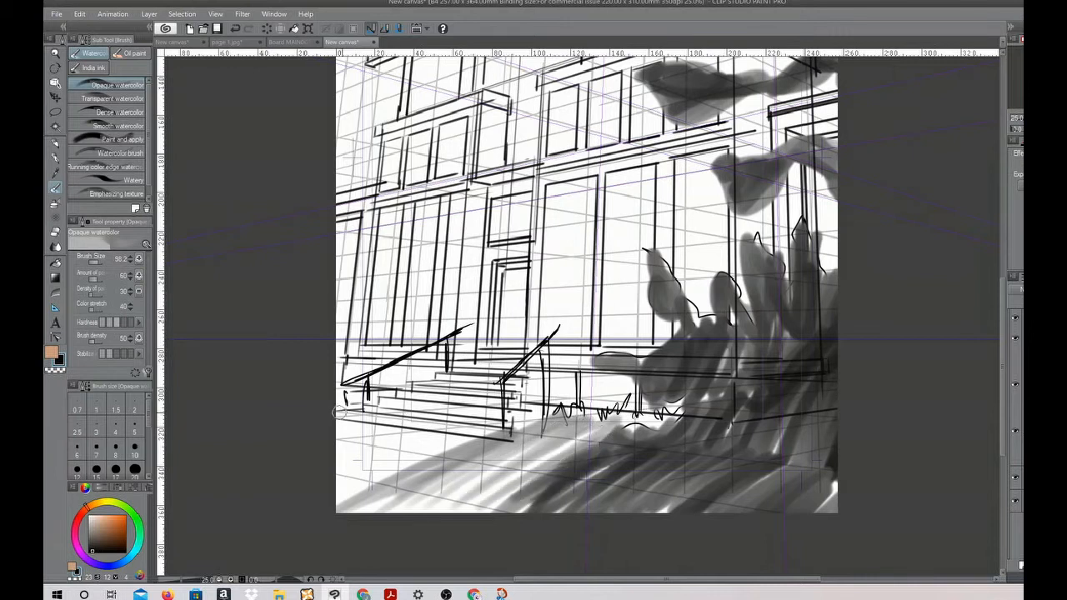
Shade the step risers, the door frame and the recessed wall and ledge around the doorway
left_click_drag(344, 410, 505, 435)
left_click_drag(382, 395, 517, 420)
mouse_move(416, 387)
left_mouse_down()
mouse_move(505, 393)
mouse_move(477, 380)
left_mouse_up()
mouse_move(498, 262)
left_mouse_down()
mouse_move(490, 333)
mouse_move(494, 304)
mouse_move(532, 263)
left_mouse_up()
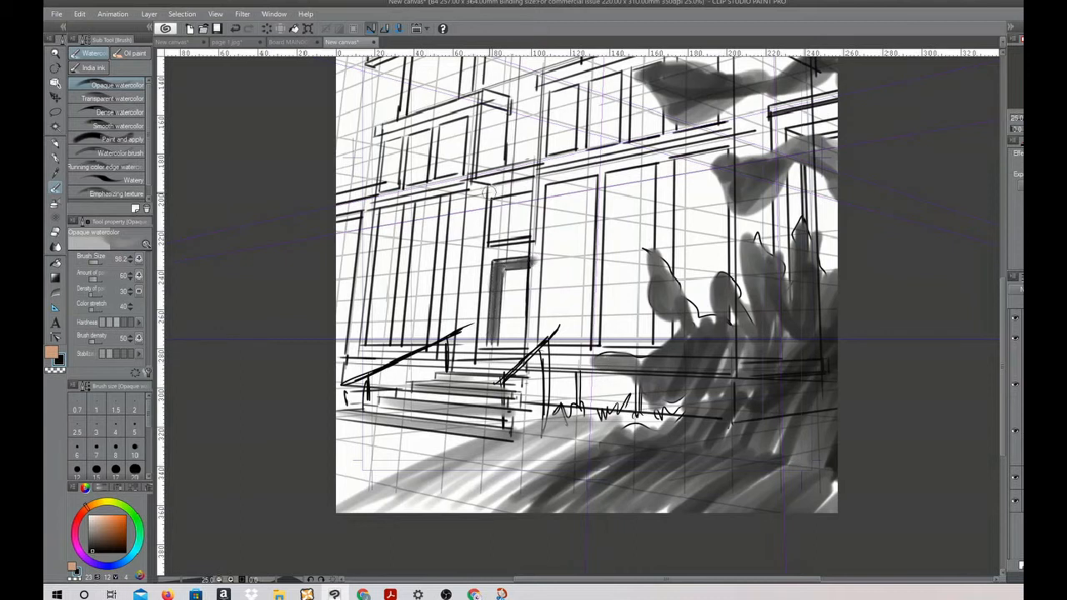
mouse_move(483, 191)
left_mouse_down()
mouse_move(478, 314)
mouse_move(468, 182)
mouse_move(465, 333)
left_mouse_up()
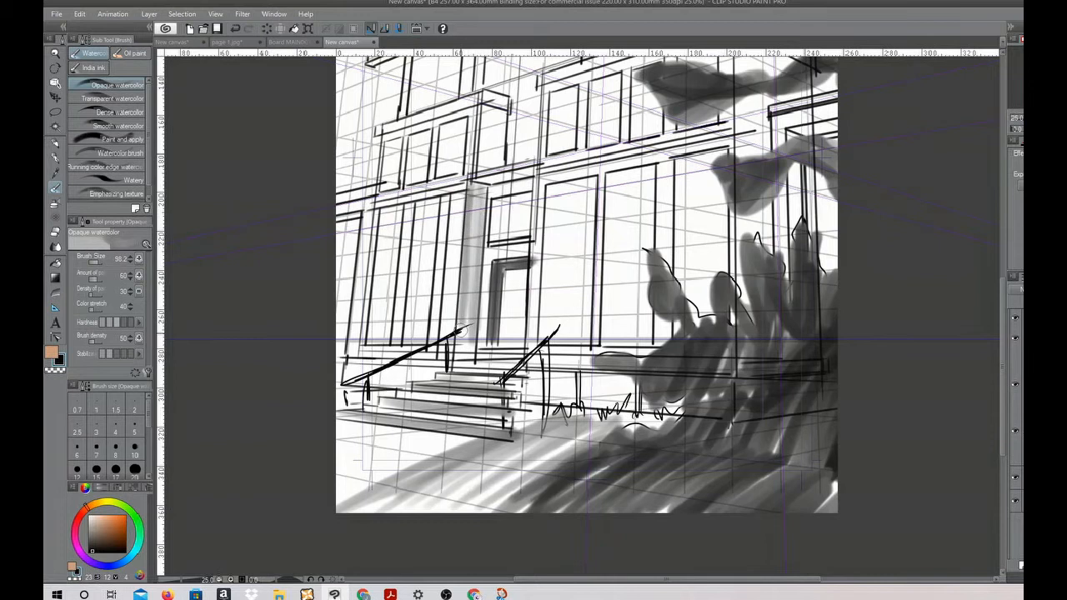
mouse_move(479, 181)
left_mouse_down()
mouse_move(540, 170)
mouse_move(487, 187)
mouse_move(547, 193)
mouse_move(546, 346)
left_mouse_up()
Add inner shadows to the tall ground-floor windows of the main block and the wing
mouse_move(552, 190)
left_mouse_down()
mouse_move(595, 177)
mouse_move(557, 189)
left_mouse_up()
mouse_move(611, 163)
left_mouse_down()
mouse_move(606, 317)
mouse_move(622, 232)
mouse_move(666, 165)
mouse_move(635, 170)
mouse_move(676, 292)
mouse_move(680, 155)
mouse_move(726, 160)
mouse_move(708, 167)
left_mouse_up()
left_click_drag(383, 210, 372, 327)
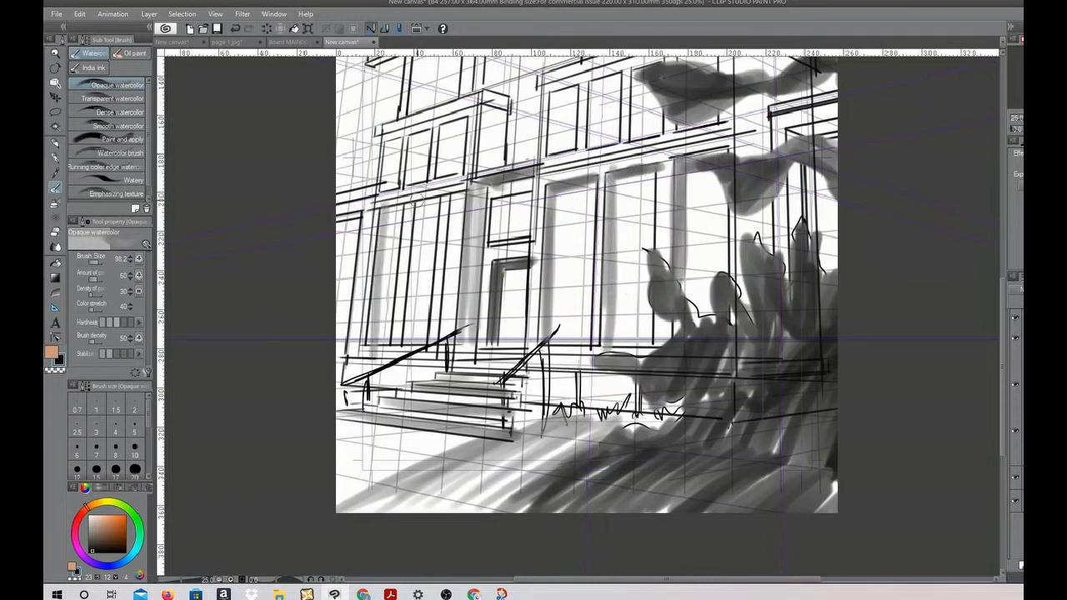
left_click_drag(415, 196, 408, 335)
left_click_drag(450, 192, 438, 338)
left_click_drag(383, 211, 434, 201)
Shade the windows on the storey above the ground floor and the underside of the ledge at the wing's outer end
left_click_drag(388, 142, 386, 179)
left_click_drag(411, 133, 410, 181)
left_click_drag(444, 127, 442, 172)
mouse_move(554, 107)
left_mouse_down()
mouse_move(553, 92)
mouse_move(553, 150)
mouse_move(554, 100)
mouse_move(552, 125)
left_mouse_up()
mouse_move(602, 80)
left_mouse_down()
mouse_move(592, 150)
mouse_move(598, 80)
left_mouse_up()
mouse_move(395, 170)
left_mouse_down()
mouse_move(422, 149)
mouse_move(422, 181)
left_mouse_up()
mouse_move(453, 129)
left_mouse_down()
mouse_move(457, 166)
mouse_move(459, 147)
left_mouse_up()
mouse_move(341, 222)
left_mouse_down()
mouse_move(357, 219)
mouse_move(339, 223)
left_mouse_up()
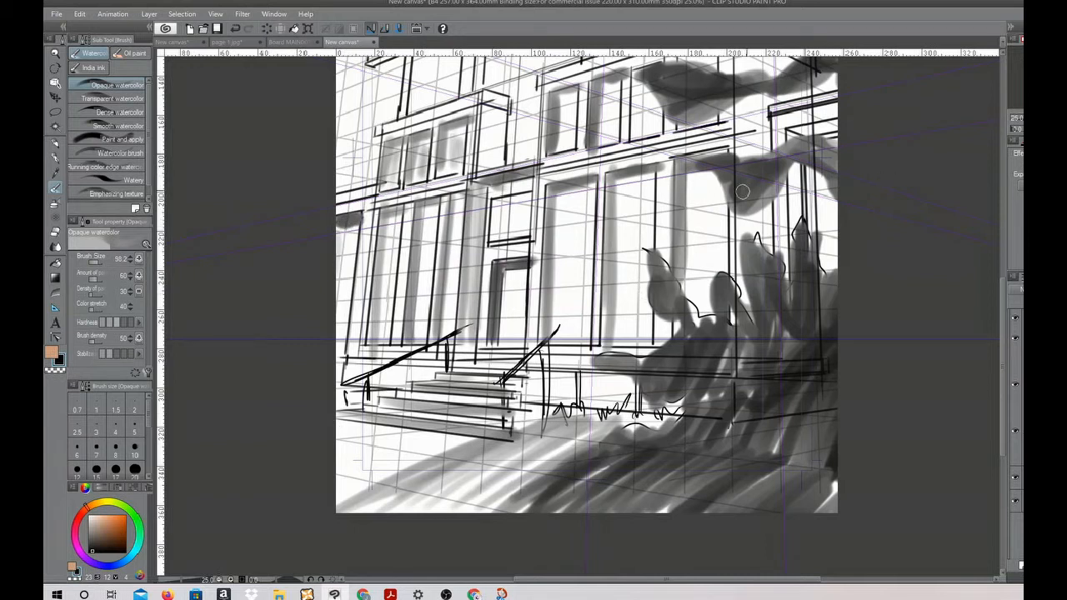
Shade the wing's upper side wall, the top storey's inner frames and the underside of the overhanging roof slab
mouse_move(488, 99)
left_mouse_down()
mouse_move(484, 177)
mouse_move(509, 112)
mouse_move(510, 152)
left_mouse_up()
left_click_drag(585, 250, 556, 354)
mouse_move(493, 383)
left_mouse_down()
mouse_move(491, 437)
mouse_move(488, 371)
mouse_move(471, 442)
mouse_move(501, 432)
left_mouse_up()
left_click_drag(690, 257, 667, 391)
mouse_move(428, 273)
left_mouse_down()
mouse_move(430, 317)
mouse_move(420, 266)
left_mouse_up()
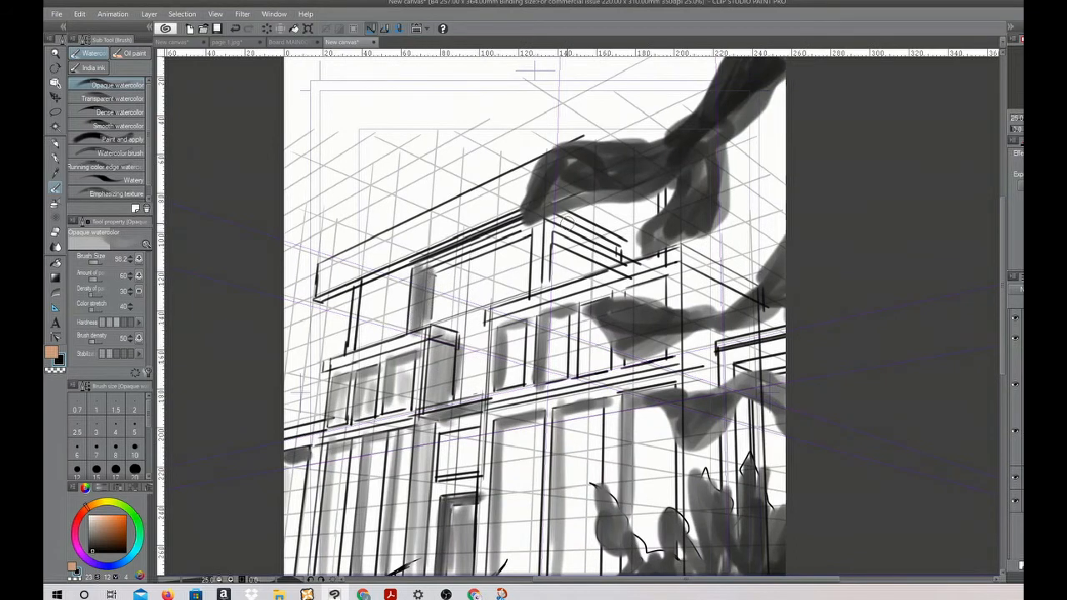
left_click_drag(554, 237, 639, 266)
left_click_drag(535, 228, 440, 267)
mouse_move(338, 287)
left_mouse_down()
mouse_move(574, 205)
mouse_move(577, 192)
left_mouse_up()
Shade the main block's side wall around its corner with light vertical strokes
left_click_drag(688, 262, 685, 500)
left_click_drag(696, 262, 698, 465)
left_click_drag(709, 267, 705, 479)
left_click_drag(718, 332, 720, 498)
left_click_drag(710, 294, 723, 356)
left_click_drag(725, 315, 766, 311)
left_click_drag(628, 421, 661, 205)
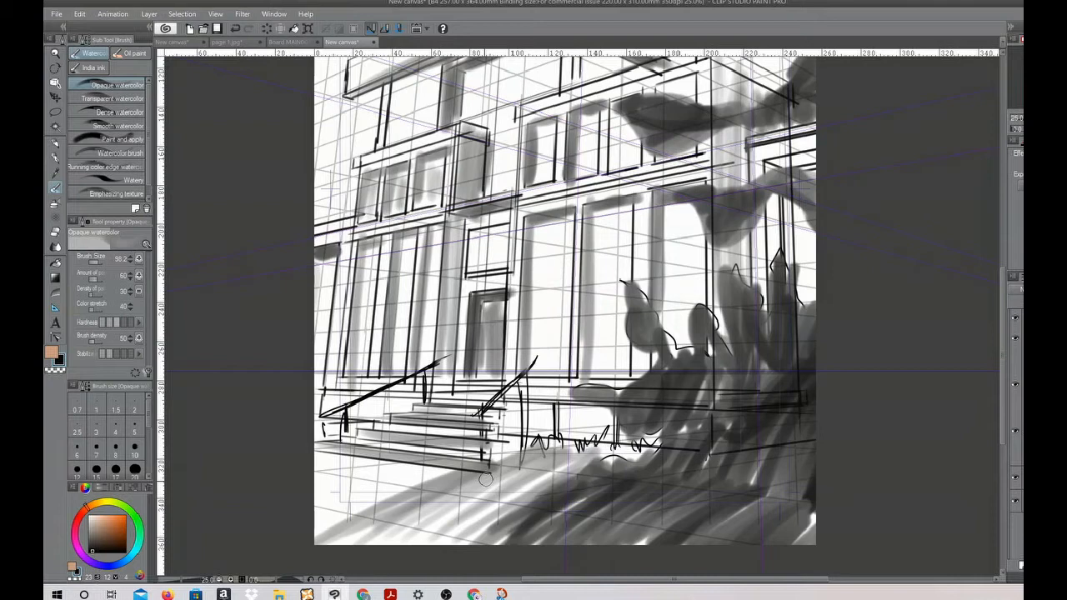
mouse_move(762, 319)
left_mouse_down()
mouse_move(728, 328)
mouse_move(663, 375)
mouse_move(675, 408)
mouse_move(738, 434)
mouse_move(772, 400)
mouse_move(761, 433)
mouse_move(797, 352)
mouse_move(799, 367)
mouse_move(740, 407)
mouse_move(700, 476)
left_mouse_up()
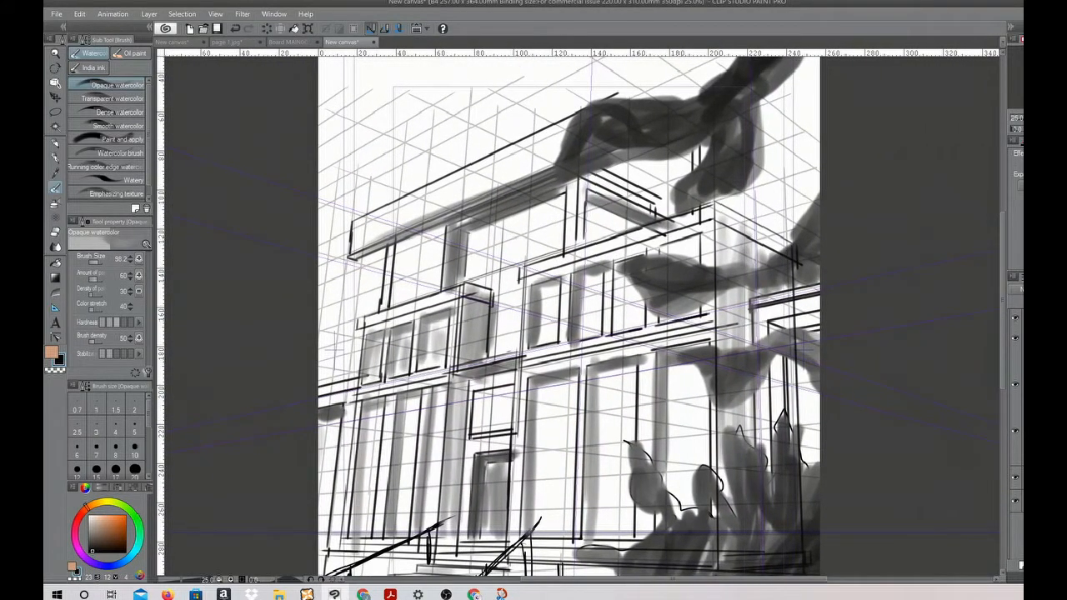
Add a new layer and try fading the layer with the building's main structure lines
key("c")
left_click_drag(1002, 307, 1003, 335)
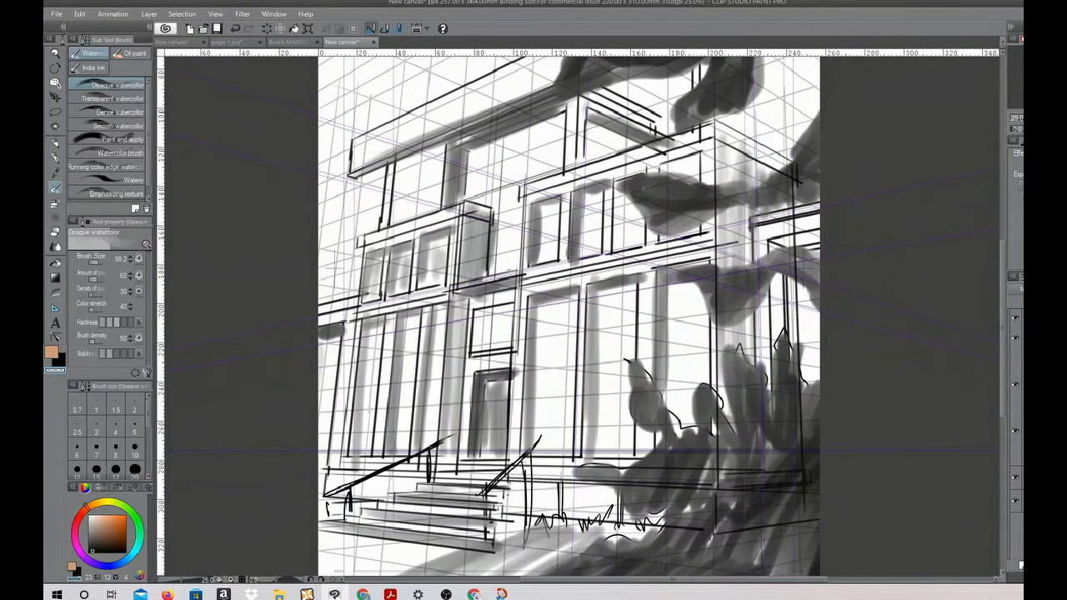
key("ctrl+shift+n")
key("ctrl+z")
key("ctrl+z")
key("ctrl+z")
key("ctrl+z")
key("ctrl+z")
key("ctrl+z")
key("ctrl+z")
key("ctrl+z")
key("ctrl+z")
key("ctrl+z")
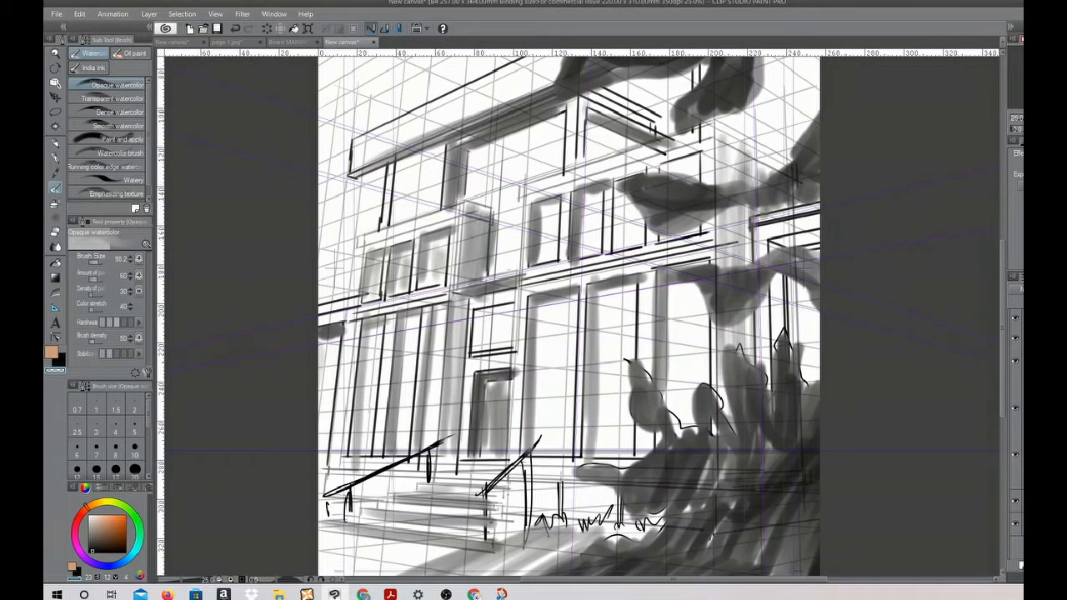
key("ctrl+z")
key("ctrl+y")
key("ctrl+y")
key("ctrl+y")
key("ctrl+y")
key("ctrl+y")
key("ctrl+y")
key("ctrl+y")
key("ctrl+y")
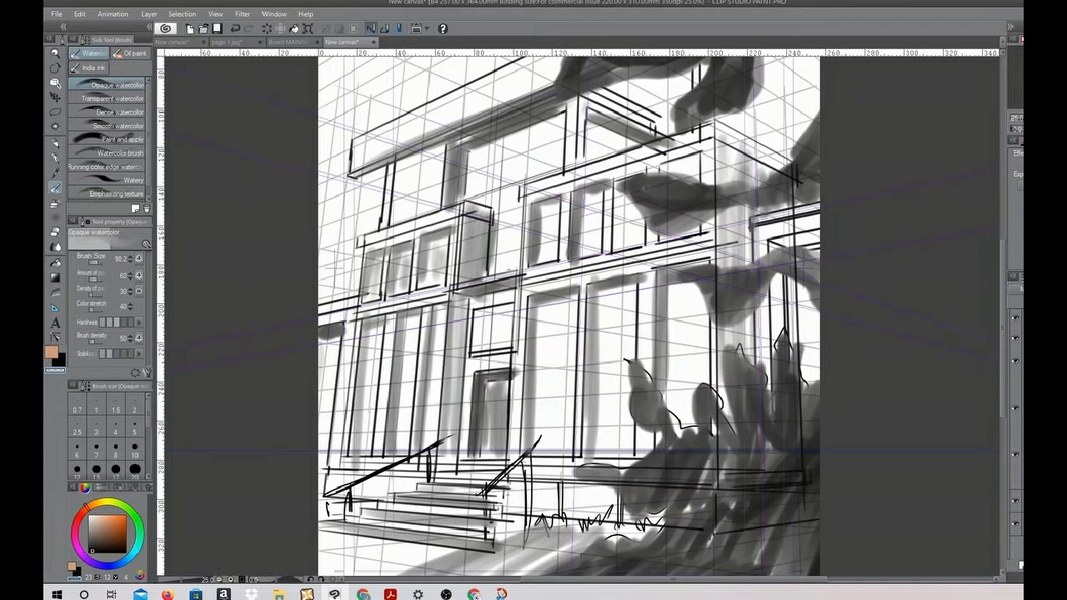
Lower the opacity of the building's detail and shading artwork, keeping the main structure lines dark
key("ctrl+z")
key("ctrl+z")
key("ctrl+z")
key("ctrl+z")
key("ctrl+y")
key("ctrl+y")
key("ctrl+y")
key("ctrl+y")
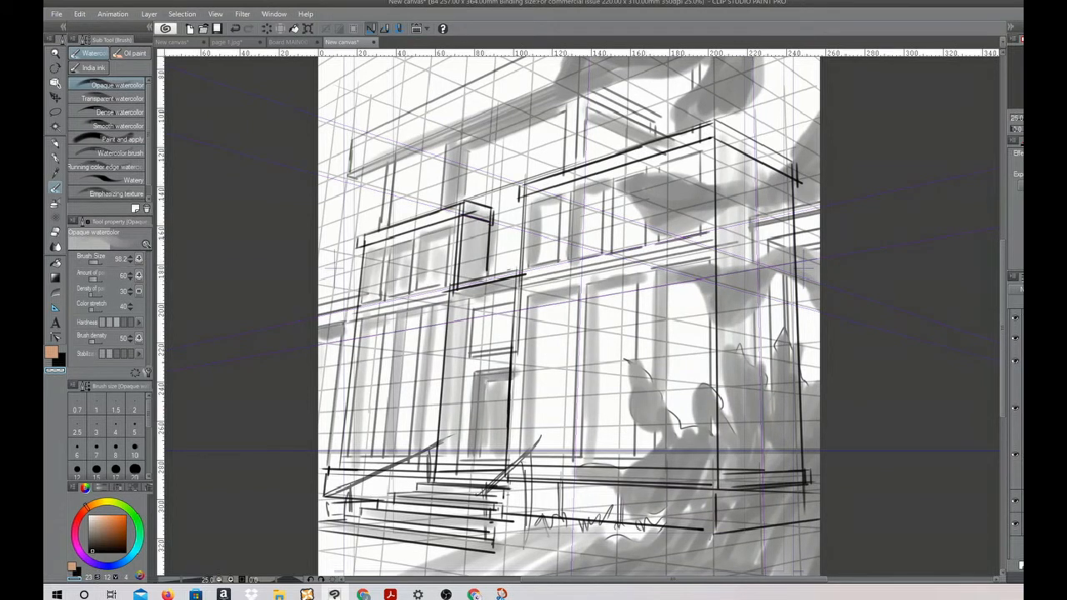
Sketch a figure's curved shoulder line in front of the doorway in black with the Turnip pen
left_click(56, 159)
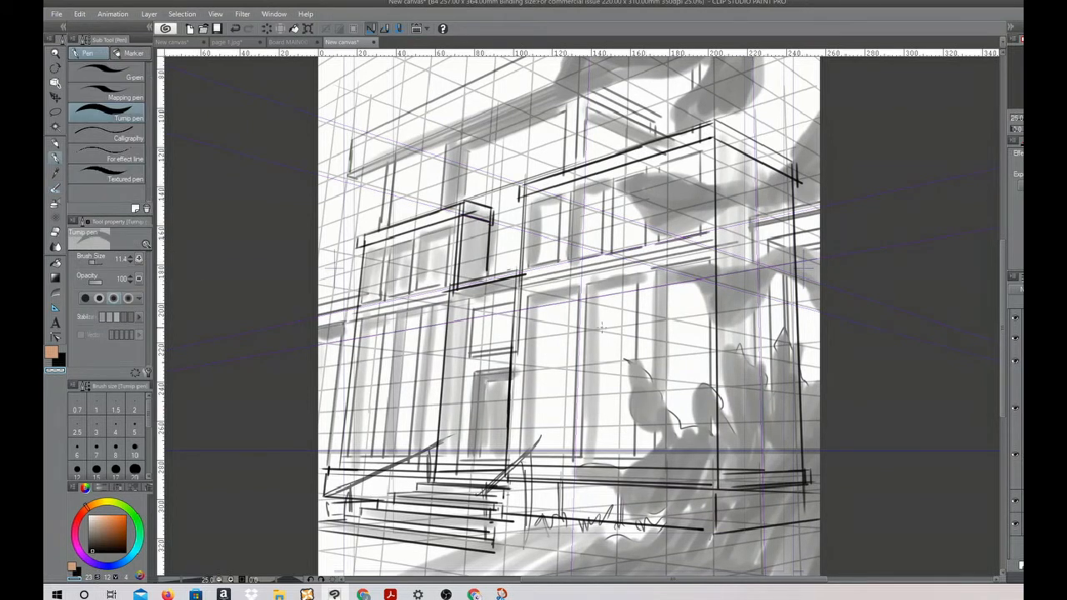
scroll(563, 328, "up", 1)
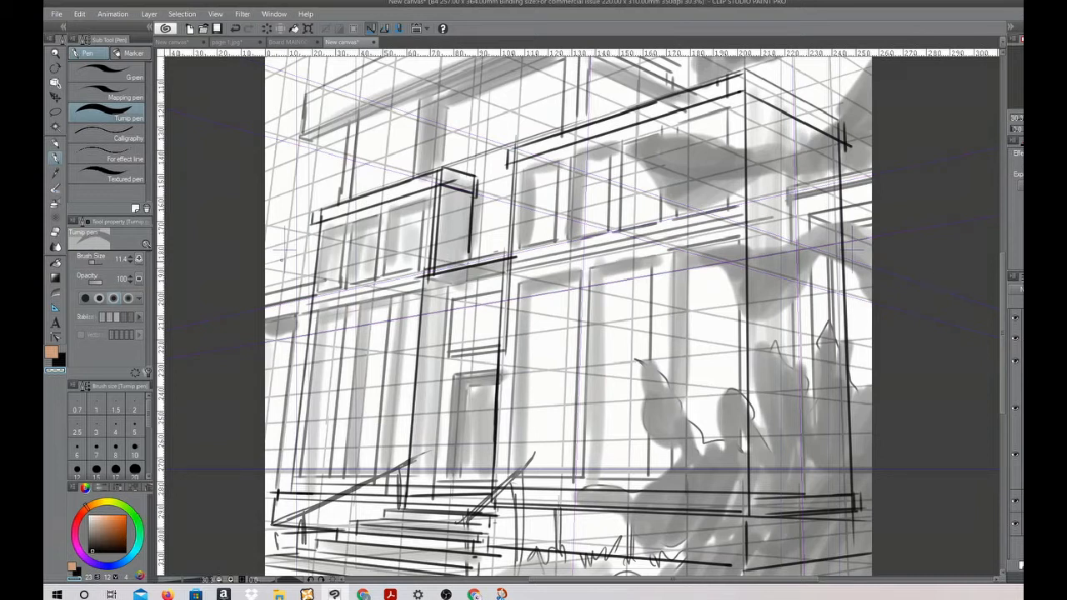
left_click(60, 359)
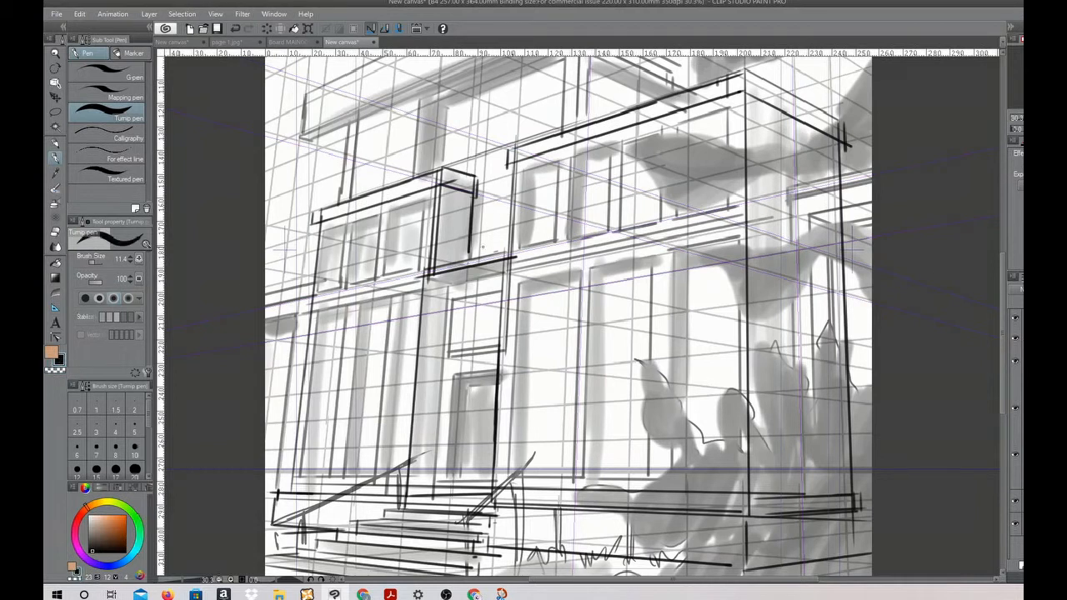
left_click_drag(469, 265, 562, 307)
left_click_drag(435, 284, 538, 275)
mouse_move(459, 265)
left_mouse_down()
mouse_move(429, 309)
mouse_move(548, 286)
mouse_move(563, 362)
left_mouse_up()
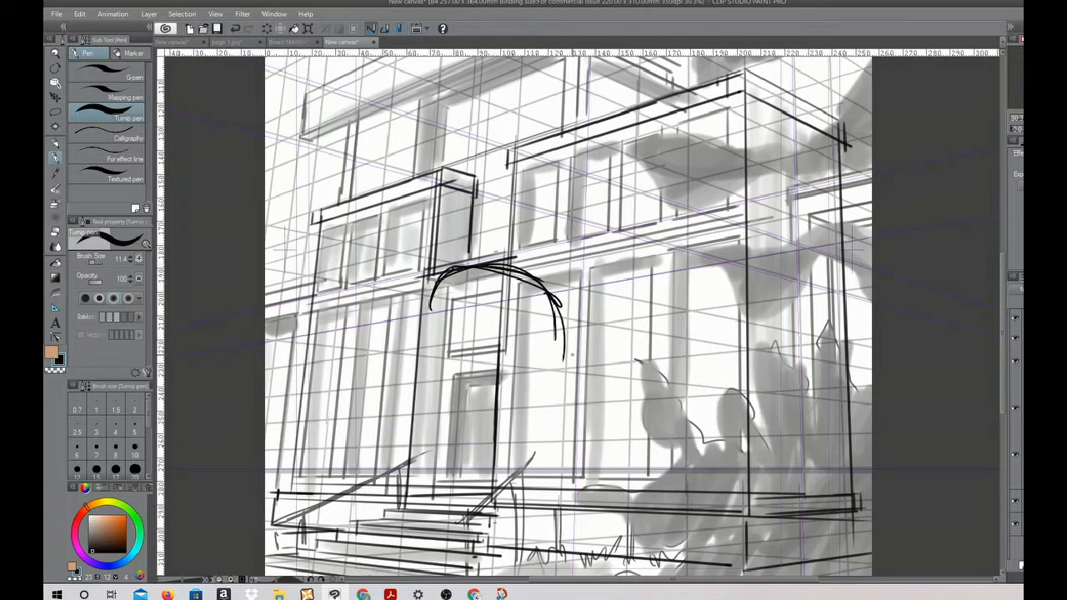
Hide the building's detail and shading artwork and fade its main structure lines
left_click(1015, 456)
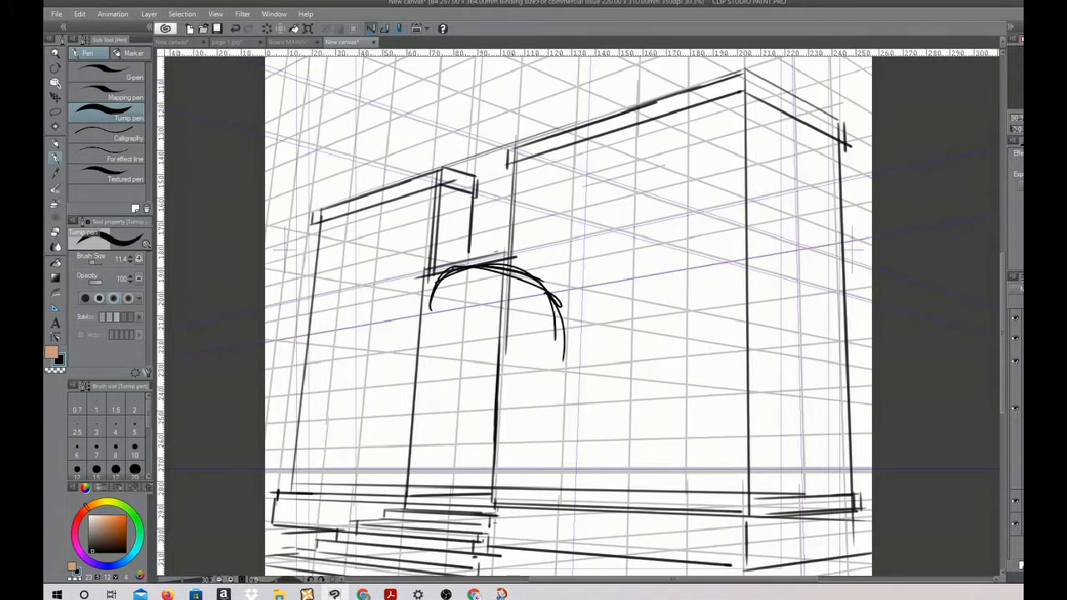
left_click_drag(1062, 289, 1044, 289)
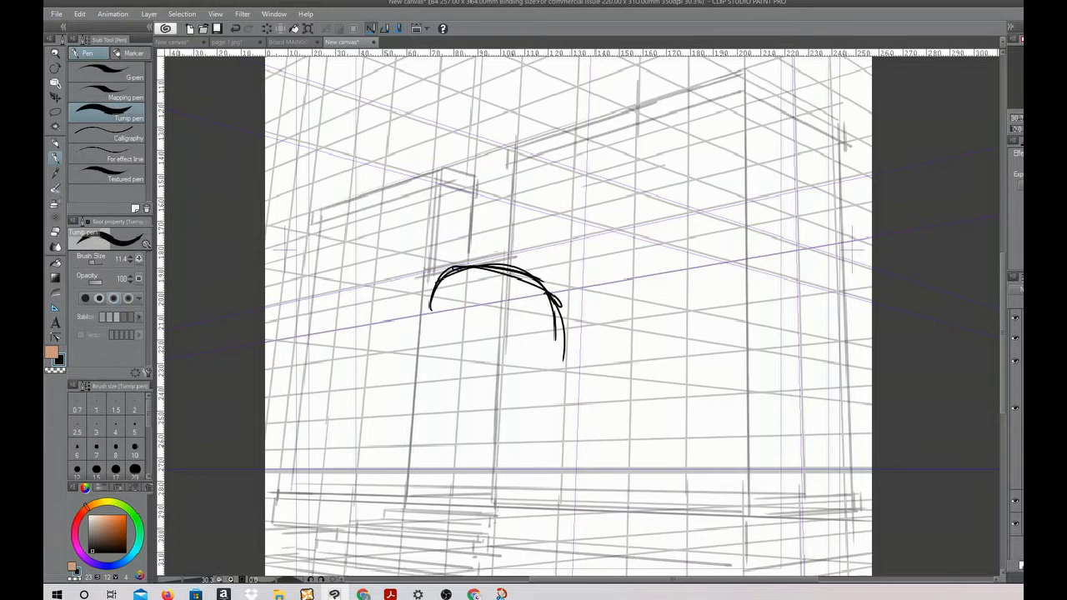
Draw the figure's chest, rib cage and waist lines below the shoulder curve
left_click_drag(451, 261, 437, 367)
mouse_move(523, 275)
left_mouse_down()
mouse_move(540, 373)
mouse_move(566, 396)
left_mouse_up()
left_click_drag(567, 336, 571, 393)
mouse_move(530, 361)
left_mouse_down()
mouse_move(438, 350)
mouse_move(460, 405)
mouse_move(547, 445)
left_mouse_up()
left_click_drag(568, 390, 570, 459)
left_click_drag(465, 397, 475, 471)
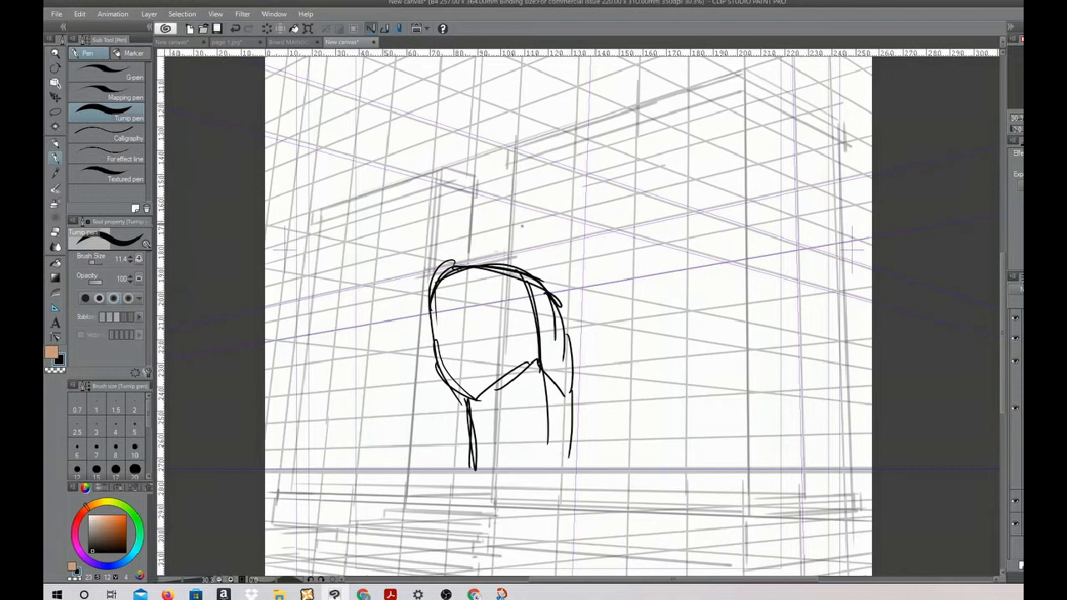
Sketch the figure's head above the torso, with the skull outline, brow line and side plane
mouse_move(503, 155)
left_mouse_down()
mouse_move(529, 161)
mouse_move(547, 185)
mouse_move(547, 172)
mouse_move(542, 230)
left_mouse_up()
left_click_drag(544, 170, 540, 218)
mouse_move(518, 151)
left_mouse_down()
mouse_move(482, 165)
mouse_move(551, 178)
left_mouse_up()
left_click_drag(533, 157, 539, 240)
left_click_drag(508, 190, 550, 210)
mouse_move(507, 154)
left_mouse_down()
mouse_move(478, 200)
mouse_move(478, 238)
left_mouse_up()
left_click_drag(481, 190, 477, 225)
left_click_drag(500, 165, 488, 194)
left_click_drag(482, 168, 484, 227)
mouse_move(504, 182)
left_mouse_down()
mouse_move(497, 240)
mouse_move(486, 227)
left_mouse_up()
Define the figure's jaw and chin and connect the head to the torso with neck lines
left_click_drag(501, 203, 502, 247)
left_click_drag(500, 243, 530, 260)
left_click_drag(538, 245, 500, 259)
mouse_move(492, 213)
left_mouse_down()
mouse_move(483, 244)
mouse_move(510, 265)
mouse_move(528, 260)
left_mouse_up()
left_click_drag(523, 261, 527, 274)
Add rounded shoulder shapes on both sides of the figure's torso
mouse_move(452, 271)
left_mouse_down()
mouse_move(410, 284)
mouse_move(420, 270)
left_mouse_up()
mouse_move(417, 281)
left_mouse_down()
mouse_move(405, 300)
mouse_move(417, 335)
left_mouse_up()
mouse_move(430, 270)
left_mouse_down()
mouse_move(405, 327)
mouse_move(437, 345)
left_mouse_up()
left_click_drag(530, 280, 587, 358)
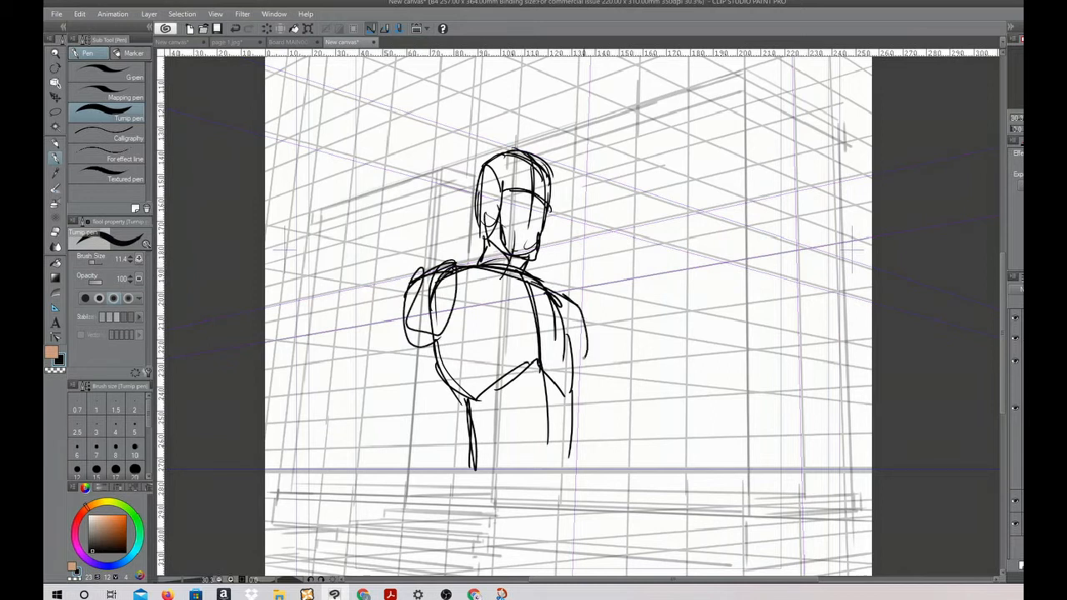
Draw the figure's upper arms with round elbow joints and curved guide lines linking both elbows across the waist
left_click_drag(406, 296, 395, 427)
mouse_move(448, 308)
left_mouse_down()
mouse_move(410, 425)
mouse_move(397, 406)
left_mouse_up()
left_click_drag(405, 443, 627, 441)
left_click_drag(583, 342, 609, 433)
mouse_move(570, 350)
left_mouse_down()
mouse_move(594, 436)
mouse_move(606, 445)
mouse_move(477, 465)
left_mouse_up()
left_click_drag(440, 464, 378, 458)
Extend the figure's torso sides down through the waist and outline the pelvis with a V-shaped crotch
left_click_drag(542, 367, 547, 494)
left_click_drag(430, 359, 472, 502)
left_click_drag(578, 425, 577, 483)
left_click_drag(575, 465, 565, 495)
left_click_drag(476, 497, 521, 512)
left_click_drag(543, 467, 550, 520)
left_click_drag(571, 471, 555, 513)
left_click_drag(578, 483, 555, 519)
left_click_drag(562, 463, 548, 520)
Start both of the figure's thighs below the pelvis and add a curved contour line across the hips
mouse_move(472, 474)
left_mouse_down()
mouse_move(455, 525)
mouse_move(490, 575)
left_mouse_up()
left_click_drag(550, 520, 552, 576)
left_click_drag(577, 496, 582, 570)
left_click_drag(579, 507, 583, 575)
left_click_drag(466, 494, 436, 575)
mouse_move(456, 524)
left_mouse_down()
mouse_move(443, 575)
mouse_move(578, 518)
left_mouse_up()
left_click_drag(579, 505, 593, 576)
Draw both forearms tapering from the elbows to the wrists, and add small chest and eye marks
mouse_move(370, 450)
left_mouse_down()
mouse_move(407, 414)
mouse_move(402, 527)
left_mouse_up()
left_click_drag(364, 442, 398, 559)
left_click_drag(400, 507, 392, 562)
left_click_drag(405, 477, 399, 562)
left_click_drag(620, 428, 622, 542)
left_click_drag(591, 448, 613, 541)
left_click_drag(606, 495, 619, 570)
left_click_drag(603, 528, 627, 568)
left_click_drag(479, 350, 493, 347)
left_click_drag(511, 195, 542, 207)
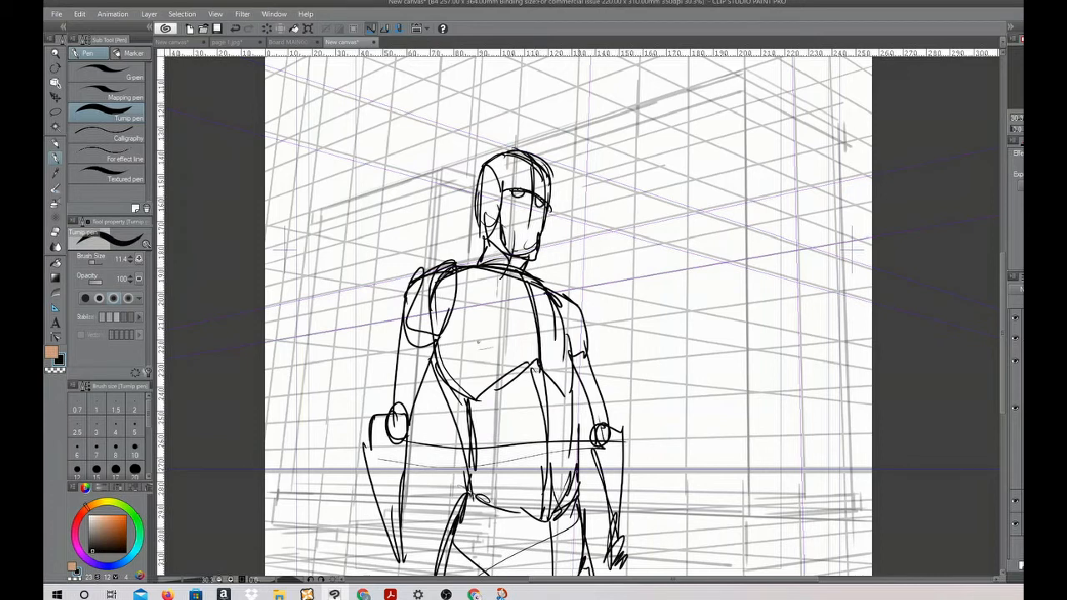
Extend the figure's thighs downward and define the crotch and inner leg lines
left_click_drag(764, 428, 778, 285)
left_click_drag(460, 386, 438, 535)
left_click_drag(510, 430, 557, 463)
left_click_drag(577, 407, 568, 457)
left_click_drag(595, 421, 527, 523)
left_click_drag(557, 472, 525, 537)
left_click_drag(554, 473, 578, 536)
left_click_drag(607, 408, 628, 537)
Sketch simple blocky hands at the ends of both of the figure's forearms
mouse_move(399, 415)
left_mouse_down()
mouse_move(428, 403)
mouse_move(435, 460)
left_mouse_up()
mouse_move(390, 417)
left_mouse_down()
mouse_move(400, 472)
mouse_move(433, 412)
left_mouse_up()
mouse_move(430, 410)
left_mouse_down()
mouse_move(443, 435)
mouse_move(435, 438)
left_mouse_up()
mouse_move(440, 453)
left_mouse_down()
mouse_move(439, 475)
mouse_move(419, 479)
left_mouse_up()
left_click_drag(637, 415, 655, 433)
left_click_drag(650, 428, 641, 479)
left_click_drag(621, 461, 643, 482)
Add short mouth strokes to the lower part of the figure's face
left_click_drag(739, 377, 711, 493)
left_click_drag(503, 201, 525, 209)
left_click_drag(521, 201, 500, 211)
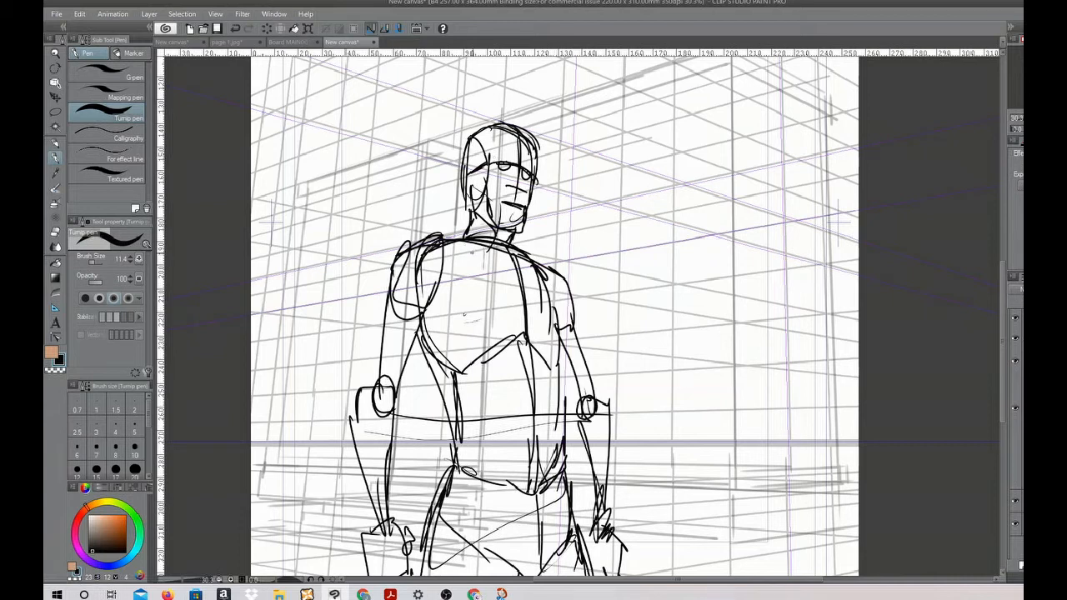
Lower the opacity of the figure sketch layer and add a new layer for the detailed drawing
left_click_drag(465, 243, 532, 275)
left_click_drag(1064, 289, 1040, 289)
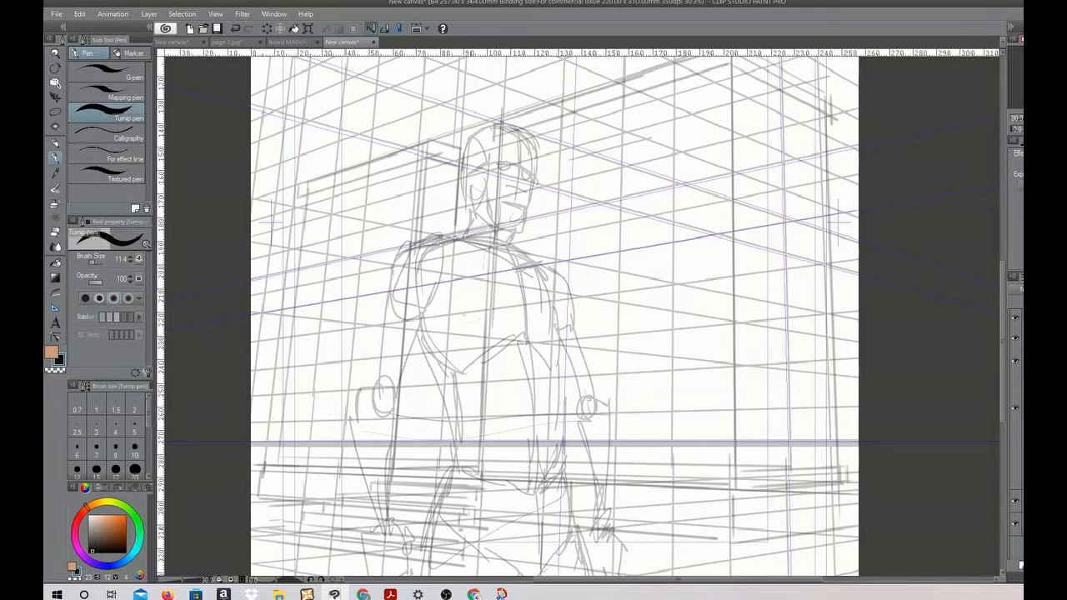
left_click(1022, 565)
scroll(516, 147, "up", 5)
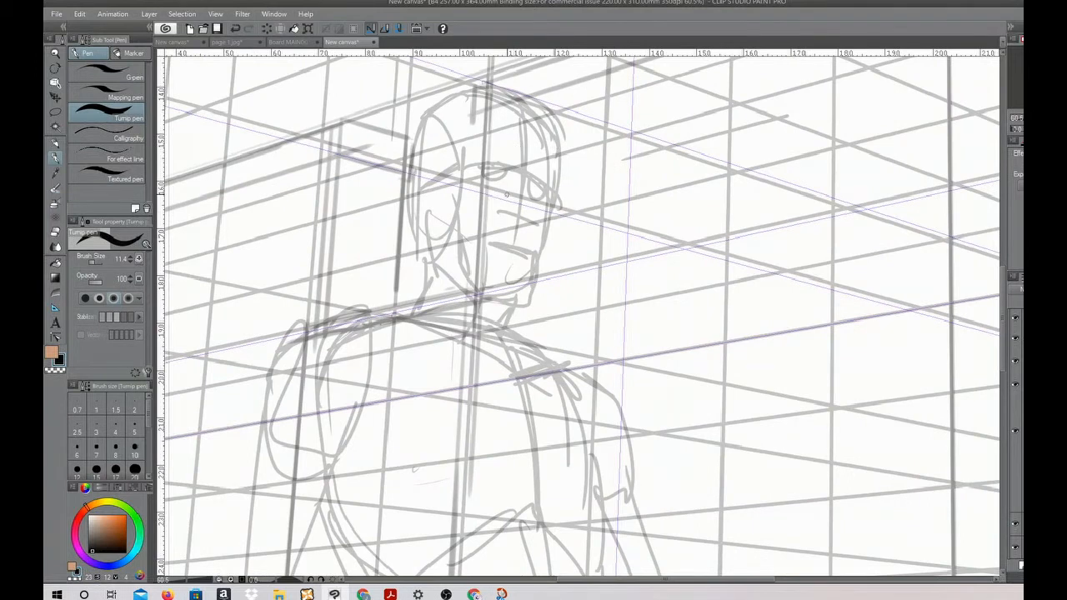
Rotate the canvas and draw the near brow on the faded head with the Turnip pen
key("r")
left_click_drag(567, 219, 482, 227)
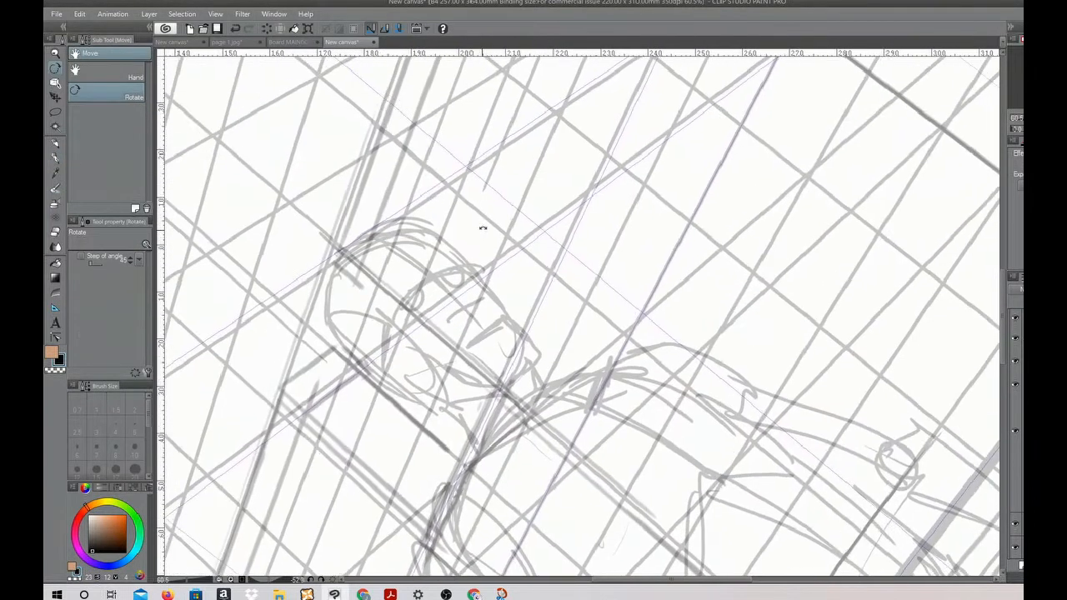
key("p")
left_click_drag(415, 277, 386, 291)
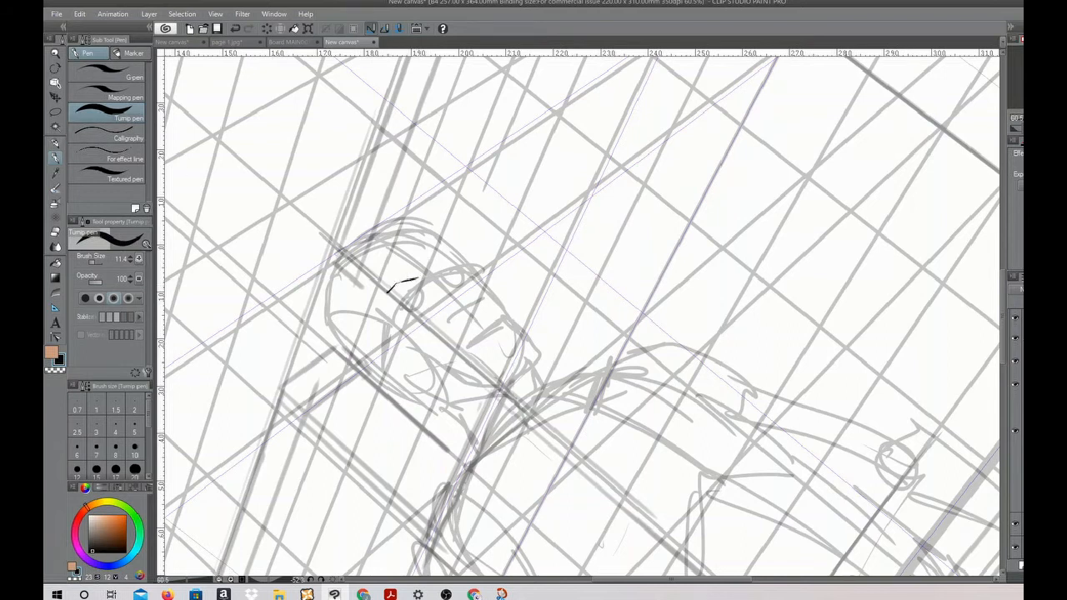
With a fine Darker pencil, draw both brows and the edge of the far eye socket
key("p")
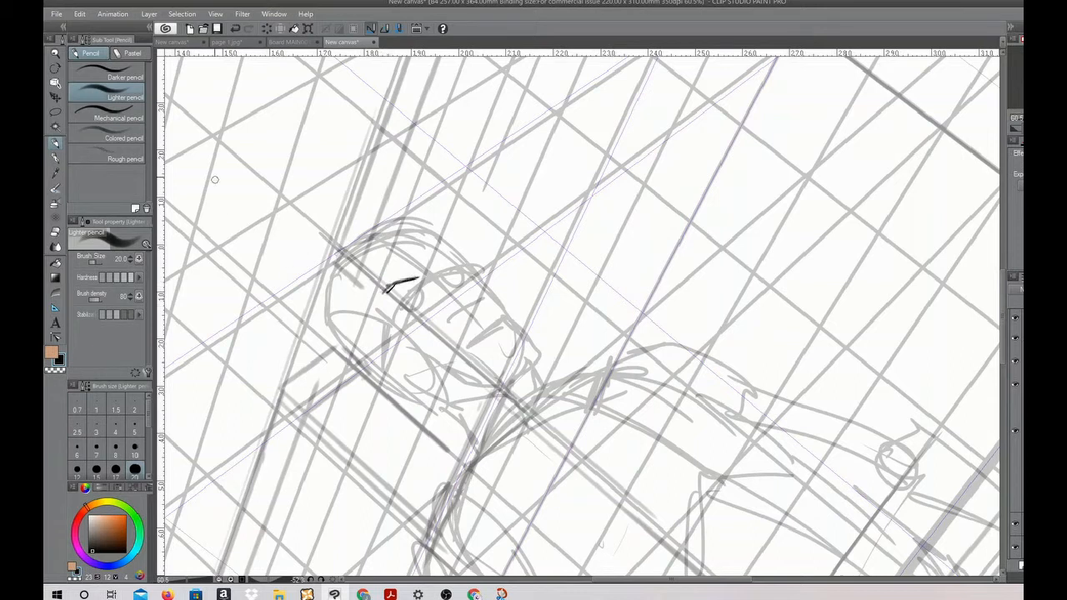
left_click(125, 77)
left_click(93, 261)
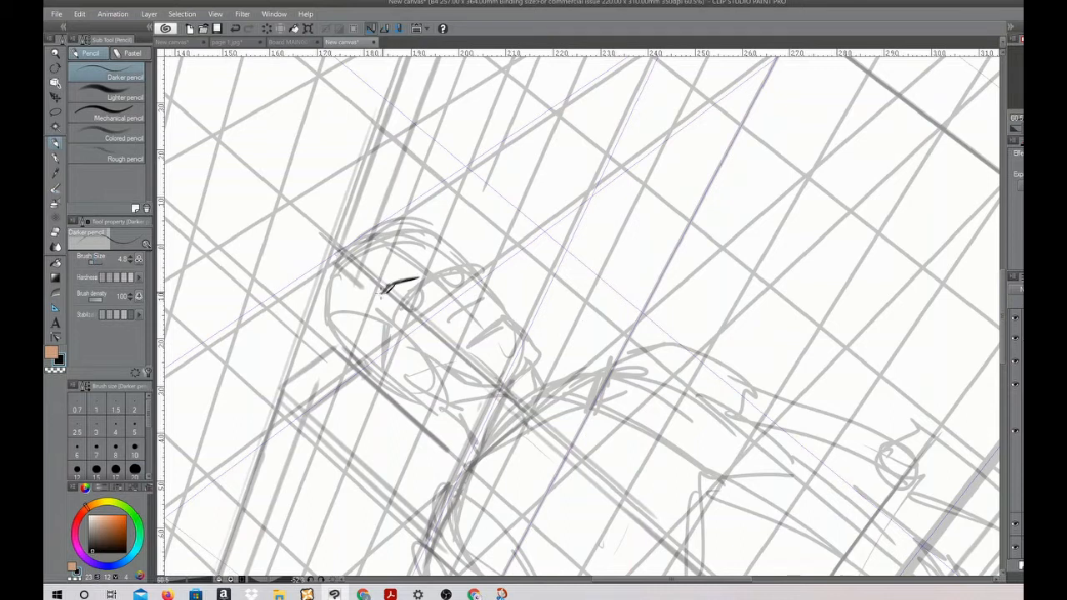
left_click(97, 262)
mouse_move(436, 268)
left_mouse_down()
mouse_move(458, 255)
mouse_move(479, 278)
mouse_move(510, 253)
left_mouse_up()
key("shift+space")
left_click_drag(466, 215, 474, 239)
left_click_drag(404, 224, 441, 218)
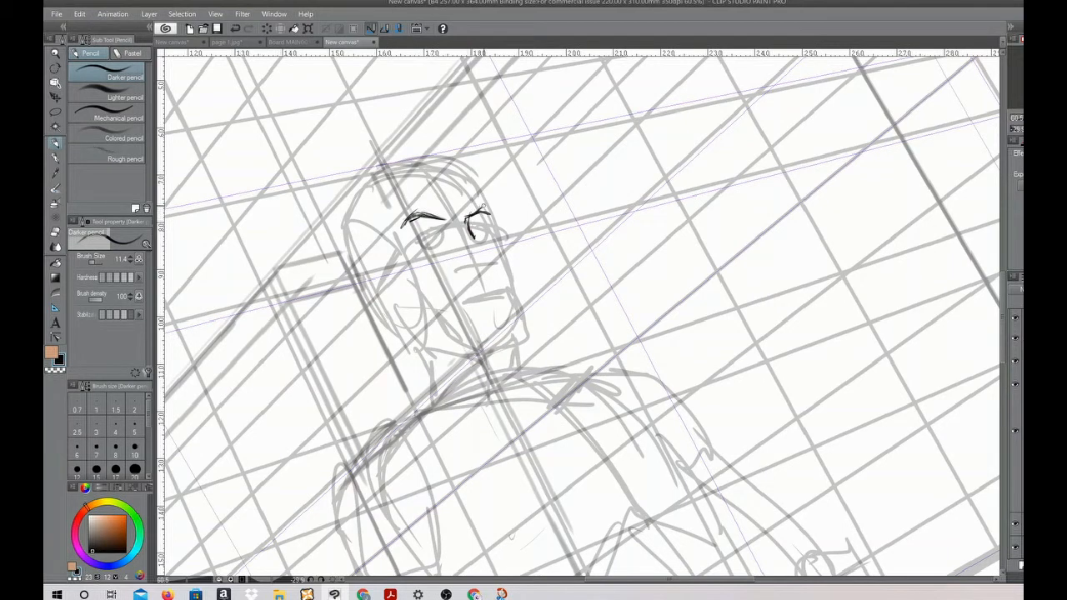
Draw the eyes, the nostrils and the downturned mouth line on the face
mouse_move(482, 250)
left_mouse_down()
mouse_move(460, 261)
mouse_move(469, 254)
mouse_move(430, 231)
mouse_move(419, 241)
mouse_move(430, 237)
left_mouse_up()
left_click_drag(482, 247, 466, 262)
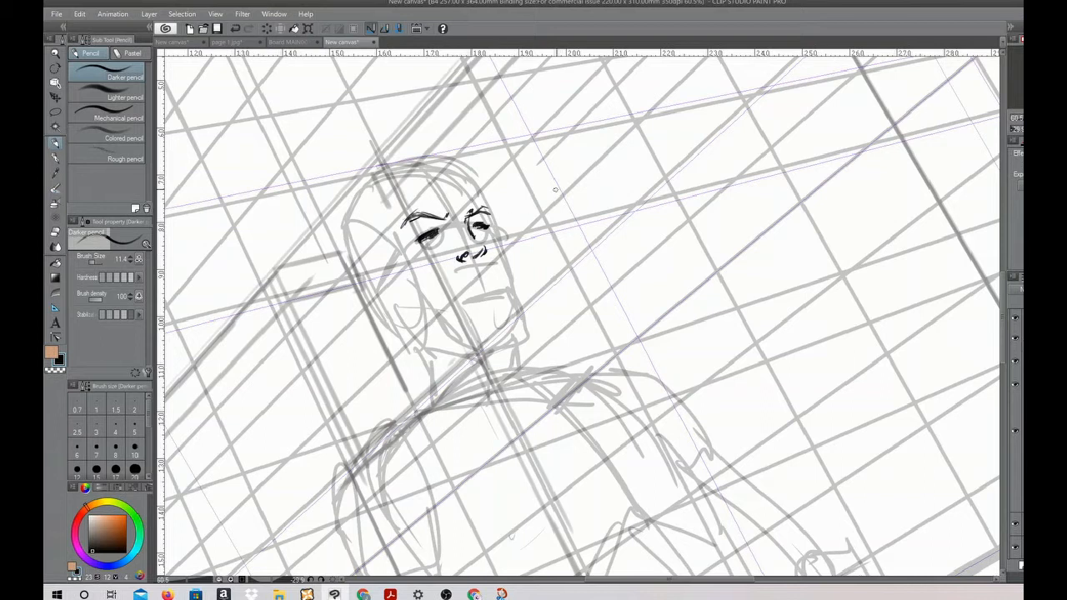
key("ctrl+z")
mouse_move(468, 281)
left_mouse_down()
mouse_move(494, 275)
mouse_move(453, 293)
left_mouse_up()
key("shift+space")
mouse_move(573, 281)
left_mouse_down()
mouse_move(559, 303)
mouse_move(603, 288)
mouse_move(609, 278)
mouse_move(593, 271)
left_mouse_up()
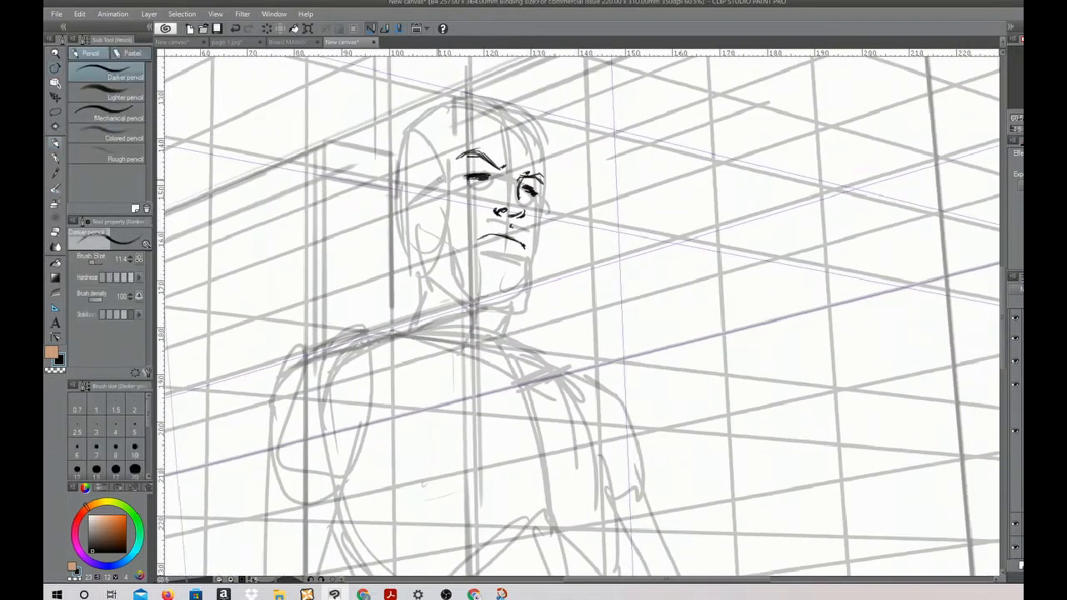
Outline the ear and draw a thick jaw line down to the chin at brush size 41.5
left_click_drag(415, 204, 401, 239)
left_click_drag(412, 205, 405, 220)
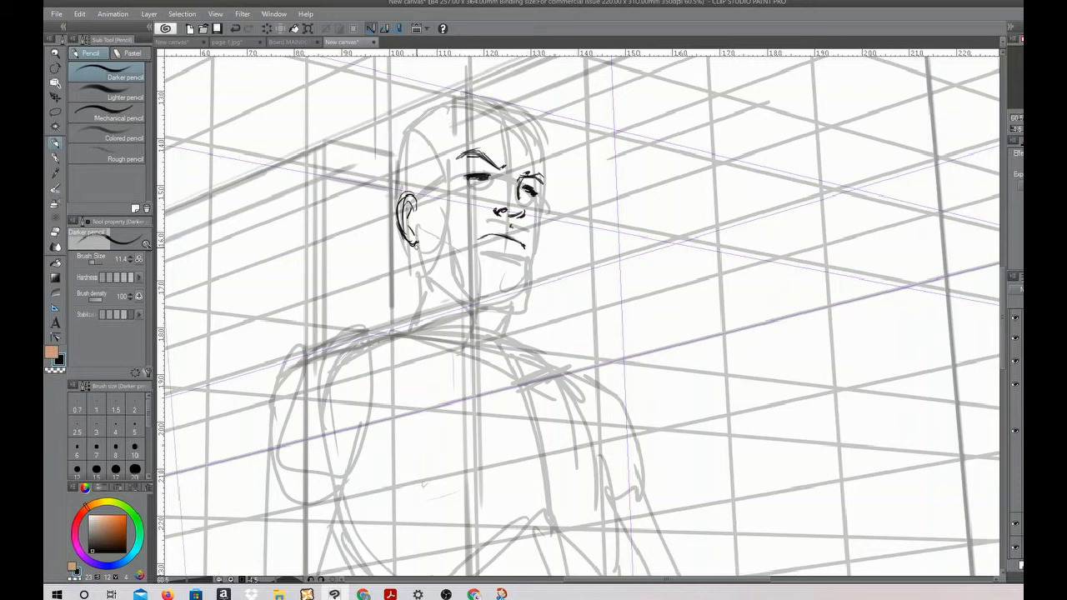
left_click_drag(415, 233, 422, 272)
left_click_drag(582, 315, 589, 315)
mouse_move(418, 237)
left_mouse_down()
mouse_move(420, 271)
mouse_move(439, 291)
mouse_move(492, 314)
left_mouse_up()
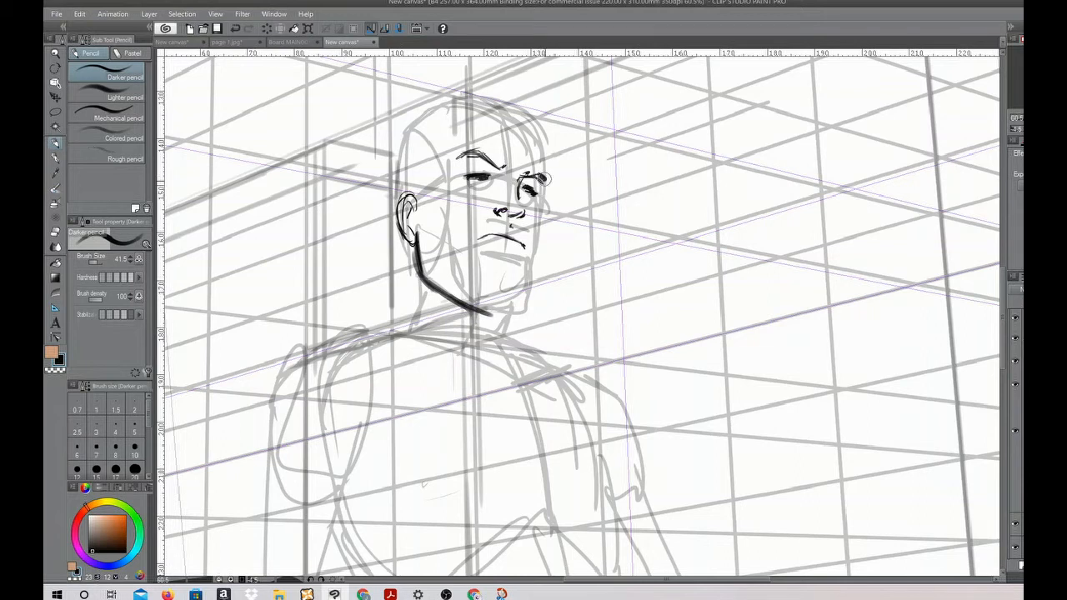
Thicken both brows and add frown marks and a lower lip line
left_click_drag(525, 175, 547, 177)
mouse_move(481, 153)
left_mouse_down()
mouse_move(502, 163)
mouse_move(466, 152)
mouse_move(500, 160)
mouse_move(483, 177)
mouse_move(523, 189)
mouse_move(524, 207)
mouse_move(501, 200)
left_mouse_up()
With a thinner pencil, draw the hairline, the outer contour of the skull and the far cheek
left_click_drag(99, 263, 94, 262)
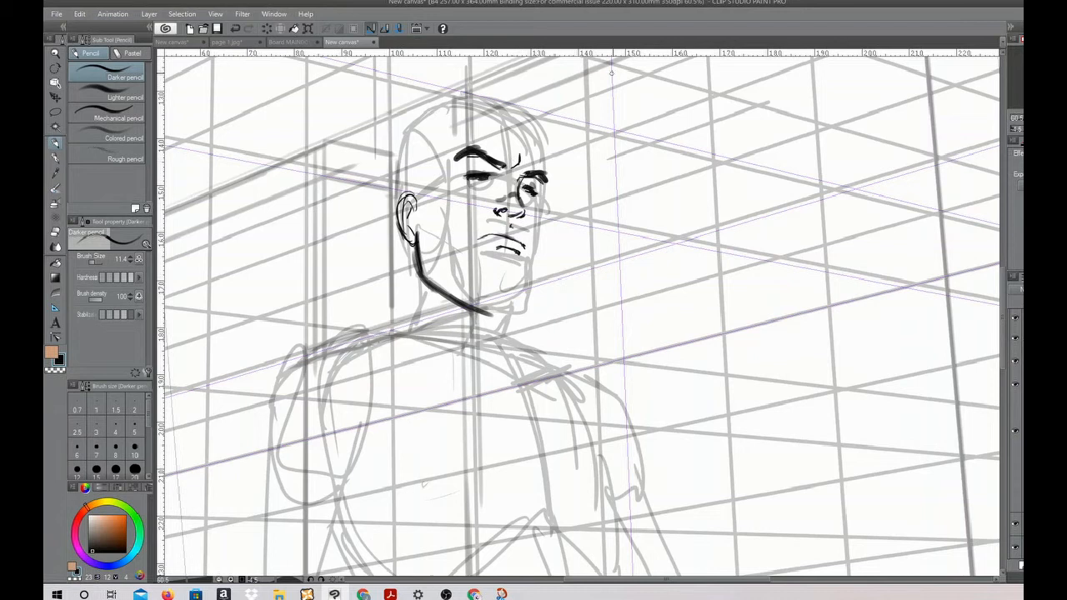
mouse_move(419, 198)
left_mouse_down()
mouse_move(436, 135)
mouse_move(462, 120)
mouse_move(523, 130)
mouse_move(538, 151)
left_mouse_up()
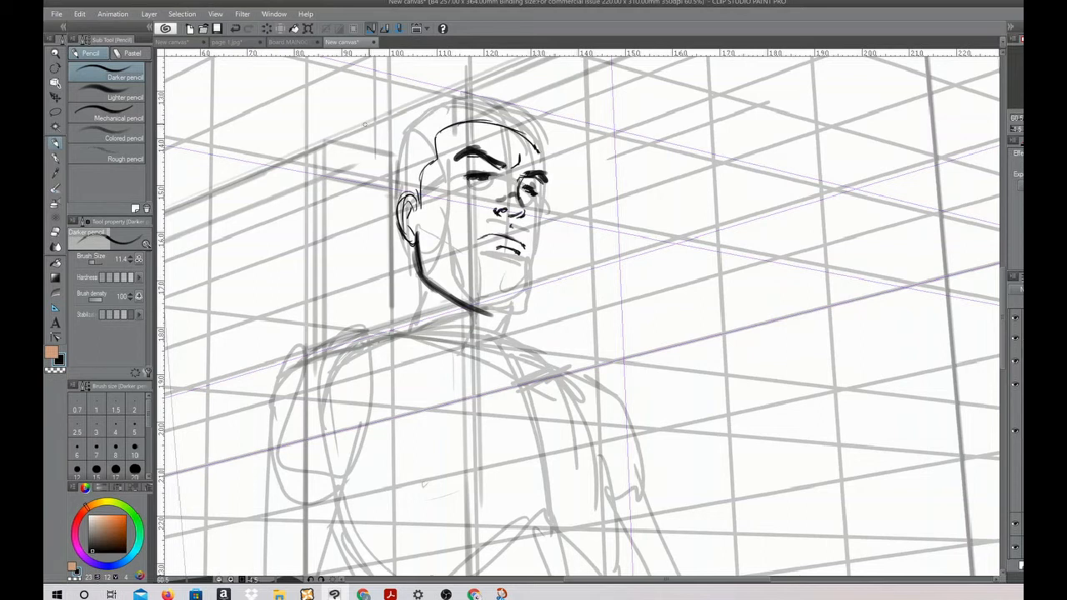
mouse_move(398, 190)
left_mouse_down()
mouse_move(400, 138)
mouse_move(446, 103)
mouse_move(498, 93)
mouse_move(545, 147)
left_mouse_up()
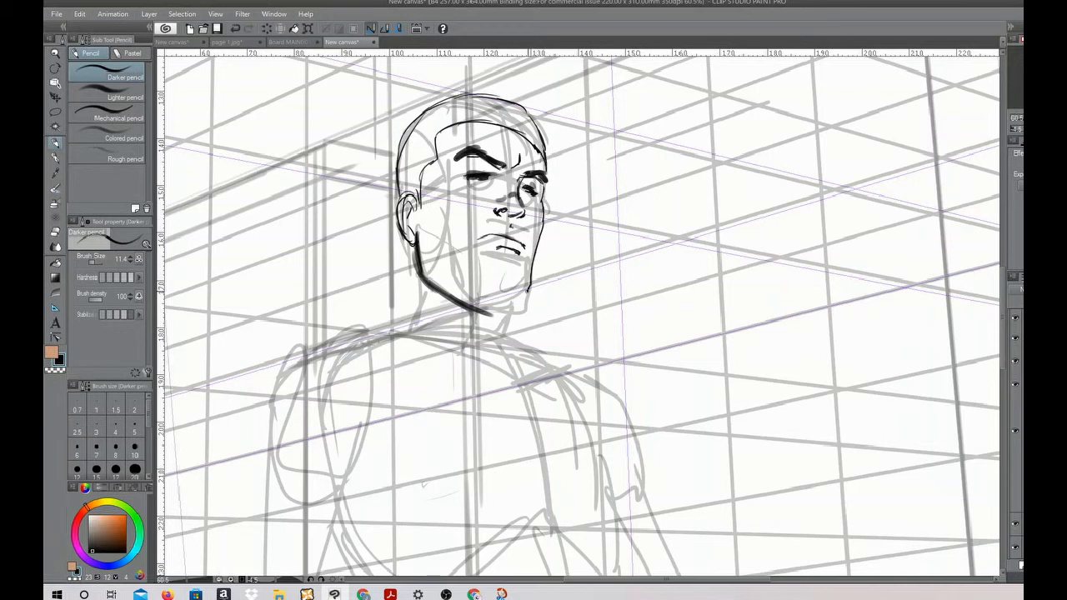
Fill in the full beard and moustache from the sideburn to the chin at brush size 98.2
left_click_drag(425, 191, 424, 235)
left_click(96, 261)
left_click_drag(421, 205, 431, 263)
mouse_move(419, 223)
left_mouse_down()
mouse_move(465, 301)
mouse_move(438, 250)
mouse_move(454, 288)
left_mouse_up()
mouse_move(423, 249)
left_mouse_down()
mouse_move(492, 315)
mouse_move(477, 298)
left_mouse_up()
mouse_move(423, 220)
left_mouse_down()
mouse_move(466, 279)
mouse_move(477, 275)
mouse_move(463, 248)
mouse_move(479, 261)
mouse_move(460, 243)
mouse_move(478, 252)
mouse_move(503, 210)
mouse_move(518, 209)
left_mouse_up()
mouse_move(475, 236)
left_mouse_down()
mouse_move(523, 210)
mouse_move(512, 212)
mouse_move(543, 227)
left_mouse_up()
mouse_move(474, 258)
left_mouse_down()
mouse_move(505, 256)
mouse_move(502, 307)
left_mouse_up()
mouse_move(503, 268)
left_mouse_down()
mouse_move(456, 258)
mouse_move(492, 281)
mouse_move(475, 292)
mouse_move(493, 304)
mouse_move(511, 270)
mouse_move(525, 287)
mouse_move(521, 307)
mouse_move(527, 298)
mouse_move(468, 306)
mouse_move(527, 310)
mouse_move(425, 268)
mouse_move(502, 314)
mouse_move(457, 312)
mouse_move(533, 271)
mouse_move(531, 310)
left_mouse_up()
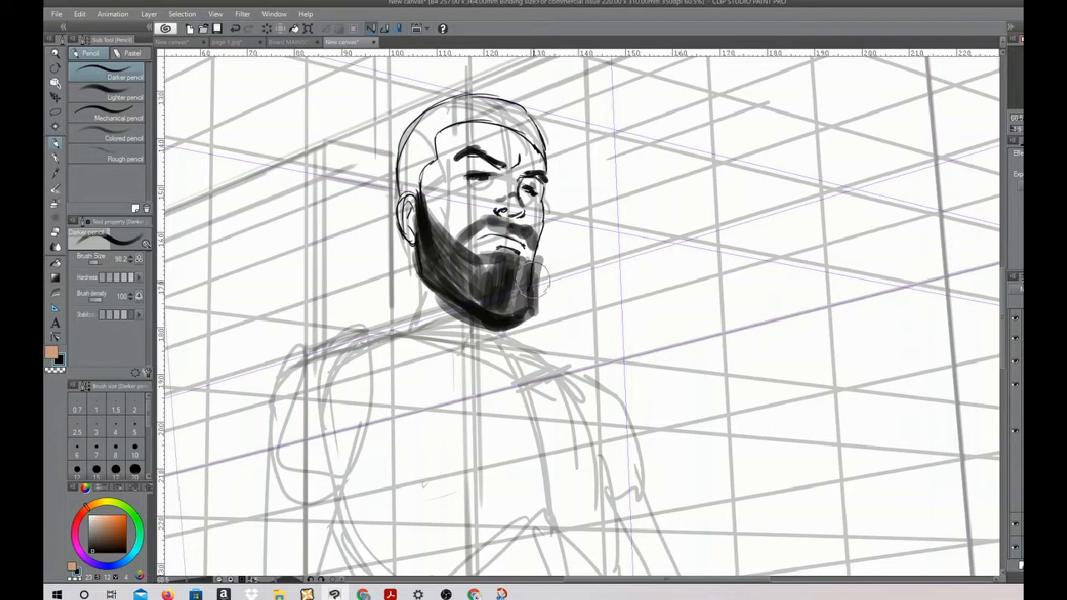
Shade the short hair, the temple and the shadow areas of the face with broad grey strokes
mouse_move(412, 196)
left_mouse_down()
mouse_move(413, 143)
mouse_move(405, 150)
mouse_move(428, 159)
mouse_move(425, 125)
mouse_move(442, 137)
mouse_move(465, 99)
mouse_move(487, 125)
mouse_move(525, 105)
mouse_move(501, 112)
mouse_move(529, 112)
mouse_move(546, 142)
mouse_move(549, 121)
mouse_move(450, 154)
mouse_move(446, 142)
mouse_move(442, 171)
mouse_move(450, 158)
mouse_move(437, 150)
mouse_move(465, 205)
mouse_move(523, 215)
left_mouse_up()
mouse_move(505, 254)
left_mouse_down()
mouse_move(489, 248)
mouse_move(509, 252)
mouse_move(535, 143)
mouse_move(527, 164)
mouse_move(537, 177)
left_mouse_up()
left_click_drag(423, 205, 406, 250)
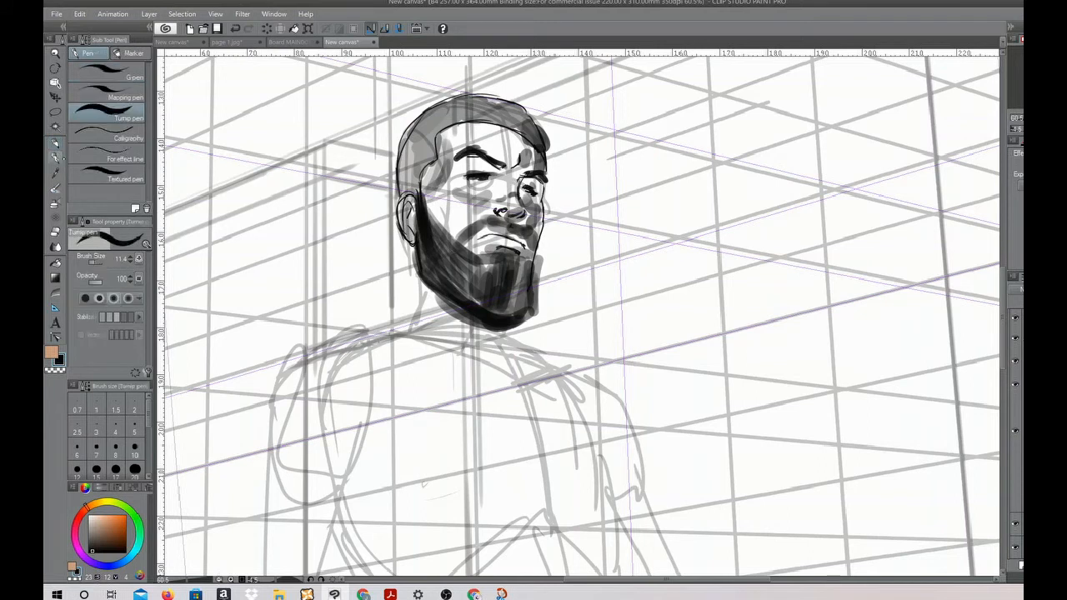
Draw the neck, the V-shaped collar and the near lapel line at brush size 17.5
left_click_drag(581, 315, 585, 315)
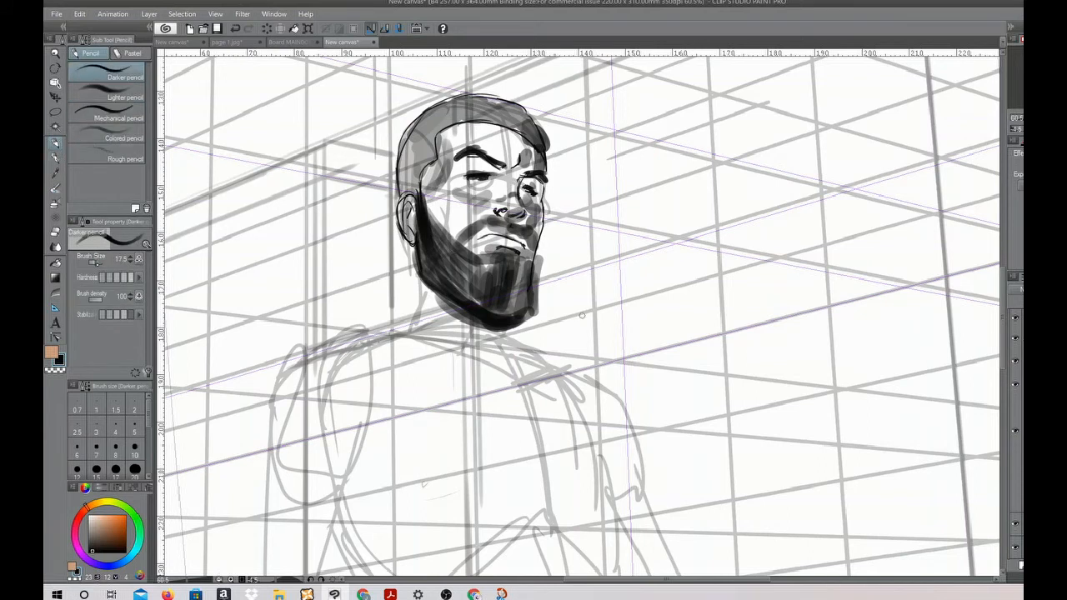
mouse_move(408, 244)
left_mouse_down()
mouse_move(402, 303)
mouse_move(467, 376)
left_mouse_up()
left_click_drag(415, 308, 475, 375)
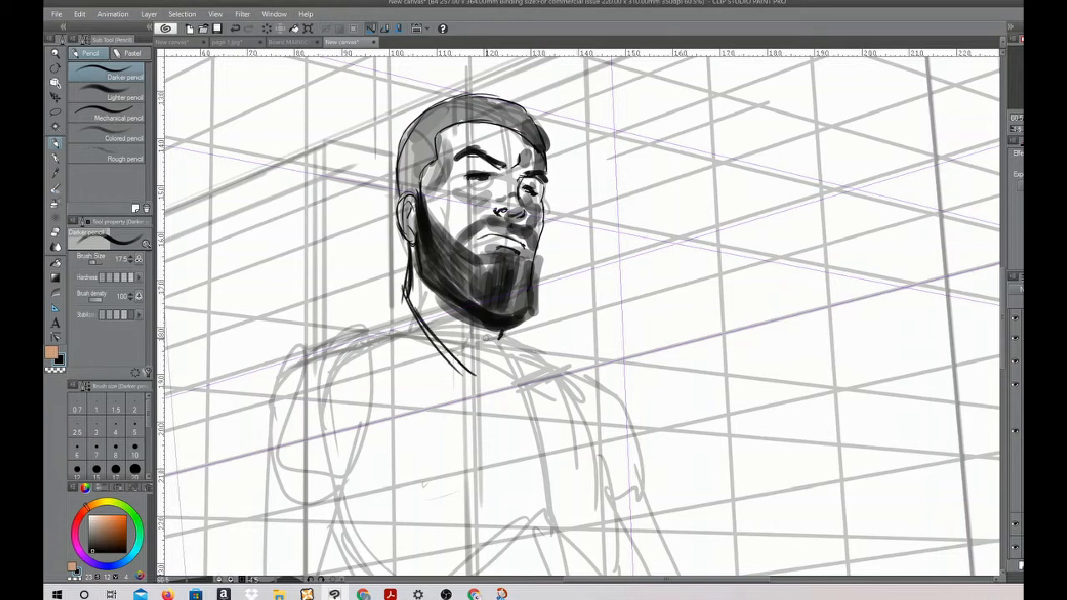
mouse_move(447, 342)
left_mouse_down()
mouse_move(476, 375)
mouse_move(503, 336)
left_mouse_up()
left_click_drag(435, 286, 460, 369)
left_click_drag(440, 307, 464, 371)
mouse_move(412, 281)
left_mouse_down()
mouse_move(349, 334)
mouse_move(303, 347)
mouse_move(408, 288)
mouse_move(360, 312)
mouse_move(427, 378)
mouse_move(446, 457)
left_mouse_up()
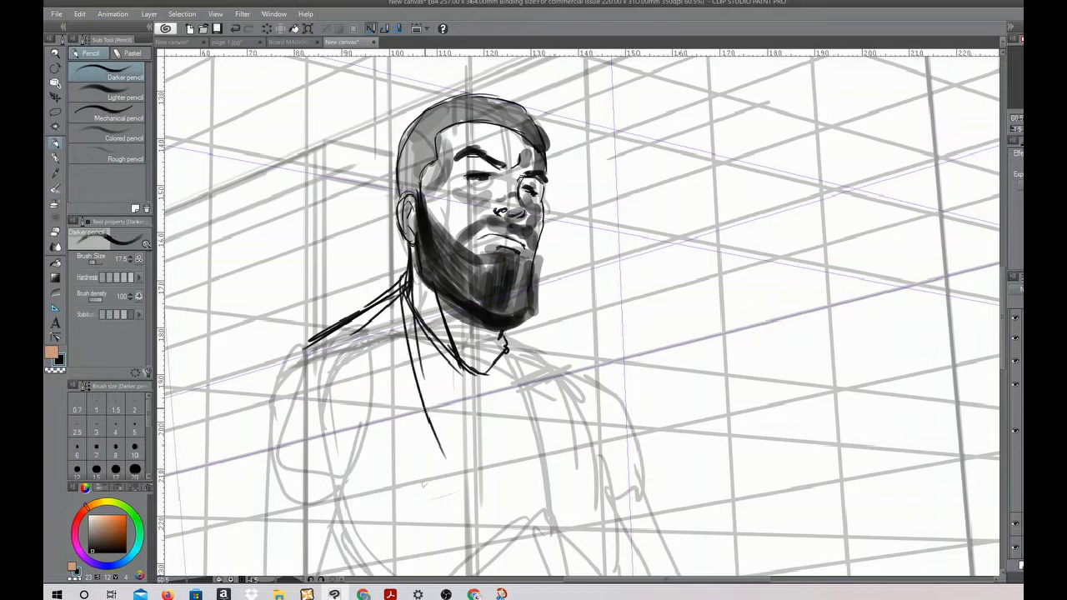
Outline both shoulders and upper sleeves, with a seam line inside each sleeve
left_click_drag(403, 273, 411, 336)
mouse_move(398, 275)
left_mouse_down()
mouse_move(299, 343)
mouse_move(276, 459)
left_mouse_up()
left_click_drag(293, 342, 268, 474)
mouse_move(280, 370)
left_mouse_down()
mouse_move(328, 338)
mouse_move(359, 424)
left_mouse_up()
left_click_drag(287, 348, 270, 484)
mouse_move(504, 327)
left_mouse_down()
mouse_move(575, 357)
mouse_move(602, 460)
left_mouse_up()
left_click_drag(552, 342, 623, 390)
left_click_drag(619, 388, 647, 503)
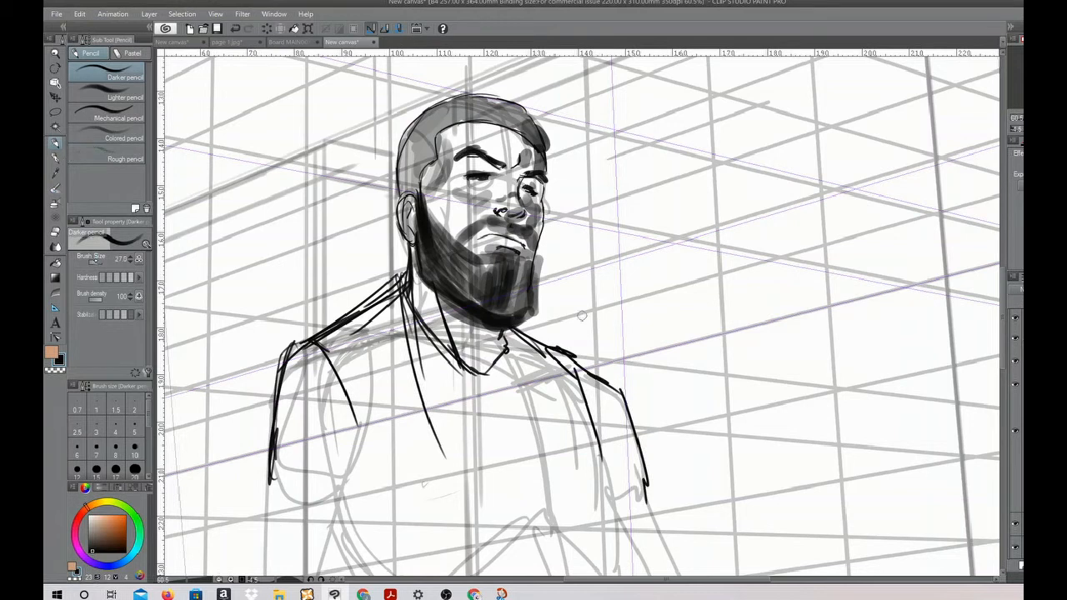
Reinforce the near shoulder and sleeve with heavier strokes and shade the neck inside the collar
left_click_drag(388, 276, 288, 343)
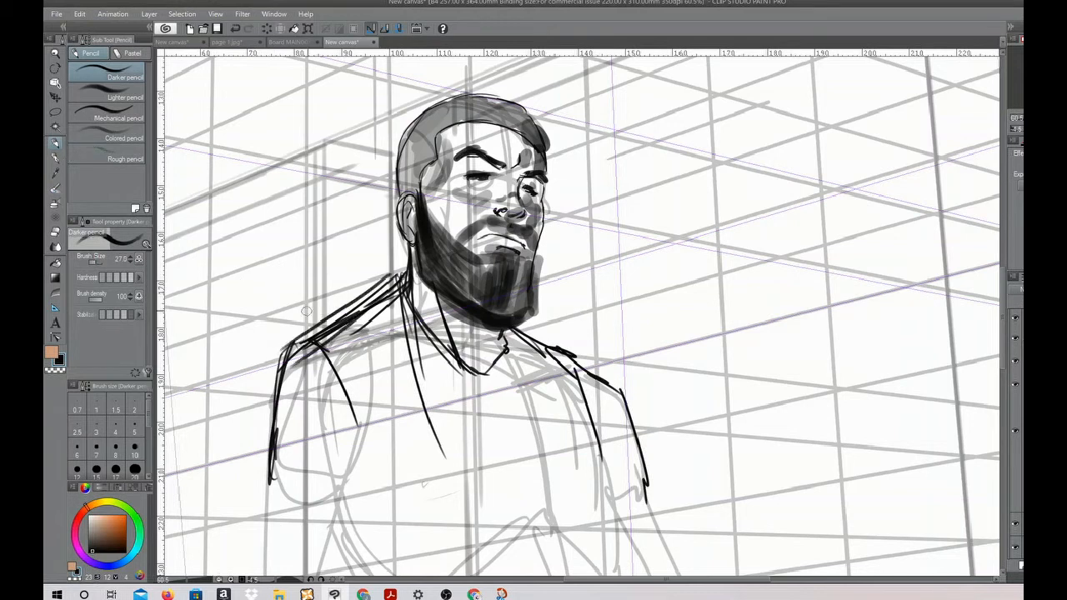
mouse_move(393, 280)
left_mouse_down()
mouse_move(290, 346)
mouse_move(275, 465)
left_mouse_up()
mouse_move(282, 357)
left_mouse_down()
mouse_move(247, 535)
mouse_move(334, 435)
left_mouse_up()
mouse_move(417, 296)
left_mouse_down()
mouse_move(456, 321)
mouse_move(467, 355)
mouse_move(493, 342)
mouse_move(497, 356)
left_mouse_up()
Draw the near sleeve's outer and inner edges down to the elbow with broad strokes at brush size 98.2
mouse_move(664, 404)
left_mouse_down()
mouse_move(641, 312)
mouse_move(586, 229)
left_mouse_up()
left_click_drag(429, 152, 534, 208)
mouse_move(467, 159)
left_mouse_down()
mouse_move(535, 223)
mouse_move(539, 214)
mouse_move(571, 344)
left_mouse_up()
left_click_drag(333, 342, 452, 247)
mouse_move(296, 202)
left_mouse_down()
mouse_move(278, 299)
mouse_move(296, 190)
mouse_move(260, 329)
mouse_move(279, 391)
left_mouse_up()
mouse_move(296, 279)
left_mouse_down()
mouse_move(330, 412)
mouse_move(379, 250)
mouse_move(407, 237)
left_mouse_up()
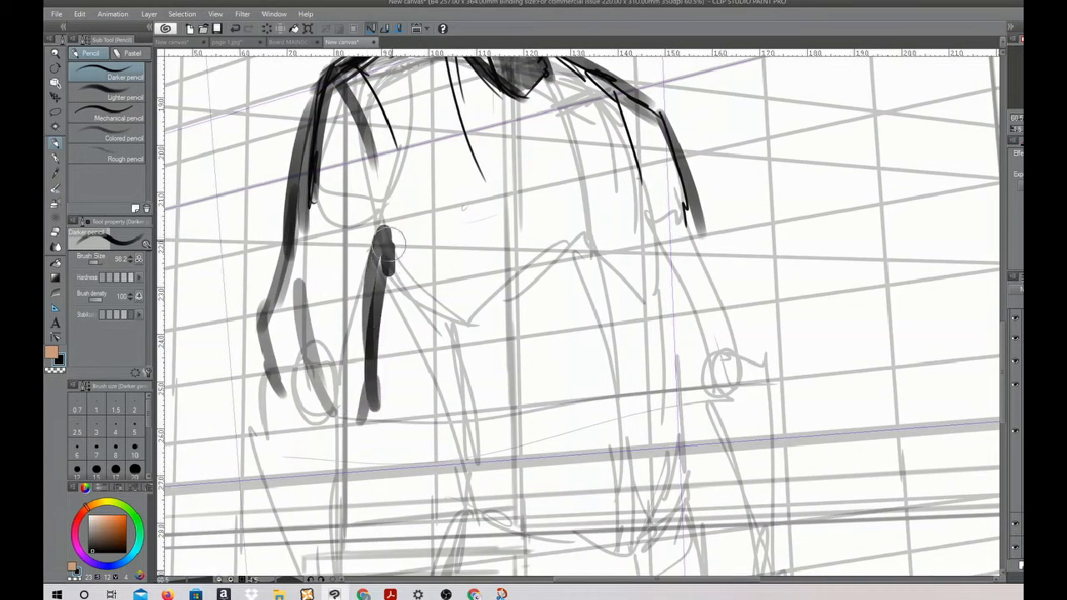
Draw the garment's front lines, side edges and long diagonal folds across the torso
left_click_drag(411, 162, 419, 267)
left_click_drag(533, 107, 569, 267)
mouse_move(385, 282)
left_mouse_down()
mouse_move(413, 365)
mouse_move(429, 500)
left_mouse_up()
left_click_drag(646, 214, 646, 508)
mouse_move(640, 167)
left_mouse_down()
mouse_move(629, 330)
mouse_move(470, 500)
left_mouse_up()
left_click_drag(602, 307, 499, 429)
left_click_drag(647, 404, 533, 526)
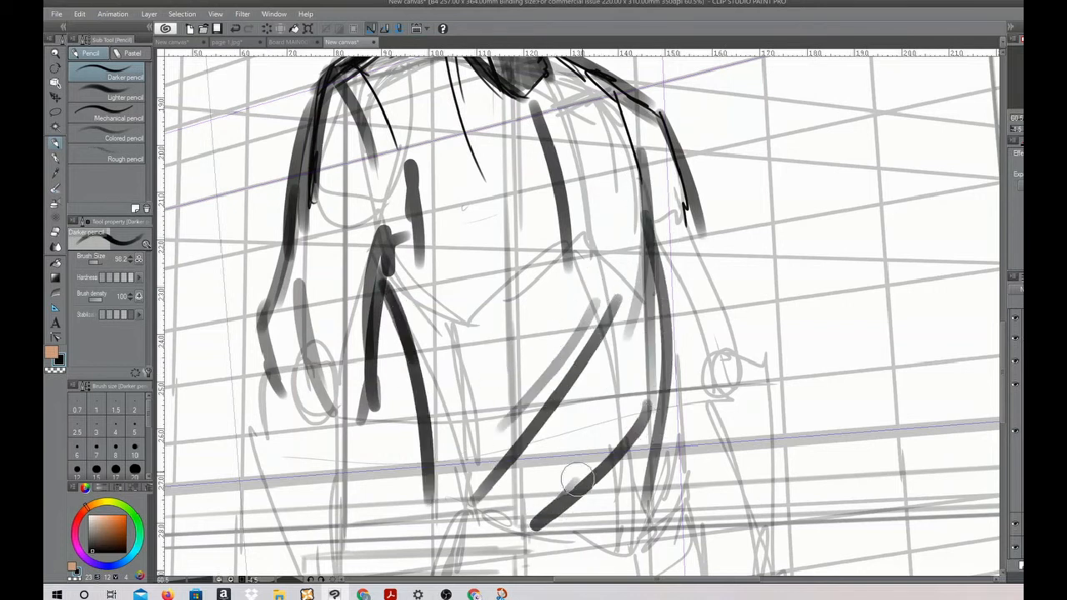
Draw the lower side edges of the garment at the waist and add fold marks on the far sleeve
mouse_move(385, 296)
left_mouse_down()
mouse_move(366, 492)
mouse_move(396, 534)
left_mouse_up()
left_click_drag(416, 446, 496, 534)
mouse_move(658, 391)
left_mouse_down()
mouse_move(612, 527)
mouse_move(683, 533)
left_mouse_up()
left_click_drag(681, 185, 723, 281)
left_click_drag(710, 240, 702, 294)
left_click_drag(692, 227, 680, 288)
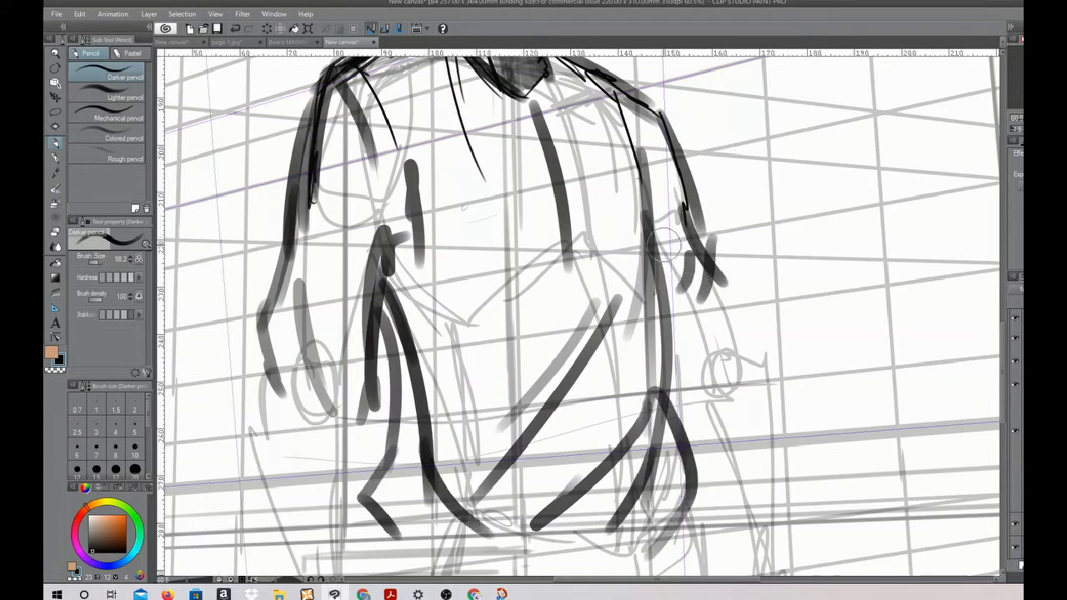
Add fold strokes around both armpits, on the near upper sleeve and across the middle of the torso
left_click_drag(672, 166, 658, 275)
mouse_move(379, 233)
left_mouse_down()
mouse_move(350, 176)
mouse_move(376, 265)
left_mouse_up()
left_click_drag(323, 205, 367, 279)
left_click_drag(319, 223, 354, 279)
left_click_drag(317, 248, 358, 327)
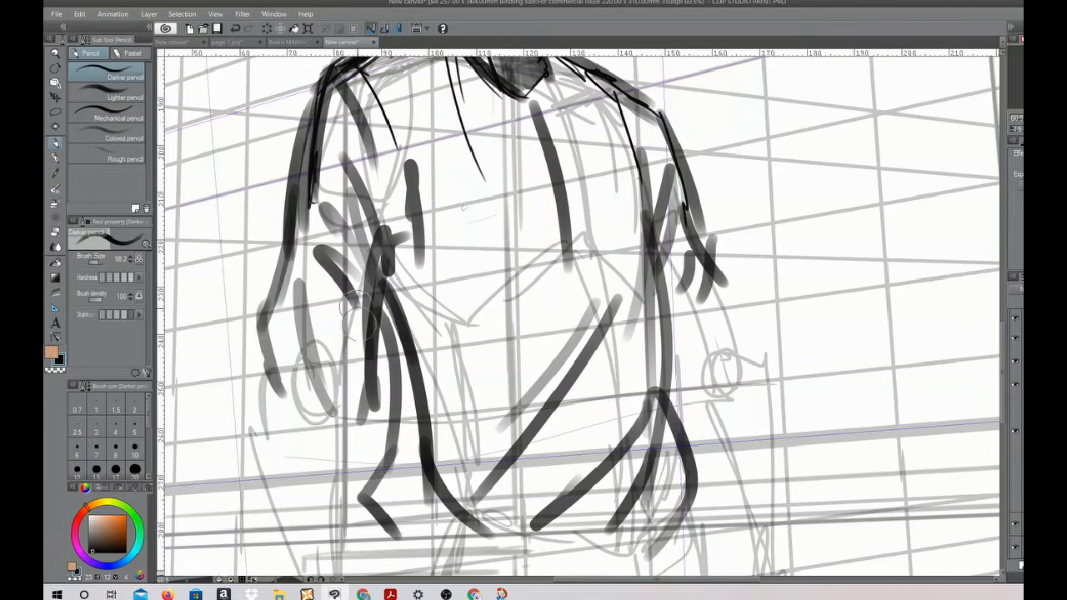
left_click_drag(419, 234, 458, 123)
left_click_drag(556, 302, 458, 368)
Draw the far sleeve's elbow folds and the outer edge of the far forearm
mouse_move(764, 395)
left_mouse_down()
mouse_move(750, 297)
mouse_move(708, 252)
left_mouse_up()
mouse_move(665, 152)
left_mouse_down()
mouse_move(675, 203)
mouse_move(686, 201)
mouse_move(650, 282)
left_mouse_up()
mouse_move(677, 209)
left_mouse_down()
mouse_move(710, 268)
mouse_move(706, 383)
left_mouse_up()
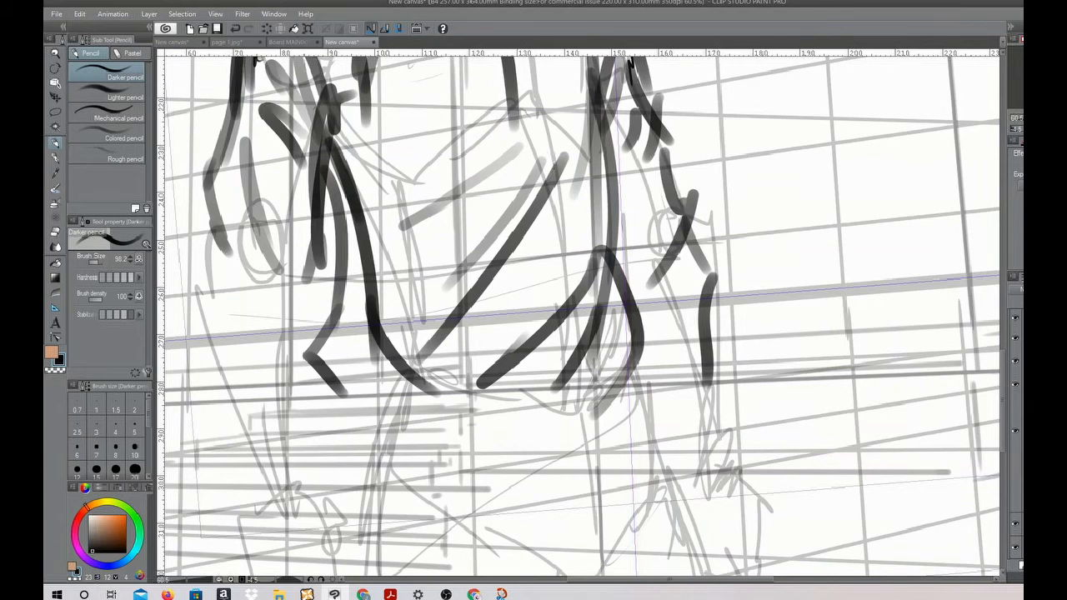
scroll(372, 124, "down", 4)
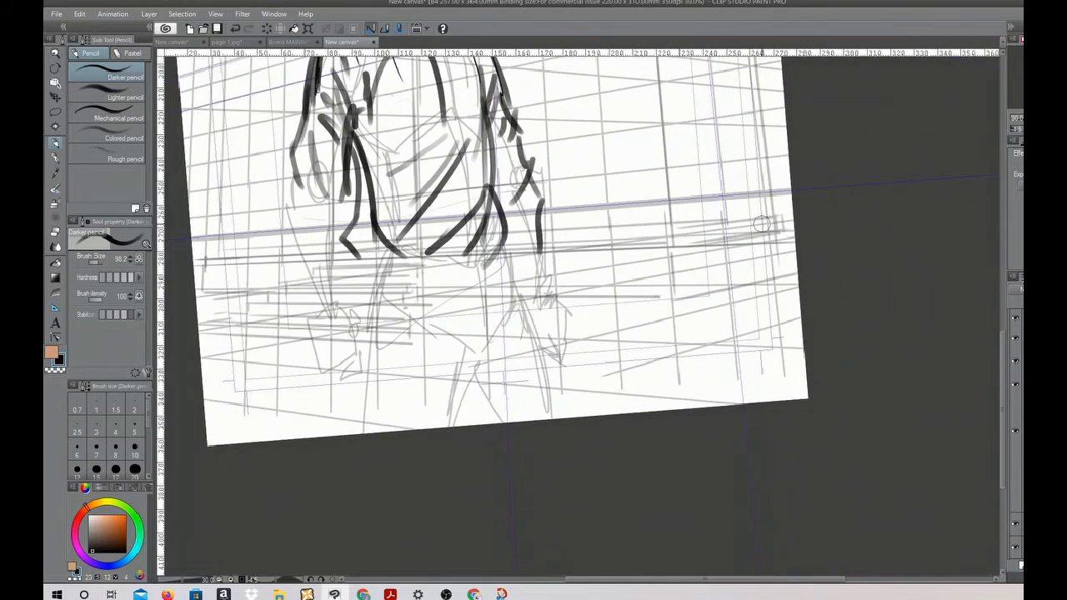
mouse_move(999, 359)
left_mouse_down()
mouse_move(986, 255)
mouse_move(995, 300)
left_mouse_up()
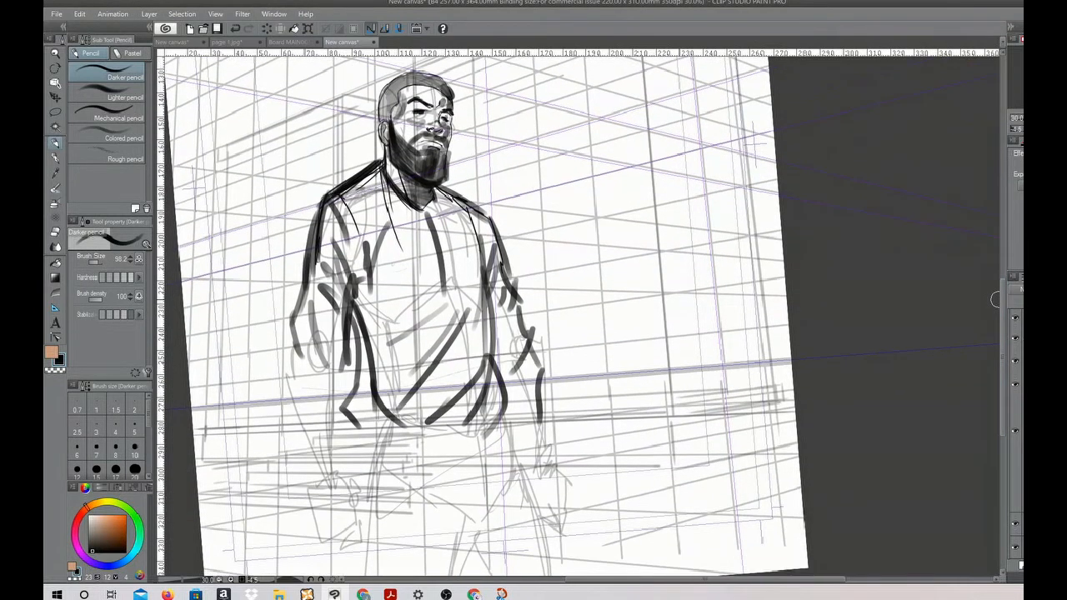
Draw the bunched cuff of the near sleeve below the elbow and mark the far cuff
mouse_move(294, 327)
left_mouse_down()
mouse_move(279, 363)
mouse_move(301, 387)
mouse_move(343, 369)
left_mouse_up()
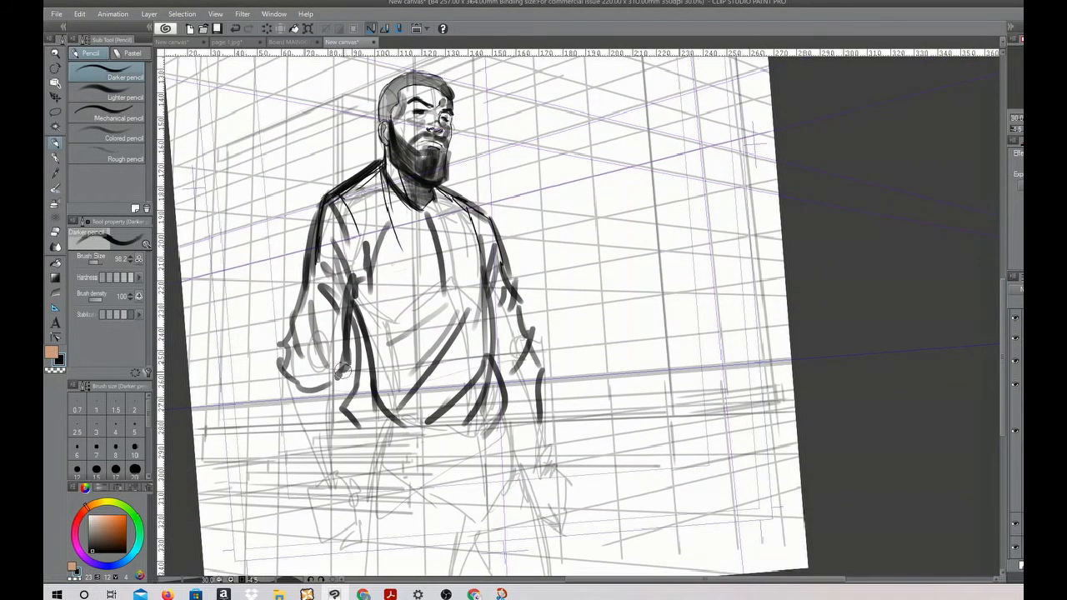
left_click(532, 373, "alt")
mouse_move(517, 390)
left_mouse_down()
mouse_move(530, 373)
mouse_move(505, 420)
mouse_move(500, 413)
left_mouse_up()
Choose a muted dark red-grey and draw the near forearm below the cuff
left_click(92, 540)
mouse_move(293, 395)
left_mouse_down()
mouse_move(343, 385)
mouse_move(299, 424)
mouse_move(314, 472)
left_mouse_up()
left_click_drag(336, 394, 338, 468)
left_click_drag(336, 396, 338, 476)
mouse_move(296, 401)
left_mouse_down()
mouse_move(327, 404)
mouse_move(316, 408)
mouse_move(328, 398)
mouse_move(314, 407)
mouse_move(328, 414)
mouse_move(314, 417)
mouse_move(317, 385)
left_mouse_up()
Shade the folds of the near sleeve with the red-grey colour
left_click_drag(311, 305, 328, 360)
mouse_move(324, 313)
left_mouse_down()
mouse_move(333, 360)
mouse_move(341, 352)
left_mouse_up()
left_click_drag(340, 298, 345, 334)
left_click_drag(345, 247, 349, 270)
Shade the near side of the torso and the diagonal folds toward the waist
mouse_move(390, 236)
left_mouse_down()
mouse_move(394, 409)
mouse_move(365, 302)
mouse_move(366, 312)
left_mouse_up()
left_click_drag(386, 242, 369, 321)
left_click_drag(383, 269, 372, 333)
mouse_move(377, 294)
left_mouse_down()
mouse_move(390, 393)
mouse_move(406, 404)
mouse_move(454, 326)
left_mouse_up()
mouse_move(405, 392)
left_mouse_down()
mouse_move(463, 298)
mouse_move(410, 361)
left_mouse_up()
left_click_drag(486, 343, 428, 406)
mouse_move(476, 360)
left_mouse_down()
mouse_move(428, 409)
mouse_move(460, 415)
left_mouse_up()
Add shadow strokes at the near shoulder, on the far sleeve and beside the far hip
mouse_move(349, 222)
left_mouse_down()
mouse_move(361, 242)
mouse_move(349, 200)
left_mouse_up()
left_click_drag(363, 238, 351, 199)
mouse_move(518, 334)
left_mouse_down()
mouse_move(504, 367)
mouse_move(500, 295)
mouse_move(495, 350)
left_mouse_up()
left_click_drag(502, 447, 512, 448)
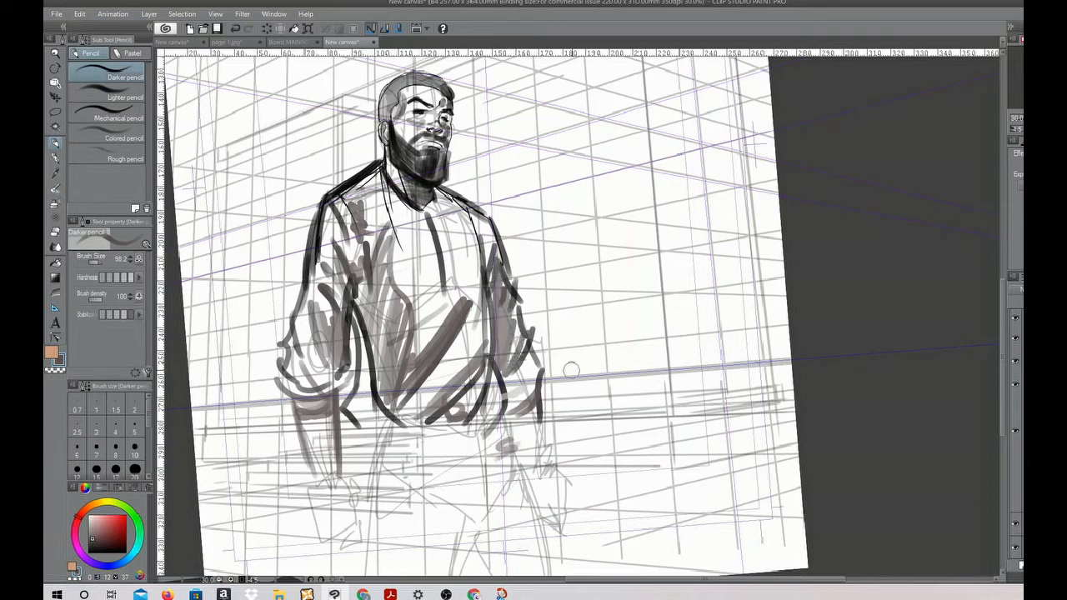
Draw the garment's hem curving around the hips, with a second curved line above it
scroll(574, 367, "down", 3)
mouse_move(371, 307)
left_mouse_down()
mouse_move(398, 380)
mouse_move(471, 393)
left_mouse_up()
mouse_move(506, 298)
left_mouse_down()
mouse_move(523, 355)
mouse_move(450, 395)
left_mouse_up()
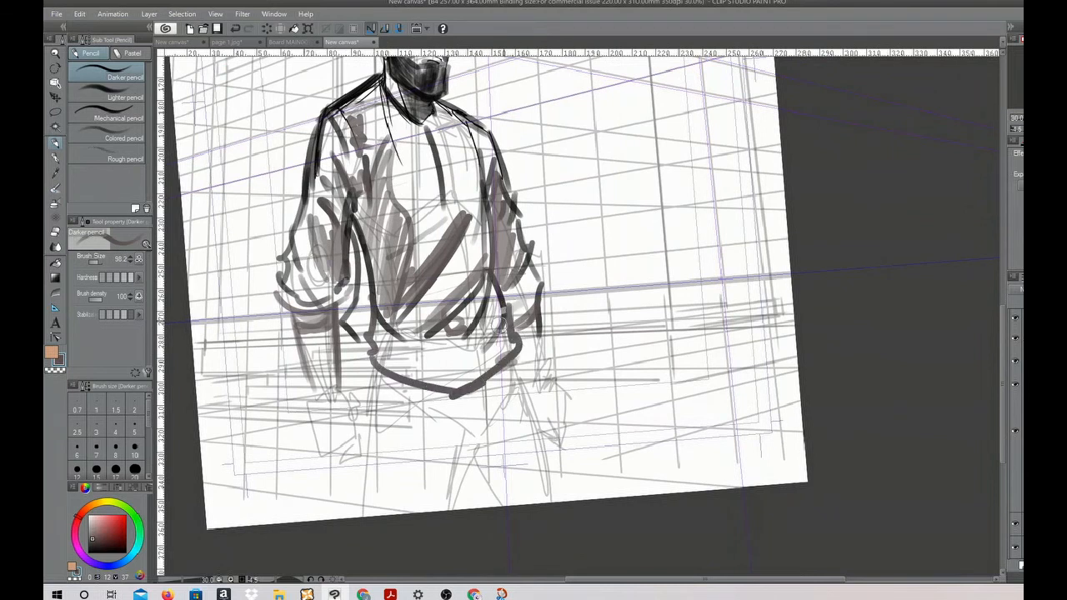
left_click_drag(390, 362, 493, 347)
Draw the outer edges of both legs and the inner crotch strokes down to the canvas edge
left_click_drag(377, 366, 360, 516)
left_click_drag(375, 394, 357, 518)
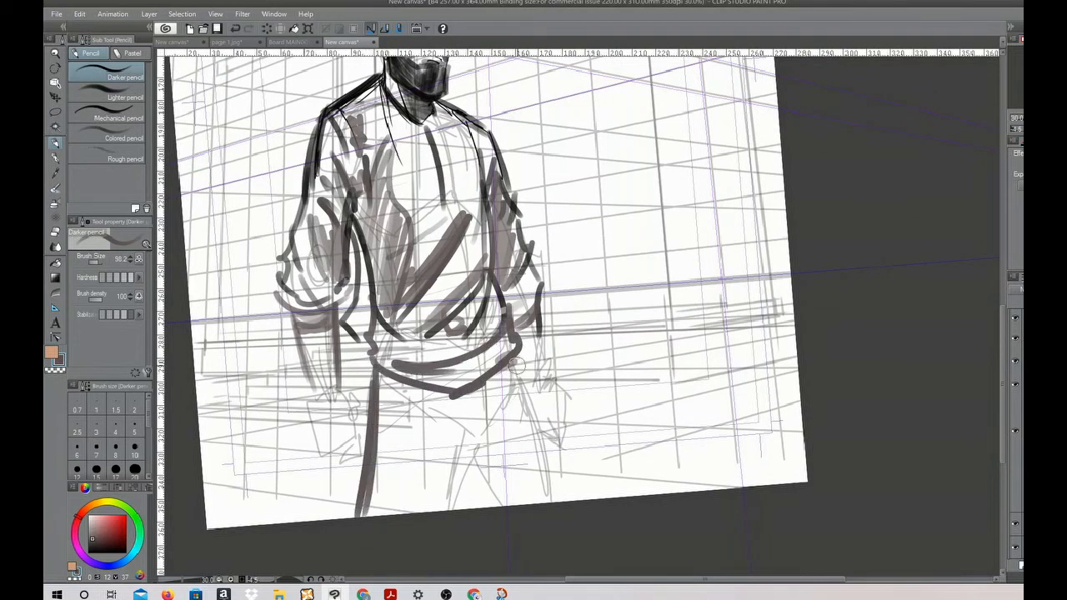
left_click_drag(517, 358, 540, 500)
left_click_drag(519, 407, 533, 503)
mouse_move(456, 505)
left_mouse_down()
mouse_move(469, 473)
mouse_move(487, 506)
left_mouse_up()
Draw both forearms and closed fists, and shade the forearms below the cuffs
mouse_move(307, 365)
left_mouse_down()
mouse_move(313, 408)
mouse_move(335, 409)
left_mouse_up()
mouse_move(538, 329)
left_mouse_down()
mouse_move(548, 405)
mouse_move(518, 426)
left_mouse_up()
mouse_move(311, 410)
left_mouse_down()
mouse_move(314, 422)
mouse_move(337, 421)
mouse_move(302, 436)
mouse_move(333, 472)
mouse_move(360, 424)
mouse_move(355, 473)
left_mouse_up()
left_click_drag(547, 401, 554, 420)
left_click_drag(534, 408, 557, 453)
left_click_drag(557, 453, 540, 459)
mouse_move(310, 348)
left_mouse_down()
mouse_move(325, 338)
mouse_move(349, 360)
left_mouse_up()
mouse_move(545, 327)
left_mouse_down()
mouse_move(527, 368)
mouse_move(521, 331)
mouse_move(528, 387)
left_mouse_up()
Draw the far leg's inner line, the crotch and the pocket lines on both hips
mouse_move(692, 349)
left_mouse_down()
mouse_move(660, 409)
mouse_move(676, 376)
left_mouse_up()
left_click_drag(467, 420, 469, 471)
left_click_drag(460, 476, 444, 486)
left_click_drag(445, 426, 445, 451)
left_click_drag(367, 447, 397, 409)
left_click_drag(485, 399, 507, 436)
Shade the far thigh and the area under the crotch with repeated vertical strokes
mouse_move(457, 483)
left_mouse_down()
mouse_move(448, 509)
mouse_move(476, 519)
left_mouse_up()
left_click_drag(471, 467, 479, 514)
left_click_drag(469, 414, 494, 526)
left_click_drag(479, 407, 491, 524)
left_click_drag(481, 431, 487, 528)
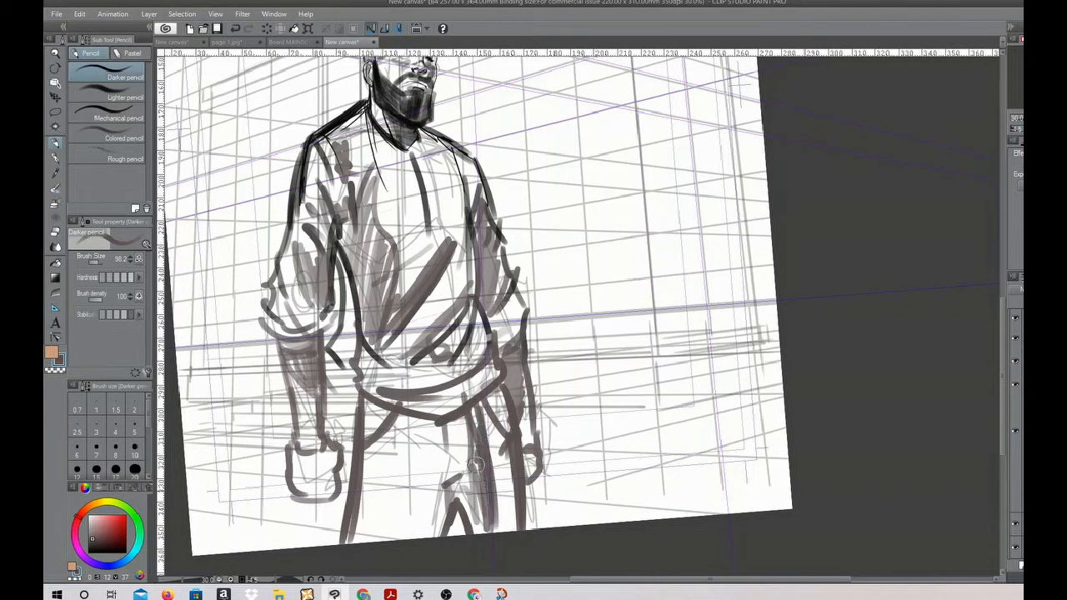
left_click_drag(473, 456, 480, 528)
left_click_drag(470, 460, 469, 524)
left_click_drag(460, 481, 470, 519)
left_click_drag(458, 484, 444, 525)
mouse_move(483, 449)
left_mouse_down()
mouse_move(485, 409)
mouse_move(494, 531)
mouse_move(489, 516)
left_mouse_up()
Add light fold strokes on the near thigh and a pale curved stroke beside the figure
left_click_drag(367, 438, 364, 535)
left_click_drag(385, 477, 417, 445)
left_click_drag(630, 327, 603, 390)
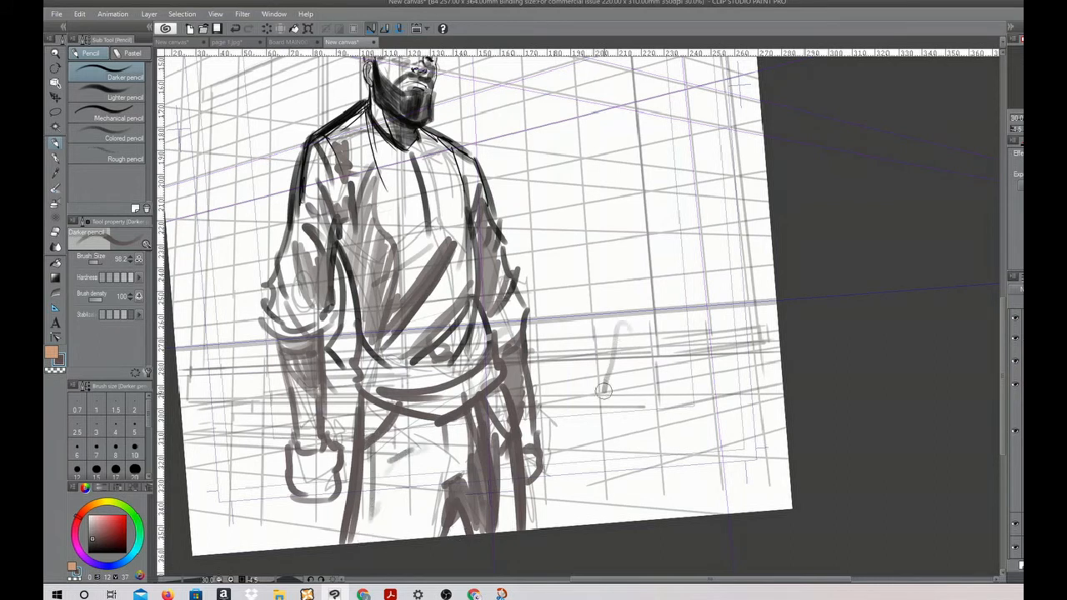
Draw two curved horizontal bands across the chest and add a short shadow near the collar
mouse_move(607, 338)
left_mouse_down()
mouse_move(608, 388)
mouse_move(665, 445)
left_mouse_up()
mouse_move(413, 245)
left_mouse_down()
mouse_move(445, 286)
mouse_move(492, 268)
left_mouse_up()
left_click_drag(481, 275, 493, 292)
left_click_drag(402, 290, 523, 309)
left_click_drag(398, 361, 524, 364)
mouse_move(737, 351)
left_mouse_down()
mouse_move(688, 265)
mouse_move(693, 233)
mouse_move(617, 302)
mouse_move(631, 341)
mouse_move(736, 376)
left_mouse_up()
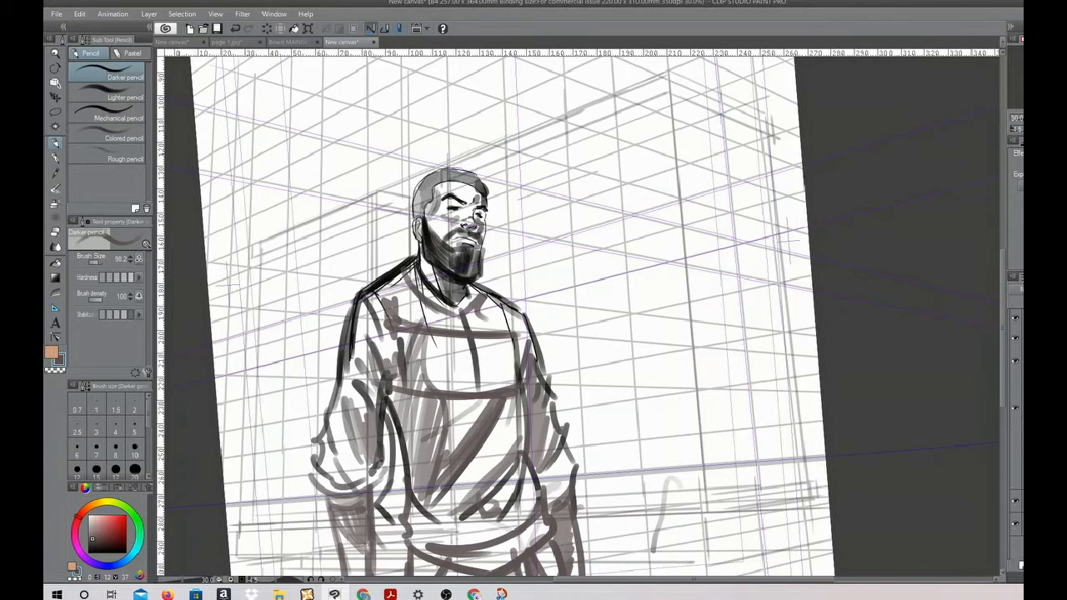
Hide the perspective grid layer and show the city line sketch and the street photo behind the figure
left_click(1016, 385)
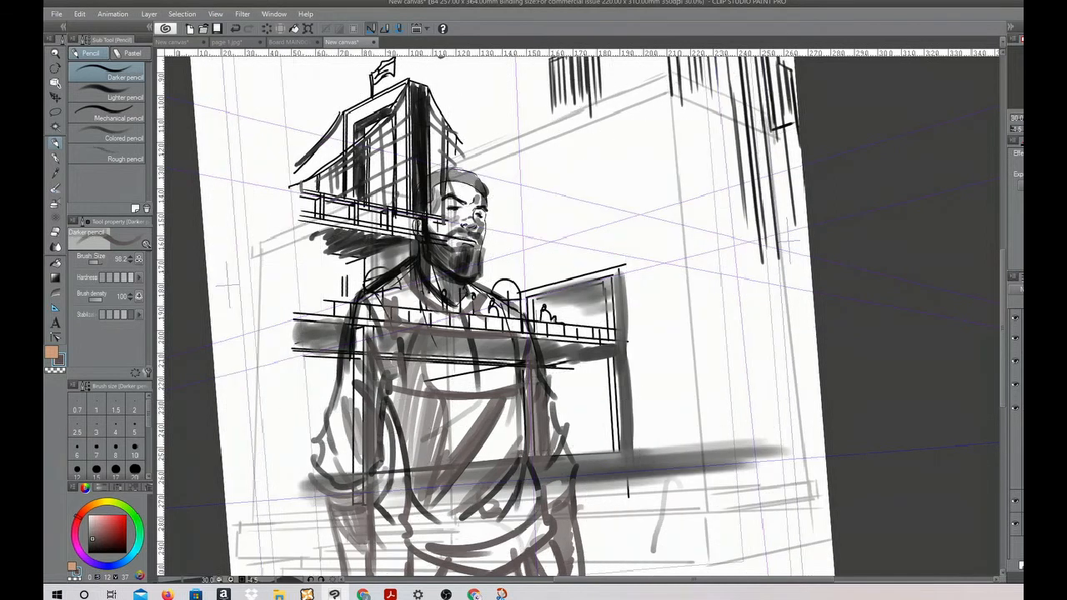
left_click(1015, 339)
left_click(1016, 338)
left_click(1014, 432)
left_click(1015, 433)
left_click(1015, 433)
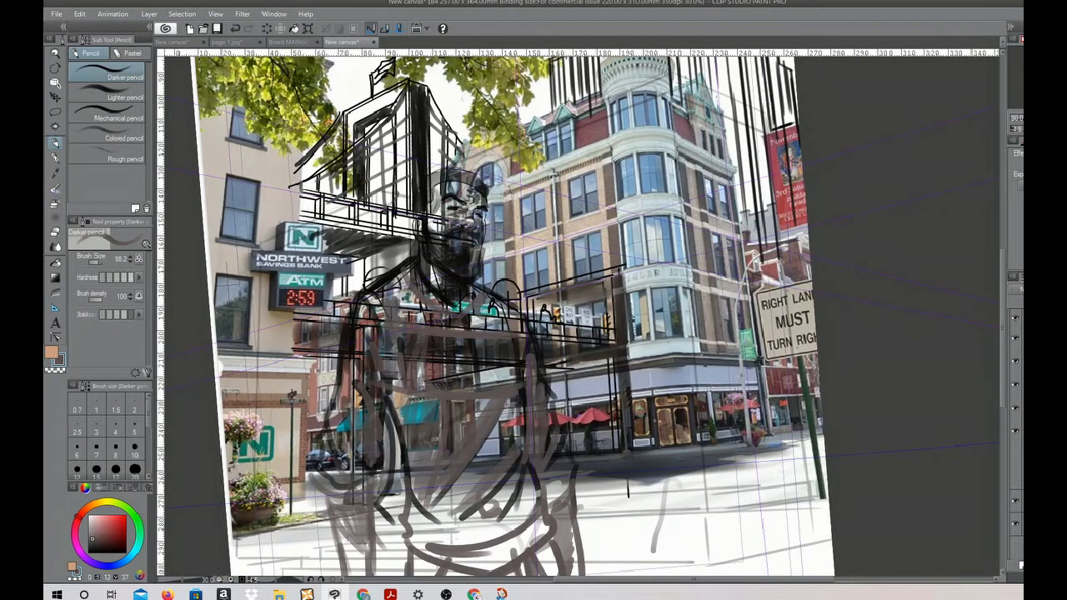
Erase the street photo inside the figure's head, torso and arms with the Vector eraser
left_click(57, 233)
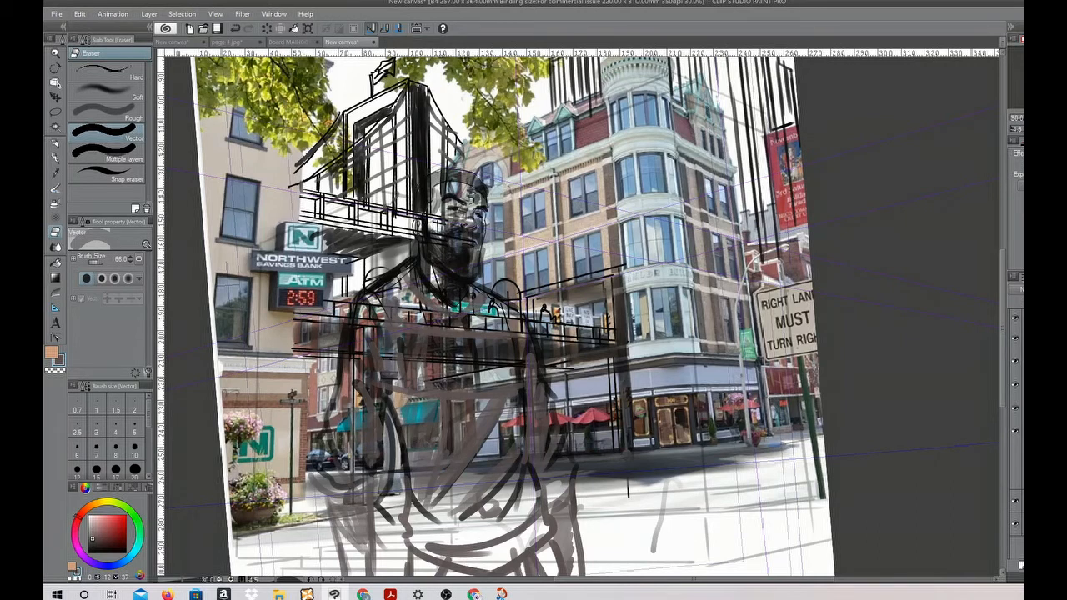
mouse_move(427, 304)
left_mouse_down()
mouse_move(425, 475)
mouse_move(406, 287)
mouse_move(385, 297)
mouse_move(425, 203)
mouse_move(450, 265)
mouse_move(471, 200)
mouse_move(479, 254)
mouse_move(466, 190)
mouse_move(450, 317)
mouse_move(458, 450)
mouse_move(441, 434)
mouse_move(473, 466)
left_mouse_up()
mouse_move(475, 315)
left_mouse_down()
mouse_move(480, 305)
mouse_move(508, 321)
mouse_move(523, 467)
mouse_move(503, 523)
left_mouse_up()
left_click_drag(530, 373, 570, 543)
mouse_move(384, 375)
left_mouse_down()
mouse_move(357, 500)
mouse_move(338, 513)
mouse_move(325, 499)
mouse_move(363, 300)
mouse_move(375, 367)
mouse_move(437, 387)
mouse_move(431, 541)
mouse_move(496, 560)
mouse_move(367, 563)
left_mouse_up()
mouse_move(372, 478)
left_mouse_down()
mouse_move(435, 252)
mouse_move(485, 200)
left_mouse_up()
mouse_move(394, 371)
left_mouse_down()
mouse_move(392, 447)
mouse_move(412, 513)
mouse_move(403, 501)
left_mouse_up()
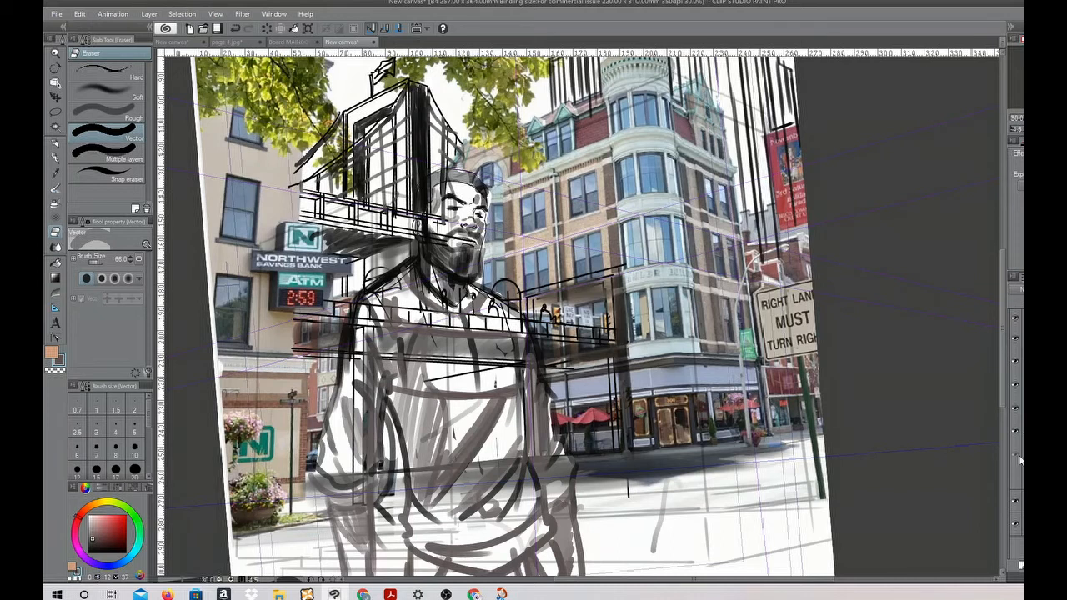
Undo the last eraser strokes and erase the background overlapping the back of the figure's head
key("ctrl+z")
key("ctrl+z")
key("ctrl+z")
key("ctrl+z")
key("ctrl+z")
left_click(1015, 386)
mouse_move(434, 183)
left_mouse_down()
mouse_move(431, 232)
mouse_move(419, 185)
left_mouse_up()
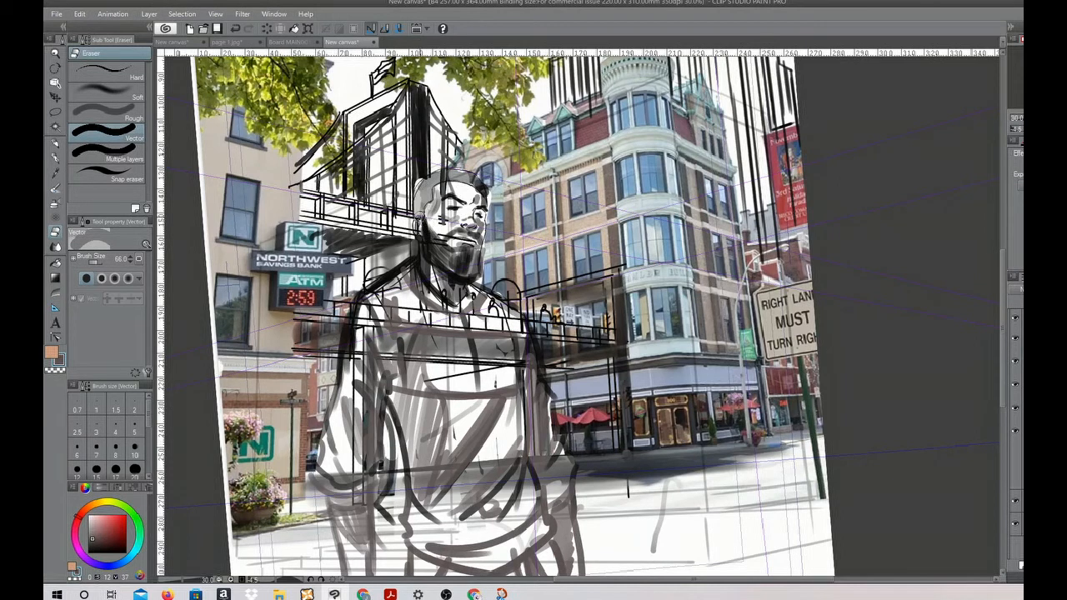
Erase the city sketch lines crossing the figure's face, neck, upper chest and near sleeve
mouse_move(426, 231)
left_mouse_down()
mouse_move(429, 279)
mouse_move(405, 288)
mouse_move(471, 330)
mouse_move(512, 317)
left_mouse_up()
left_click_drag(461, 339, 521, 355)
mouse_move(376, 329)
left_mouse_down()
mouse_move(353, 368)
mouse_move(372, 416)
mouse_move(372, 463)
left_mouse_up()
left_click_drag(410, 318, 425, 361)
left_click_drag(432, 337, 431, 364)
left_click_drag(409, 310, 402, 335)
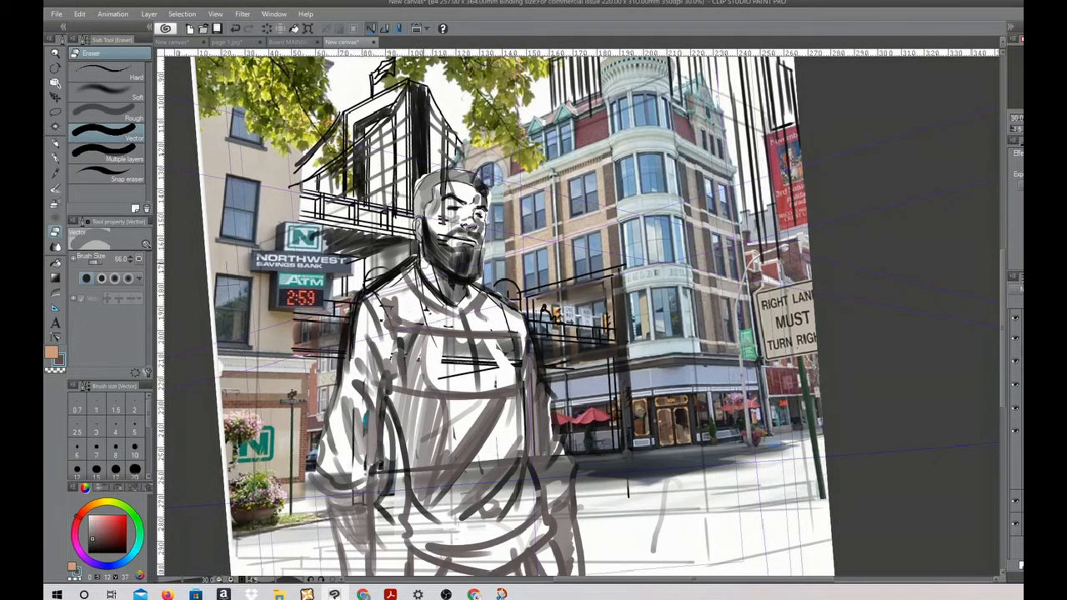
left_click_drag(478, 340, 477, 365)
left_click_drag(457, 339, 457, 363)
left_click_drag(445, 190, 446, 218)
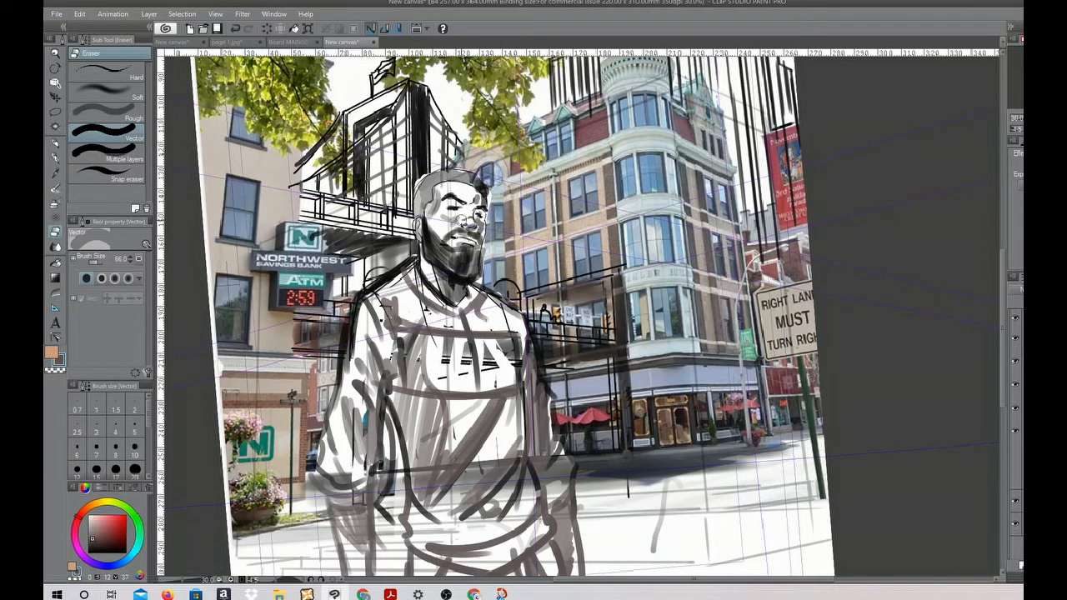
Erase the remaining background lines and shading over the figure's lower chest, waist and both sleeves
left_click_drag(518, 336, 531, 490)
mouse_move(534, 397)
left_mouse_down()
mouse_move(551, 510)
mouse_move(561, 486)
mouse_move(491, 508)
left_mouse_up()
left_click_drag(514, 460, 483, 506)
left_click_drag(502, 437, 477, 497)
mouse_move(460, 467)
left_mouse_down()
mouse_move(448, 505)
mouse_move(455, 459)
left_mouse_up()
mouse_move(460, 505)
left_mouse_down()
mouse_move(468, 458)
mouse_move(470, 502)
left_mouse_up()
mouse_move(443, 372)
left_mouse_down()
mouse_move(473, 334)
mouse_move(490, 381)
left_mouse_up()
left_click_drag(522, 344, 500, 375)
left_click_drag(538, 345, 535, 382)
left_click_drag(400, 384, 410, 335)
left_click_drag(397, 336, 390, 362)
left_click_drag(352, 415, 346, 545)
mouse_move(326, 476)
left_mouse_down()
mouse_move(336, 515)
mouse_move(320, 489)
left_mouse_up()
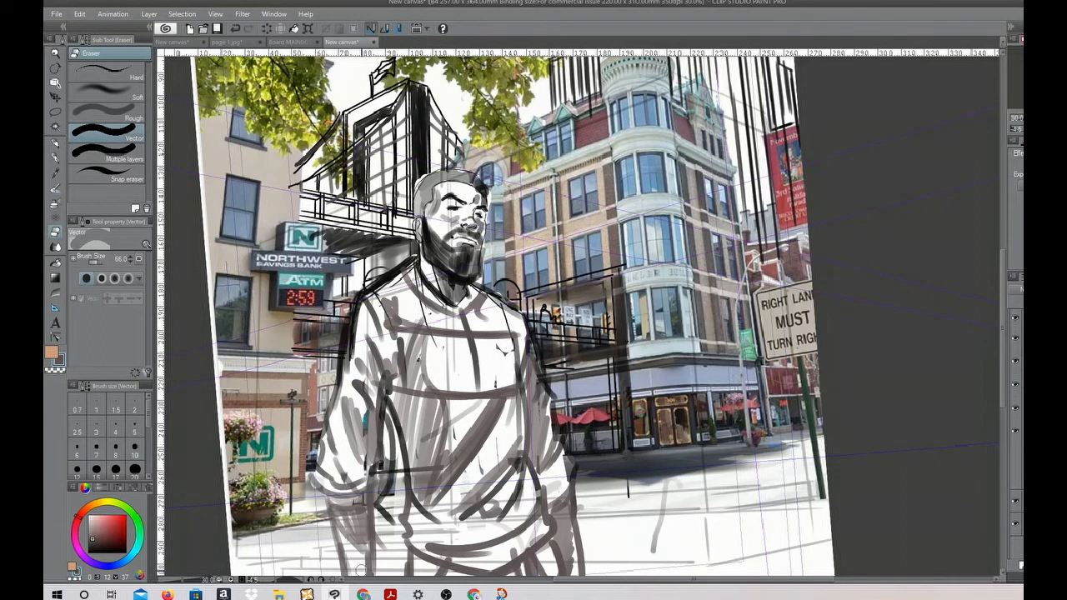
On a new layer, outline a street sign in front of the corner tower with the Turnip pen at brush size 41.5
left_click_drag(614, 496, 597, 371)
left_click_drag(592, 304, 503, 394)
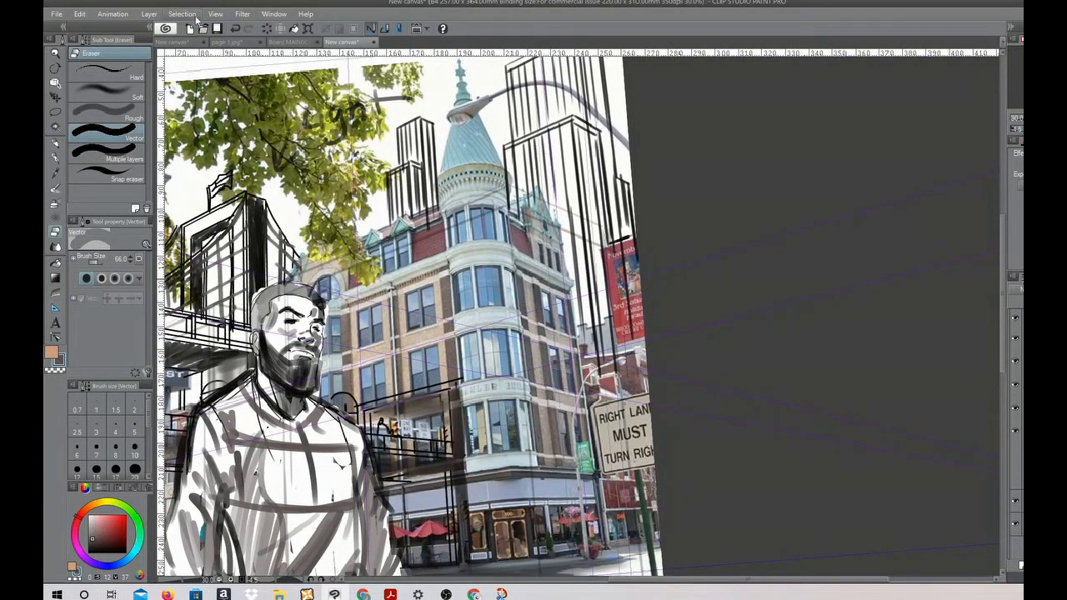
left_click(282, 43)
left_click(361, 43)
left_click(1022, 566)
key("p")
left_click_drag(638, 78, 416, 180)
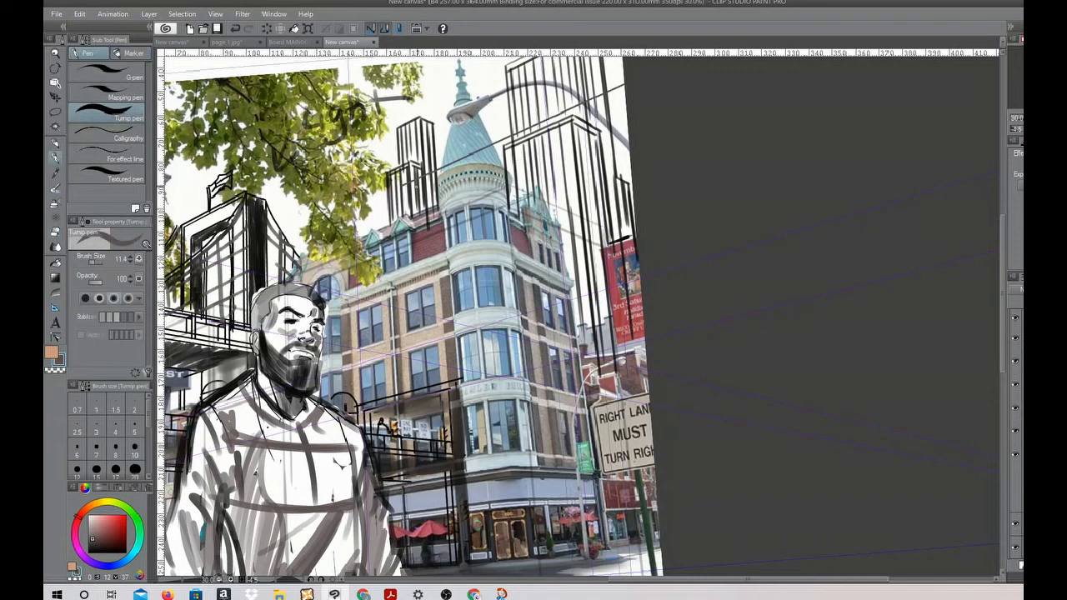
left_click(97, 263)
mouse_move(624, 80)
left_mouse_down()
mouse_move(468, 168)
mouse_move(415, 180)
mouse_move(411, 300)
mouse_move(634, 224)
left_mouse_up()
mouse_move(413, 302)
left_mouse_down()
mouse_move(634, 252)
mouse_move(659, 237)
left_mouse_up()
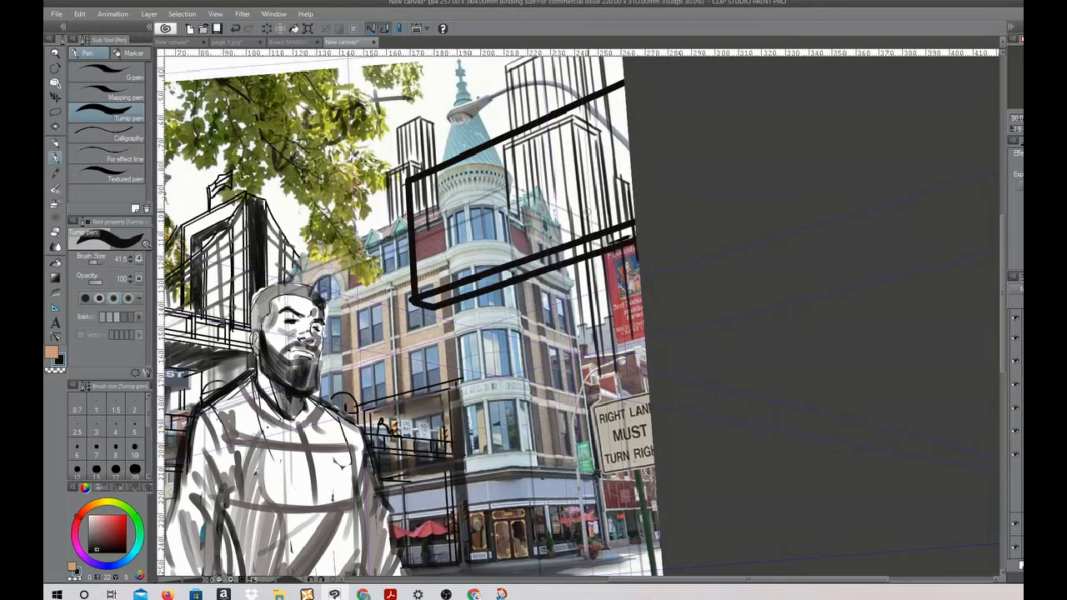
Outline a second, larger street sign above the first, slanting down toward the page's edge
mouse_move(630, 225)
left_mouse_down()
mouse_move(490, 123)
mouse_move(351, 73)
mouse_move(337, 90)
mouse_move(337, 51)
left_mouse_up()
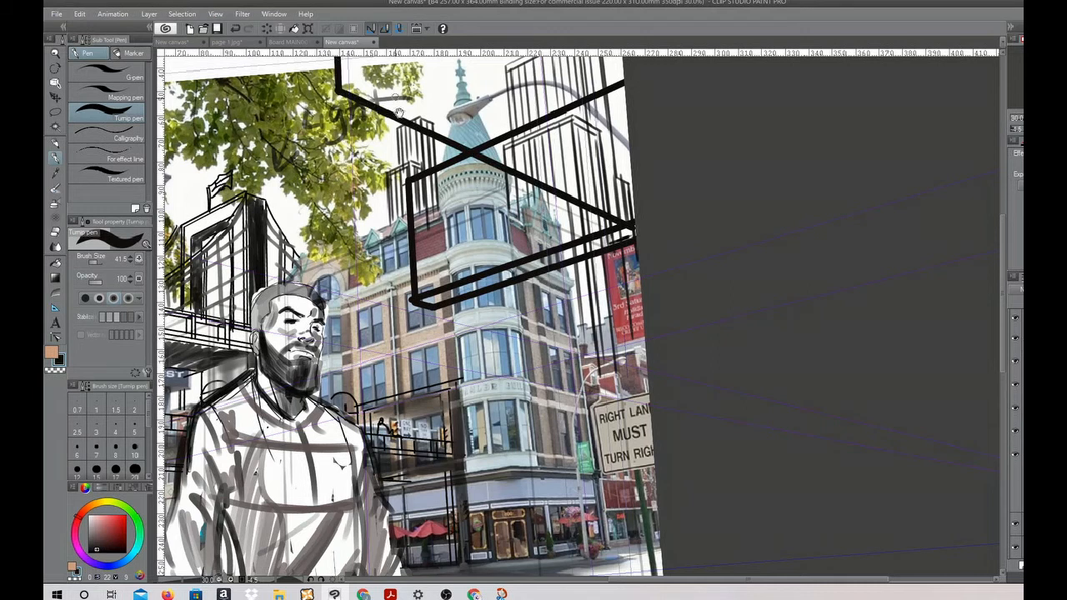
scroll(399, 112, "up", 5)
mouse_move(321, 199)
left_mouse_down()
mouse_move(317, 64)
mouse_move(623, 252)
left_mouse_up()
left_click_drag(308, 58, 342, 77)
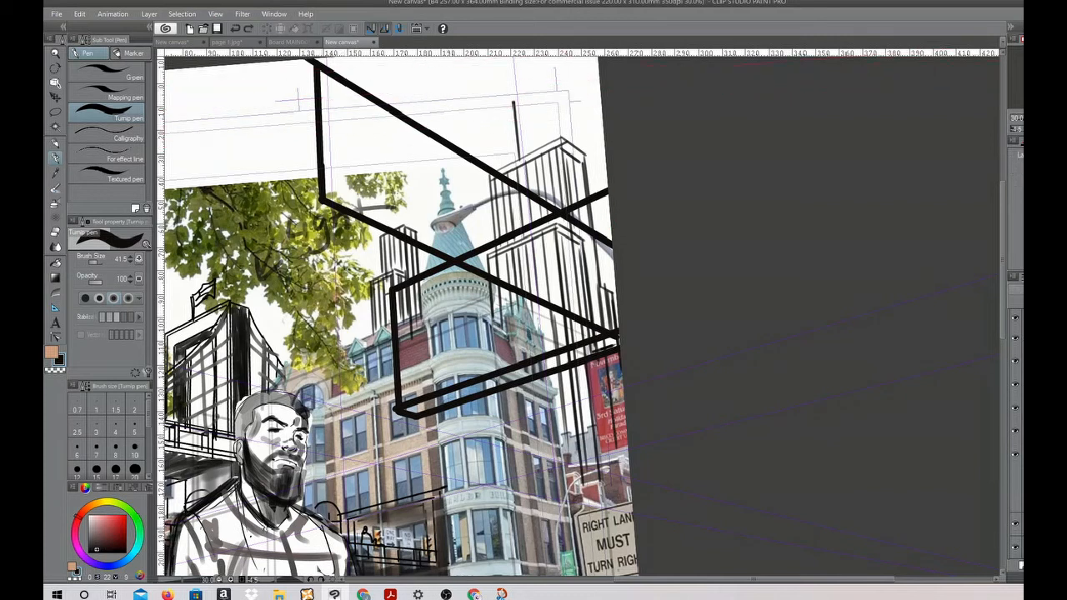
Add parallel edge lines and short end caps to both street signs to give their frames thickness
mouse_move(619, 233)
left_mouse_down()
mouse_move(528, 175)
mouse_move(426, 84)
mouse_move(337, 55)
left_mouse_up()
left_click_drag(297, 207, 616, 346)
left_click_drag(293, 190, 320, 202)
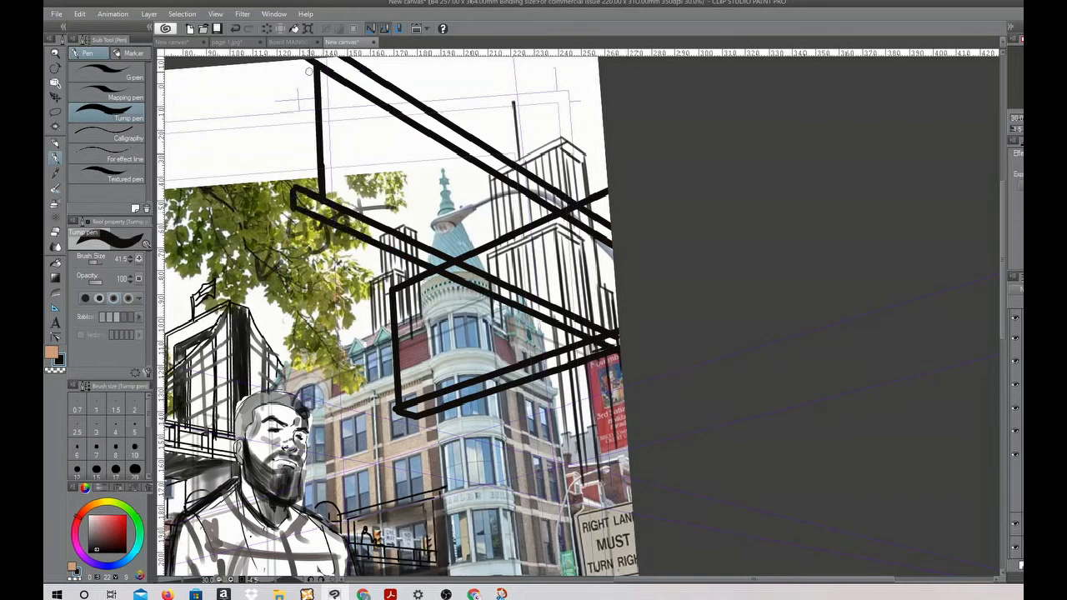
left_click_drag(366, 290, 414, 260)
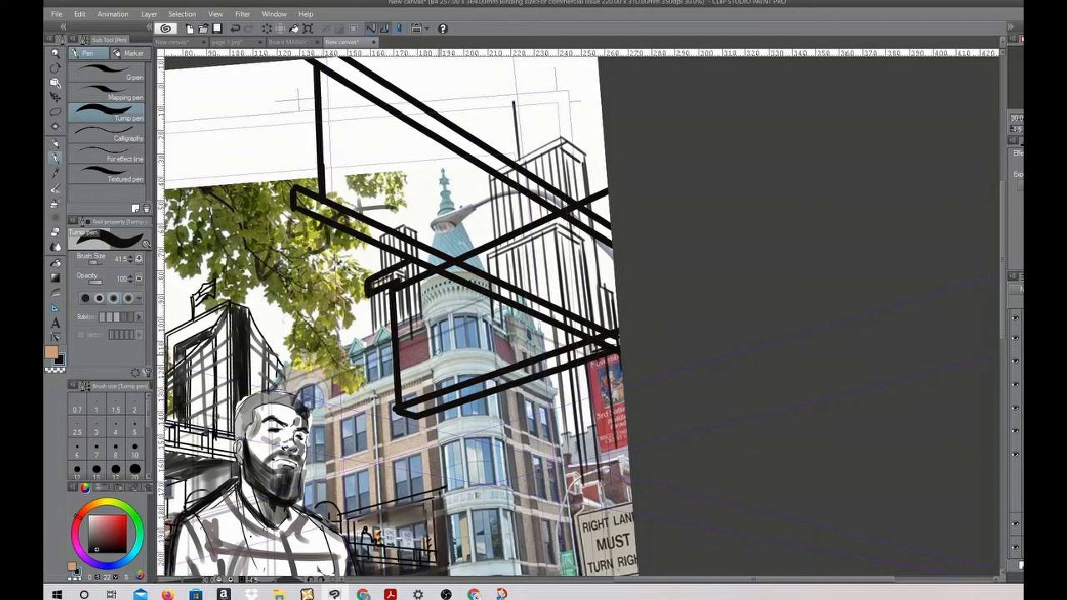
left_click_drag(385, 419, 604, 351)
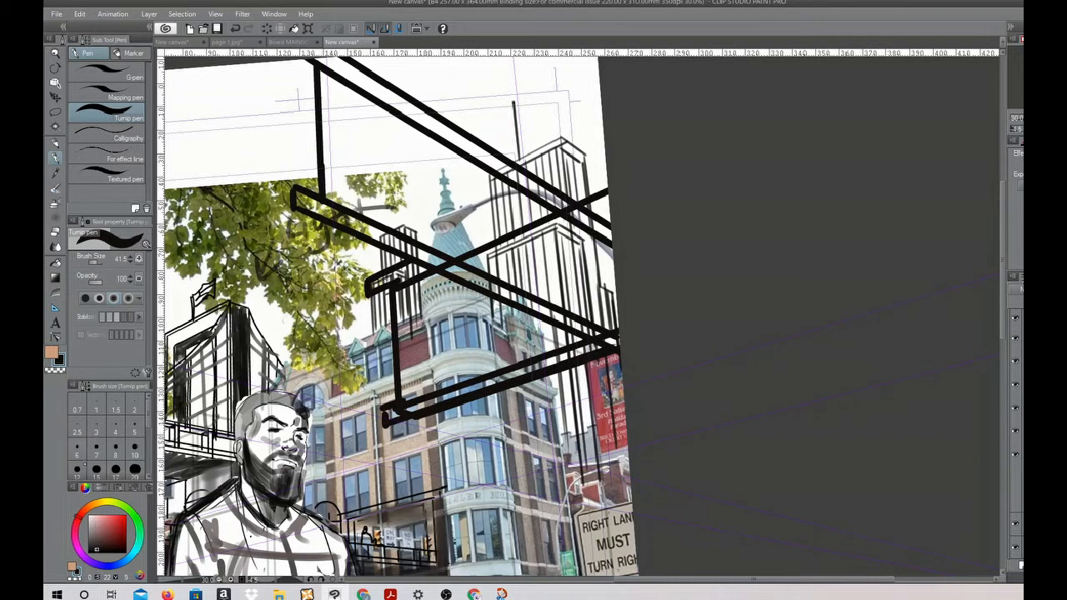
Paint both street sign faces dark green with the Opaque watercolor brush
left_click(139, 534)
left_click(115, 542)
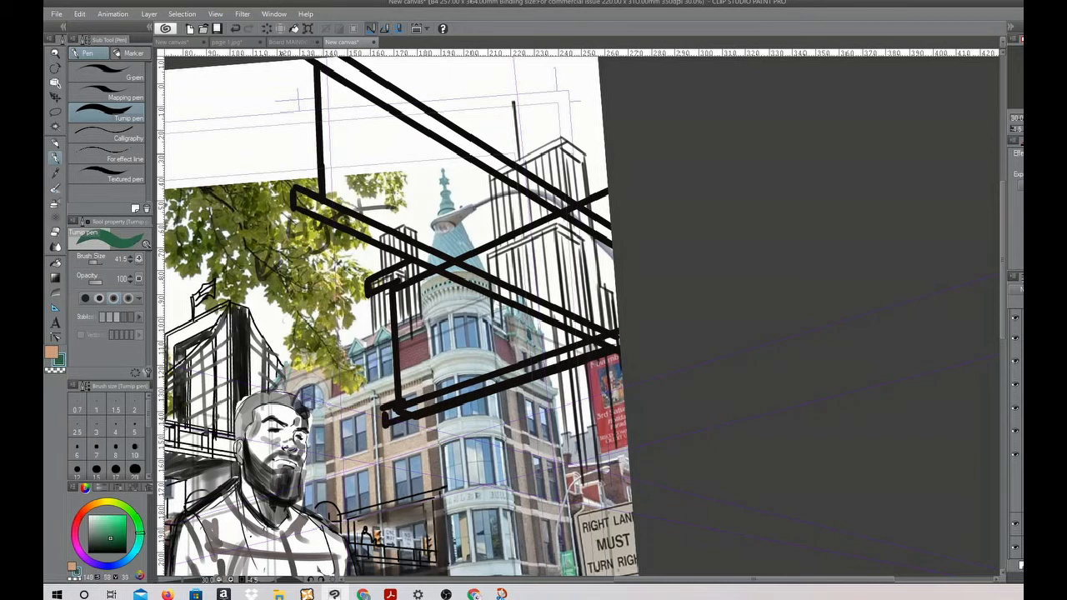
left_click(56, 187)
mouse_move(345, 183)
left_mouse_down()
mouse_move(454, 241)
mouse_move(395, 235)
mouse_move(358, 178)
mouse_move(323, 81)
mouse_move(326, 158)
mouse_move(350, 200)
mouse_move(353, 119)
mouse_move(384, 200)
mouse_move(369, 128)
mouse_move(459, 234)
mouse_move(487, 248)
mouse_move(502, 284)
mouse_move(581, 300)
mouse_move(472, 226)
mouse_move(581, 304)
mouse_move(577, 272)
mouse_move(443, 178)
mouse_move(405, 165)
mouse_move(486, 178)
mouse_move(575, 236)
mouse_move(503, 204)
mouse_move(482, 214)
mouse_move(615, 283)
mouse_move(437, 170)
mouse_move(513, 251)
mouse_move(347, 172)
mouse_move(393, 222)
mouse_move(325, 91)
mouse_move(343, 126)
mouse_move(400, 107)
mouse_move(425, 141)
mouse_move(580, 225)
mouse_move(413, 149)
mouse_move(485, 196)
mouse_move(474, 237)
mouse_move(346, 157)
mouse_move(598, 281)
mouse_move(353, 124)
mouse_move(478, 193)
left_mouse_up()
mouse_move(409, 291)
left_mouse_down()
mouse_move(408, 388)
mouse_move(437, 334)
mouse_move(462, 358)
mouse_move(479, 292)
mouse_move(498, 331)
mouse_move(571, 337)
mouse_move(525, 343)
mouse_move(520, 325)
mouse_move(454, 288)
mouse_move(489, 357)
mouse_move(442, 333)
mouse_move(417, 444)
left_mouse_up()
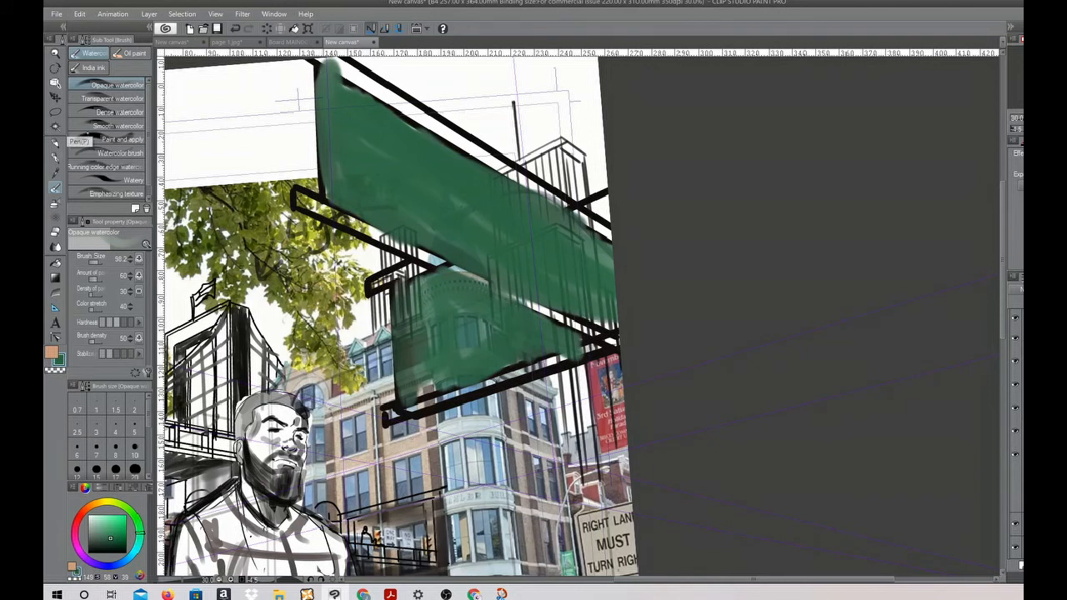
Letter "CUMBER" and a cut-off next letter across the upper sign in pale green with the Turnip pen
key("p")
left_click(93, 520)
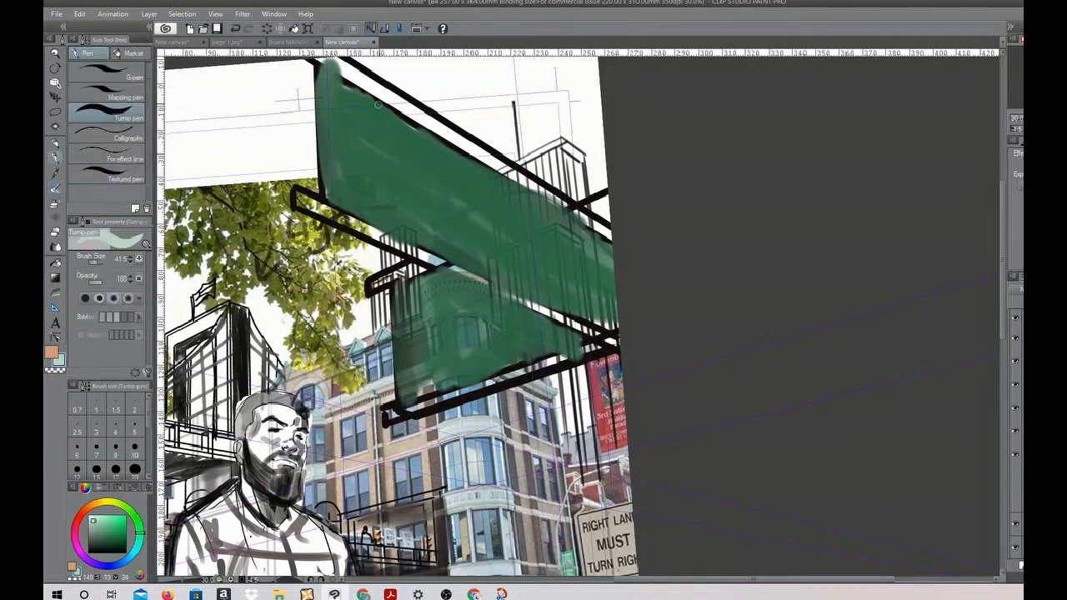
mouse_move(379, 128)
left_mouse_down()
mouse_move(339, 125)
mouse_move(349, 197)
mouse_move(372, 185)
left_mouse_up()
left_click_drag(390, 131, 401, 225)
mouse_move(421, 136)
left_mouse_down()
mouse_move(424, 227)
mouse_move(441, 152)
mouse_move(472, 255)
left_mouse_up()
mouse_move(485, 173)
left_mouse_down()
mouse_move(489, 261)
mouse_move(512, 241)
mouse_move(485, 265)
left_mouse_up()
mouse_move(558, 200)
left_mouse_down()
mouse_move(532, 207)
mouse_move(550, 290)
left_mouse_up()
mouse_move(530, 254)
left_mouse_down()
mouse_move(557, 247)
mouse_move(559, 305)
left_mouse_up()
mouse_move(568, 223)
left_mouse_down()
mouse_move(587, 272)
mouse_move(617, 250)
left_mouse_up()
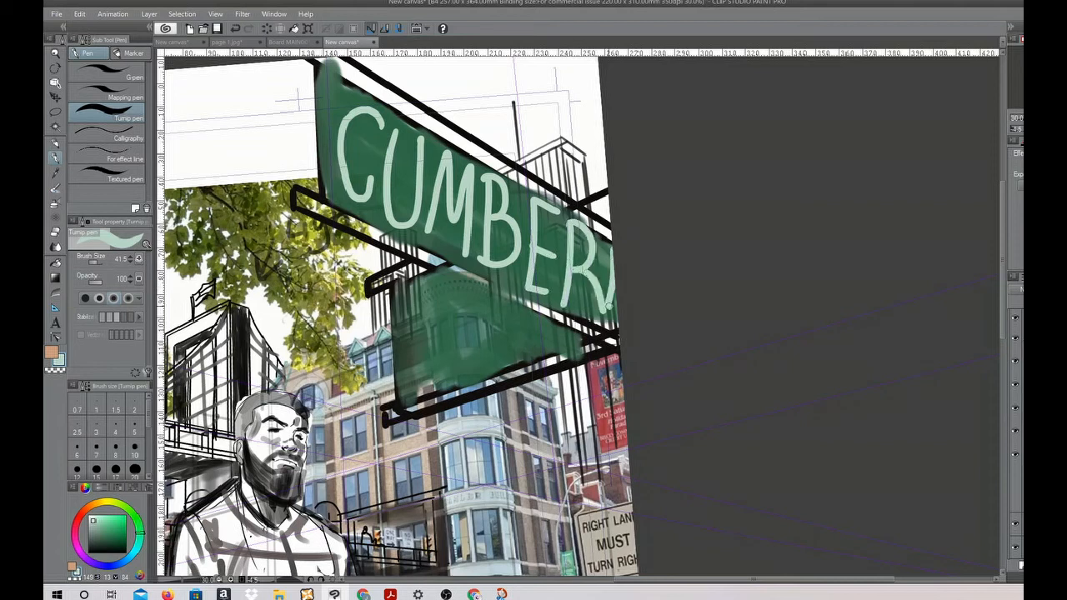
Letter "8th S" with "2090" below it on the lower street sign in the same pale green
mouse_move(442, 290)
left_mouse_down()
mouse_move(438, 374)
mouse_move(431, 289)
mouse_move(463, 310)
left_mouse_up()
mouse_move(450, 293)
left_mouse_down()
mouse_move(468, 290)
mouse_move(478, 317)
left_mouse_up()
mouse_move(479, 305)
left_mouse_down()
mouse_move(513, 340)
mouse_move(498, 374)
mouse_move(510, 344)
mouse_move(529, 364)
left_mouse_up()
mouse_move(545, 337)
left_mouse_down()
mouse_move(543, 356)
mouse_move(545, 335)
left_mouse_up()
mouse_move(576, 390)
left_mouse_down()
mouse_move(575, 244)
mouse_move(647, 131)
left_mouse_up()
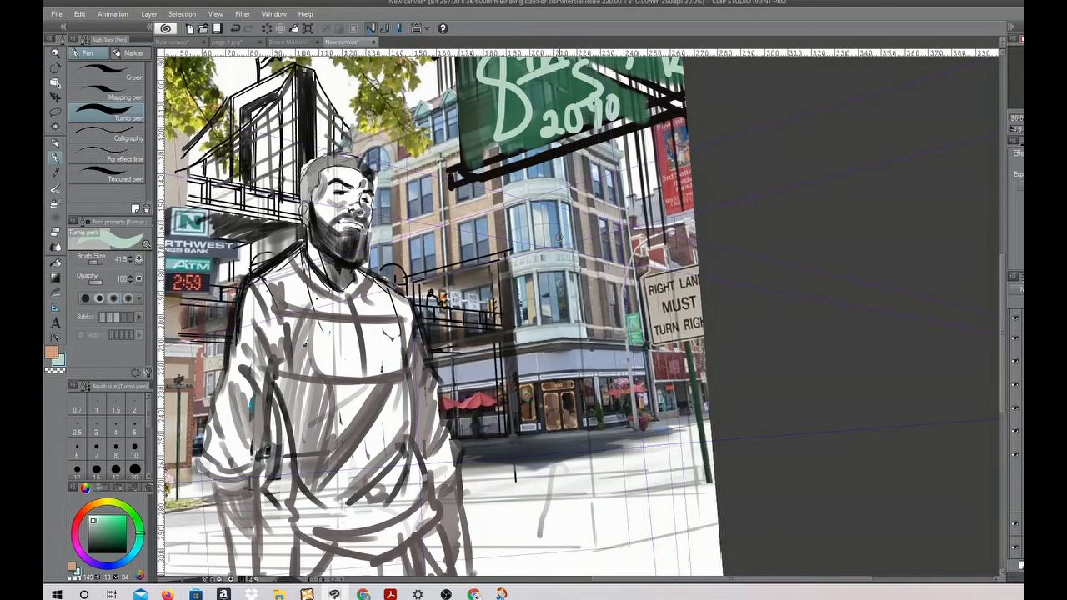
left_click_drag(557, 208, 565, 205)
key("ctrl+z")
View the whole page nearly upright, hide the street photo and show the grey rough building sketch instead
left_click_drag(648, 467, 752, 597)
left_click_drag(711, 370, 737, 295)
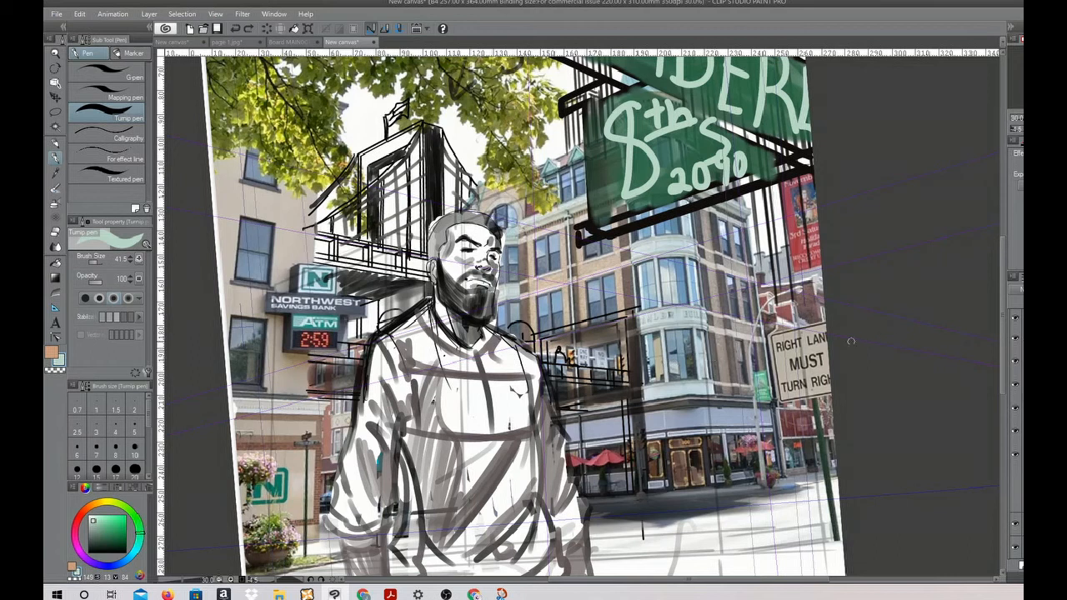
scroll(850, 341, "down", 3)
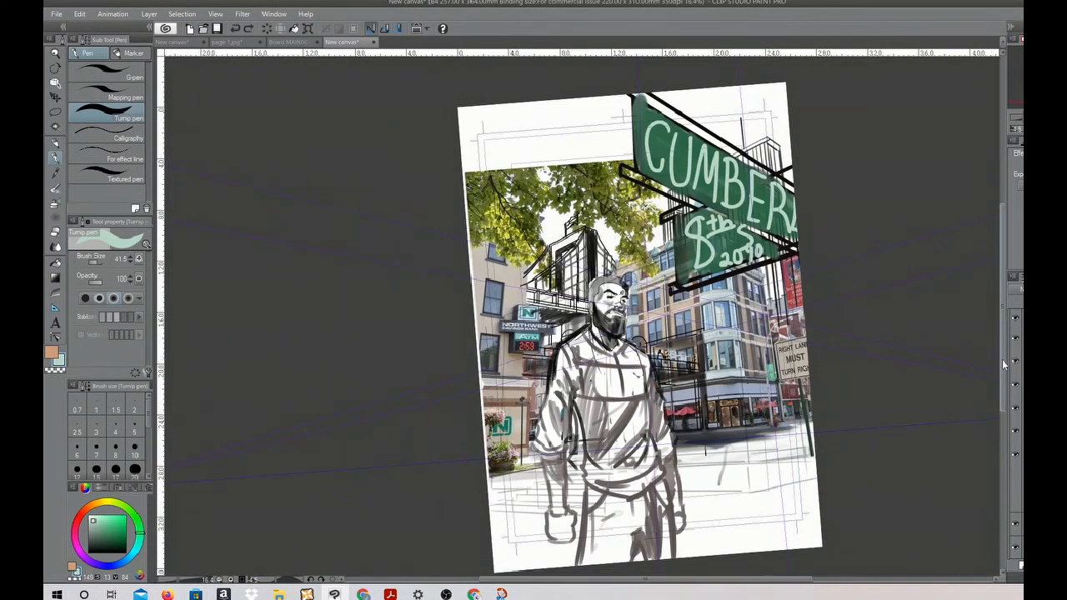
key("r")
left_click_drag(925, 387, 900, 421)
key("p")
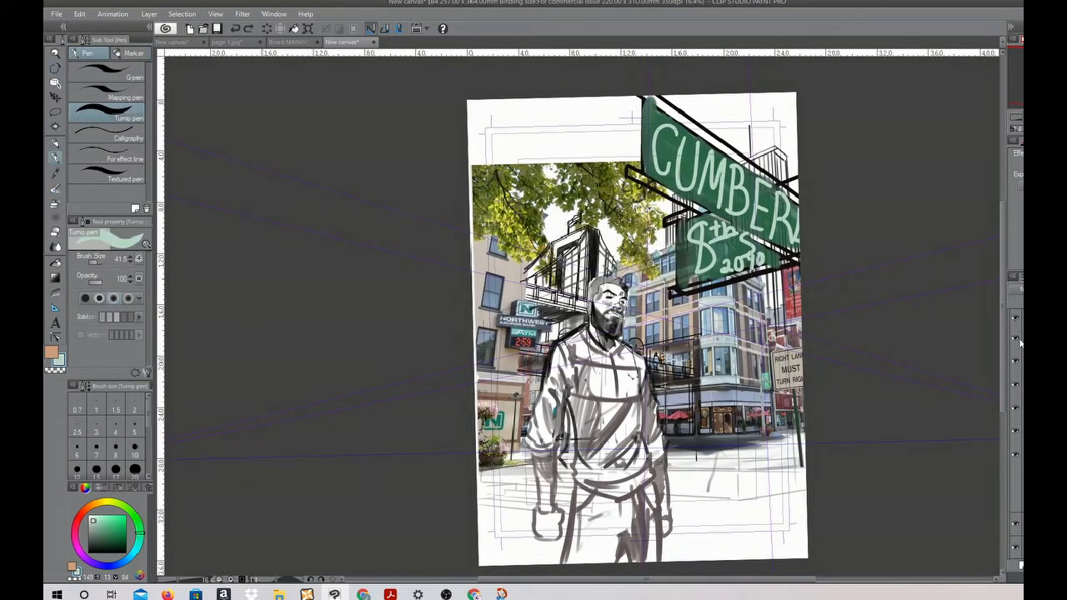
left_click(1015, 455)
left_click(1015, 479)
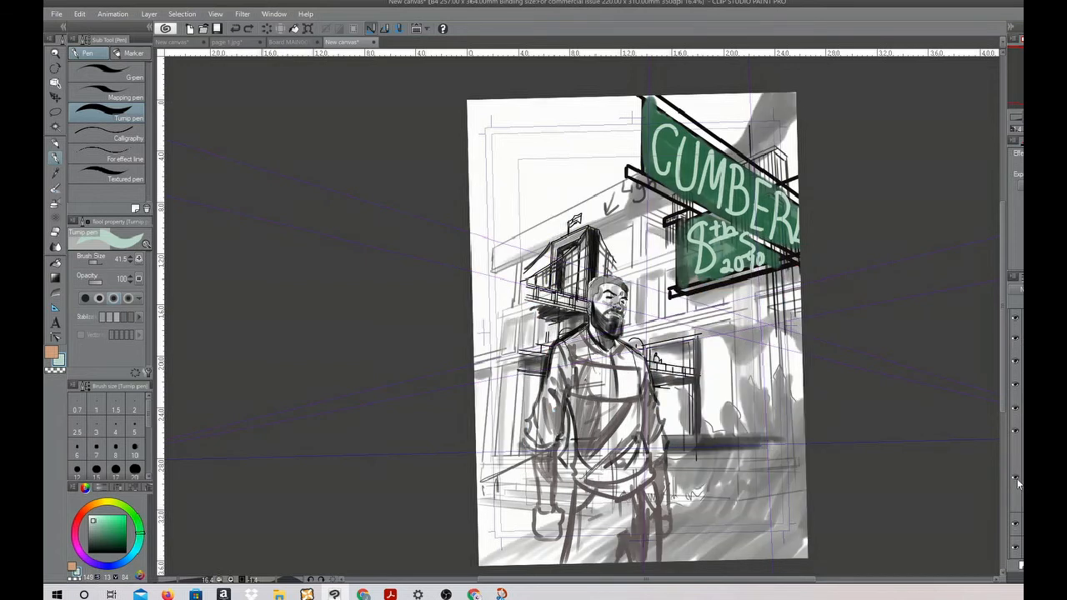